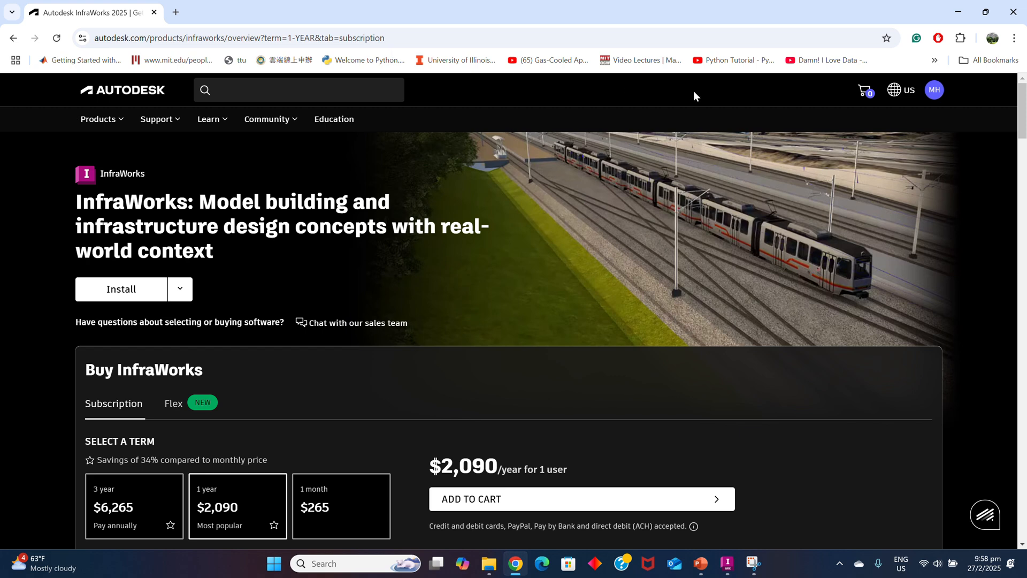
Look over the Autodesk account options and the InfraWorks product page
{"action": "left_click", "coordinate": [934, 90]}
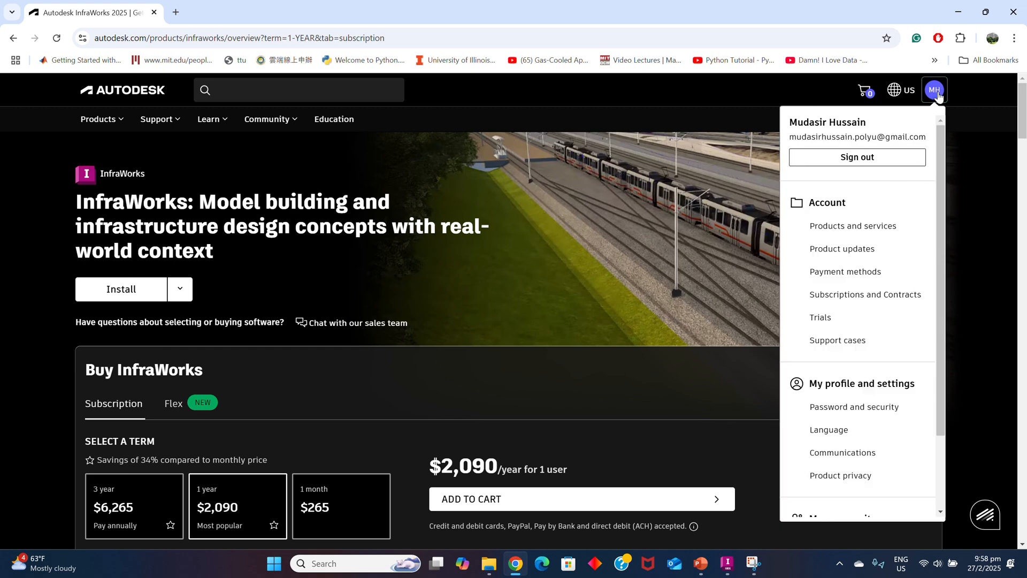
{"action": "left_click", "coordinate": [686, 118]}
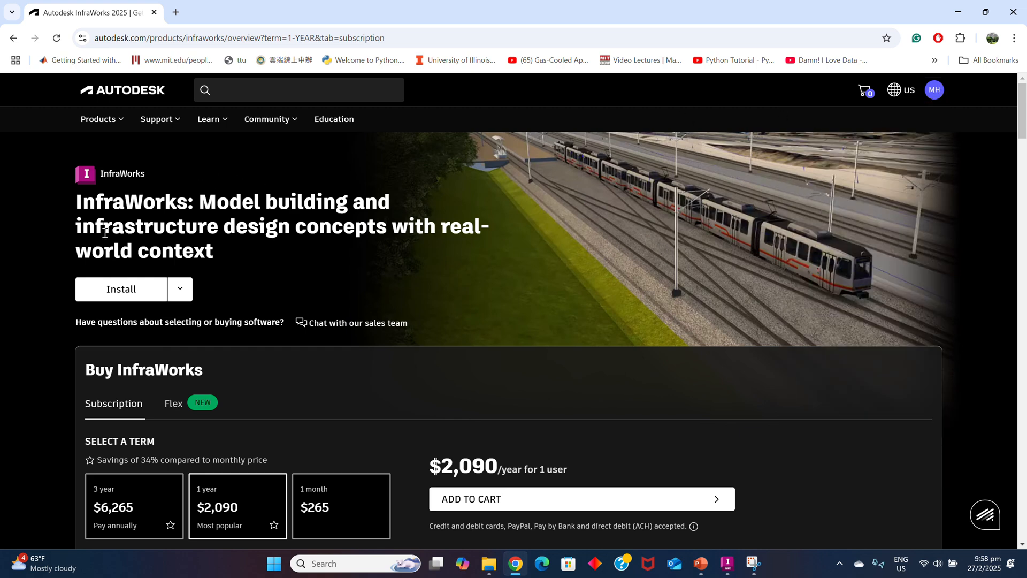
{"action": "scroll", "coordinate": [548, 297], "scroll_direction": "down", "scroll_amount": 20}
{"action": "scroll", "coordinate": [550, 308], "scroll_direction": "up", "scroll_amount": 20}
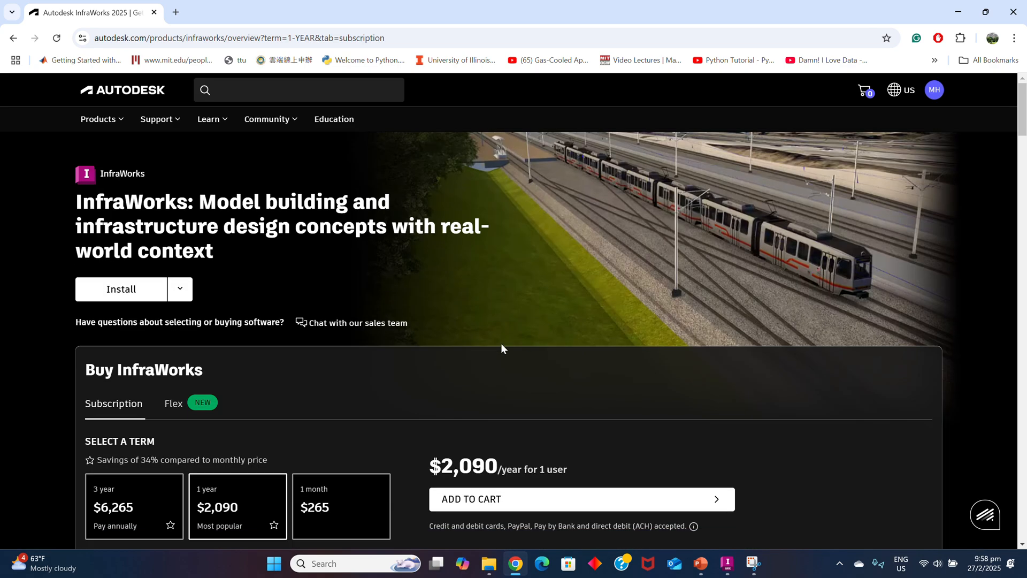
Open the page with all Autodesk products and load more entries at the end of the list
{"action": "left_click", "coordinate": [113, 118]}
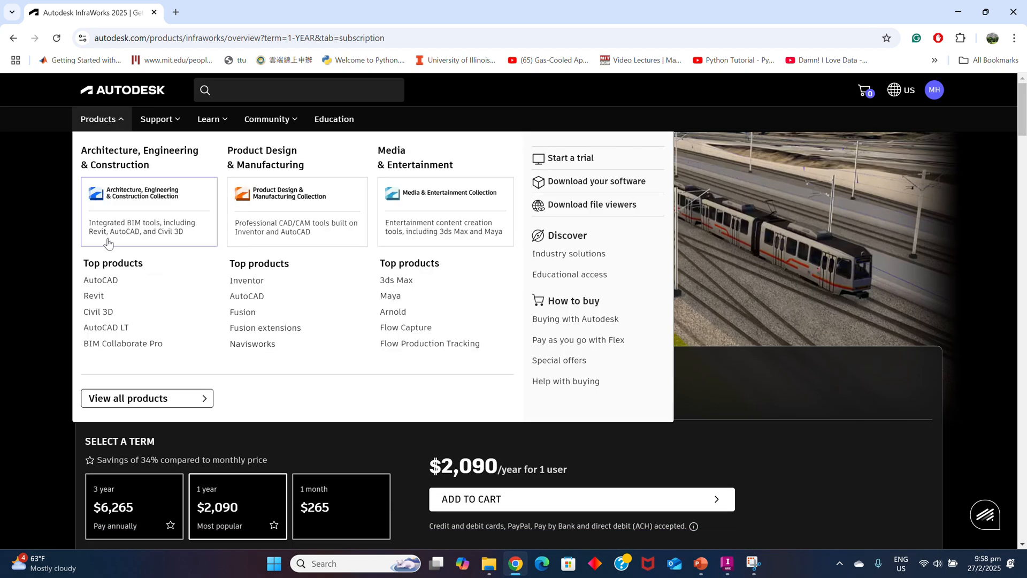
{"action": "left_click", "coordinate": [117, 405]}
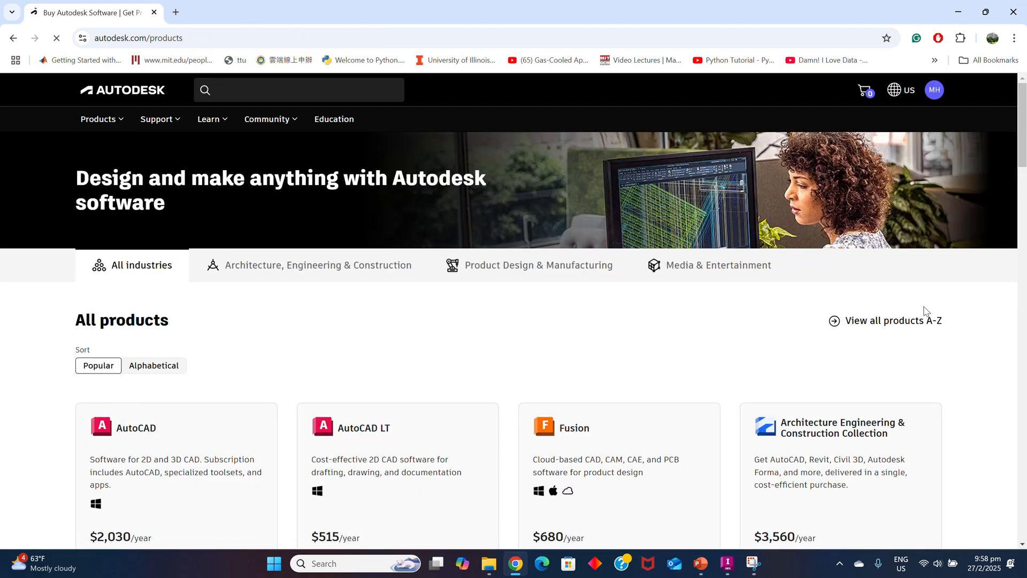
{"action": "left_click_drag", "start_coordinate": [1022, 150], "coordinate": [1022, 406]}
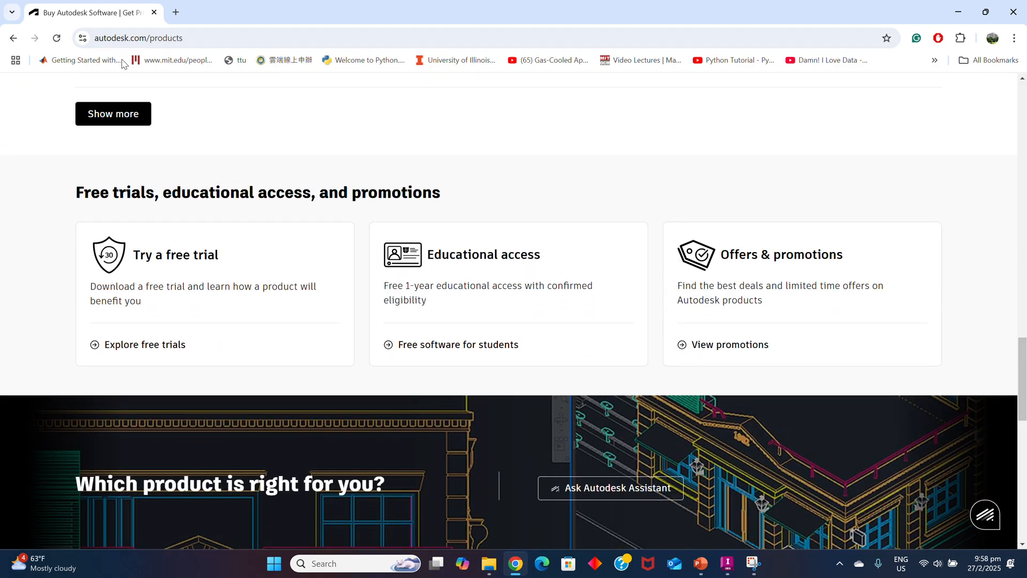
{"action": "left_click", "coordinate": [113, 119]}
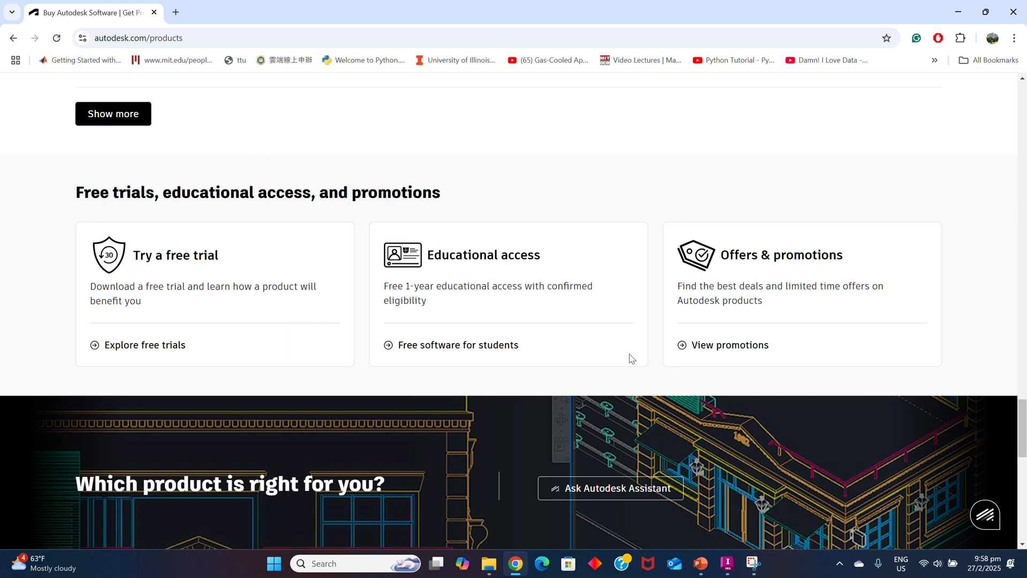
{"action": "left_click", "coordinate": [124, 121]}
Look through the product cards for InfraWorks and keep extending the product list with further entries
{"action": "left_click_drag", "start_coordinate": [1022, 449], "coordinate": [1009, 380]}
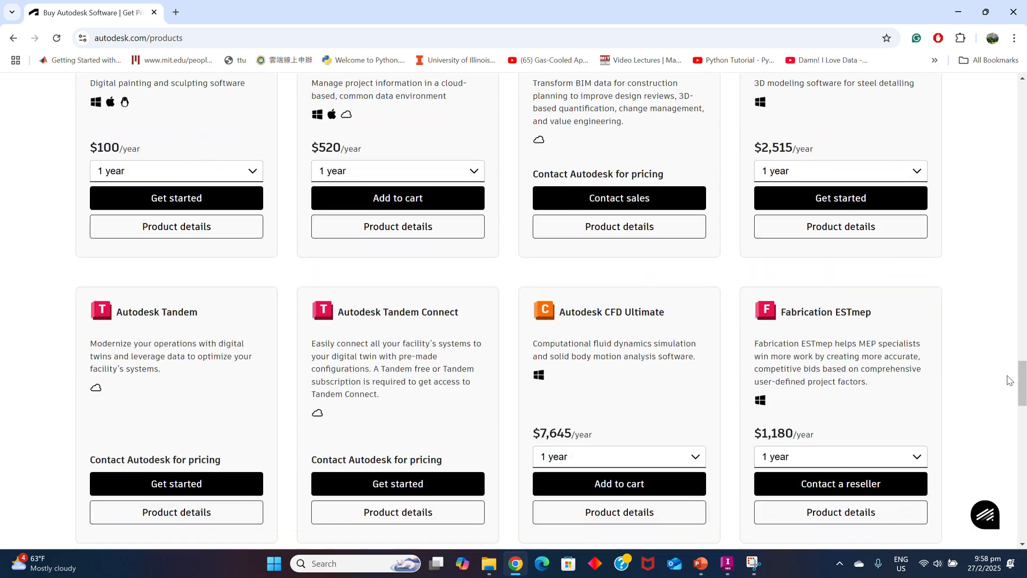
{"action": "scroll", "coordinate": [315, 364], "scroll_direction": "down", "scroll_amount": 20}
{"action": "scroll", "coordinate": [395, 374], "scroll_direction": "up", "scroll_amount": 20}
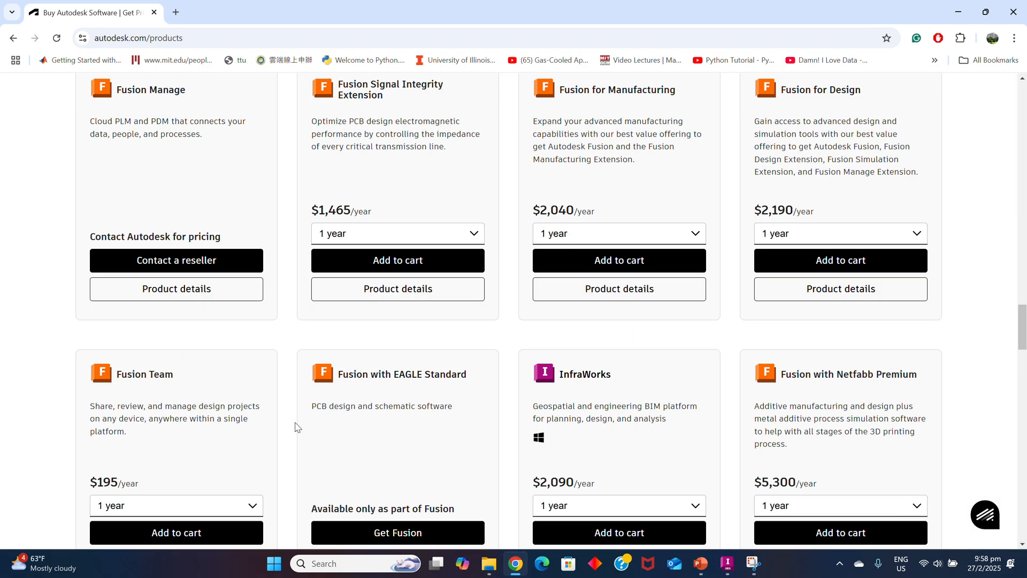
{"action": "left_click_drag", "start_coordinate": [1022, 322], "coordinate": [1011, 421]}
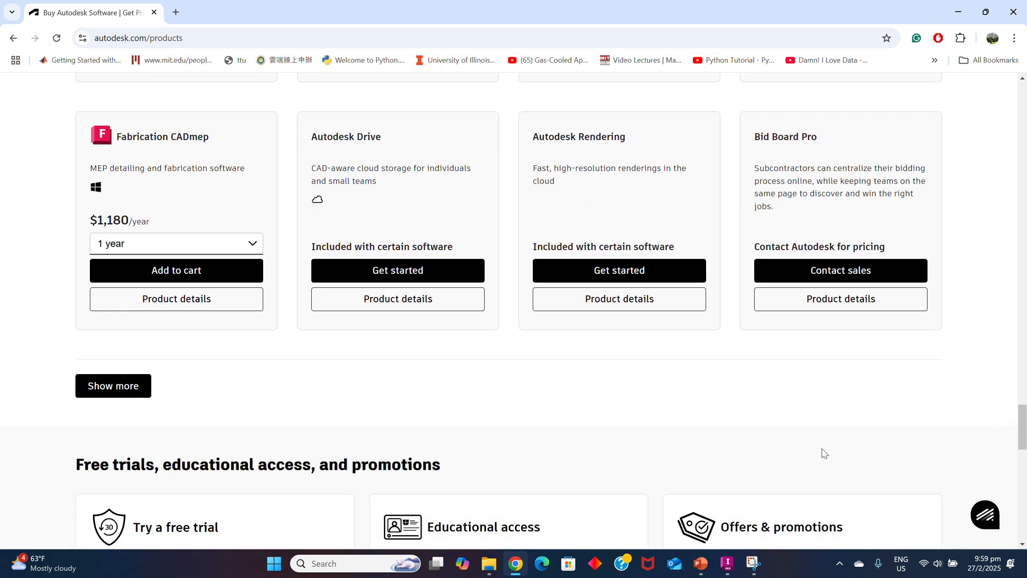
{"action": "left_click", "coordinate": [155, 384]}
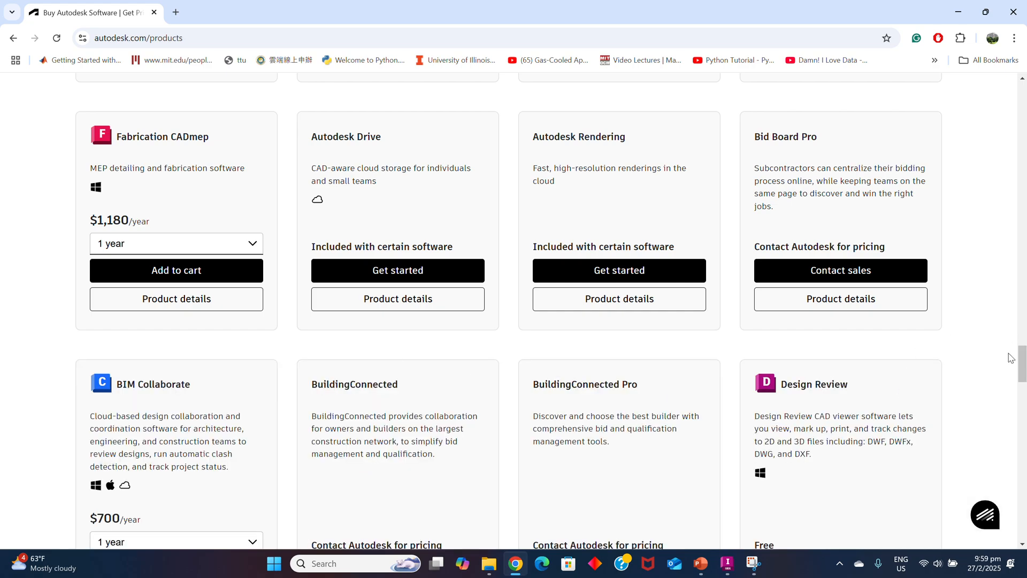
{"action": "left_click_drag", "start_coordinate": [1020, 365], "coordinate": [947, 465]}
{"action": "left_click", "coordinate": [137, 156]}
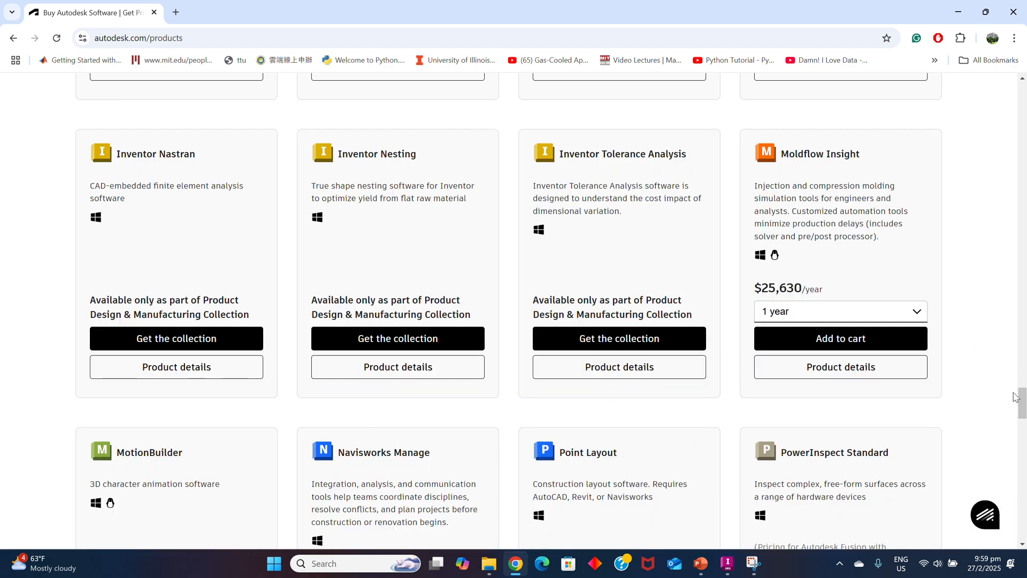
Locate InfraWorks in the extended product list and open its product page
{"action": "left_click_drag", "start_coordinate": [1018, 413], "coordinate": [1022, 447]}
{"action": "left_click_drag", "start_coordinate": [1024, 404], "coordinate": [1006, 268]}
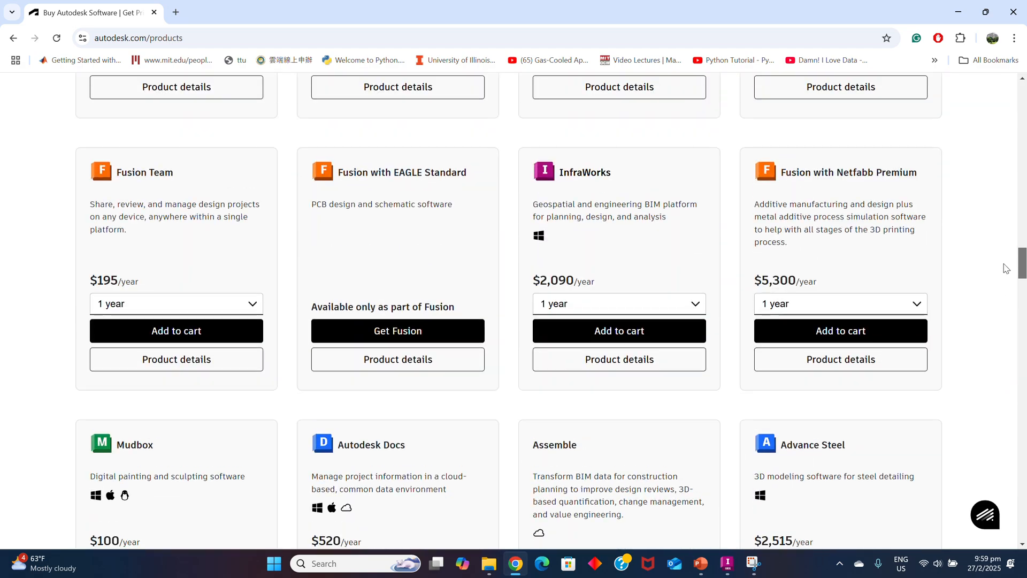
{"action": "left_click", "coordinate": [579, 177]}
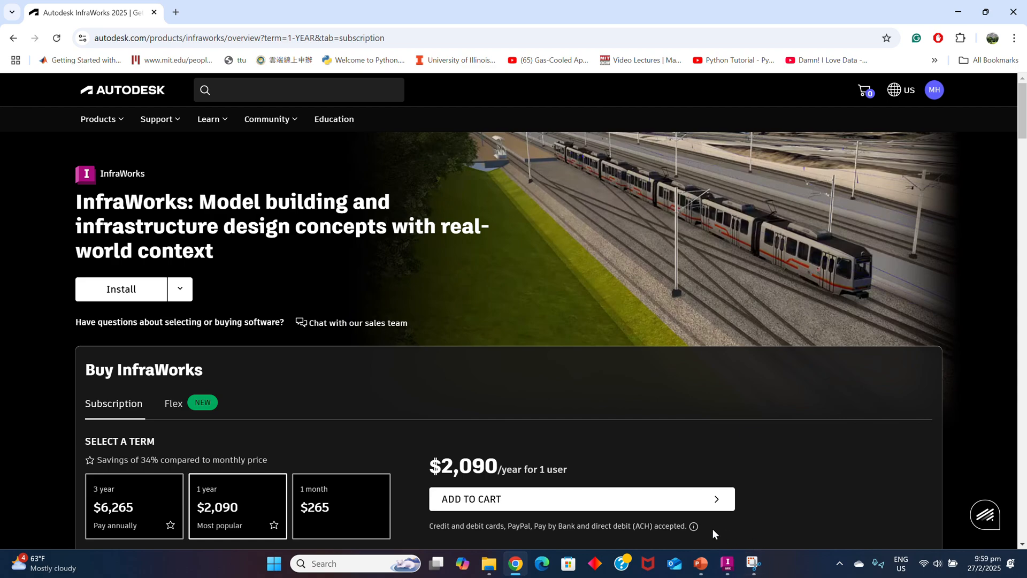
Switch to the INFRAWORKS 2025 PowerPoint presentation and show the "Interface of InfraWorks" slide
{"action": "left_click", "coordinate": [701, 569]}
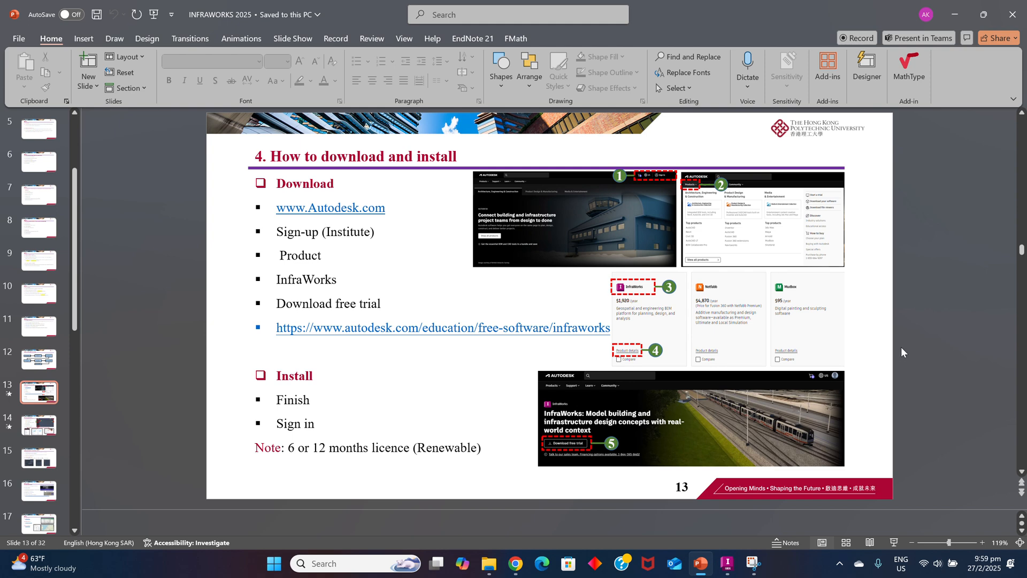
{"action": "scroll", "coordinate": [897, 350], "scroll_direction": "down", "scroll_amount": 2}
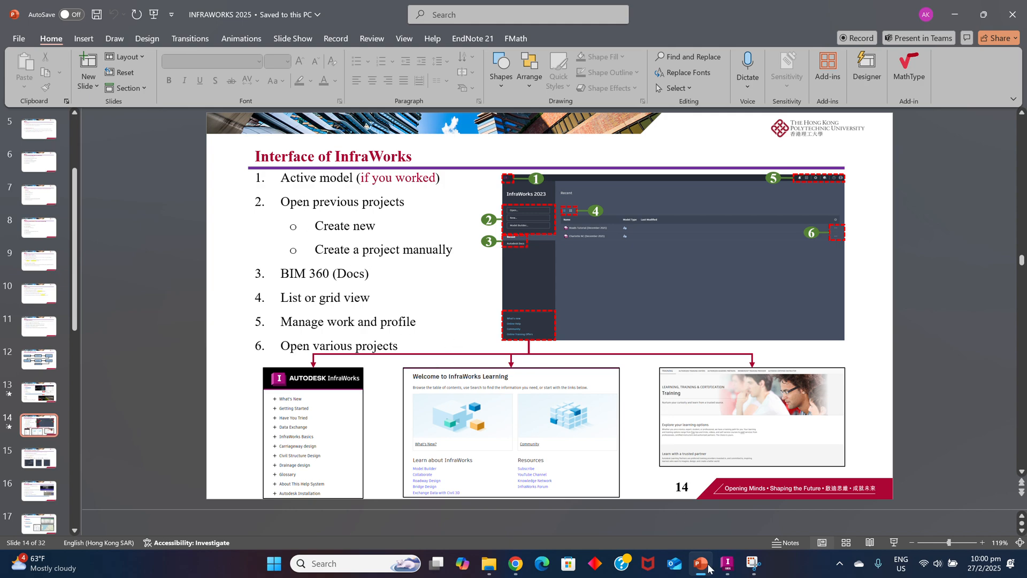
{"action": "left_click", "coordinate": [727, 563]}
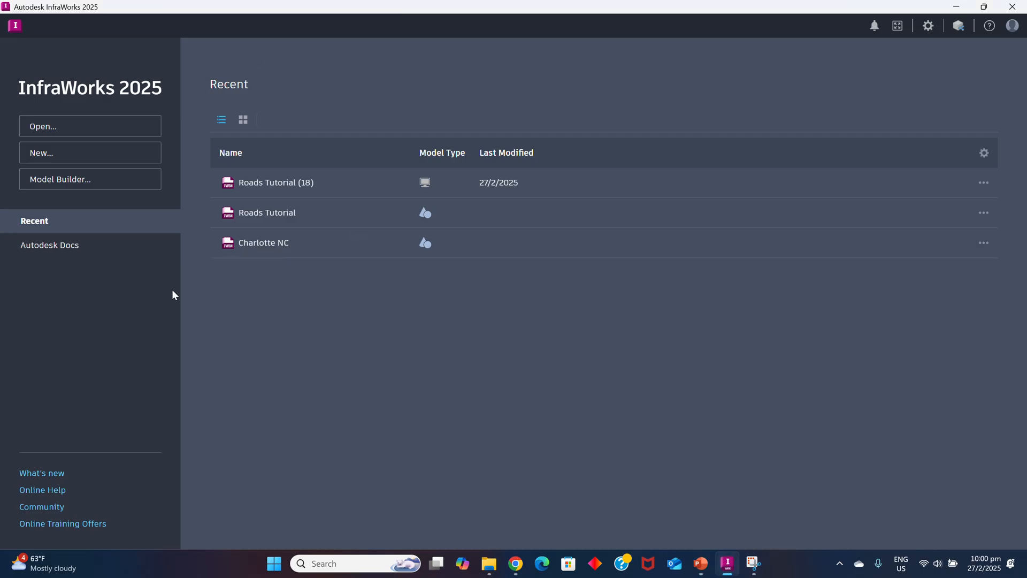
{"action": "left_click", "coordinate": [701, 563]}
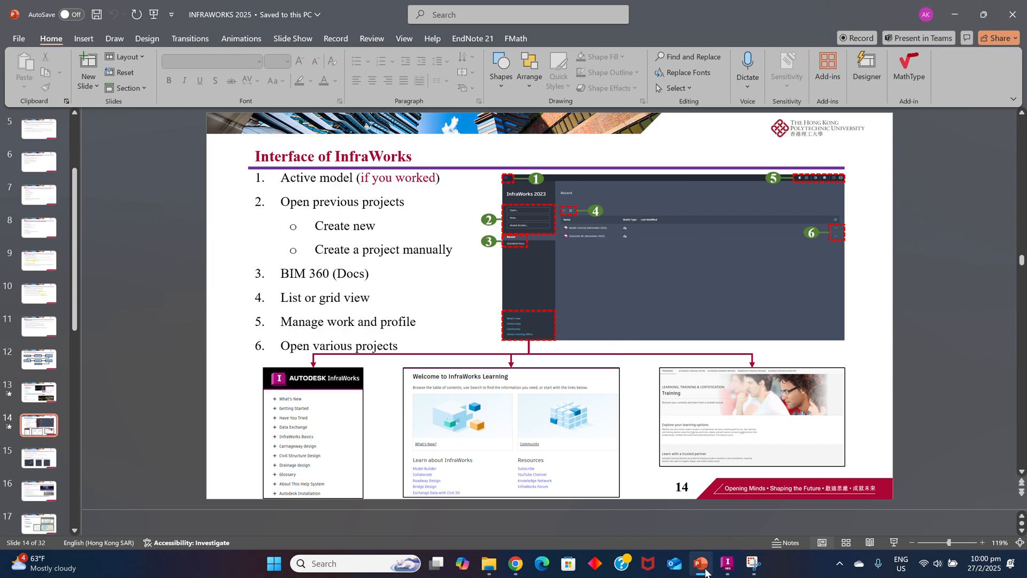
Switch to InfraWorks and browse the saved models in the Autodesk InfraWorks Models folder without opening one
{"action": "left_click", "coordinate": [727, 563]}
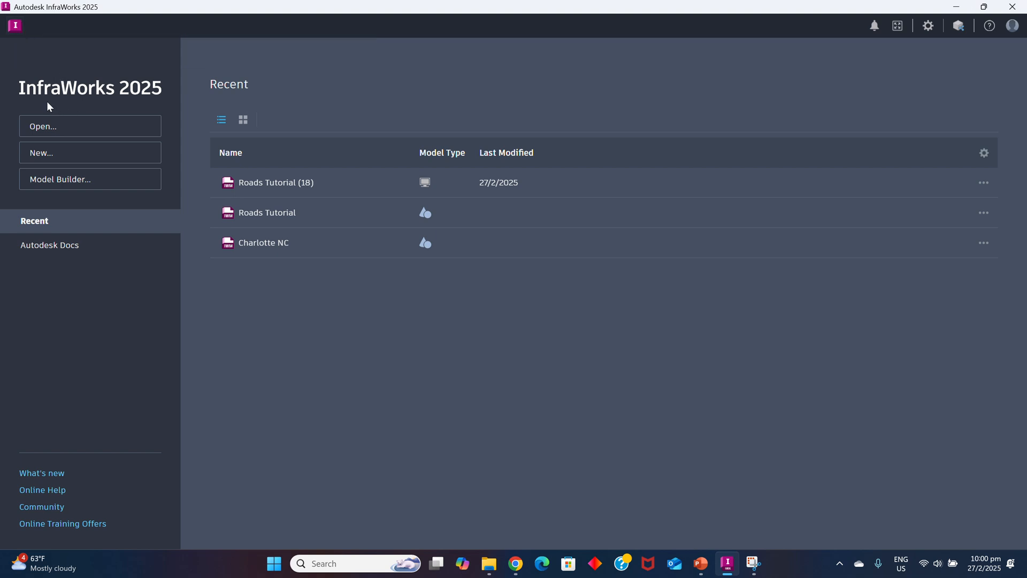
{"action": "left_click", "coordinate": [64, 131]}
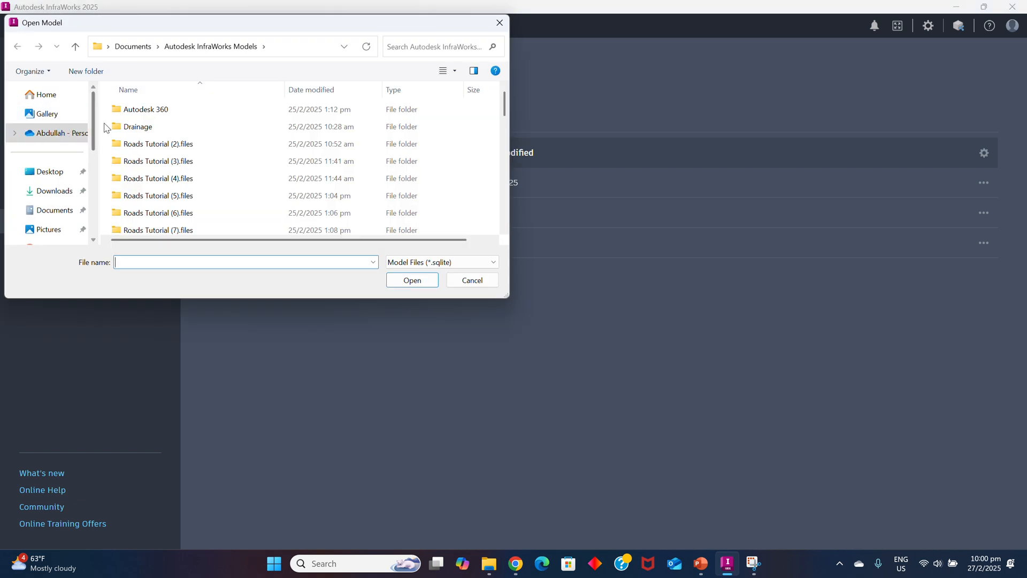
{"action": "scroll", "coordinate": [164, 181], "scroll_direction": "down", "scroll_amount": 12}
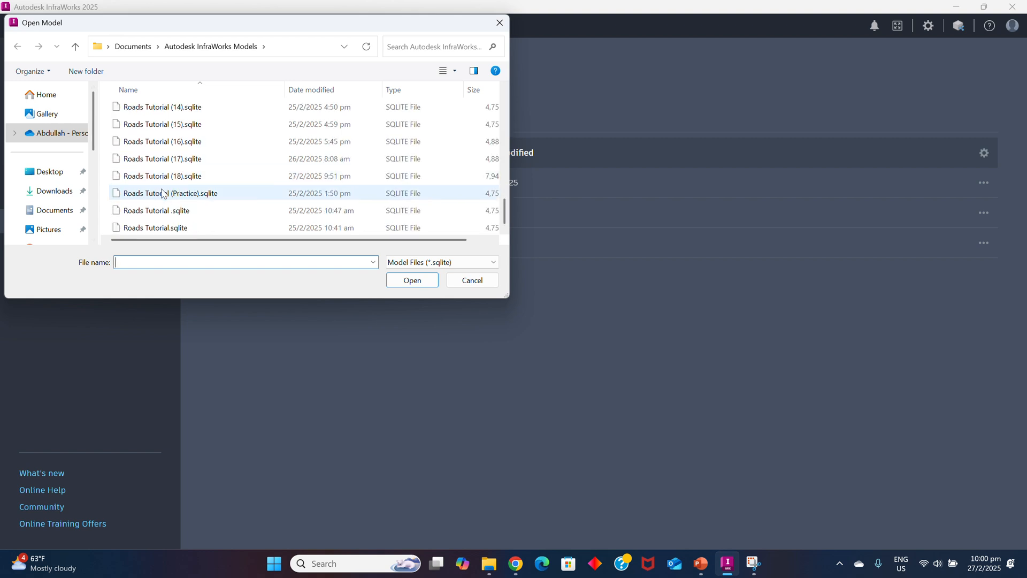
{"action": "scroll", "coordinate": [171, 202], "scroll_direction": "up", "scroll_amount": 10}
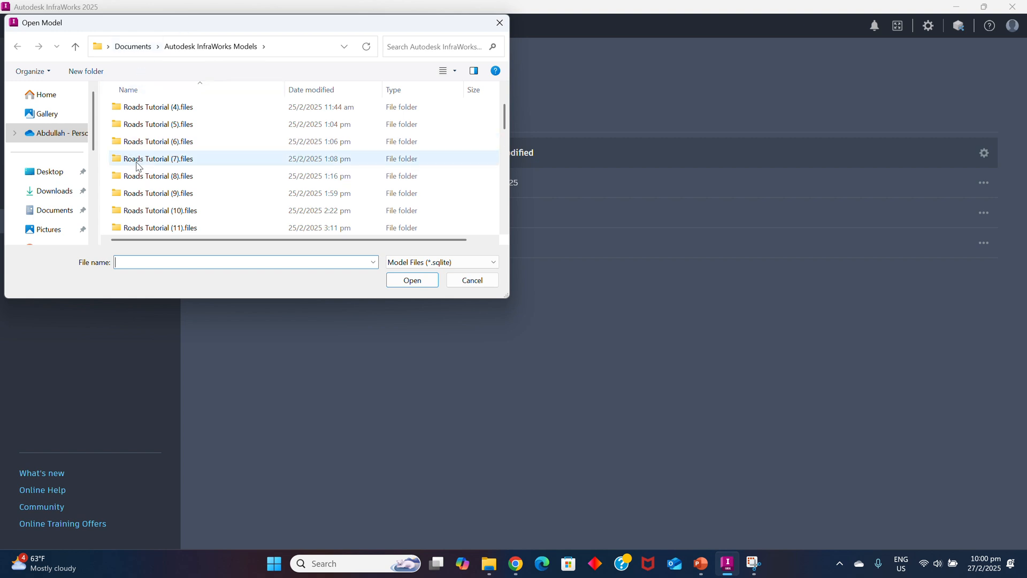
{"action": "left_click", "coordinate": [471, 280]}
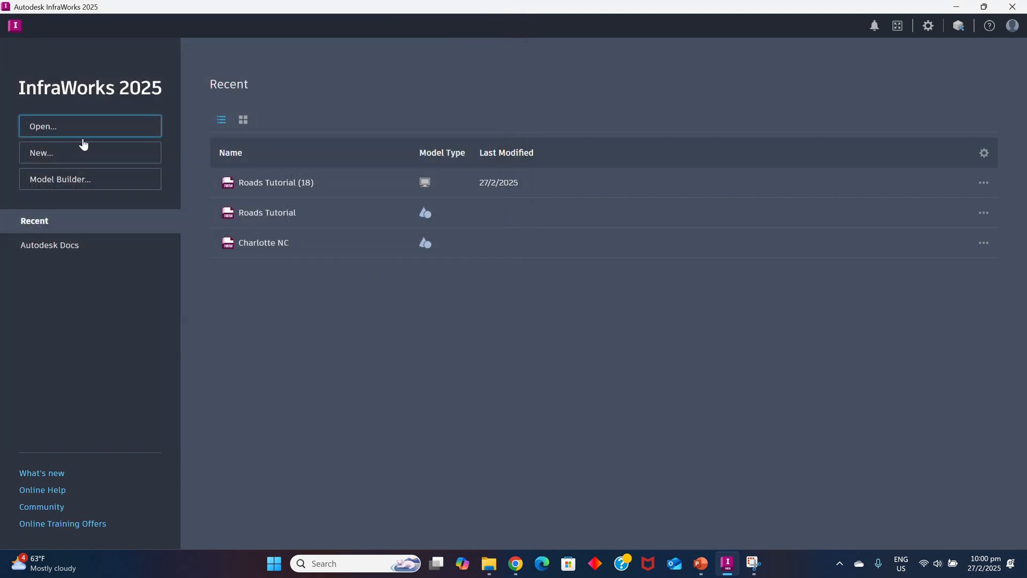
Start a new model, name it TST and enter xyz as its description
{"action": "left_click", "coordinate": [64, 159]}
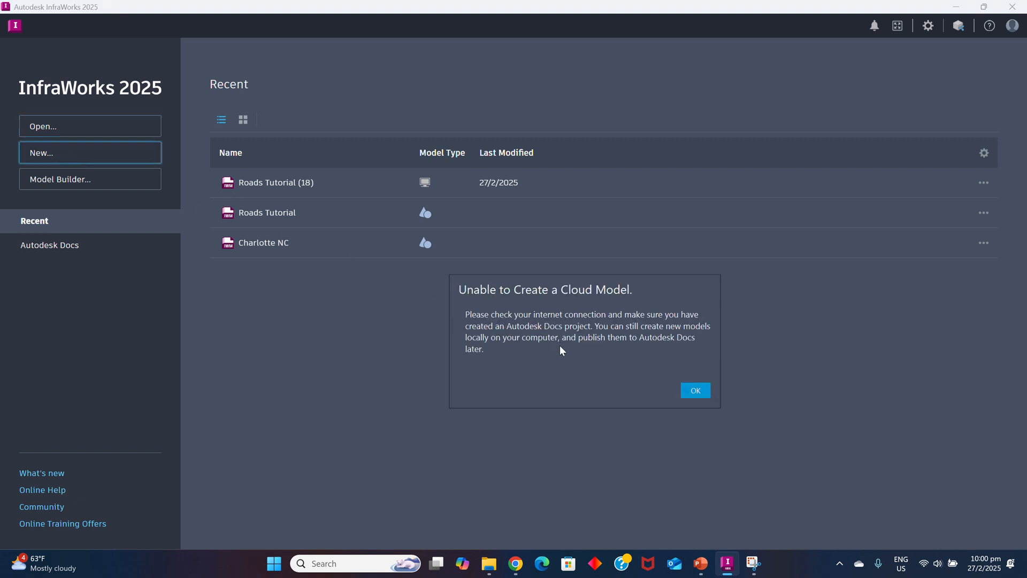
{"action": "left_click", "coordinate": [696, 390]}
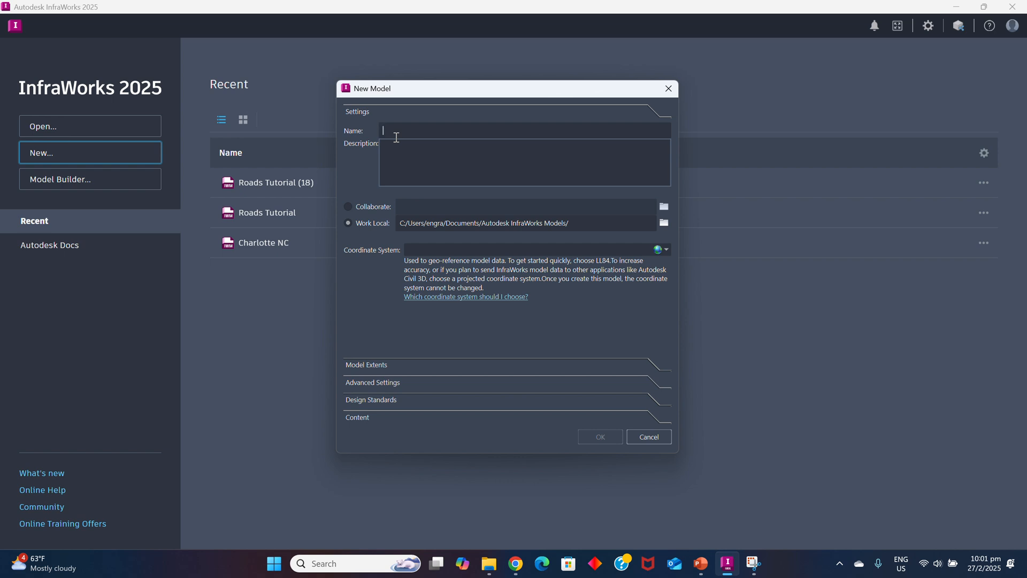
{"action": "type", "text": "TST"}
{"action": "left_click", "coordinate": [403, 157]}
Inspect the local working path and browse the available storage folders without selecting another one
{"action": "left_click_drag", "start_coordinate": [410, 223], "coordinate": [548, 222]}
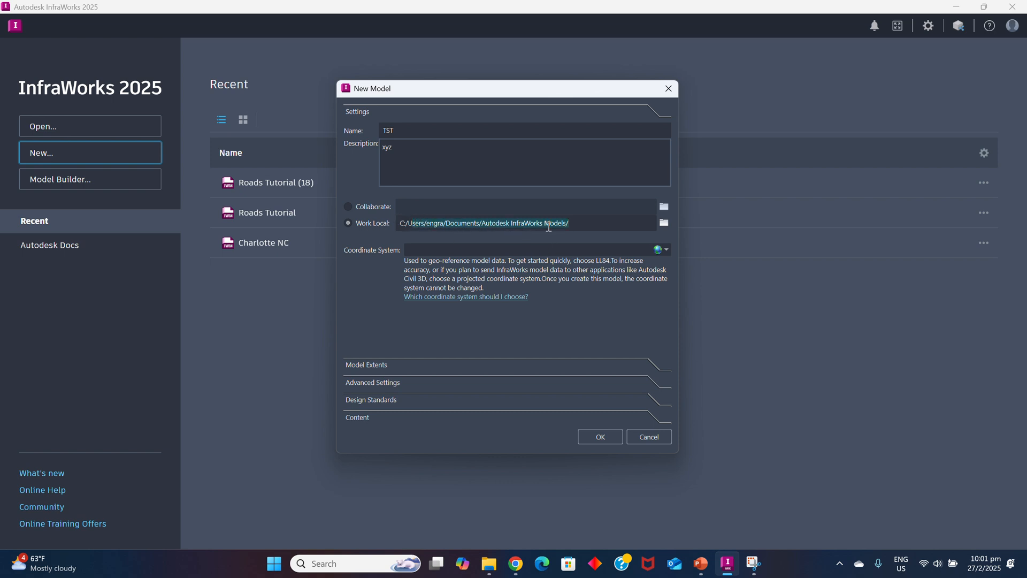
{"action": "left_click", "coordinate": [621, 222]}
{"action": "left_click", "coordinate": [663, 224]}
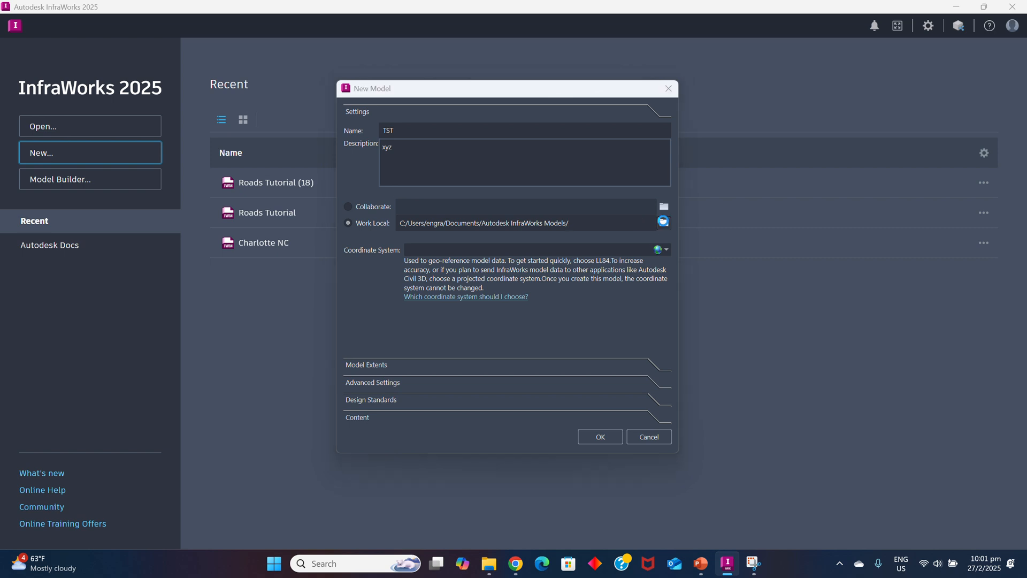
{"action": "scroll", "coordinate": [491, 257], "scroll_direction": "down", "scroll_amount": 5}
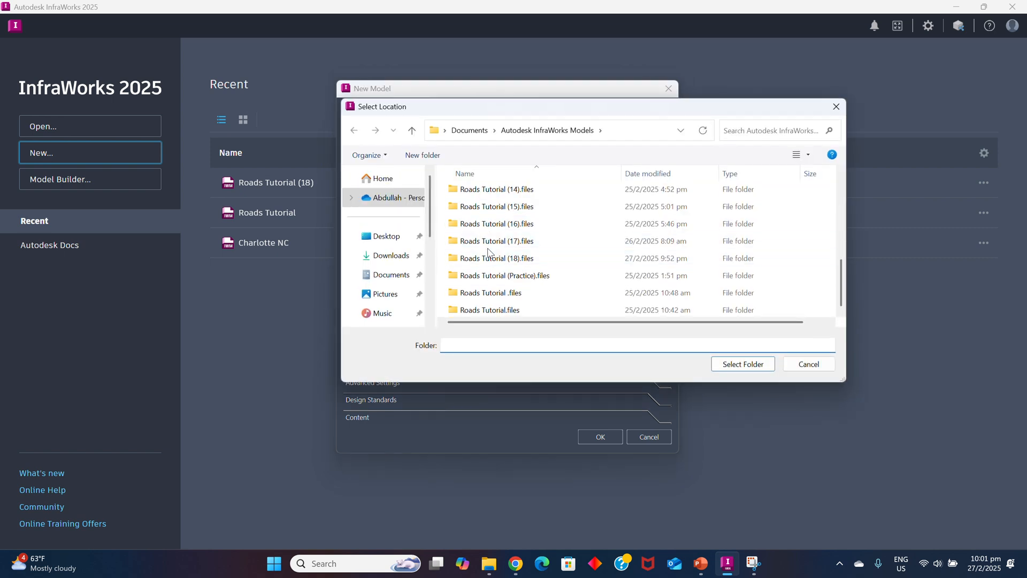
{"action": "left_click", "coordinate": [836, 106]}
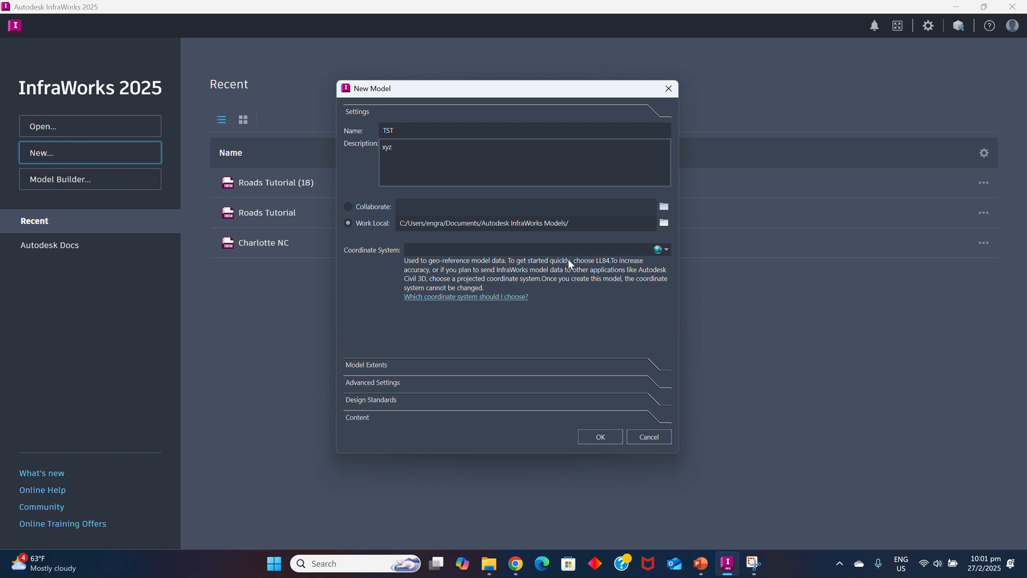
Set the model's coordinate system to HK-49Q from the Hong Kong category
{"action": "left_click", "coordinate": [659, 250]}
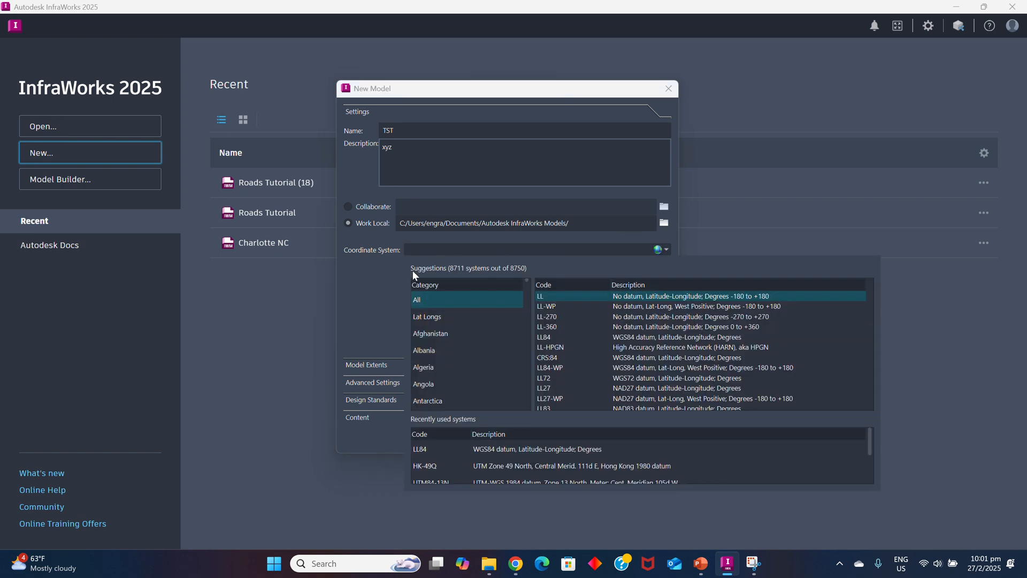
{"action": "left_click_drag", "start_coordinate": [527, 280], "coordinate": [532, 313]}
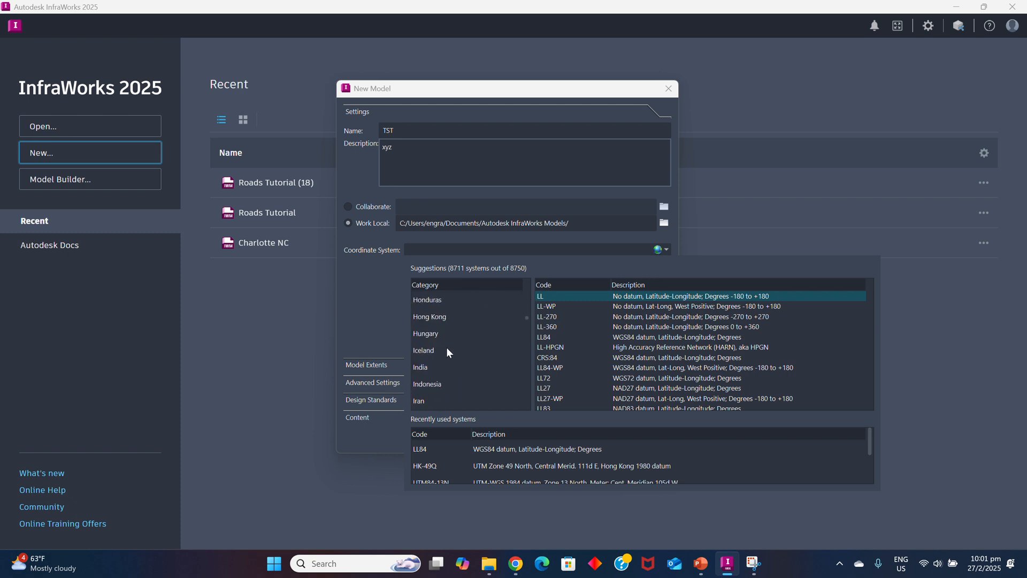
{"action": "left_click", "coordinate": [428, 318]}
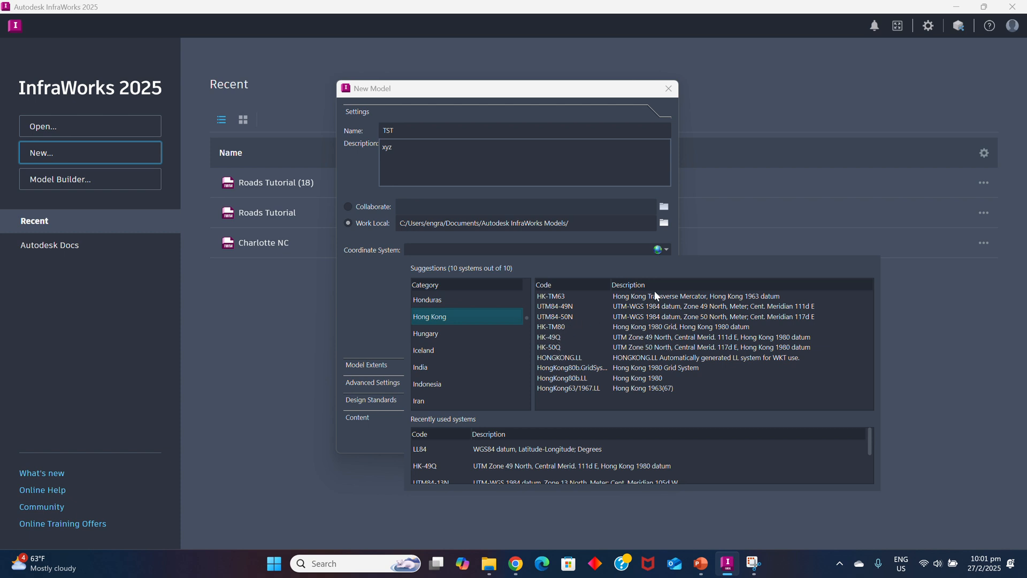
{"action": "left_click", "coordinate": [679, 339]}
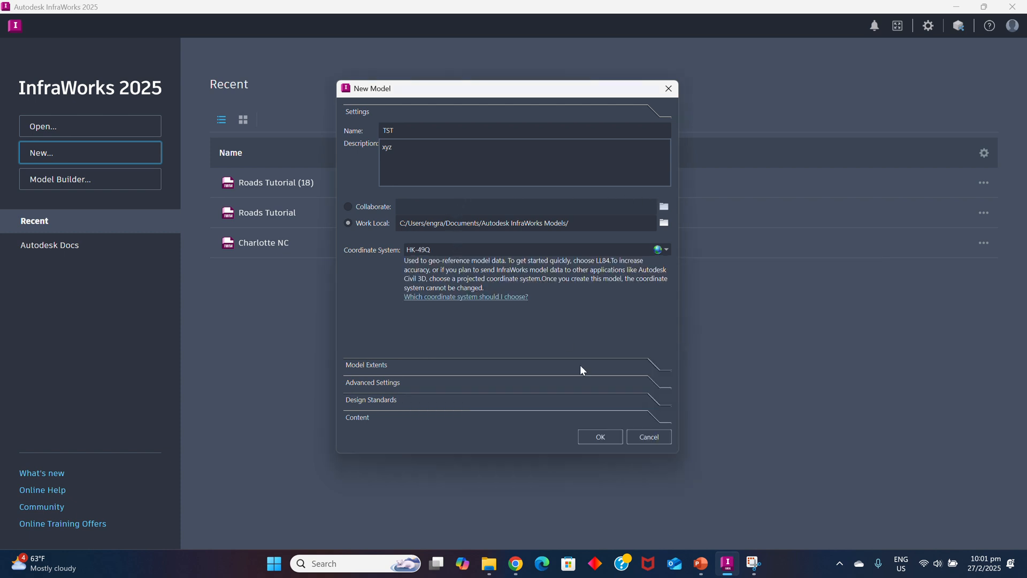
Enable a defined model extent with minimum X 12 and Y 210, and check the extent file browser without loading a file
{"action": "left_click", "coordinate": [367, 366]}
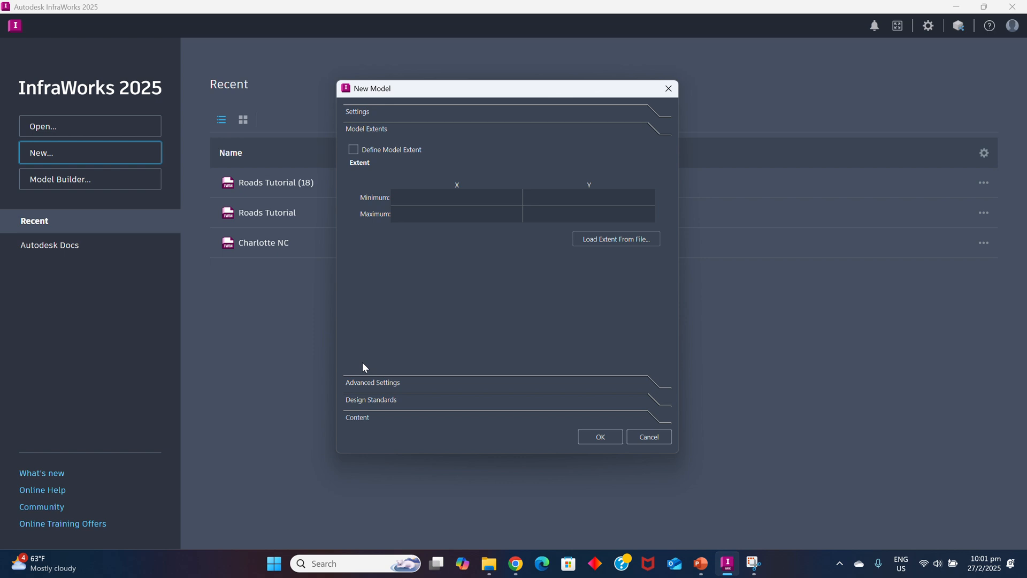
{"action": "left_click", "coordinate": [354, 149]}
{"action": "left_click", "coordinate": [609, 239]}
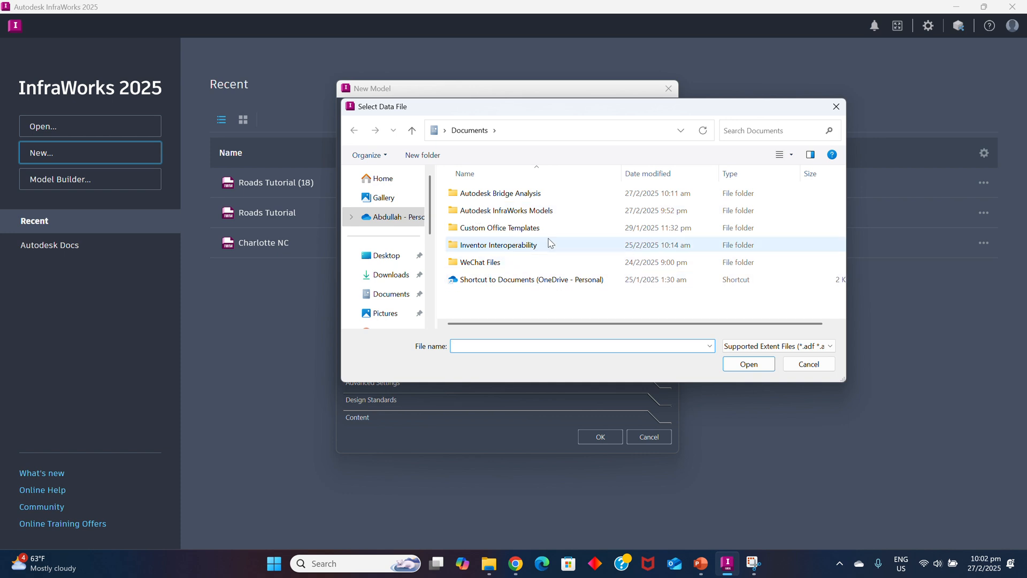
{"action": "left_click", "coordinate": [811, 367]}
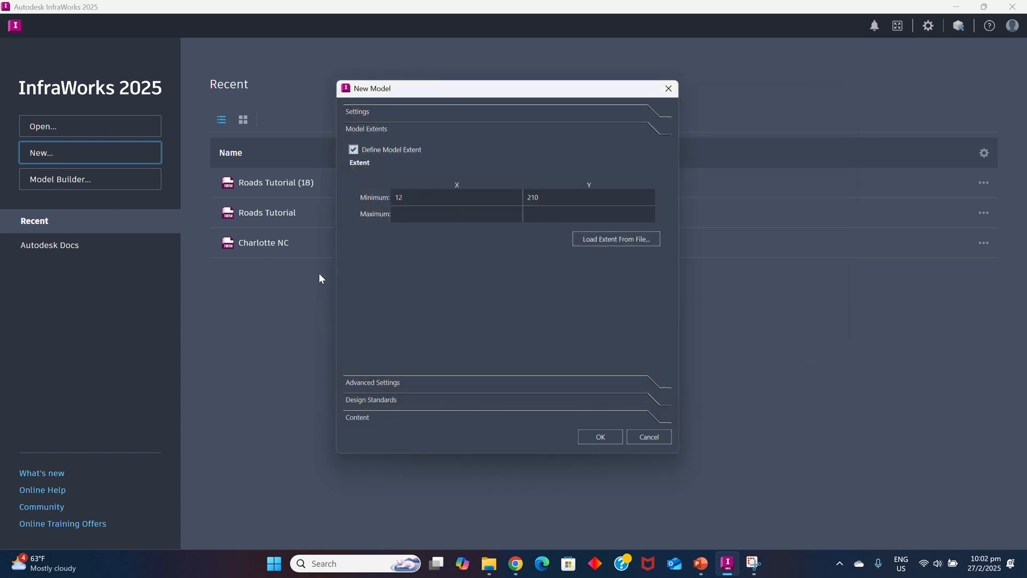
Review the advanced settings, including schema template selection, and the road design standards, and discard the new model
{"action": "left_click", "coordinate": [363, 382]}
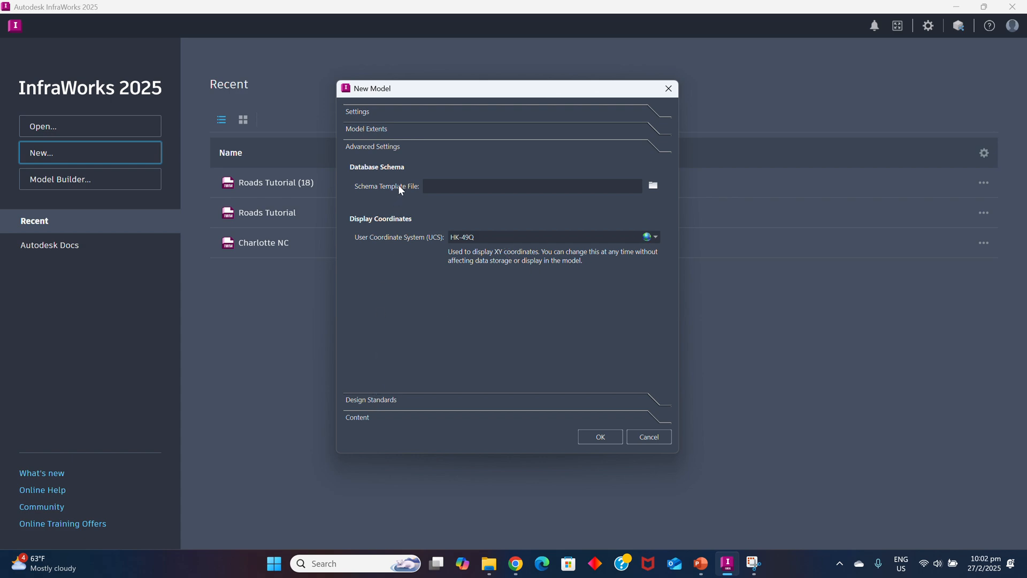
{"action": "left_click", "coordinate": [654, 186]}
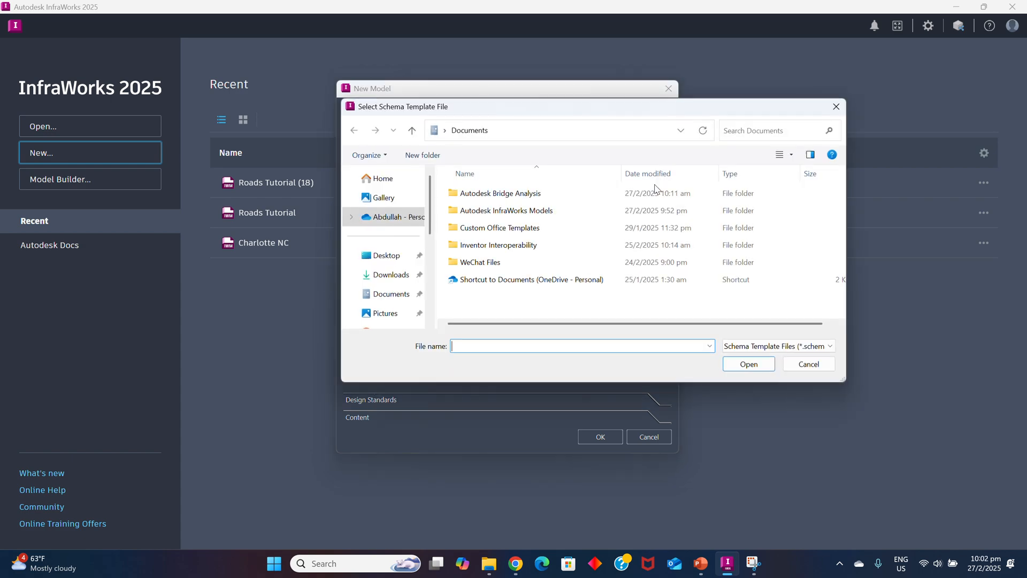
{"action": "left_click", "coordinate": [836, 103]}
{"action": "left_click", "coordinate": [371, 403]}
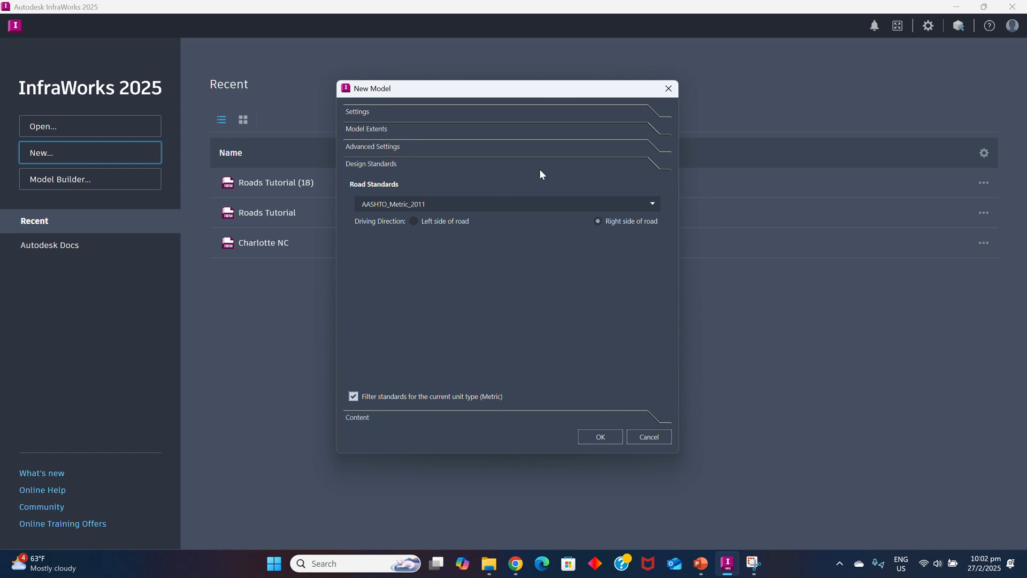
{"action": "left_click", "coordinate": [656, 438]}
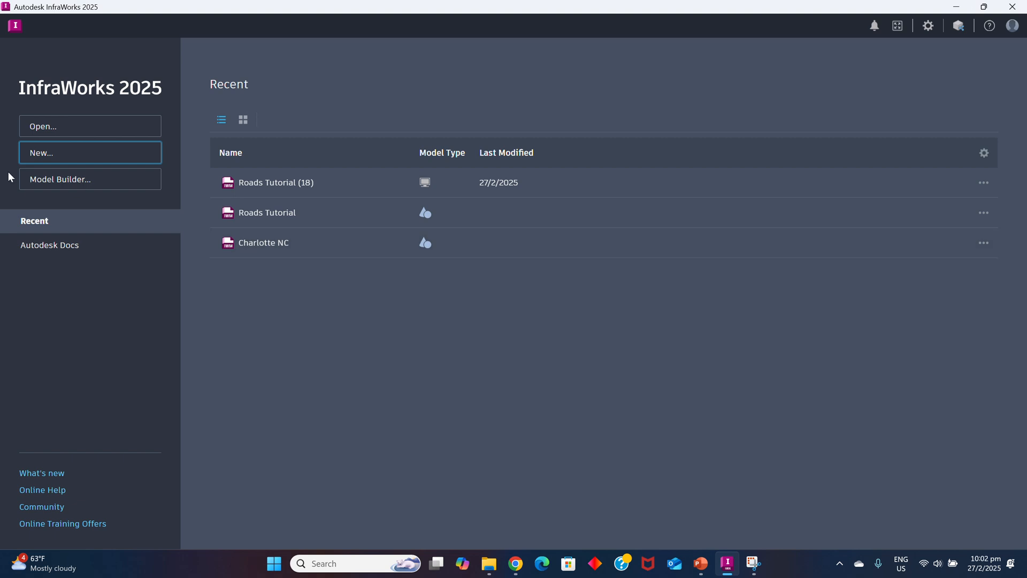
Open Model Builder and locate the Aberdeen Country Park and Shouson Hill area of Hong Kong Island on the map
{"action": "left_click", "coordinate": [64, 187]}
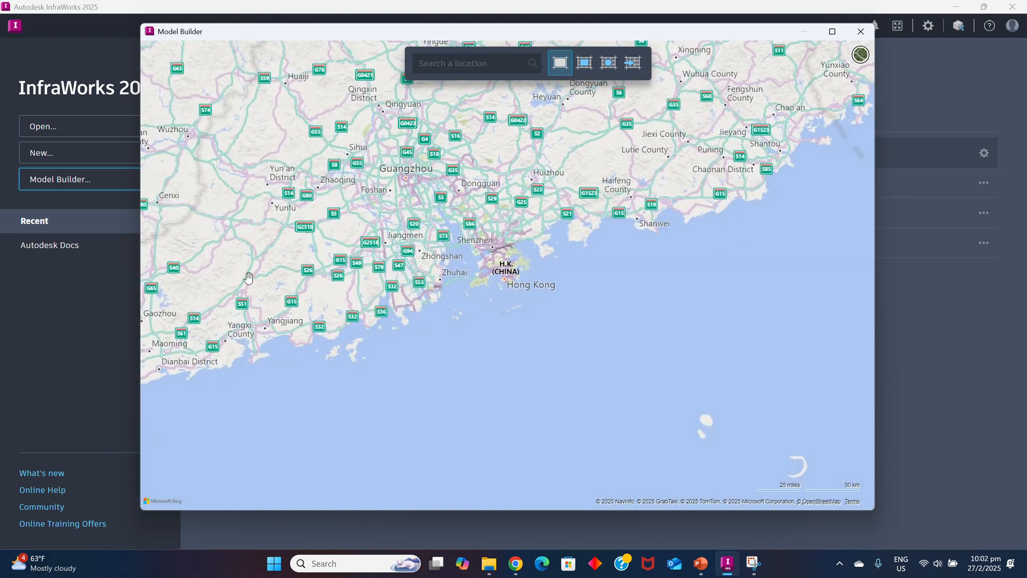
{"action": "scroll", "coordinate": [565, 309], "scroll_direction": "up", "scroll_amount": 5}
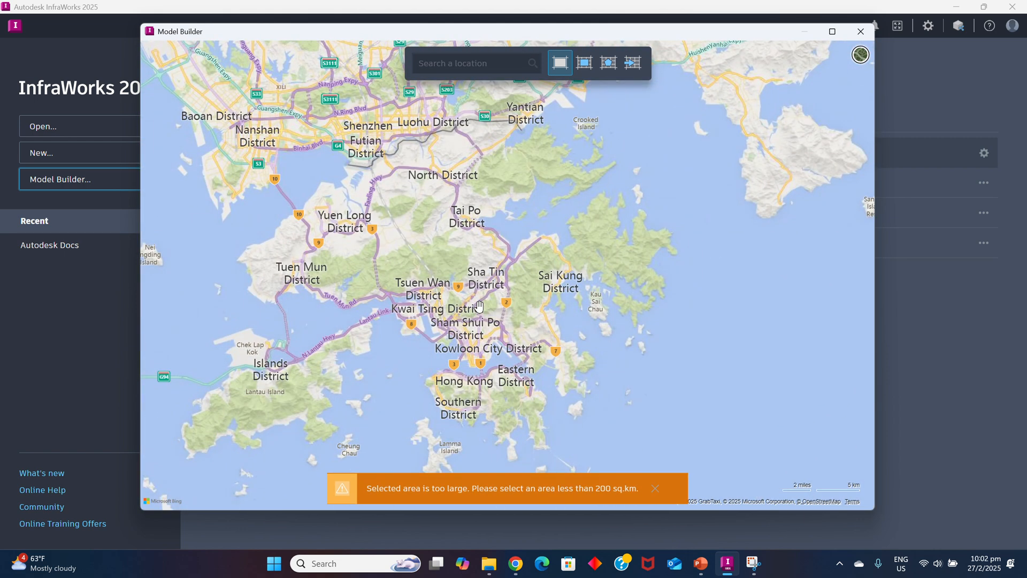
{"action": "scroll", "coordinate": [473, 337], "scroll_direction": "up", "scroll_amount": 5}
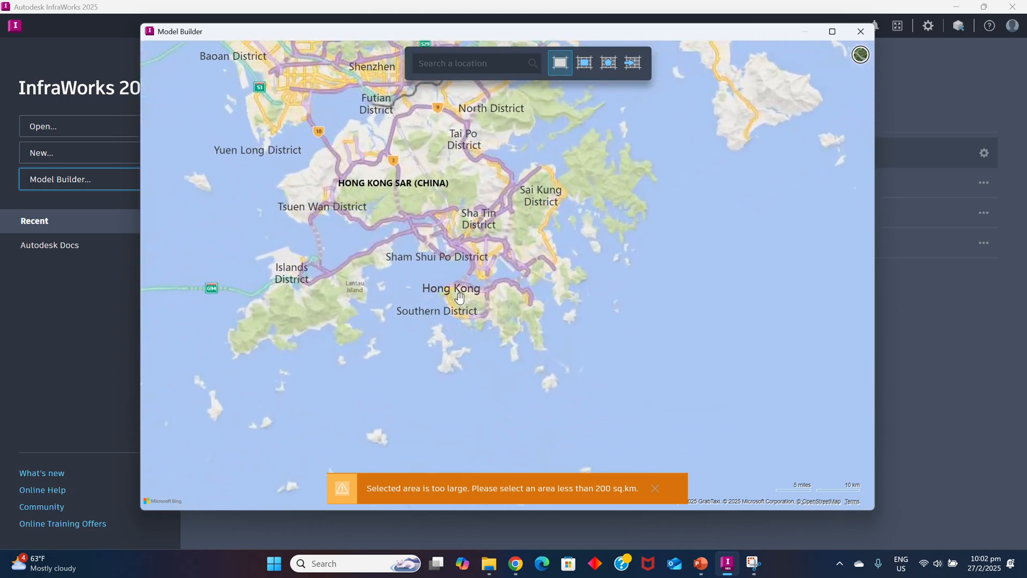
{"action": "scroll", "coordinate": [474, 316], "scroll_direction": "up", "scroll_amount": 2}
{"action": "left_click_drag", "start_coordinate": [554, 336], "coordinate": [362, 214]}
{"action": "scroll", "coordinate": [362, 215], "scroll_direction": "up", "scroll_amount": 3}
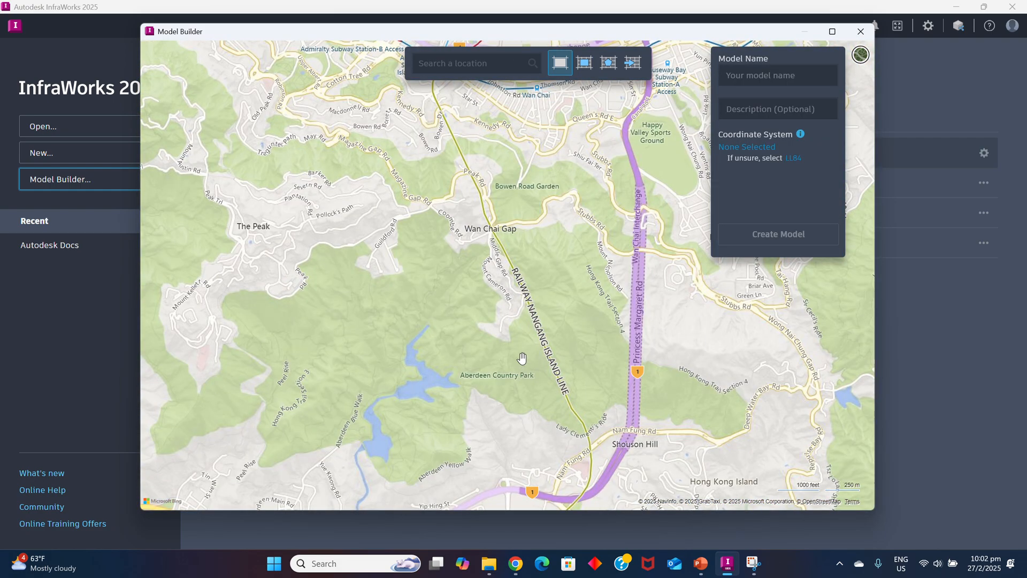
{"action": "left_click_drag", "start_coordinate": [528, 367], "coordinate": [479, 231]}
{"action": "scroll", "coordinate": [424, 272], "scroll_direction": "up", "scroll_amount": 3}
{"action": "scroll", "coordinate": [418, 292], "scroll_direction": "down", "scroll_amount": 2}
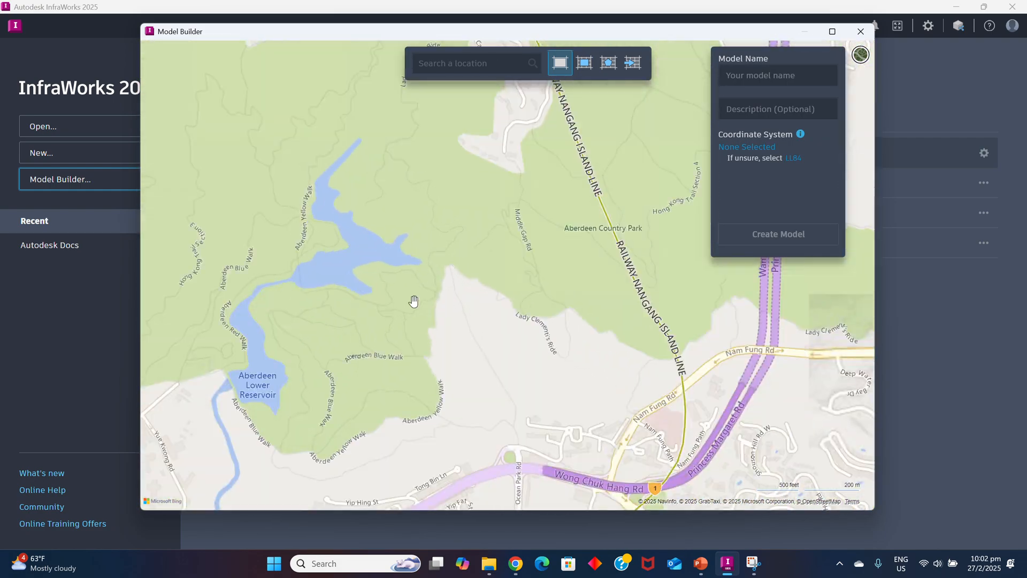
{"action": "scroll", "coordinate": [317, 237], "scroll_direction": "down", "scroll_amount": 1}
{"action": "scroll", "coordinate": [317, 237], "scroll_direction": "down", "scroll_amount": 2}
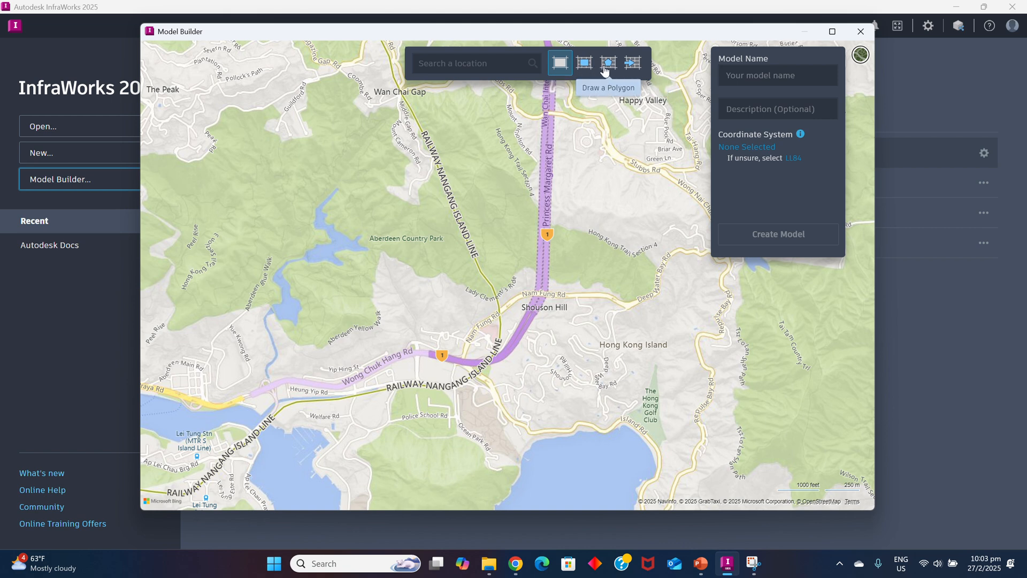
Outline a rectangular model area of about 5 sq.km around Aberdeen Country Park, and check polygon import without choosing a file
{"action": "left_click", "coordinate": [584, 64]}
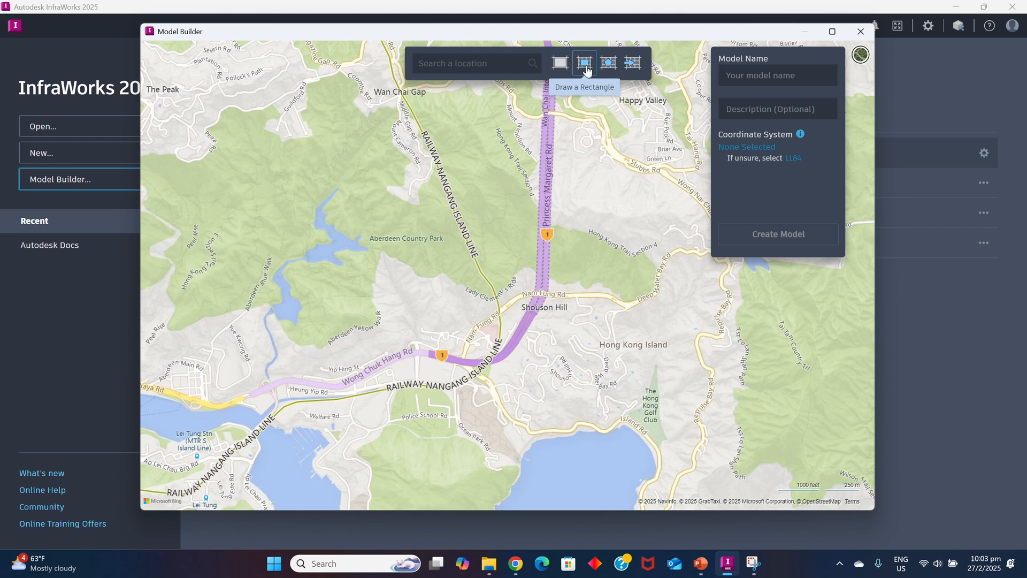
{"action": "mouse_move", "coordinate": [226, 175]}
{"action": "left_mouse_down"}
{"action": "mouse_move", "coordinate": [431, 362]}
{"action": "mouse_move", "coordinate": [619, 410]}
{"action": "left_mouse_up"}
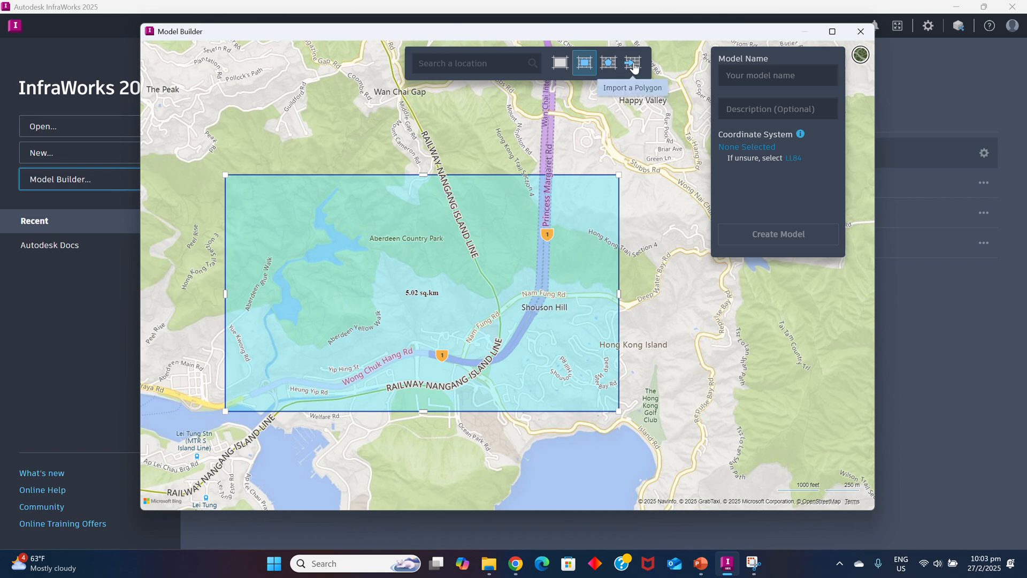
{"action": "left_click", "coordinate": [634, 65]}
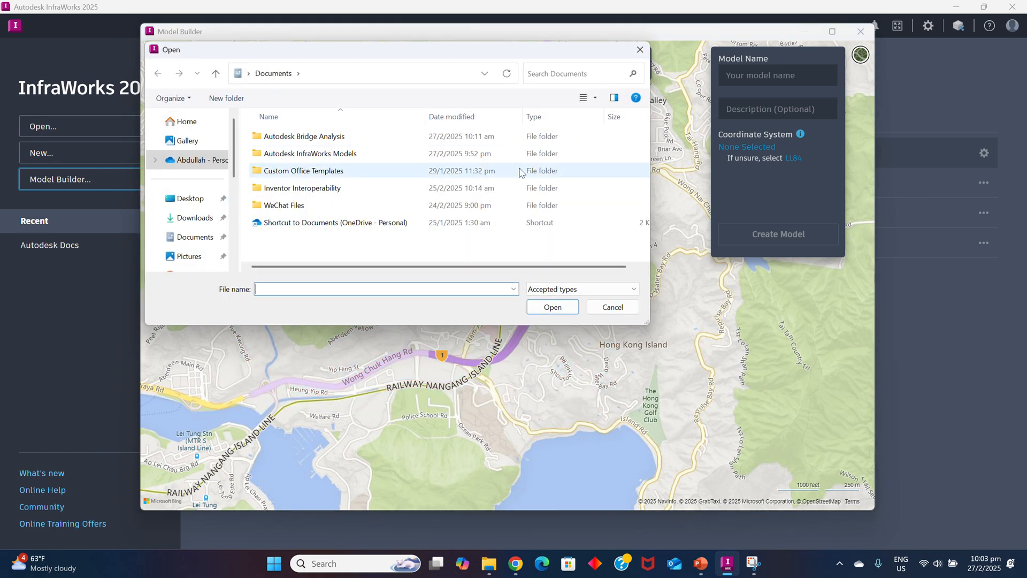
{"action": "left_click", "coordinate": [639, 49]}
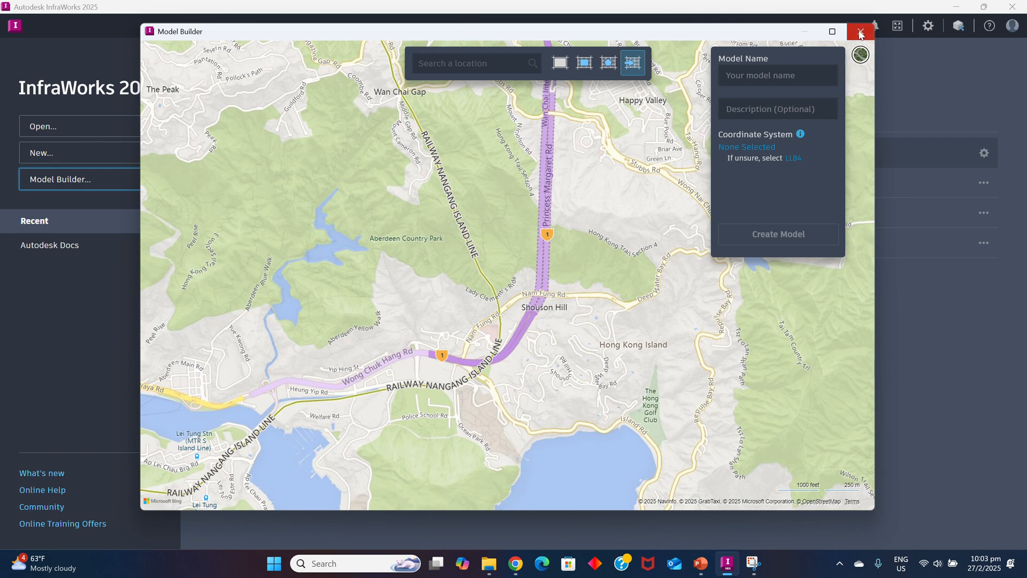
Switch the map to aerial imagery and examine the terrain around Aberdeen Country Park up close
{"action": "left_click", "coordinate": [860, 55]}
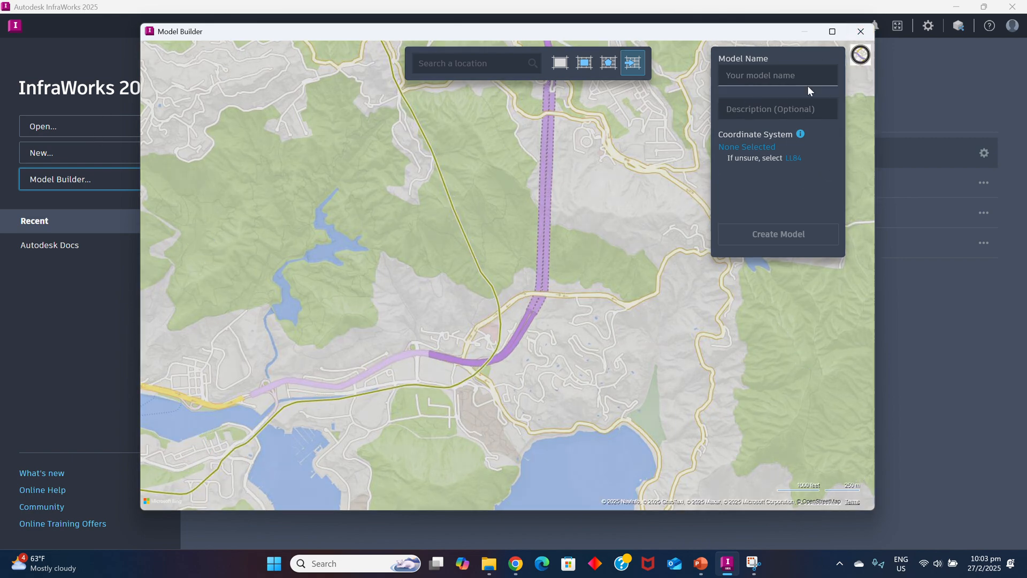
{"action": "scroll", "coordinate": [428, 316], "scroll_direction": "up", "scroll_amount": 3}
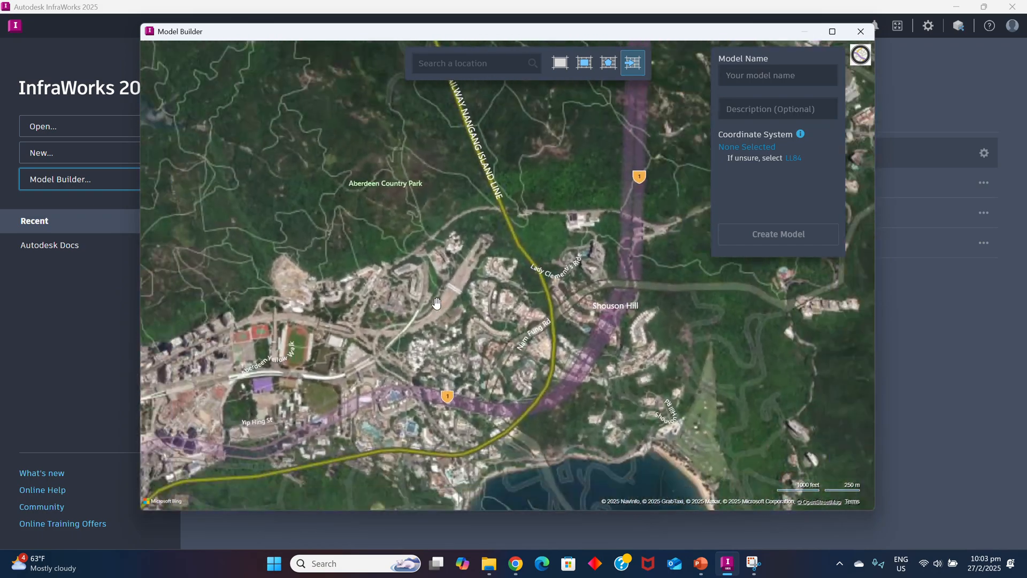
{"action": "scroll", "coordinate": [436, 303], "scroll_direction": "down", "scroll_amount": 2}
{"action": "scroll", "coordinate": [424, 265], "scroll_direction": "up", "scroll_amount": 4}
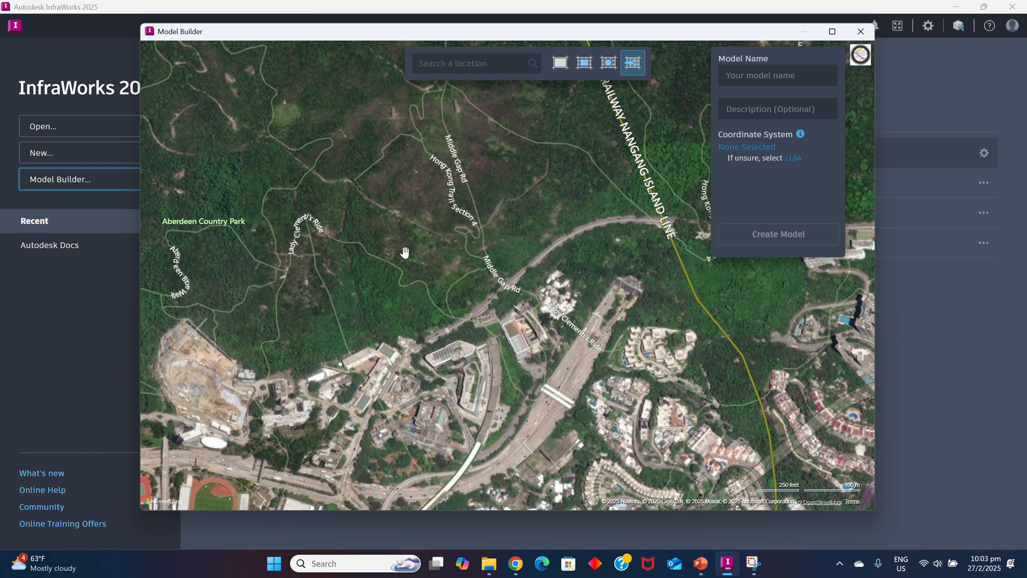
Outline a rectangular area of about 0.19 sq.km around Middle Gap Rd, and close Model Builder without creating a model
{"action": "left_click", "coordinate": [584, 62]}
{"action": "left_click_drag", "start_coordinate": [293, 139], "coordinate": [584, 331]}
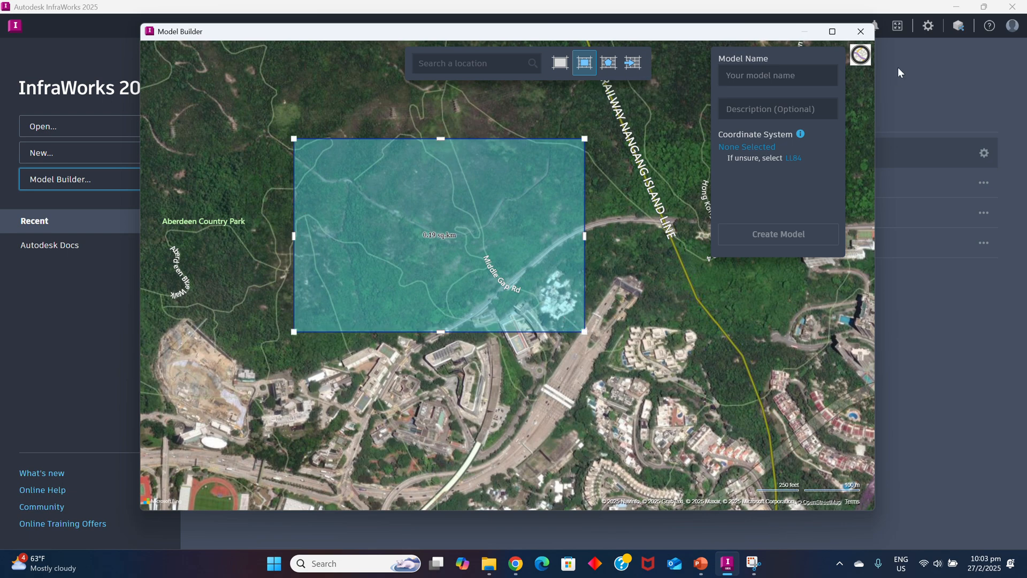
{"action": "left_click", "coordinate": [861, 33]}
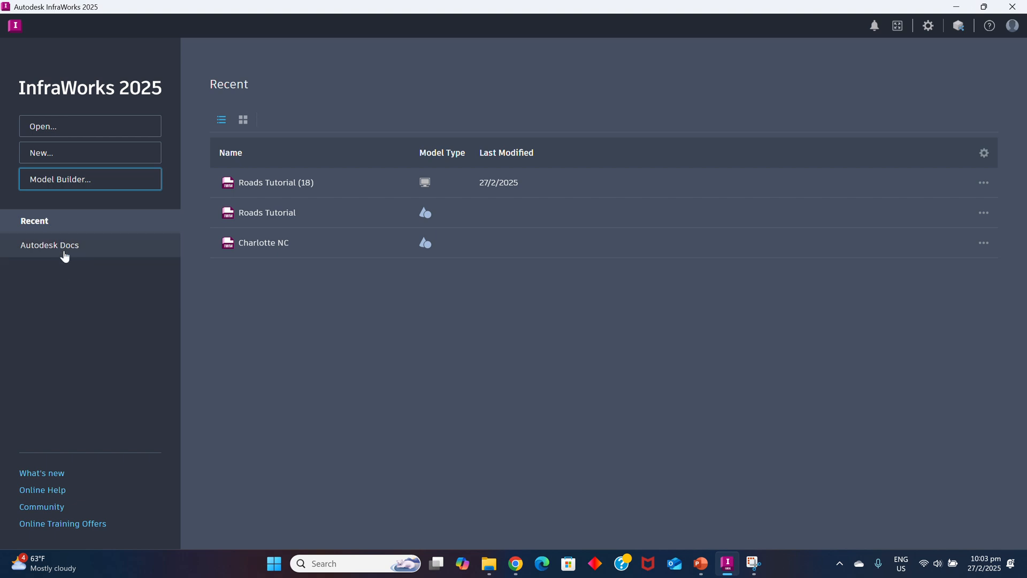
View the What's New, Online Help and Online Training Offers web pages, returning to InfraWorks after each one
{"action": "left_click", "coordinate": [49, 476]}
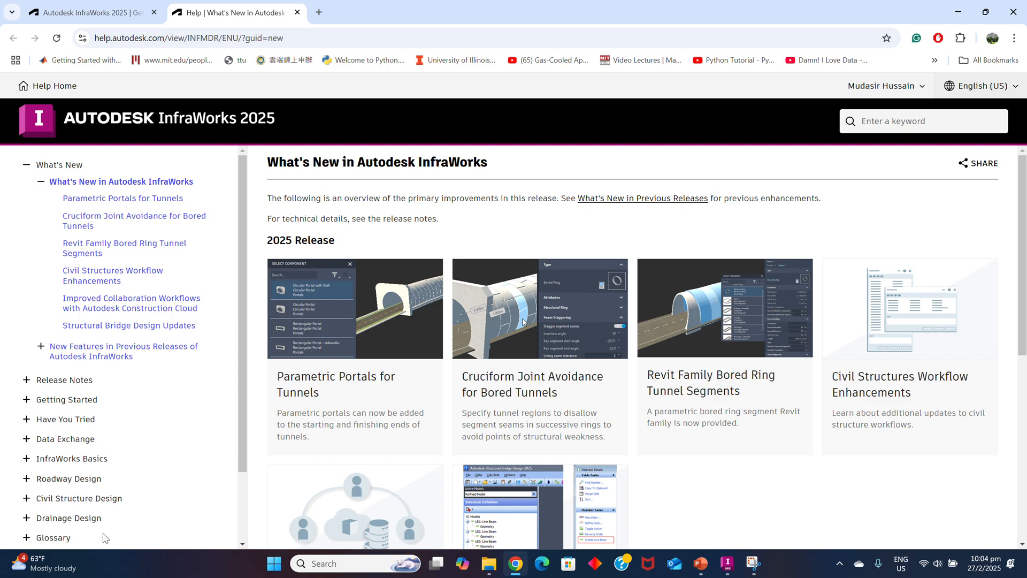
{"action": "left_click", "coordinate": [727, 563]}
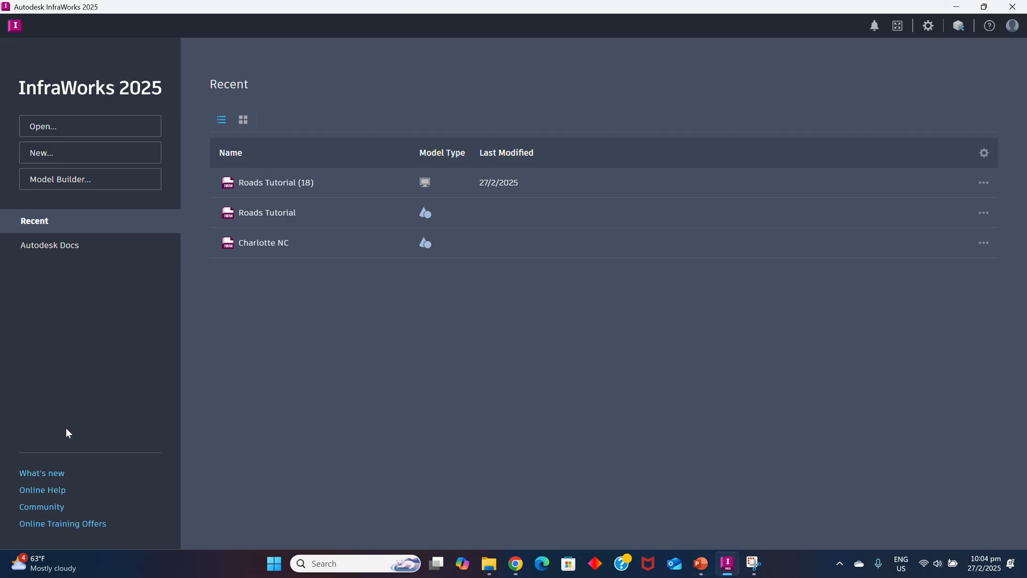
{"action": "left_click", "coordinate": [41, 491]}
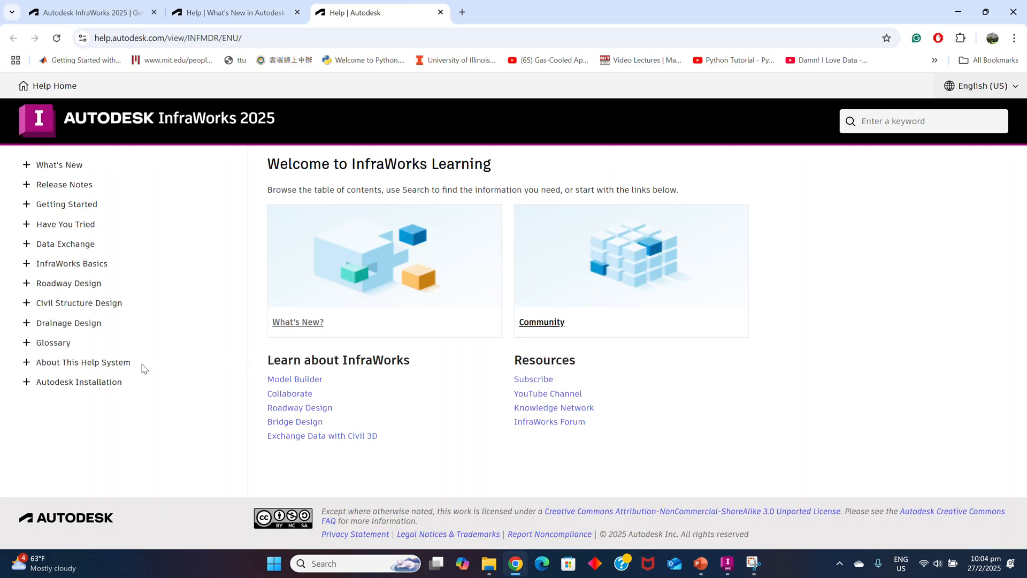
{"action": "left_click", "coordinate": [727, 563]}
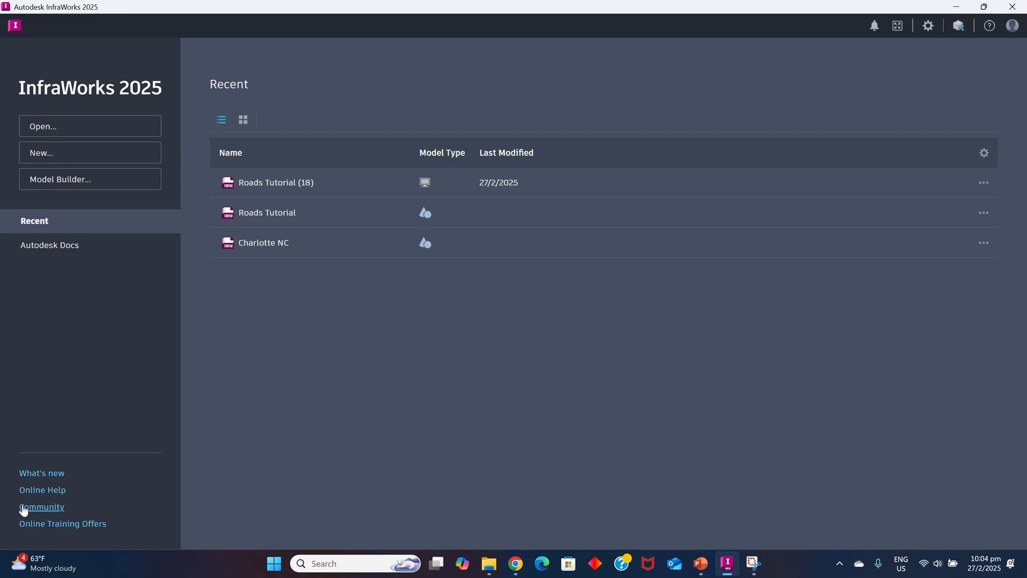
{"action": "left_click", "coordinate": [62, 524]}
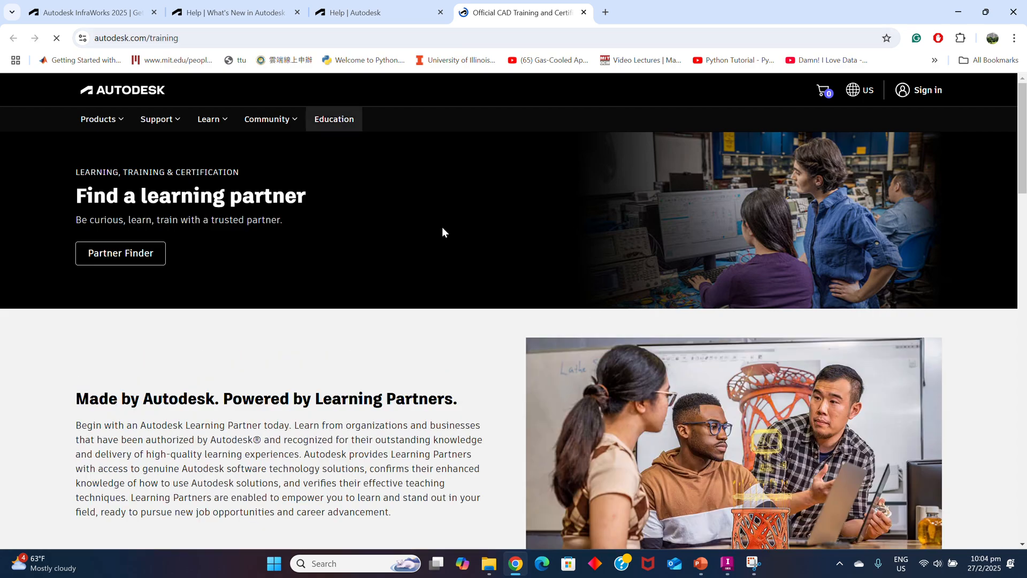
{"action": "left_click", "coordinate": [727, 569]}
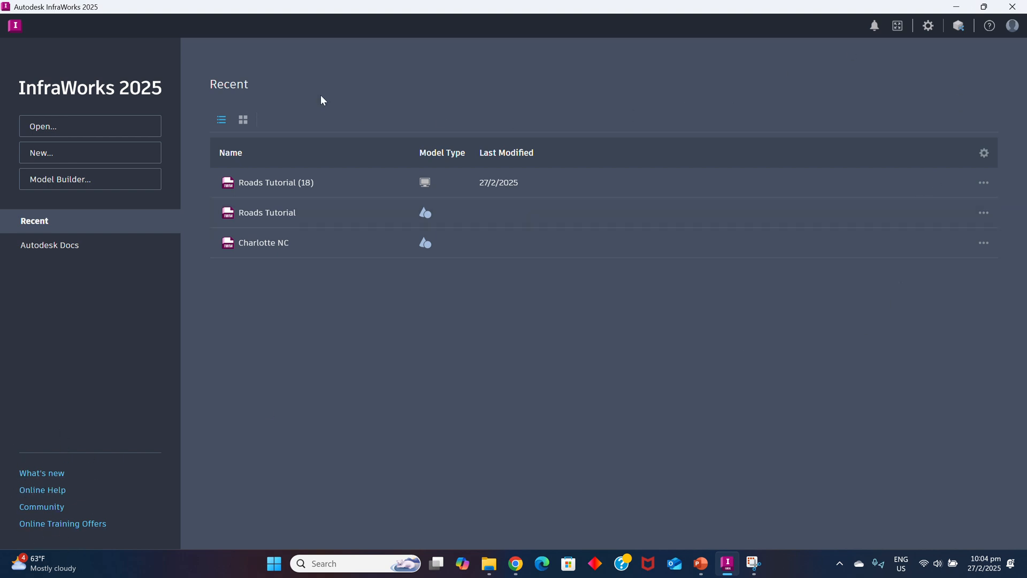
Open the application options and review the General settings and available interface languages without changing the language
{"action": "left_click", "coordinate": [1013, 25]}
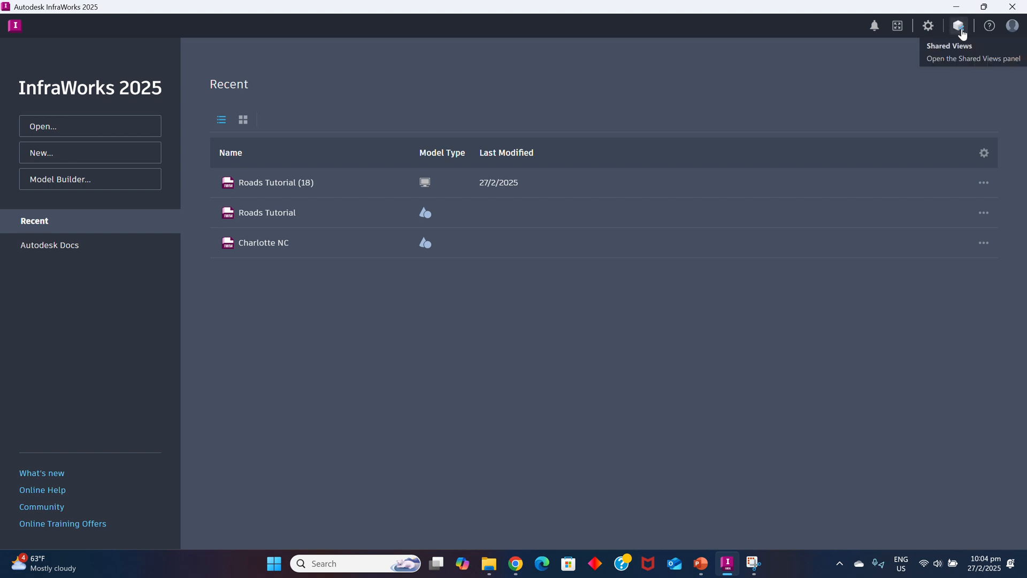
{"action": "left_click", "coordinate": [928, 26]}
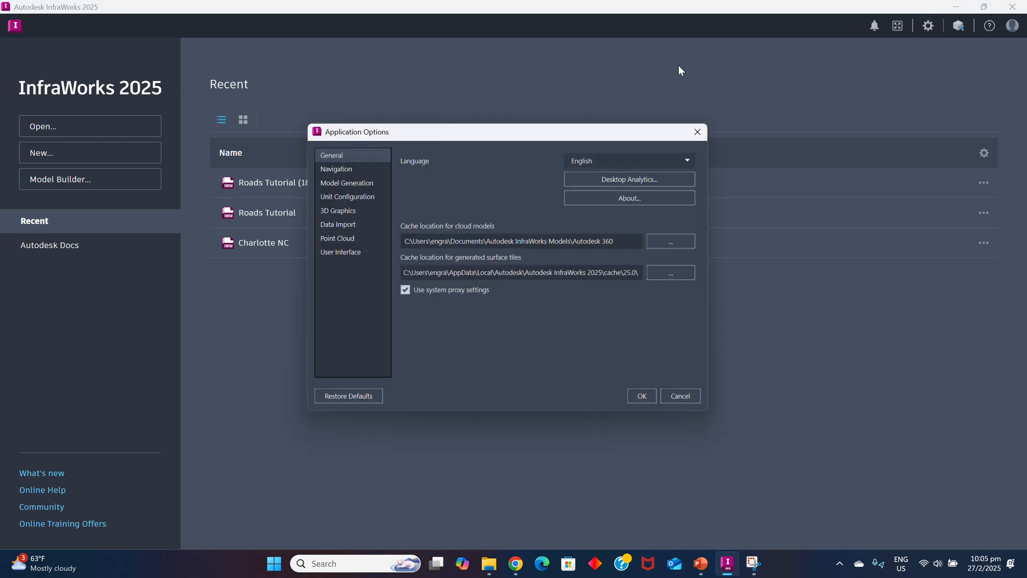
{"action": "left_click", "coordinate": [329, 154]}
{"action": "left_click", "coordinate": [687, 162]}
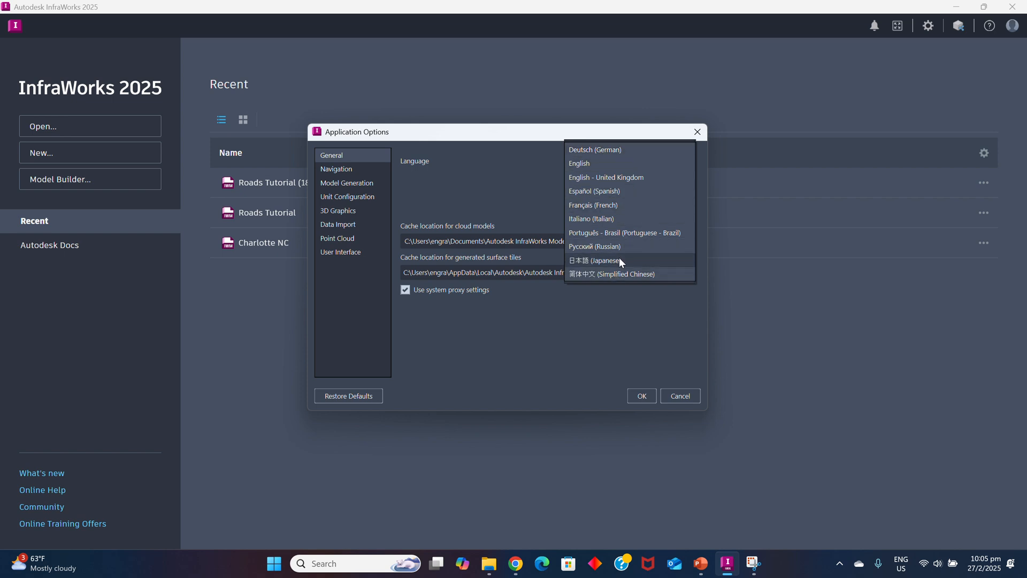
{"action": "left_click", "coordinate": [746, 148]}
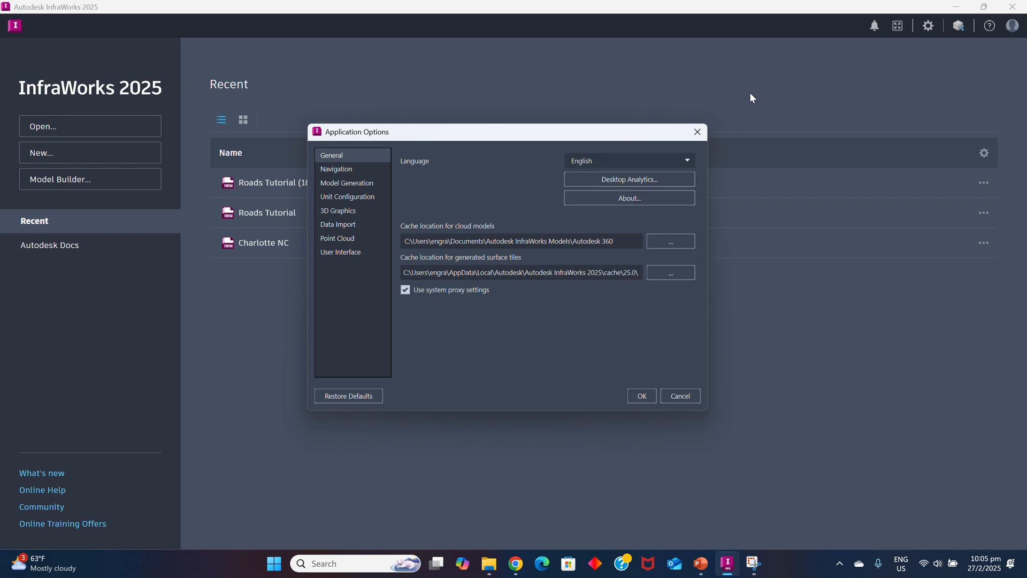
Review the Navigation, Model Generation and Unit Configuration options, including the Basic, Transportation and Structure units
{"action": "left_click", "coordinate": [336, 169]}
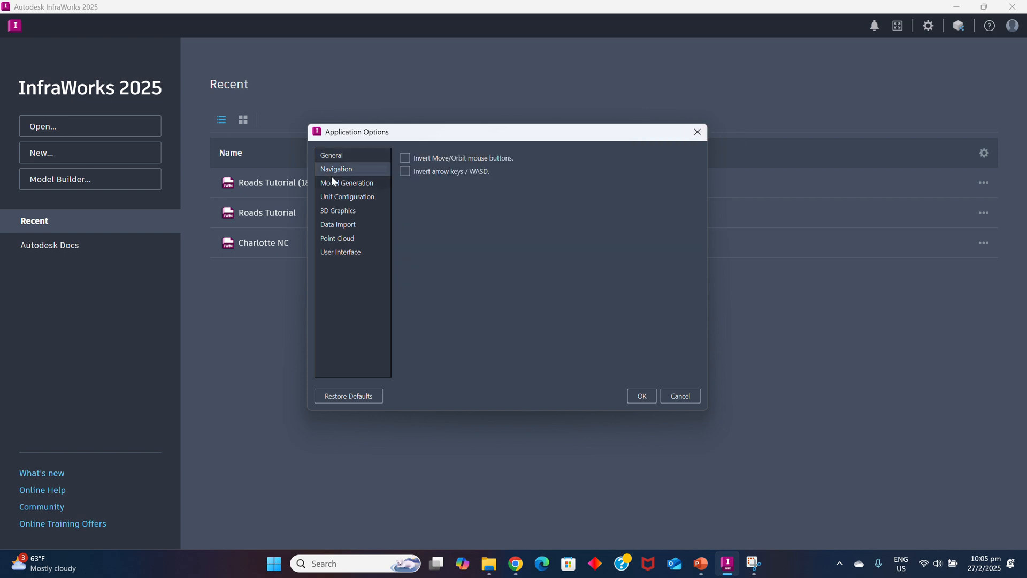
{"action": "left_click", "coordinate": [332, 183]}
{"action": "left_click", "coordinate": [336, 196]}
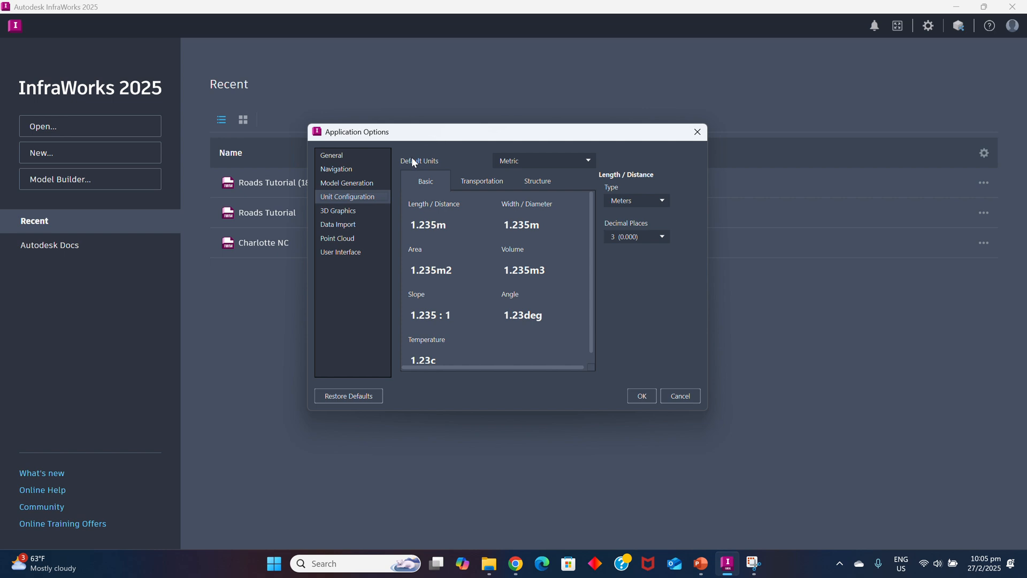
{"action": "left_click", "coordinate": [482, 182]}
{"action": "left_click", "coordinate": [419, 178]}
{"action": "left_click", "coordinate": [471, 182]}
{"action": "left_click", "coordinate": [537, 180]}
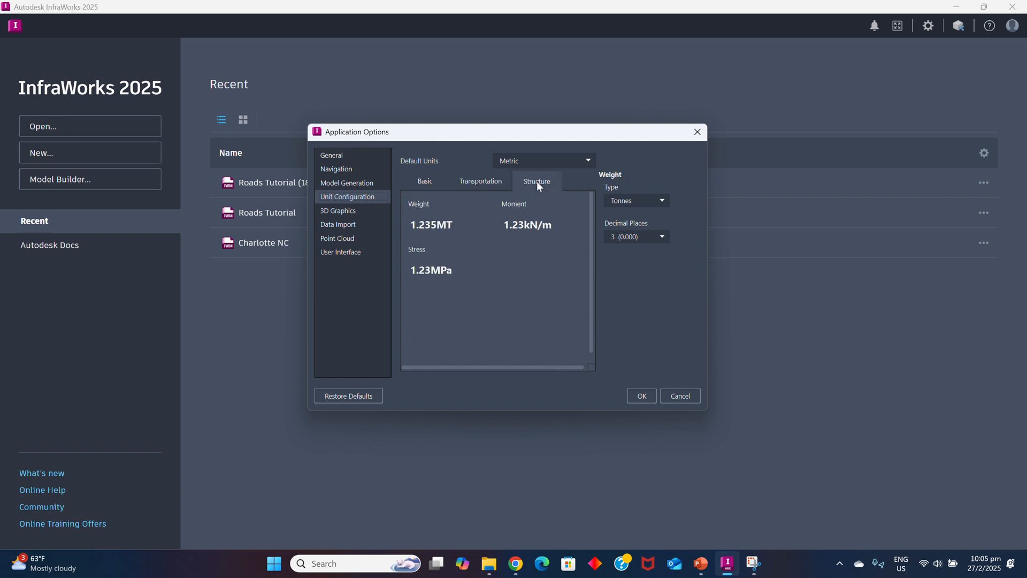
Review the default unit system and the Transportation stationing unit types, keeping Metric and Meters, and close the application options without saving
{"action": "left_click", "coordinate": [428, 182]}
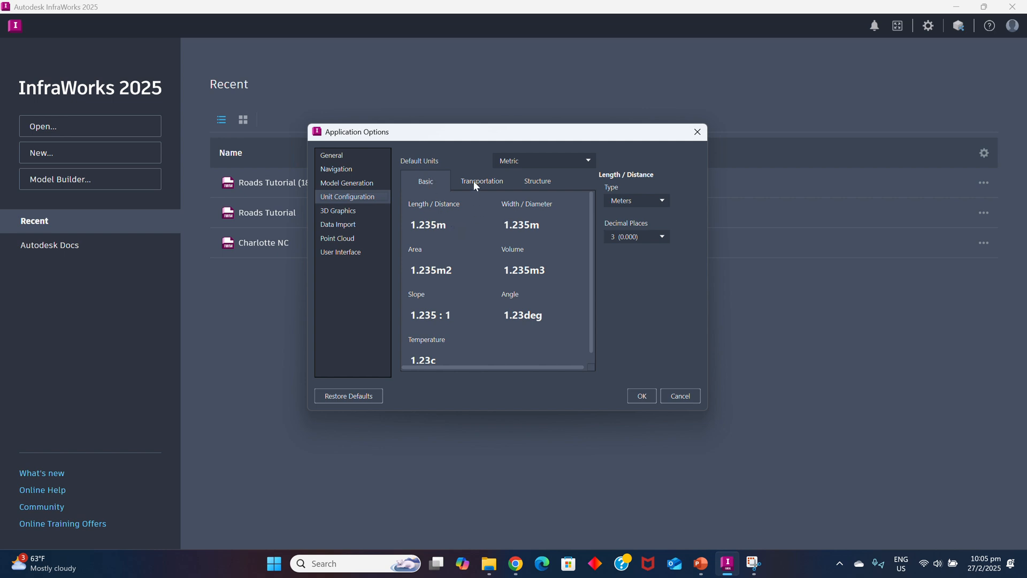
{"action": "left_click", "coordinate": [588, 160]}
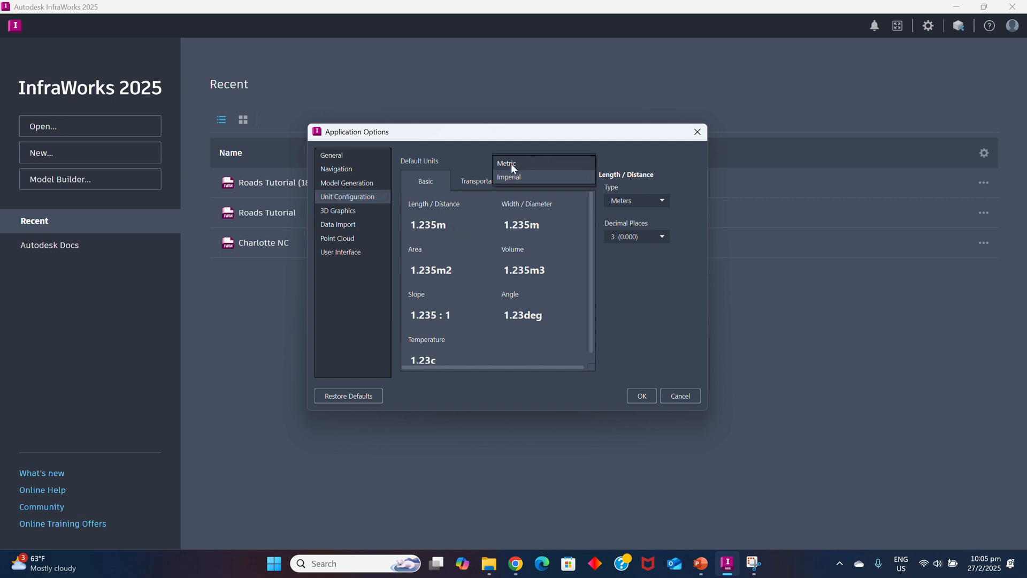
{"action": "left_click", "coordinate": [586, 162]}
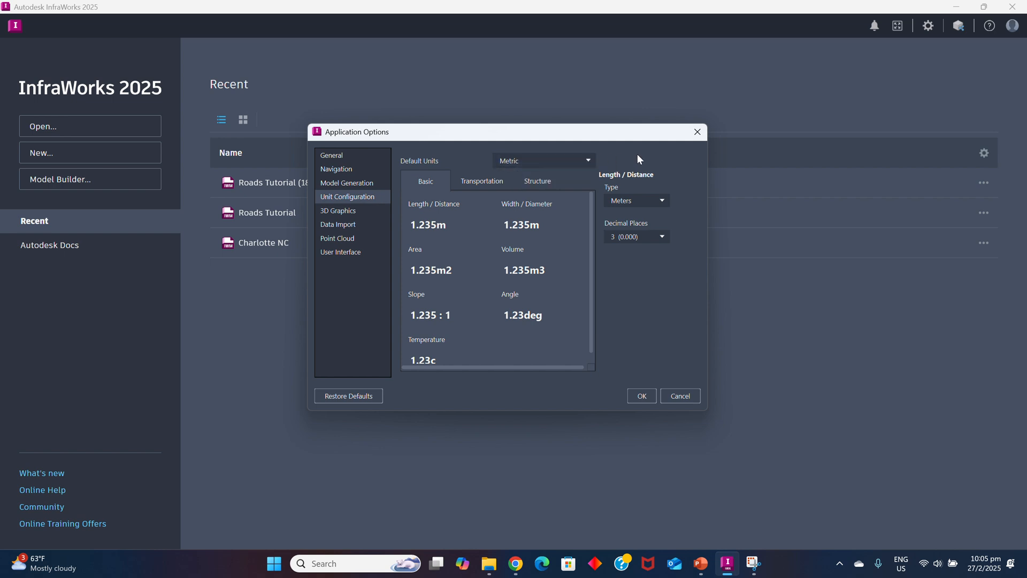
{"action": "left_click", "coordinate": [481, 181]}
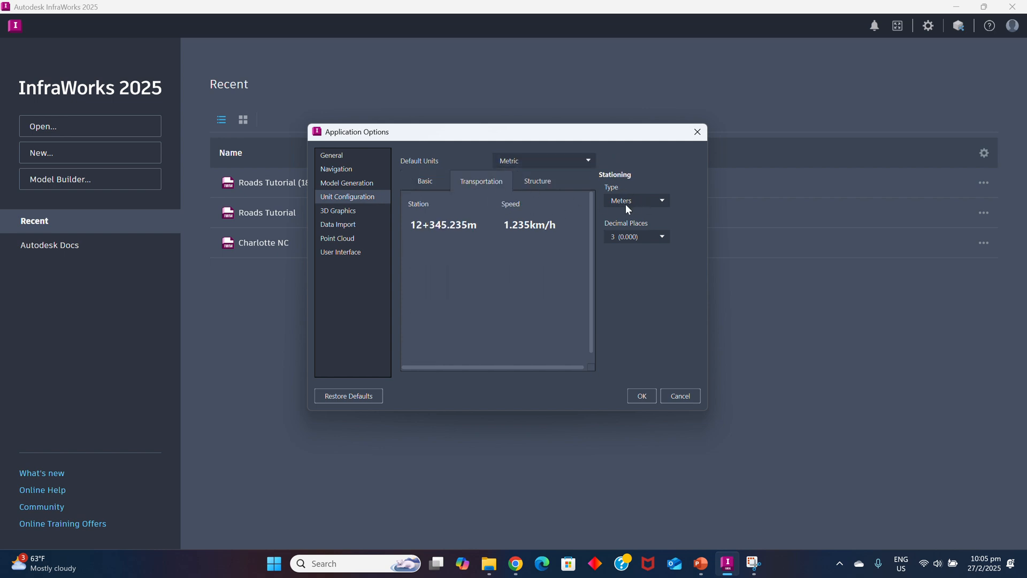
{"action": "left_click", "coordinate": [663, 201]}
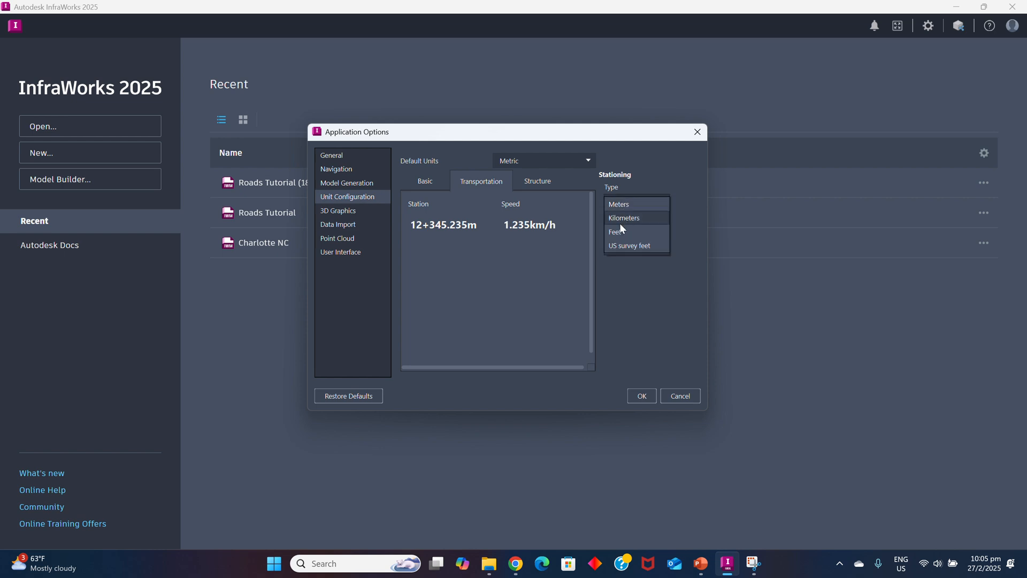
{"action": "left_click", "coordinate": [661, 317]}
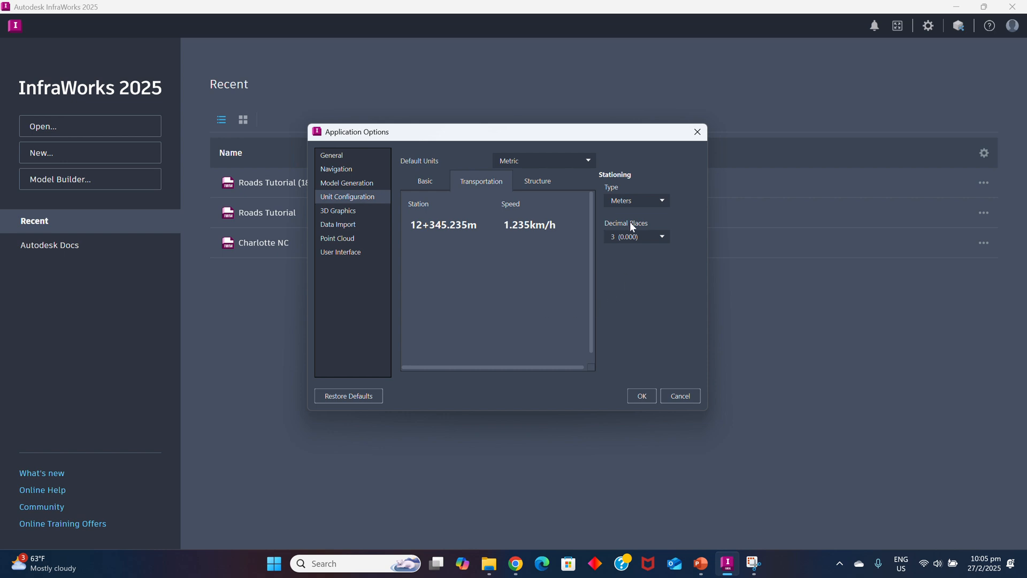
{"action": "mouse_move", "coordinate": [617, 138]}
{"action": "left_mouse_down"}
{"action": "mouse_move", "coordinate": [620, 151]}
{"action": "mouse_move", "coordinate": [625, 141]}
{"action": "left_mouse_up"}
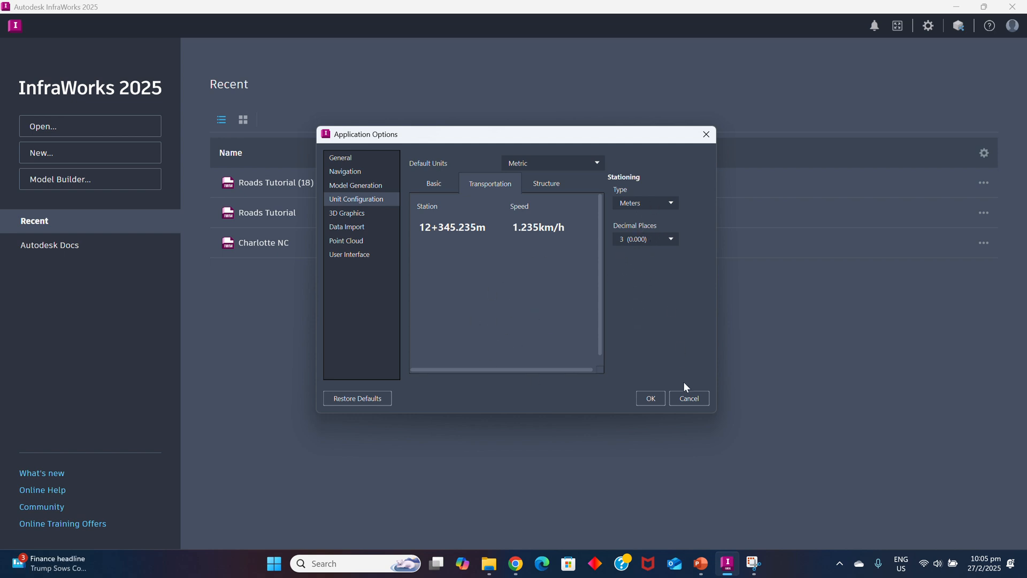
{"action": "left_click", "coordinate": [693, 400]}
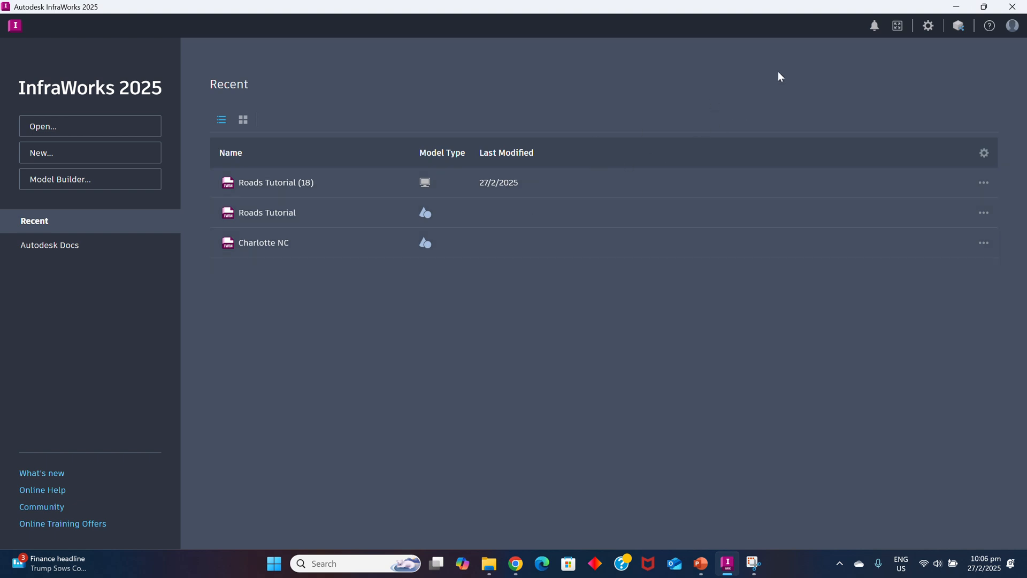
Open the recent model Roads Tutorial (18)
{"action": "left_click", "coordinate": [269, 188]}
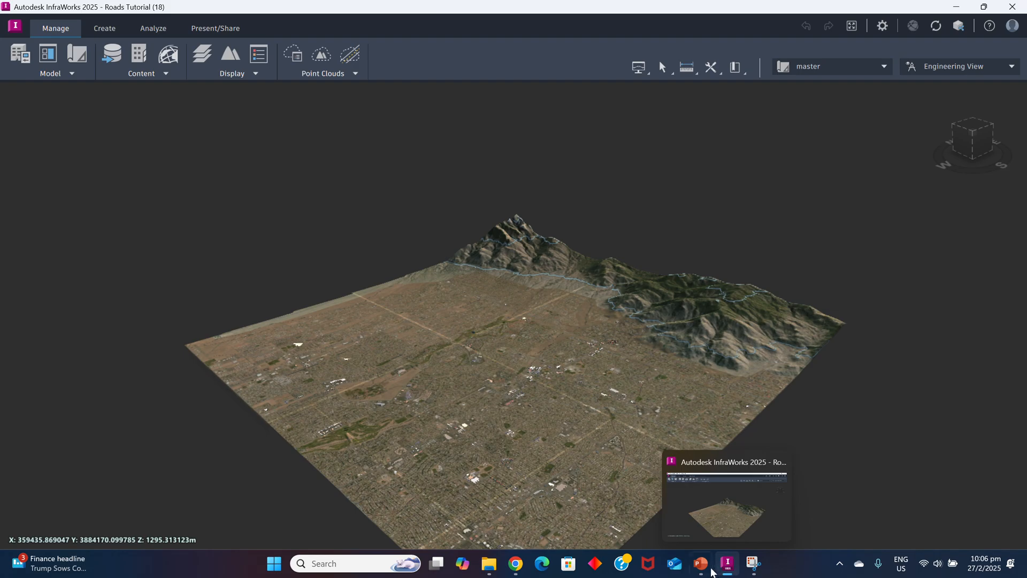
Switch to the INFRAWORKS 2025 presentation in PowerPoint and read slides 15 to 17 on model development, free models and open data sources
{"action": "left_click", "coordinate": [701, 564]}
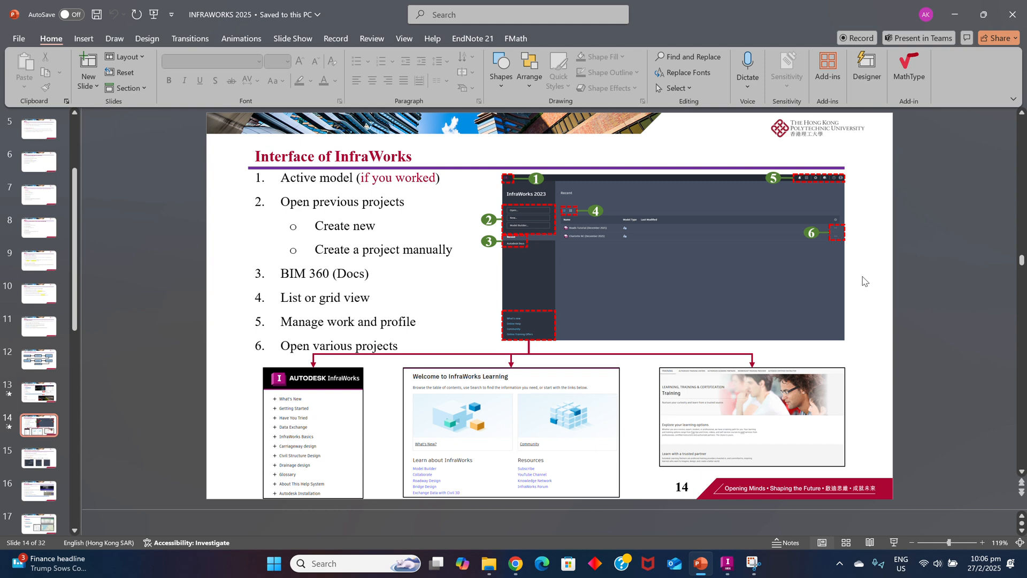
{"action": "scroll", "coordinate": [865, 281], "scroll_direction": "down", "scroll_amount": 1}
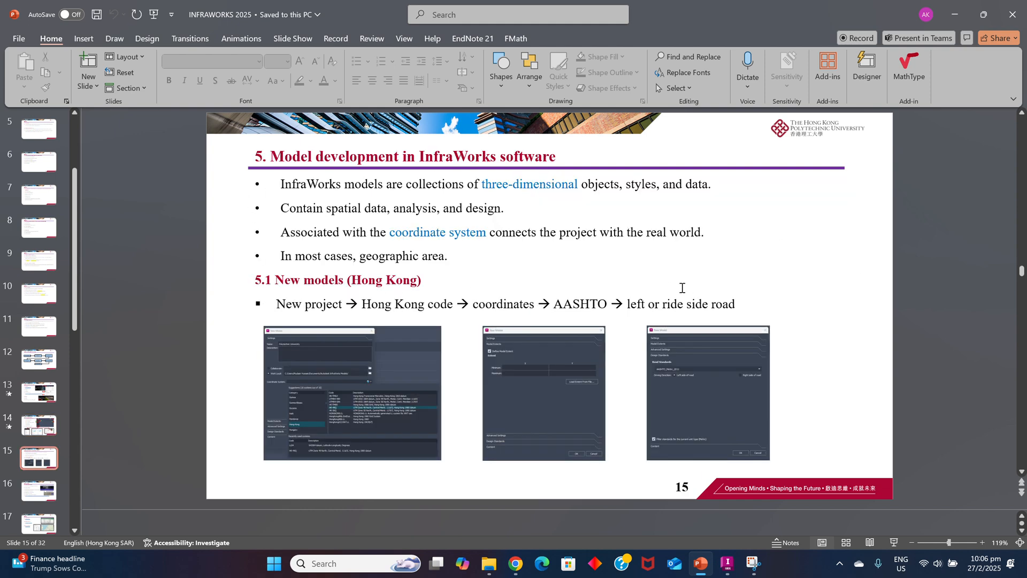
{"action": "scroll", "coordinate": [696, 290], "scroll_direction": "down", "scroll_amount": 1}
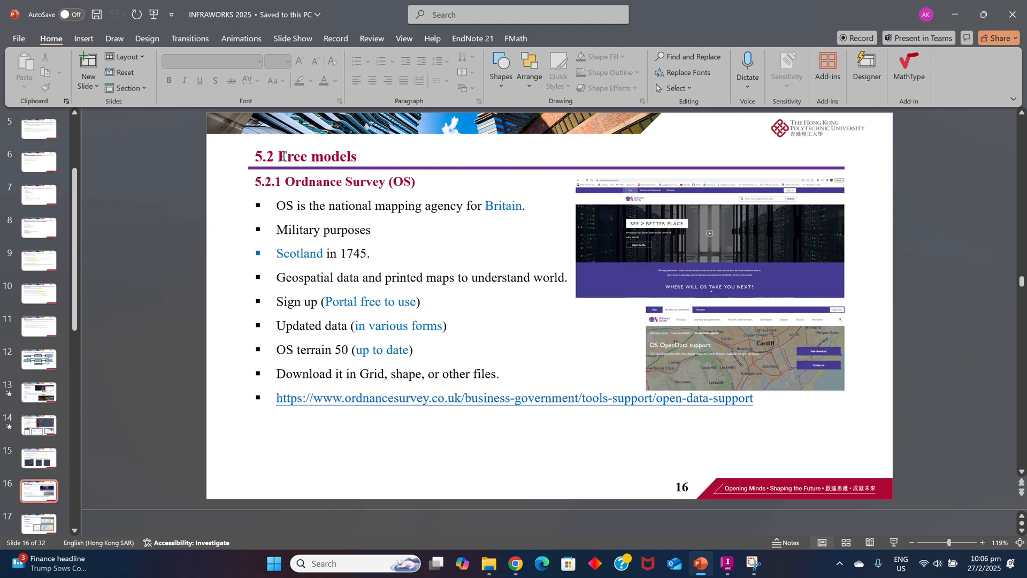
{"action": "left_click_drag", "start_coordinate": [279, 157], "coordinate": [354, 159]}
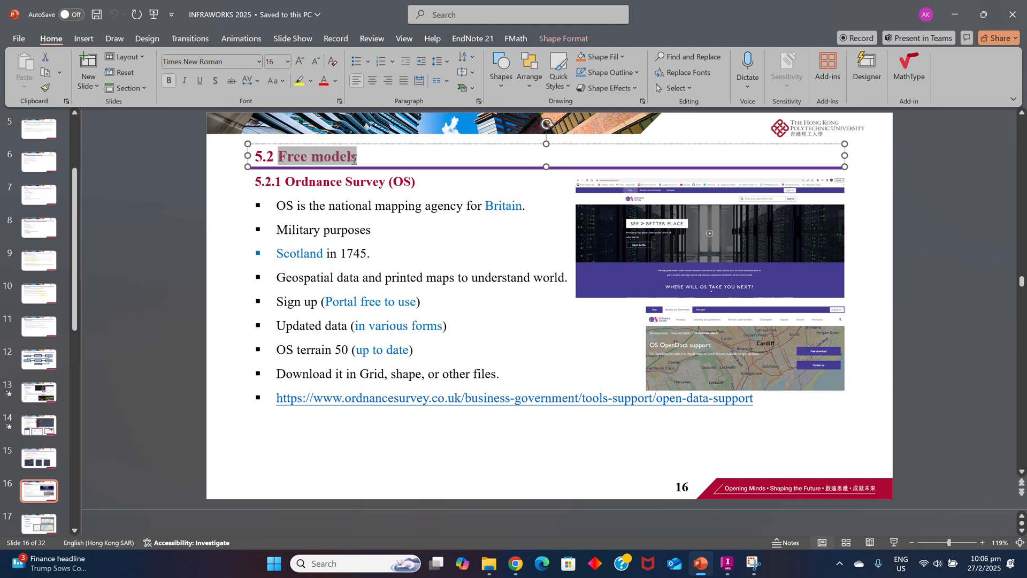
{"action": "left_click", "coordinate": [879, 241]}
{"action": "left_click_drag", "start_coordinate": [287, 195], "coordinate": [413, 198]}
{"action": "left_click", "coordinate": [868, 217]}
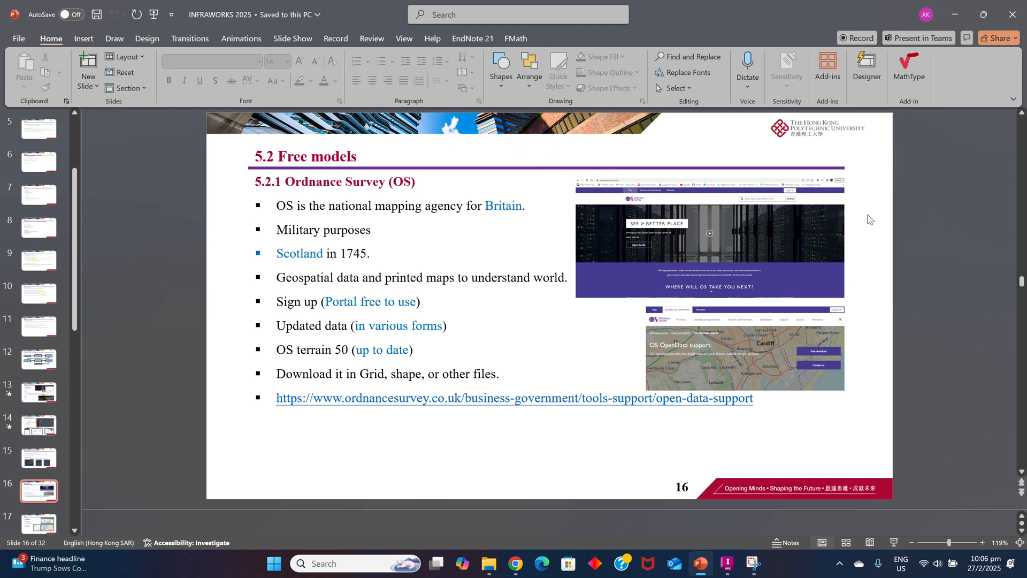
{"action": "scroll", "coordinate": [868, 215], "scroll_direction": "down", "scroll_amount": 1}
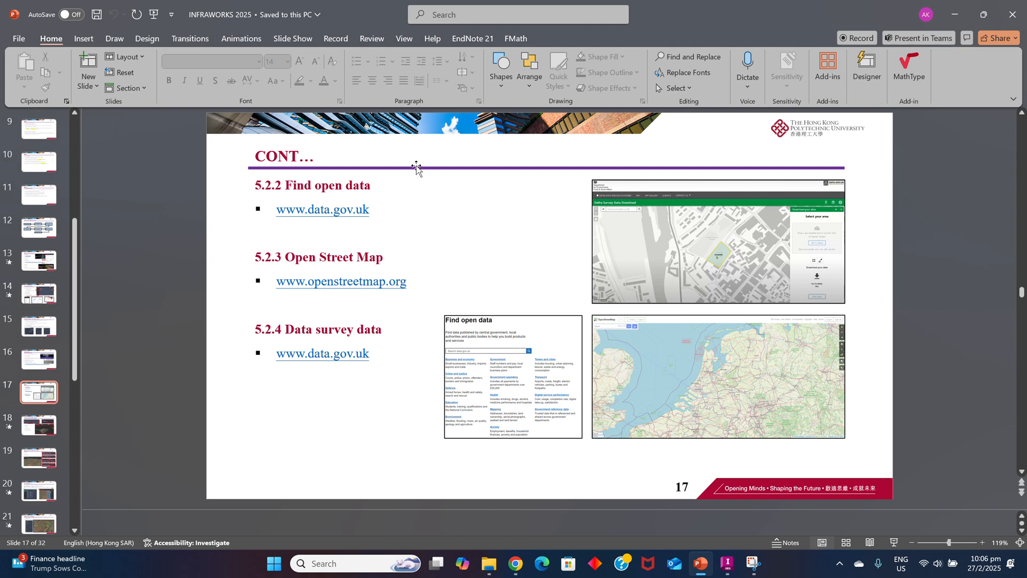
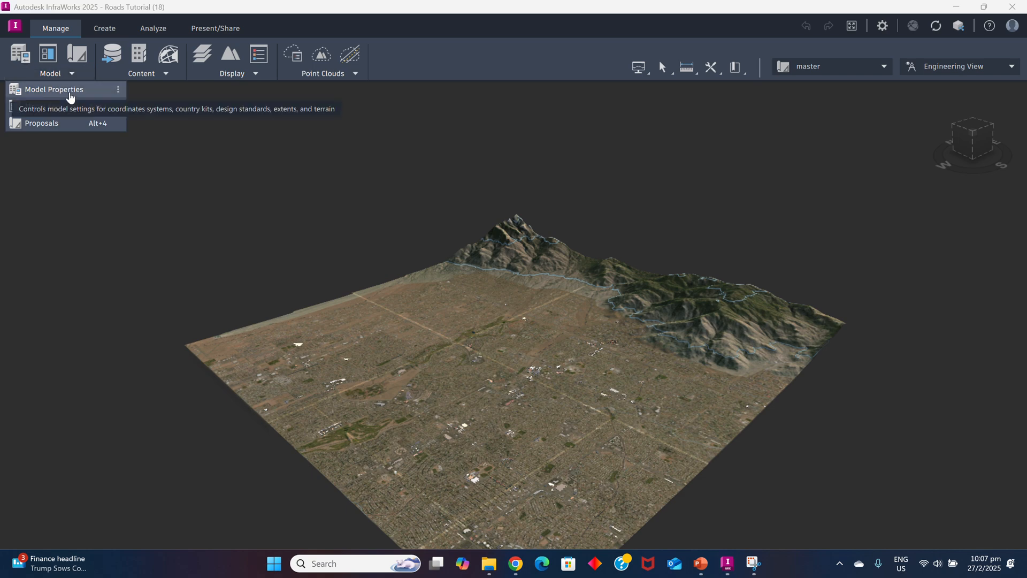
Review the model properties of Roads Tutorial (18), from description and extent to road design standards, and close them without changes
{"action": "left_click", "coordinate": [59, 89]}
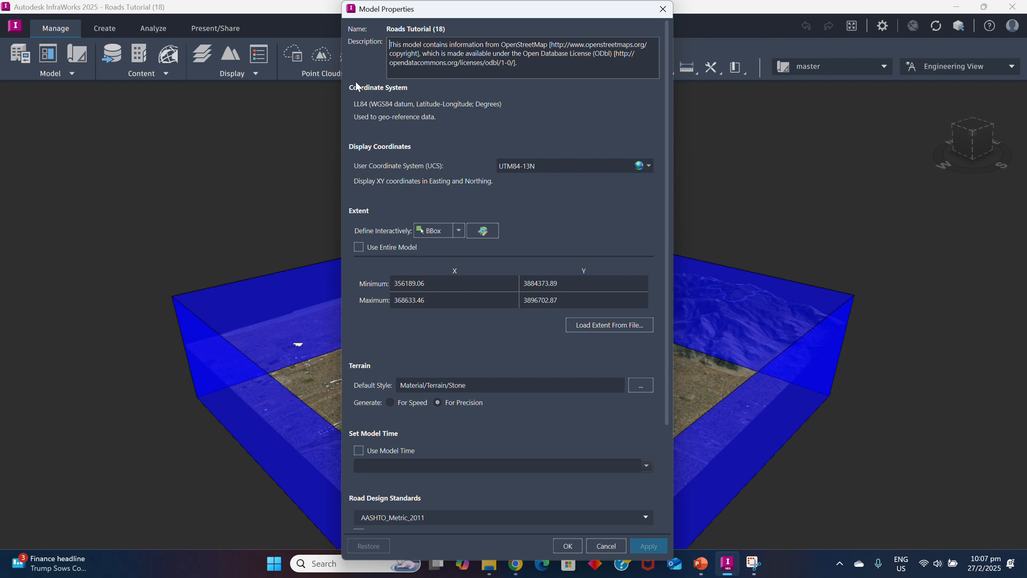
{"action": "left_click_drag", "start_coordinate": [377, 16], "coordinate": [379, 34]}
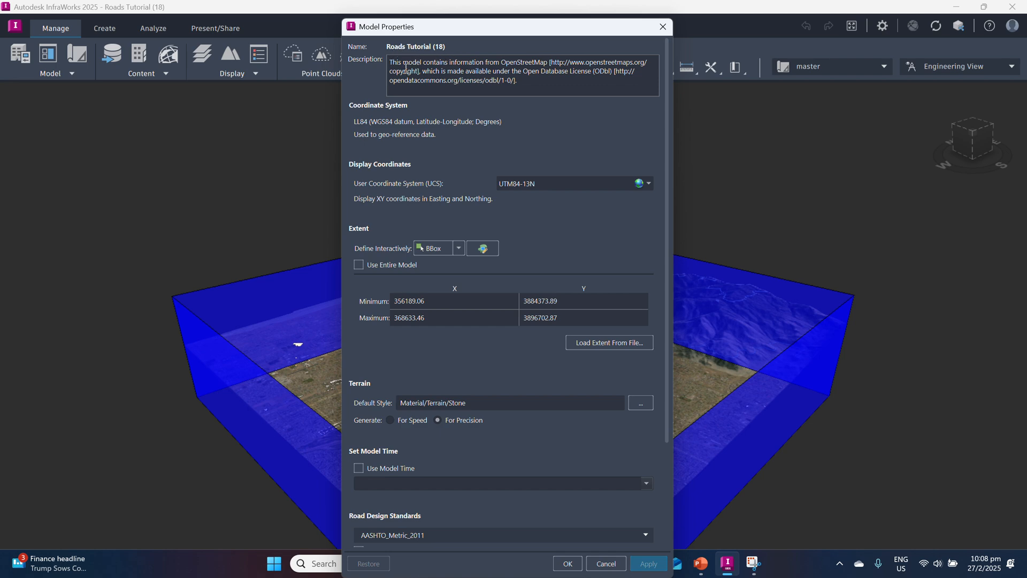
{"action": "left_click_drag", "start_coordinate": [503, 63], "coordinate": [547, 64]}
{"action": "left_click", "coordinate": [431, 88]}
{"action": "left_click_drag", "start_coordinate": [527, 82], "coordinate": [421, 71]}
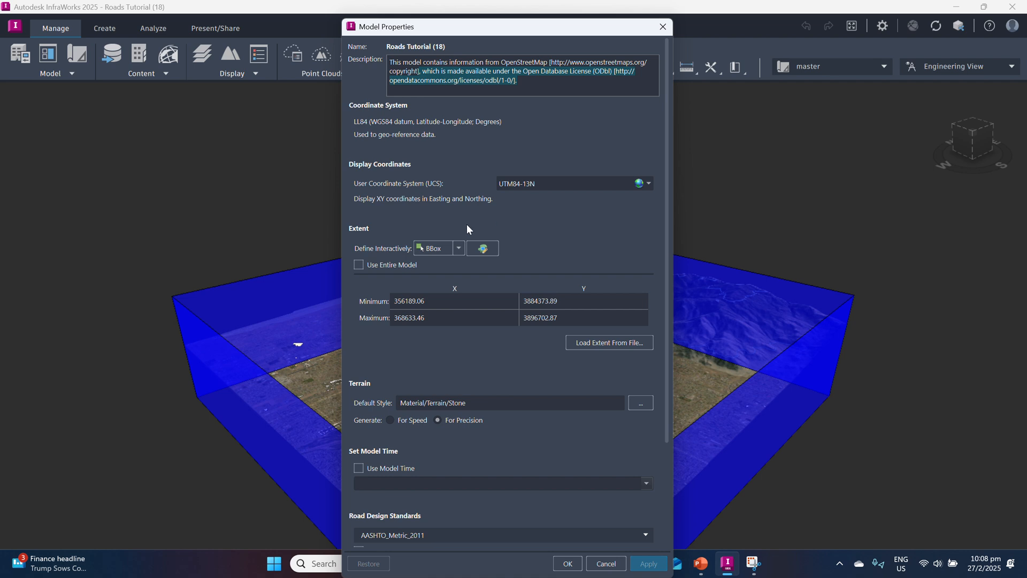
{"action": "left_click_drag", "start_coordinate": [433, 304], "coordinate": [386, 306]}
{"action": "left_click_drag", "start_coordinate": [565, 315], "coordinate": [389, 316]}
{"action": "scroll", "coordinate": [426, 485], "scroll_direction": "down", "scroll_amount": 3}
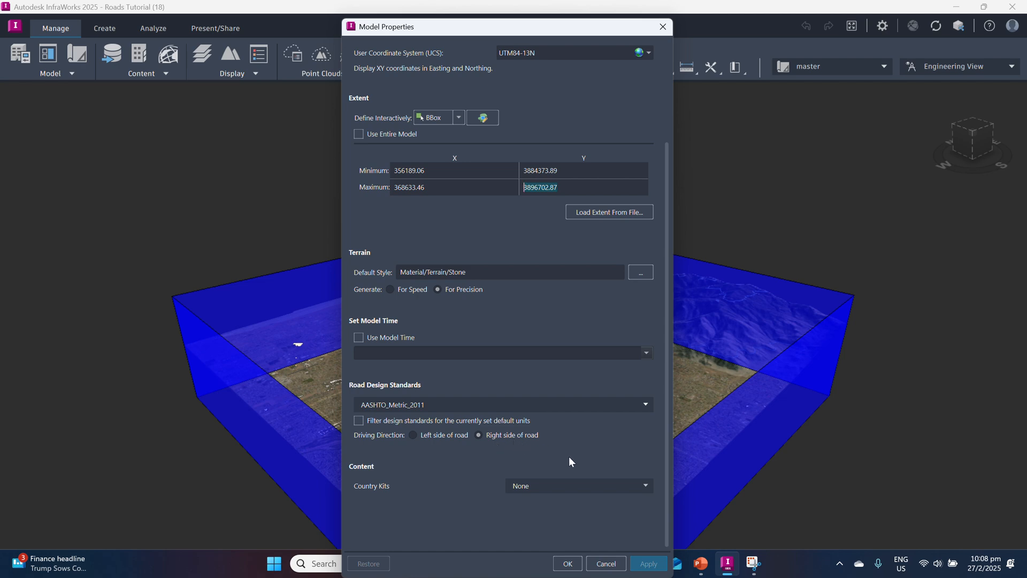
{"action": "left_click", "coordinate": [663, 26]}
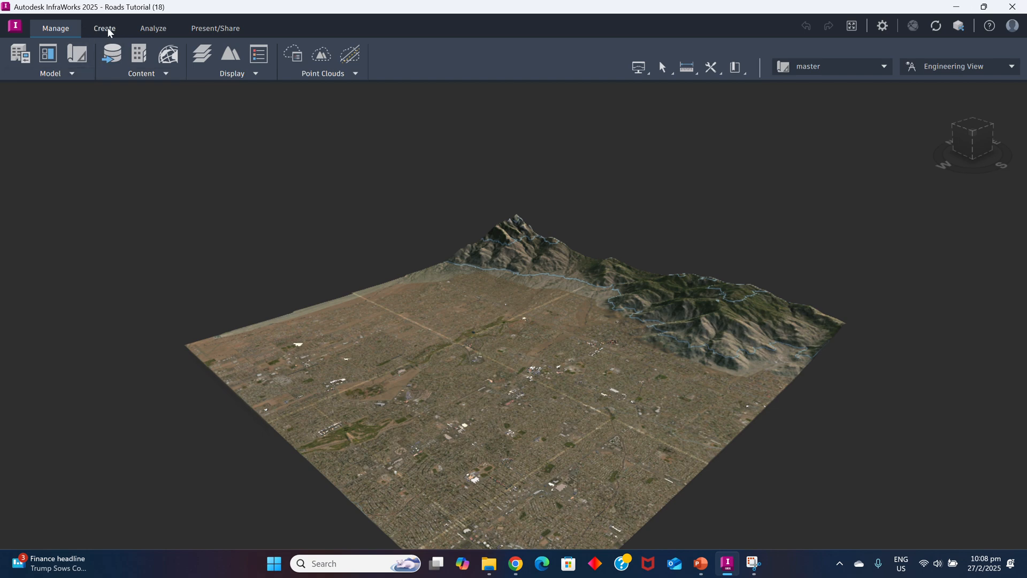
Inspect the model's data sources and database connection settings without connecting, and look through the available display and point cloud tools
{"action": "left_click", "coordinate": [166, 74]}
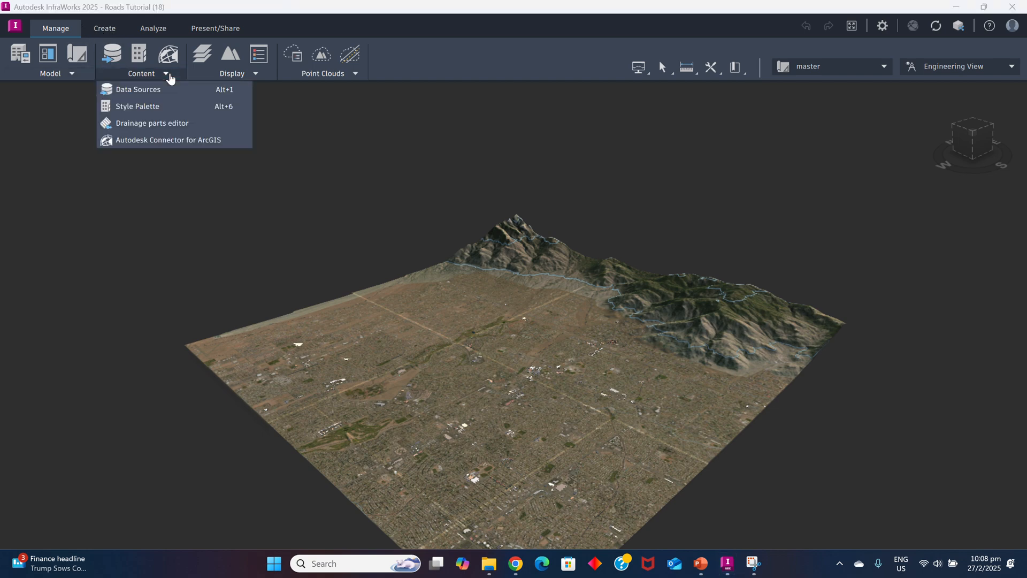
{"action": "left_click", "coordinate": [137, 91]}
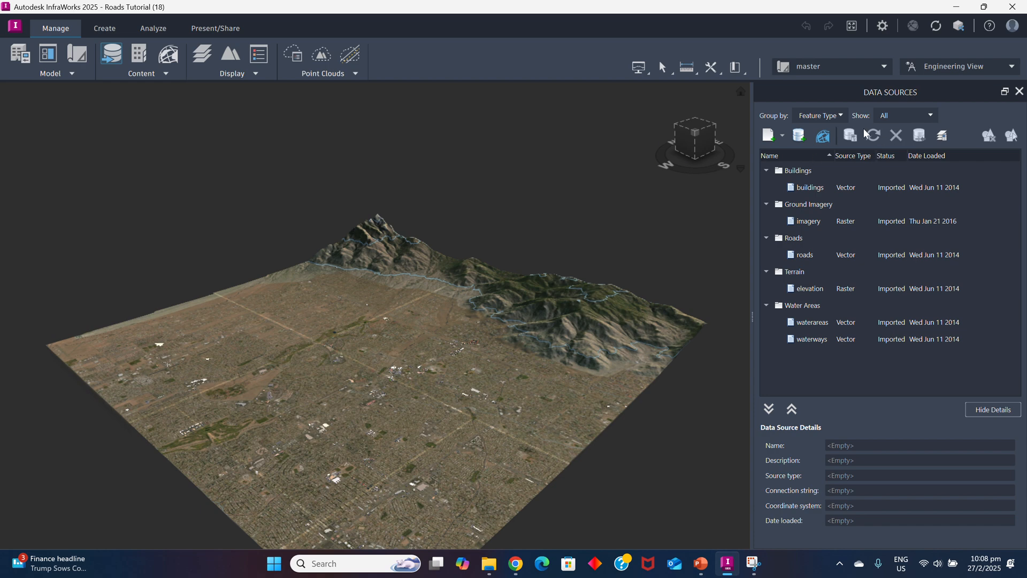
{"action": "left_click", "coordinate": [799, 137]}
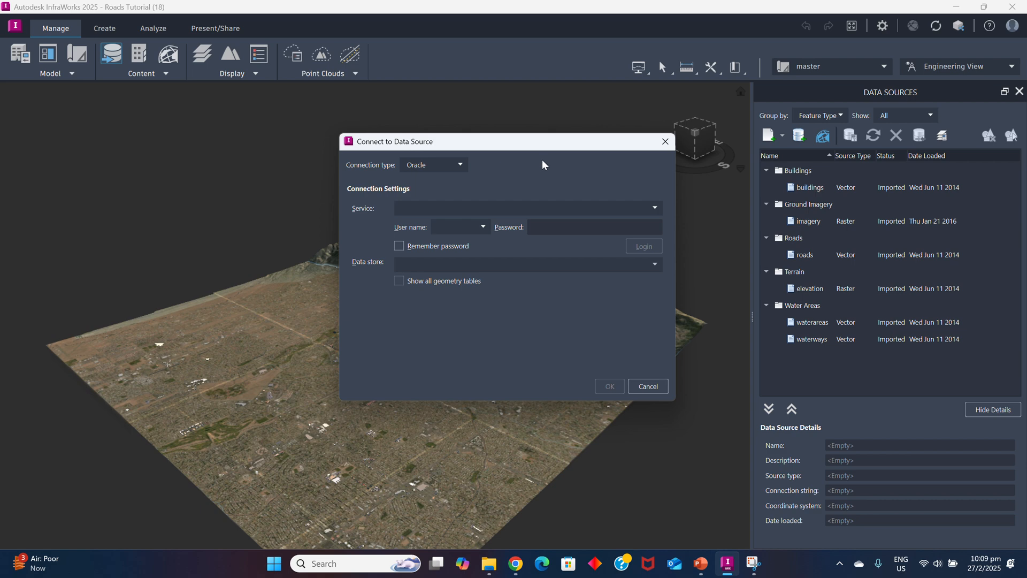
{"action": "left_click", "coordinate": [666, 141]}
{"action": "left_click", "coordinate": [1019, 91]}
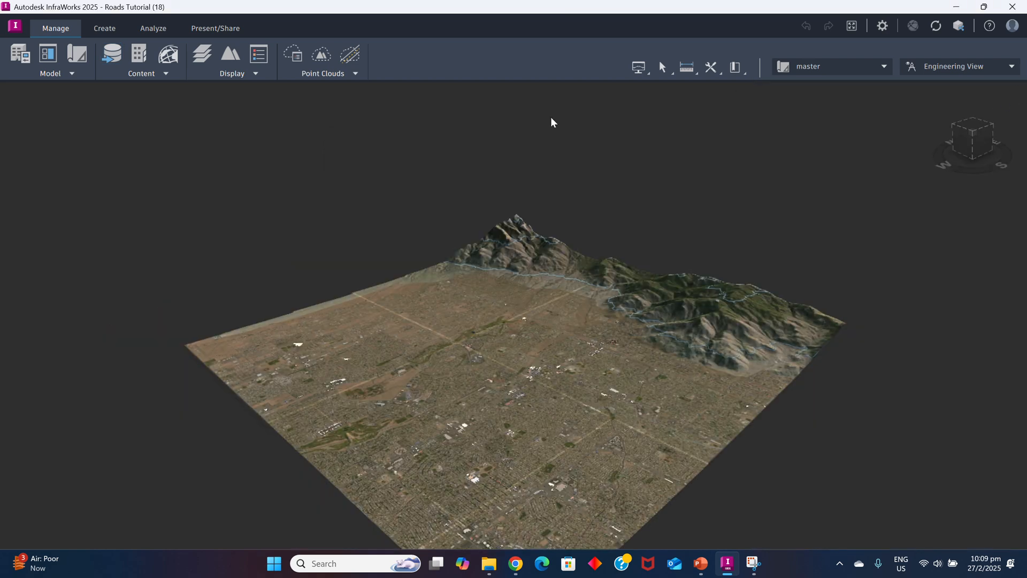
{"action": "left_click", "coordinate": [249, 77]}
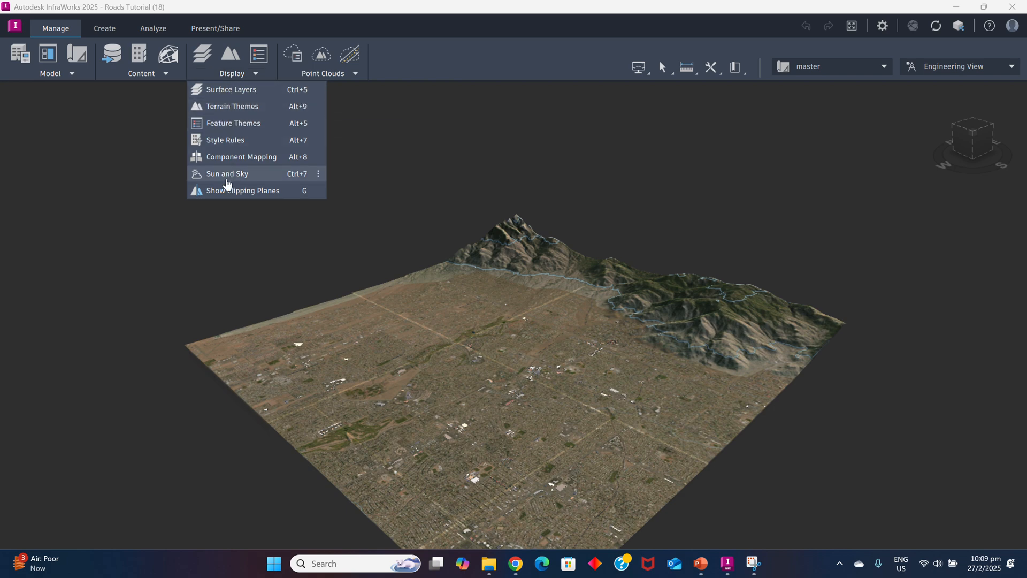
{"action": "left_click", "coordinate": [351, 74]}
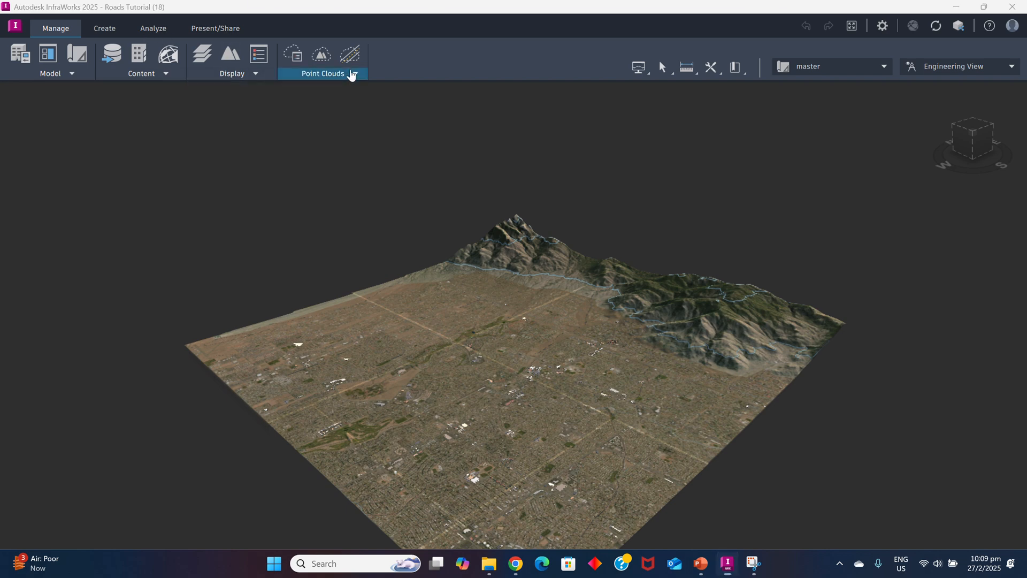
Look through the creation tools available for transportation, structures, drainage and environment
{"action": "left_click", "coordinate": [107, 29]}
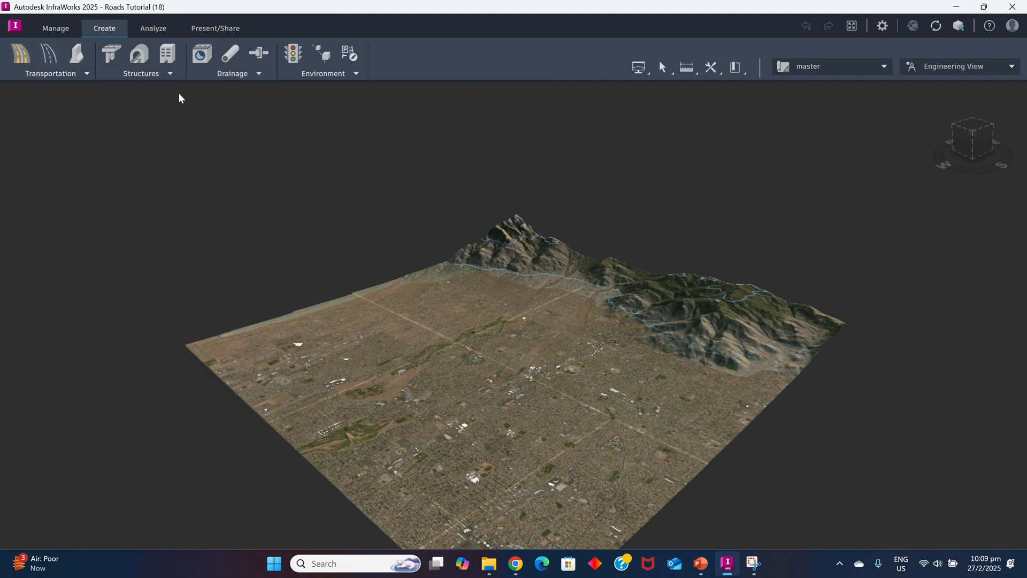
{"action": "left_click", "coordinate": [88, 74]}
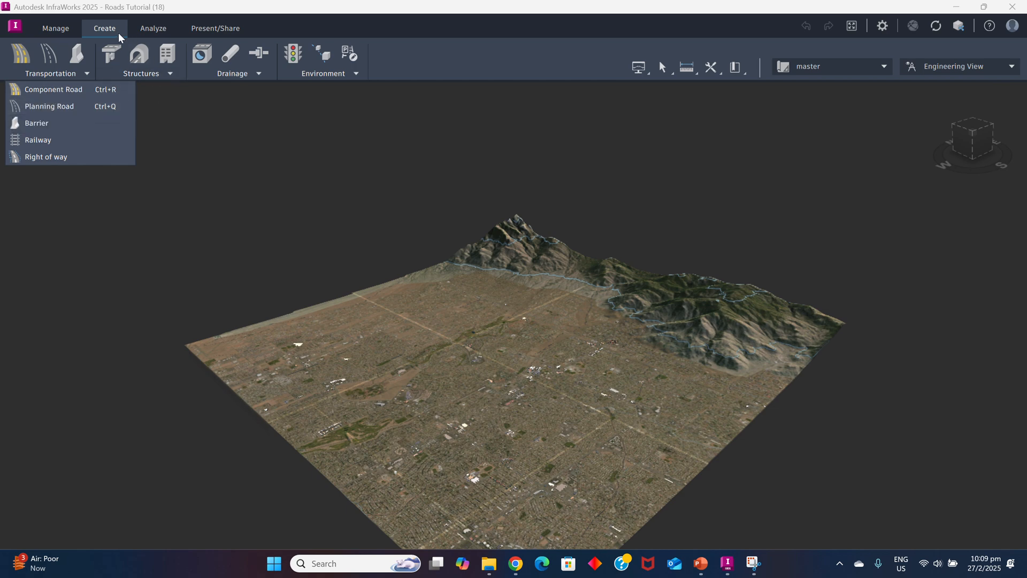
{"action": "left_click", "coordinate": [170, 73]}
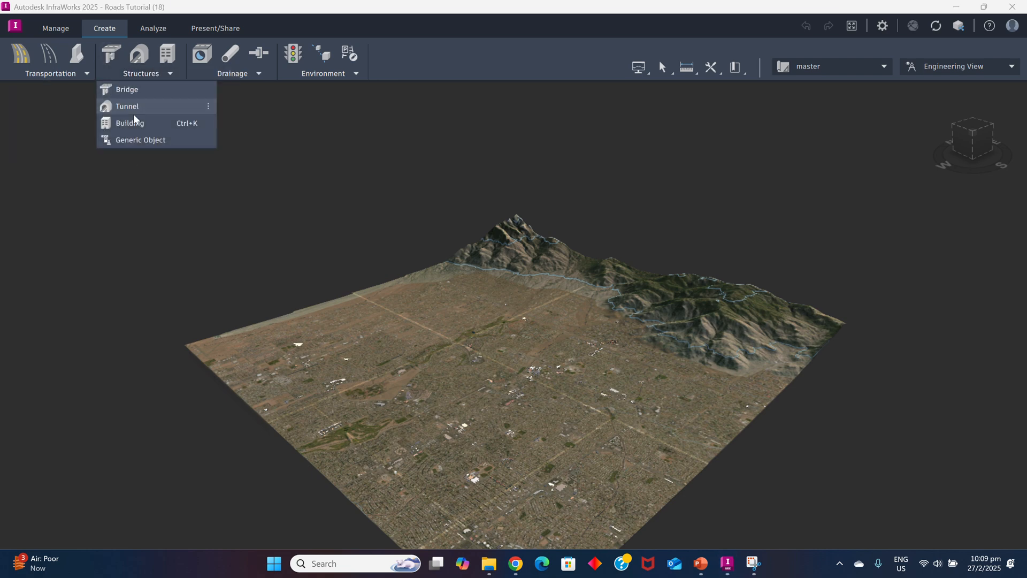
{"action": "left_click", "coordinate": [259, 74]}
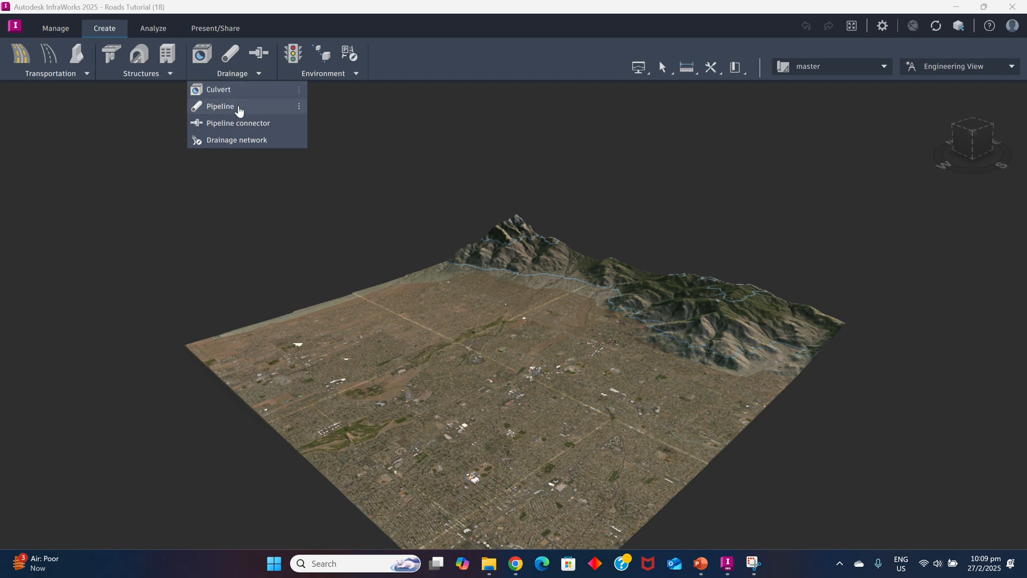
{"action": "left_click", "coordinate": [356, 73]}
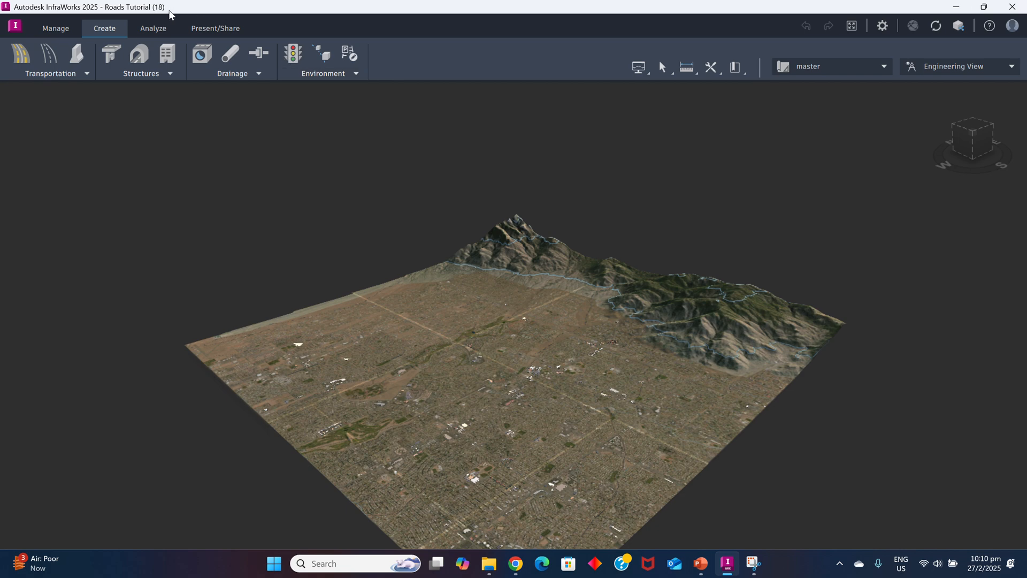
Look through the analysis tools for transportation, structures and drainage, and the presentation and sharing tools
{"action": "left_click", "coordinate": [153, 30]}
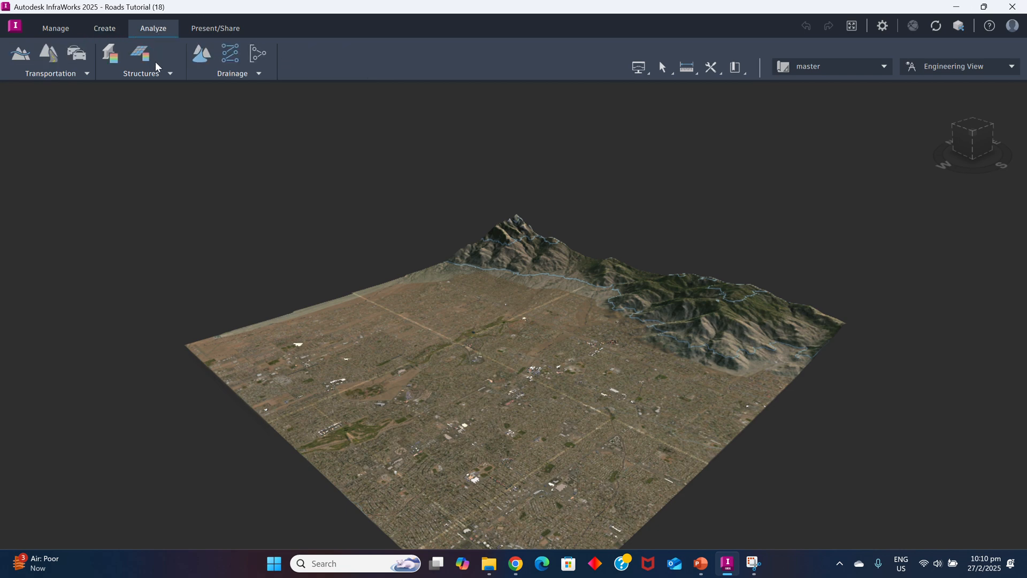
{"action": "left_click", "coordinate": [87, 74]}
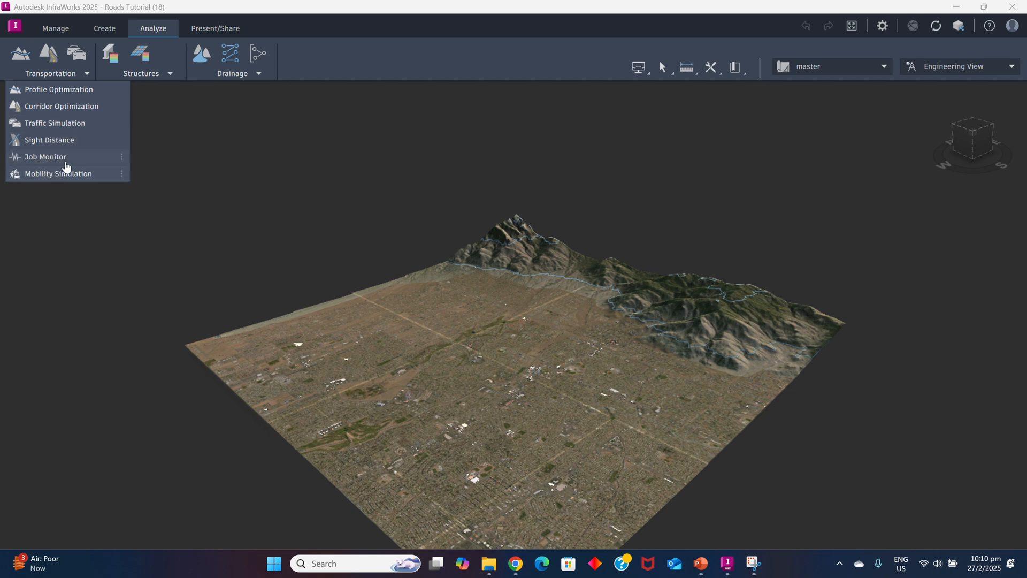
{"action": "left_click", "coordinate": [171, 74]}
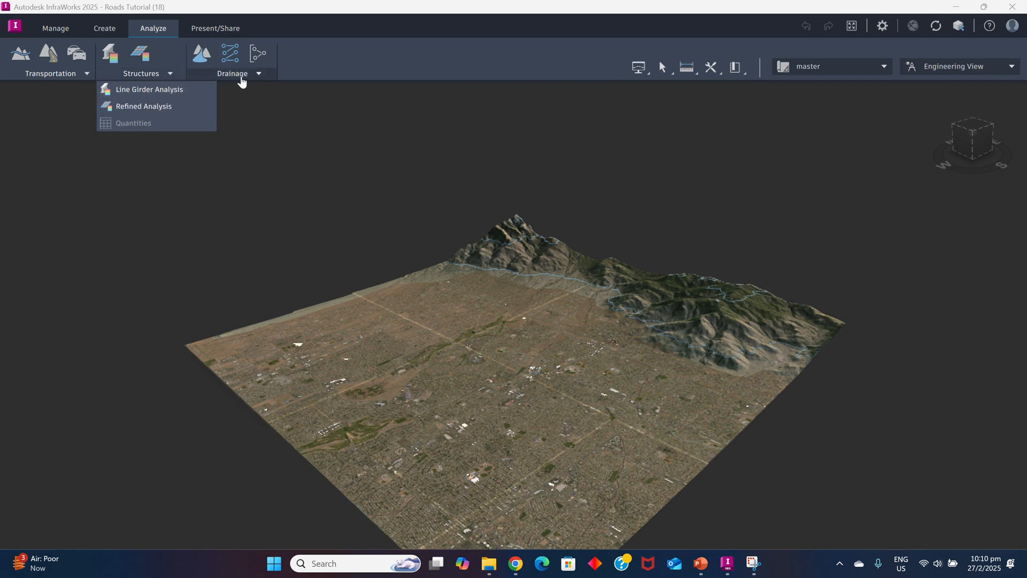
{"action": "left_click", "coordinate": [258, 74]}
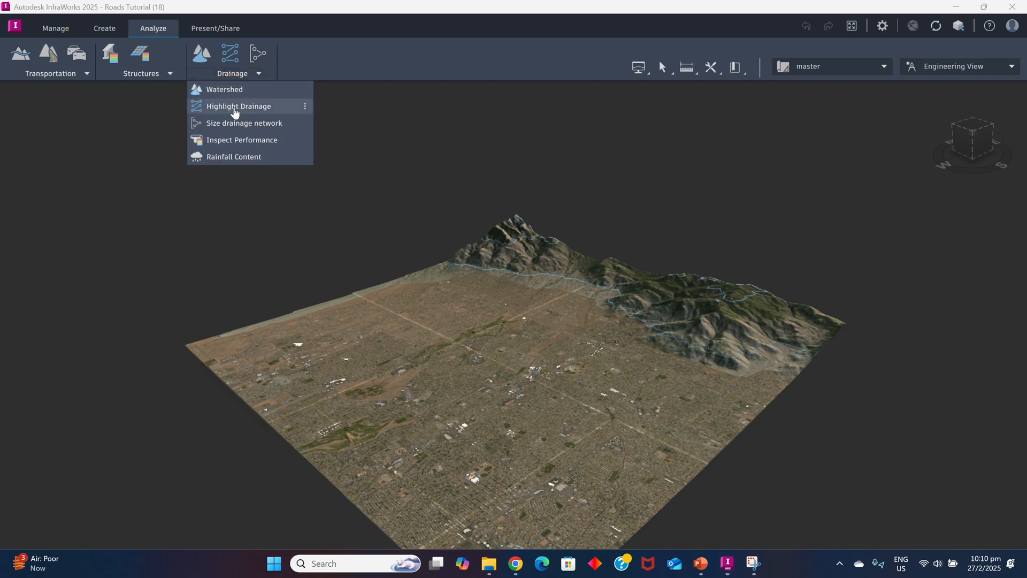
{"action": "left_click", "coordinate": [222, 26]}
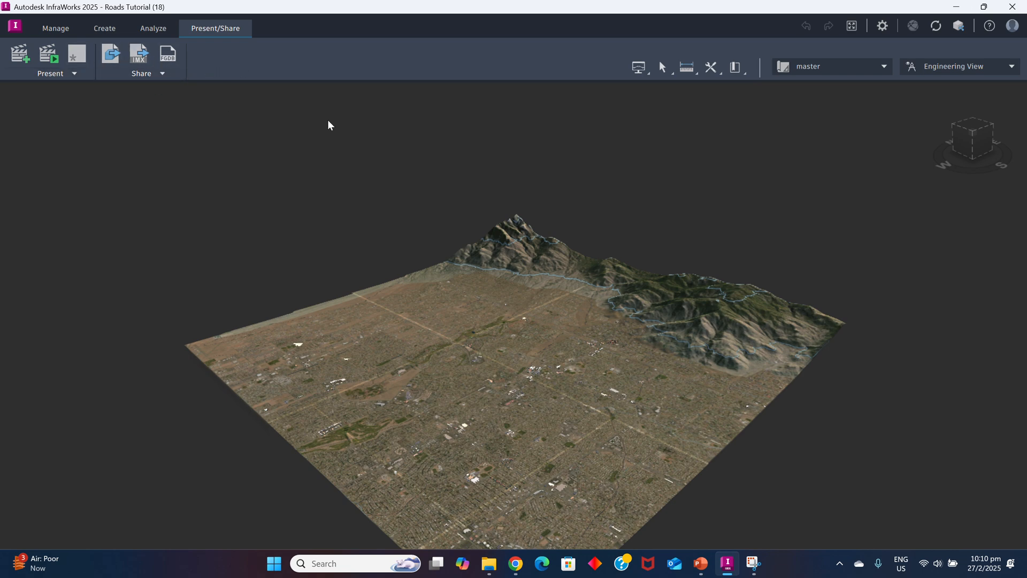
{"action": "left_click", "coordinate": [59, 30]}
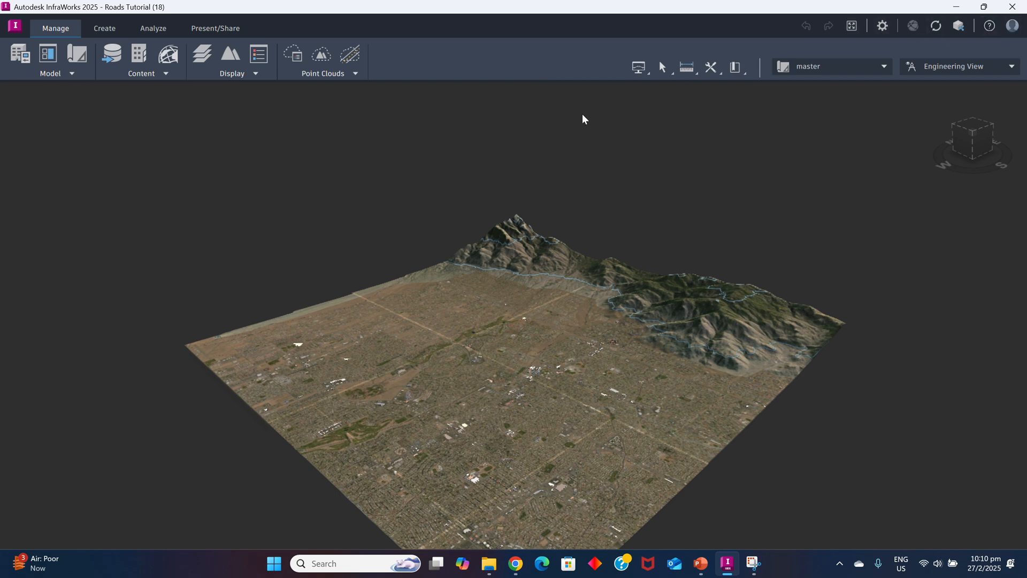
Switch to the INFRAWORKS 2025 presentation in PowerPoint and read slides 19 and 20 on the software overview and unit configurations
{"action": "left_click", "coordinate": [701, 563]}
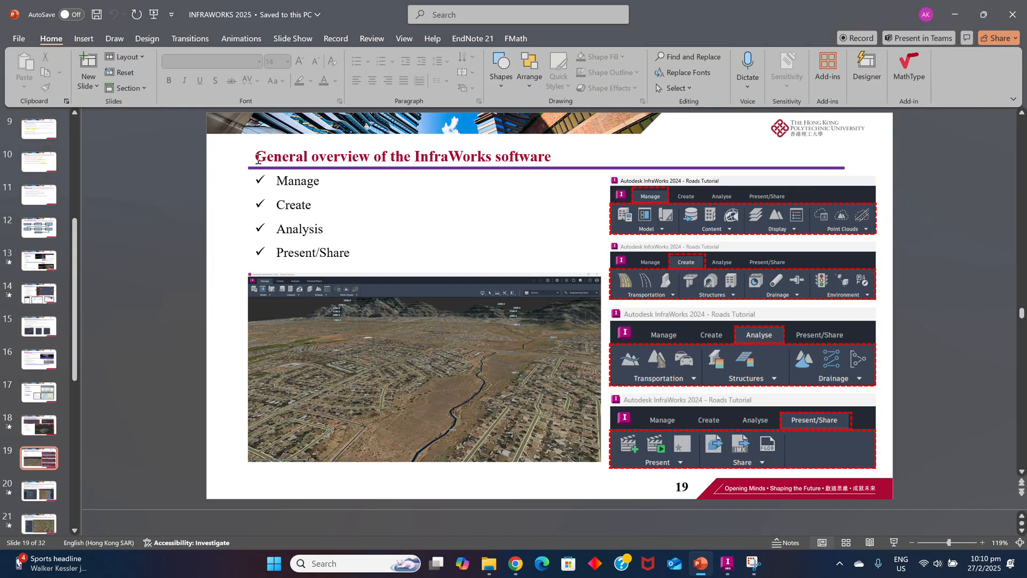
{"action": "left_click_drag", "start_coordinate": [258, 159], "coordinate": [374, 157]}
{"action": "left_click", "coordinate": [344, 196]}
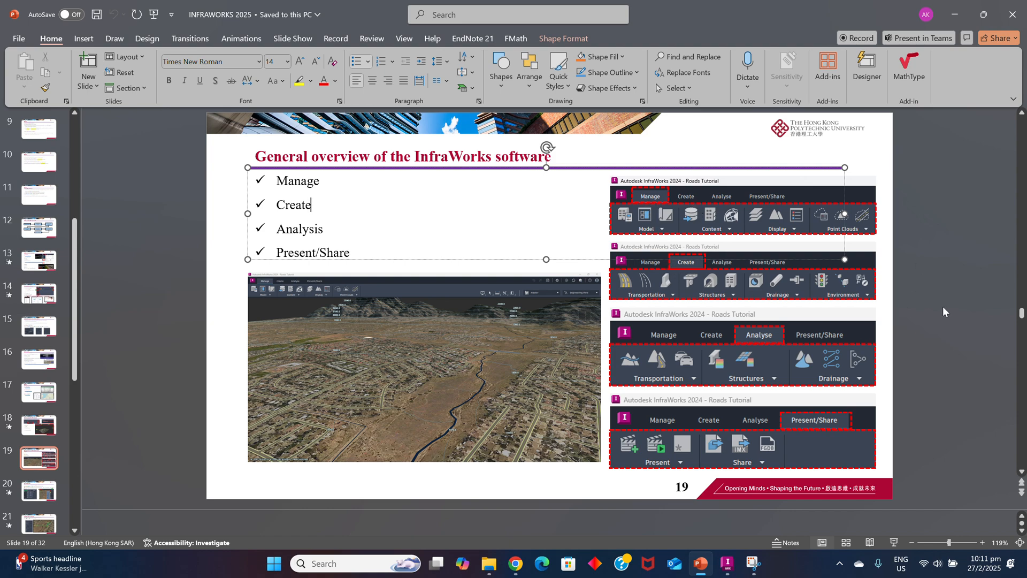
{"action": "left_click", "coordinate": [919, 293]}
{"action": "scroll", "coordinate": [920, 293], "scroll_direction": "down", "scroll_amount": 1}
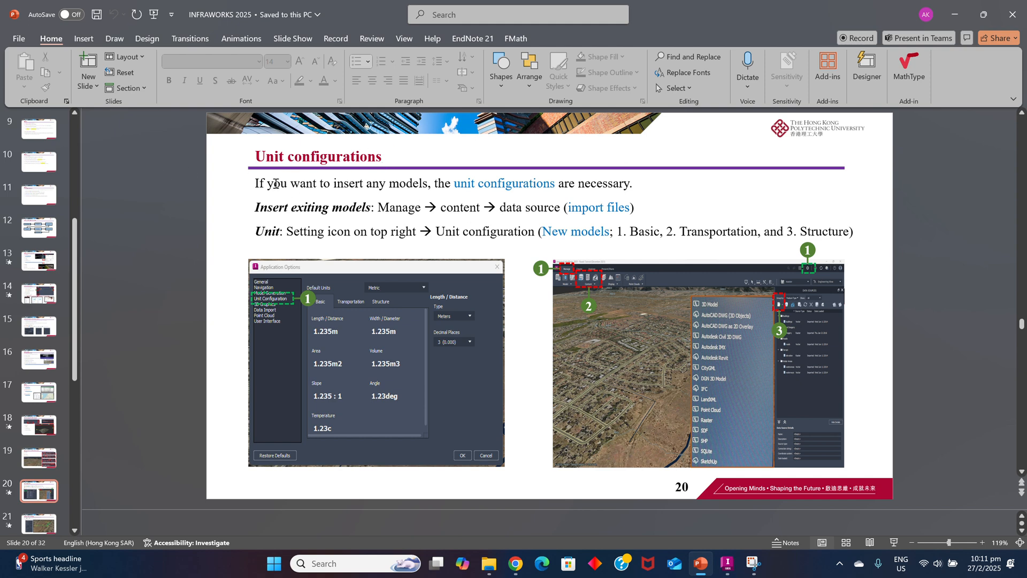
Switch to InfraWorks, review the unit configuration, navigation and model generation settings in the application options, and close them without changes
{"action": "left_click", "coordinate": [727, 563]}
{"action": "left_click", "coordinate": [883, 26]}
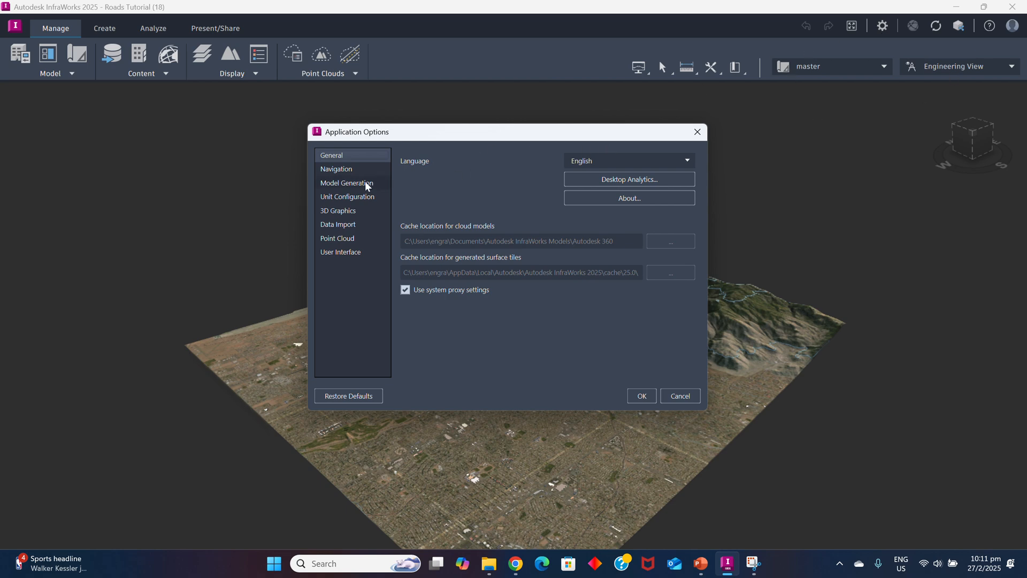
{"action": "left_click", "coordinate": [335, 197]}
{"action": "left_click", "coordinate": [336, 169]}
{"action": "left_click", "coordinate": [343, 183]}
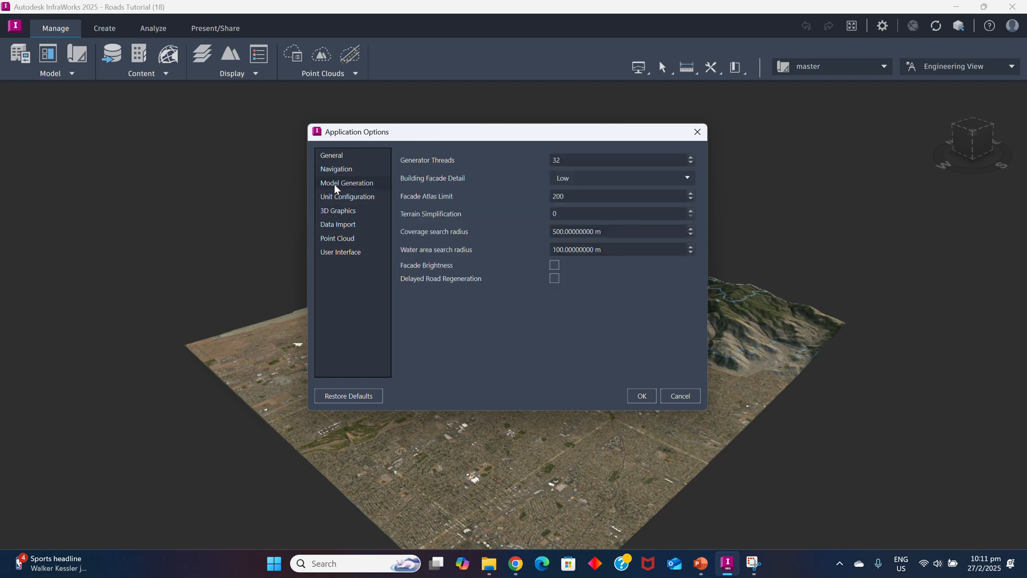
{"action": "left_click", "coordinate": [700, 137]}
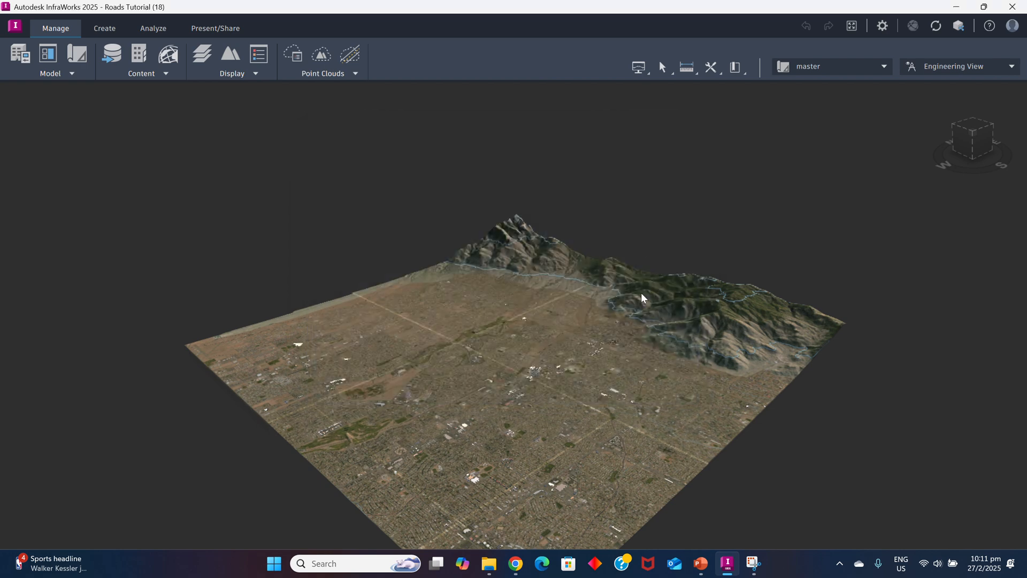
Switch back to the PowerPoint presentation and read slides 20 and 21, up to the design of road and bridge
{"action": "left_click", "coordinate": [701, 563]}
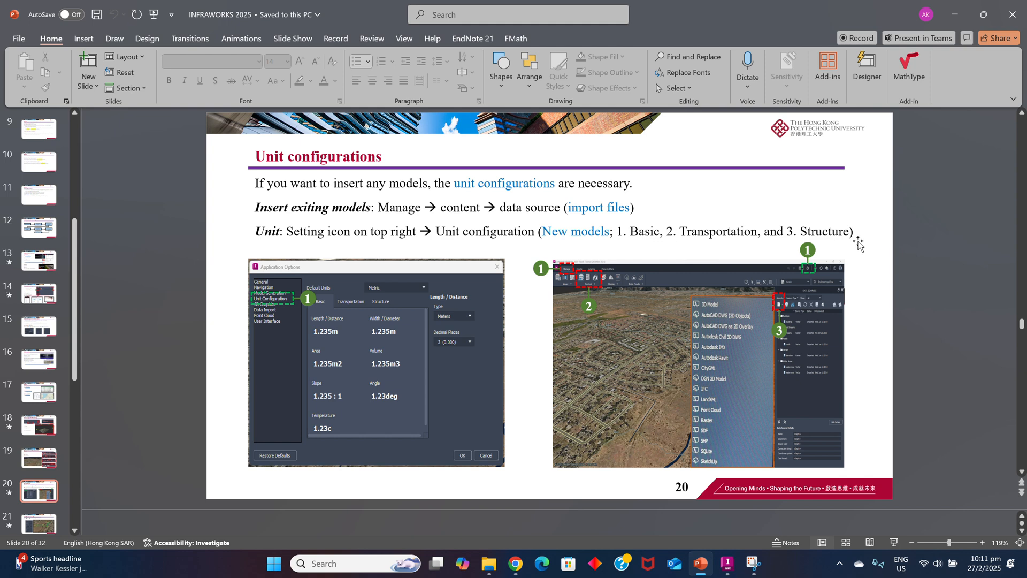
{"action": "key", "text": "Page_Down"}
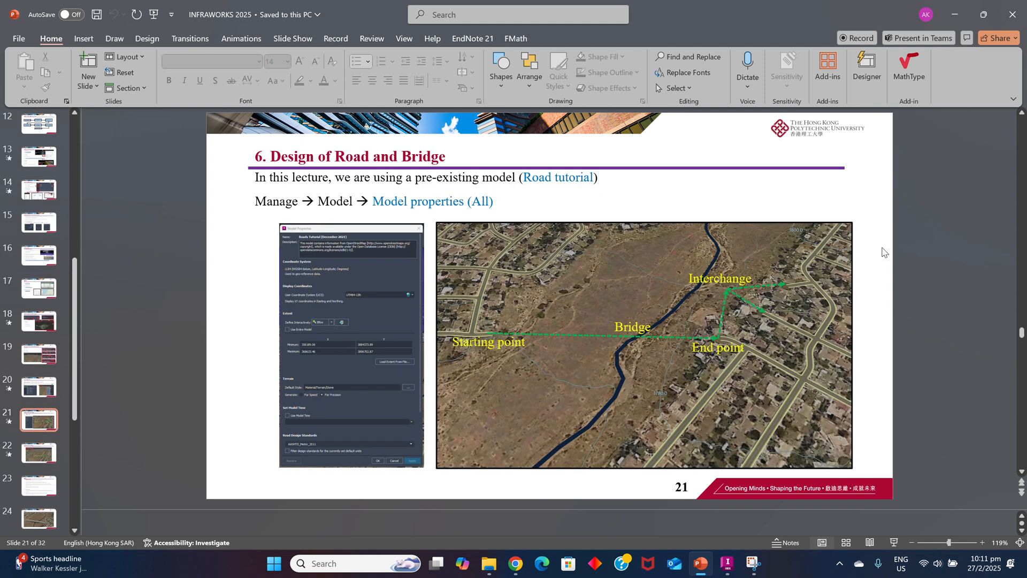
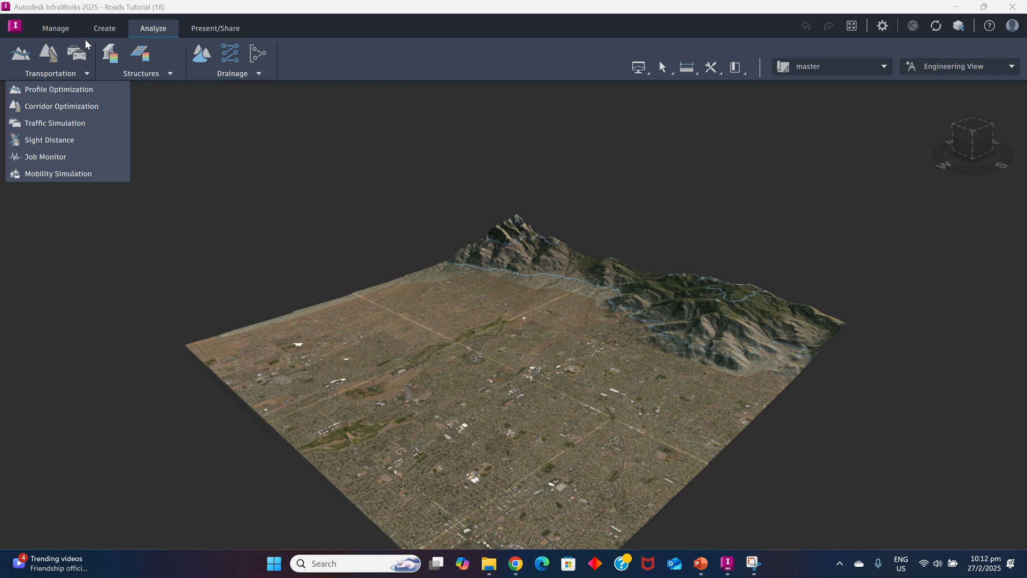
{"action": "left_click", "coordinate": [57, 30]}
{"action": "left_click", "coordinate": [103, 30]}
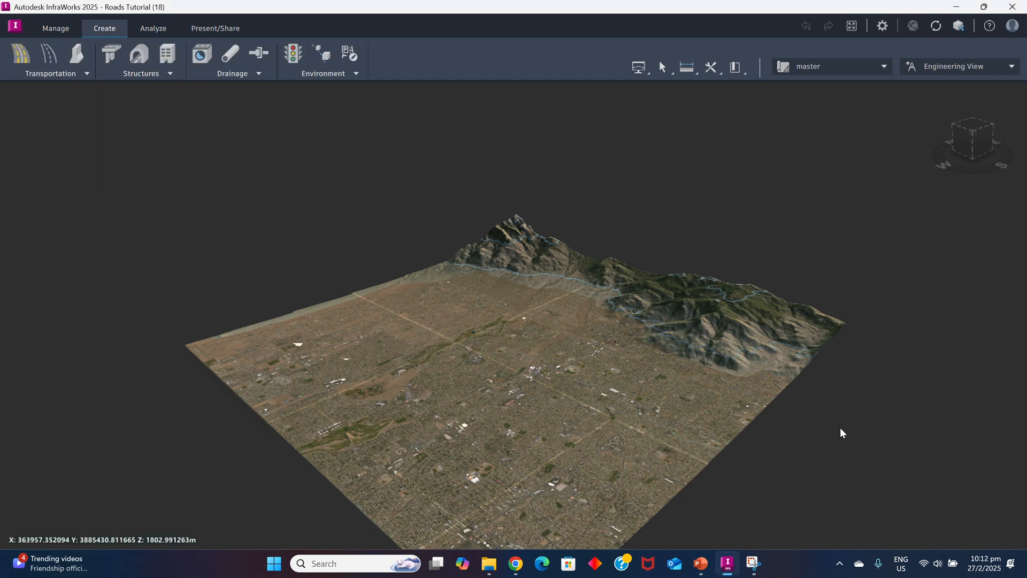
{"action": "left_click", "coordinate": [725, 571]}
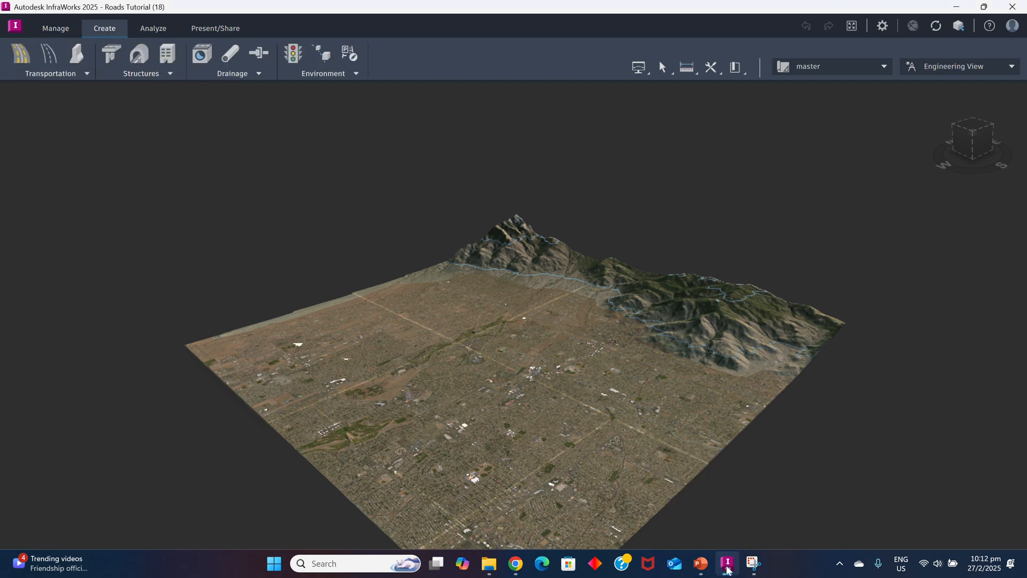
{"action": "left_click", "coordinate": [726, 570]}
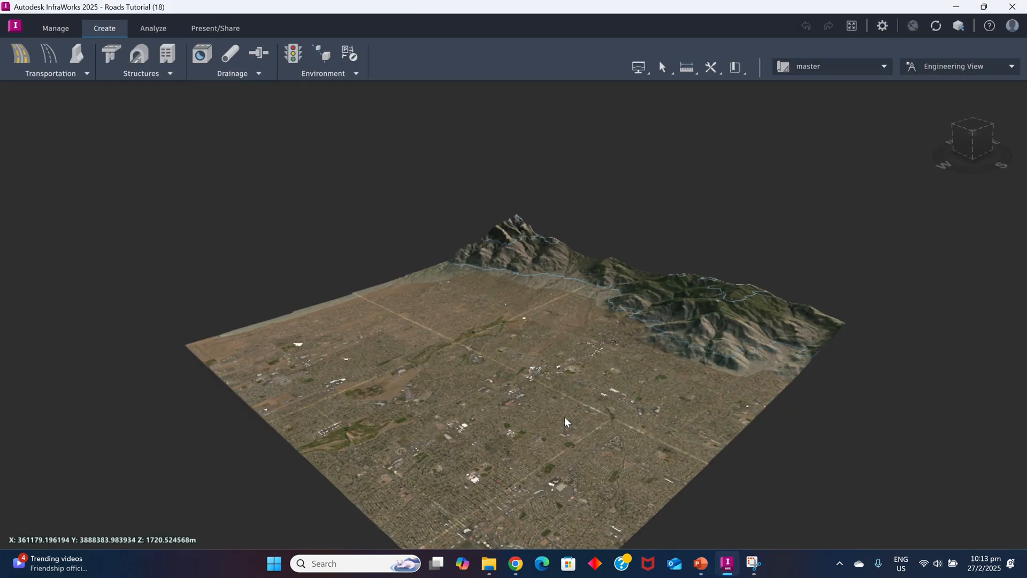
Switch to PowerPoint, read slide 23 on component and planning roads, and view the finished bridge on slide 24
{"action": "left_click", "coordinate": [702, 570]}
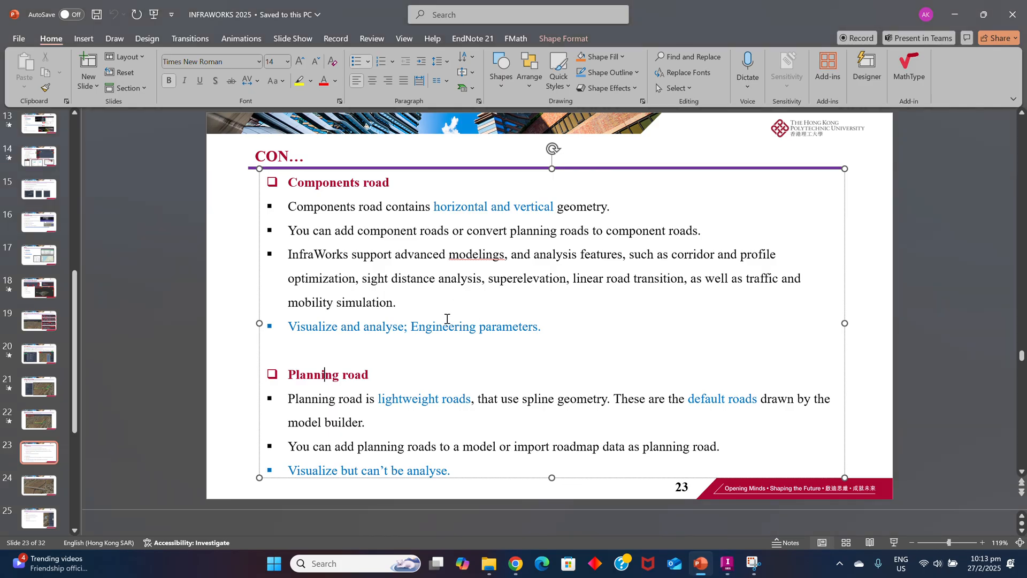
{"action": "left_click", "coordinate": [862, 296]}
{"action": "scroll", "coordinate": [868, 294], "scroll_direction": "down", "scroll_amount": 1}
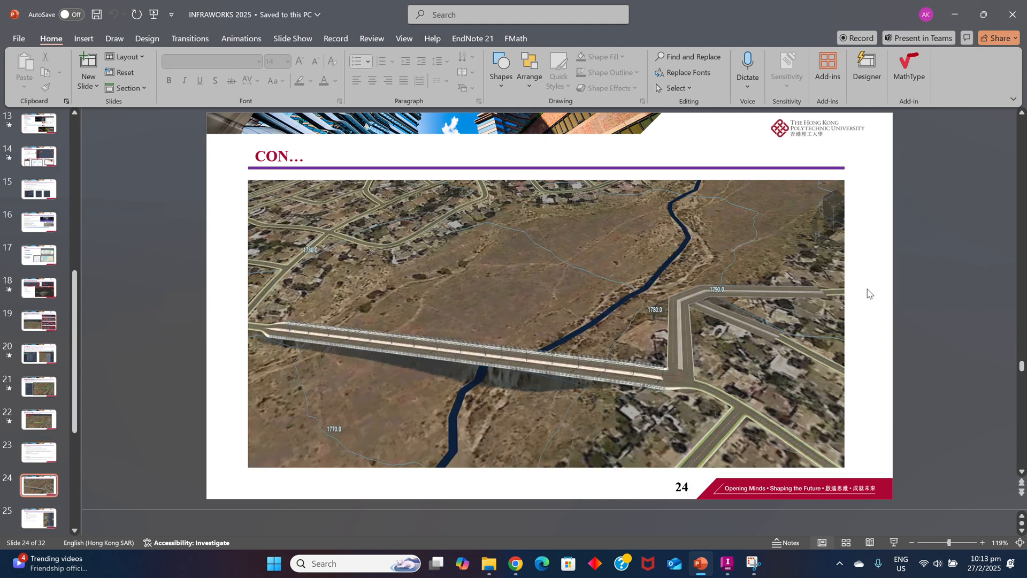
Switch to InfraWorks and examine up close the river site between the two residential road networks
{"action": "left_click", "coordinate": [736, 569]}
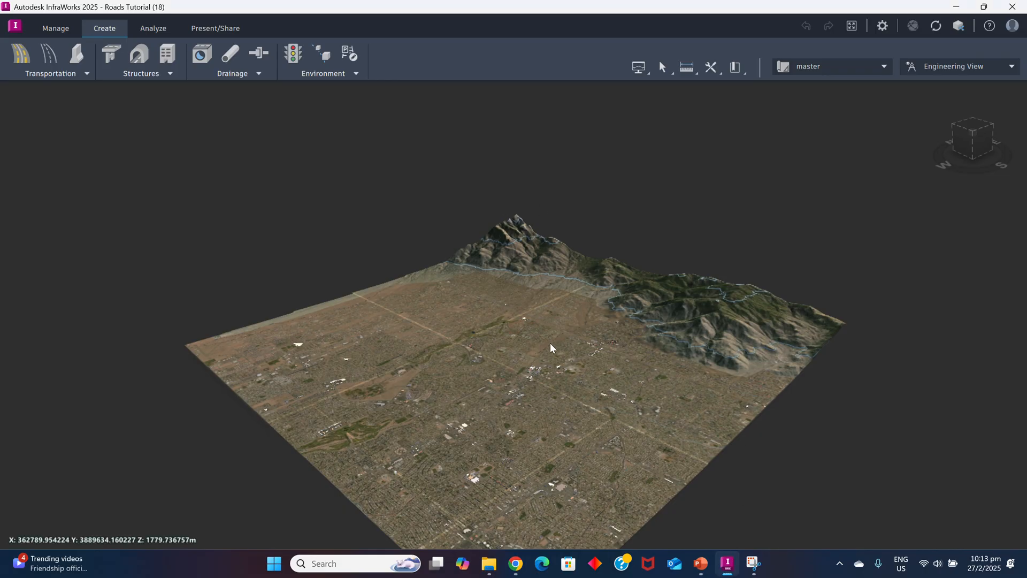
{"action": "scroll", "coordinate": [551, 348], "scroll_direction": "up", "scroll_amount": 10}
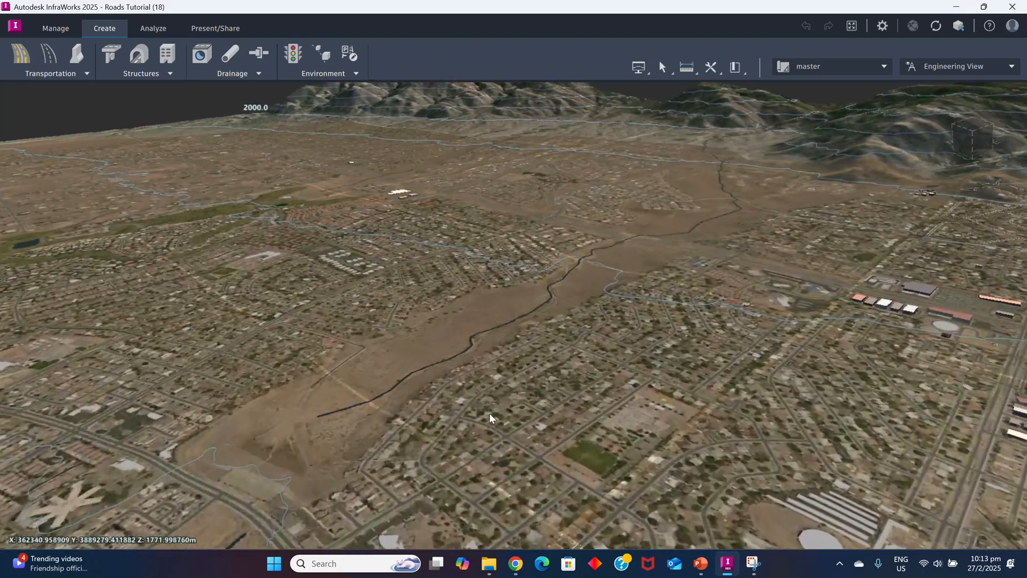
{"action": "scroll", "coordinate": [490, 417], "scroll_direction": "up", "scroll_amount": 5}
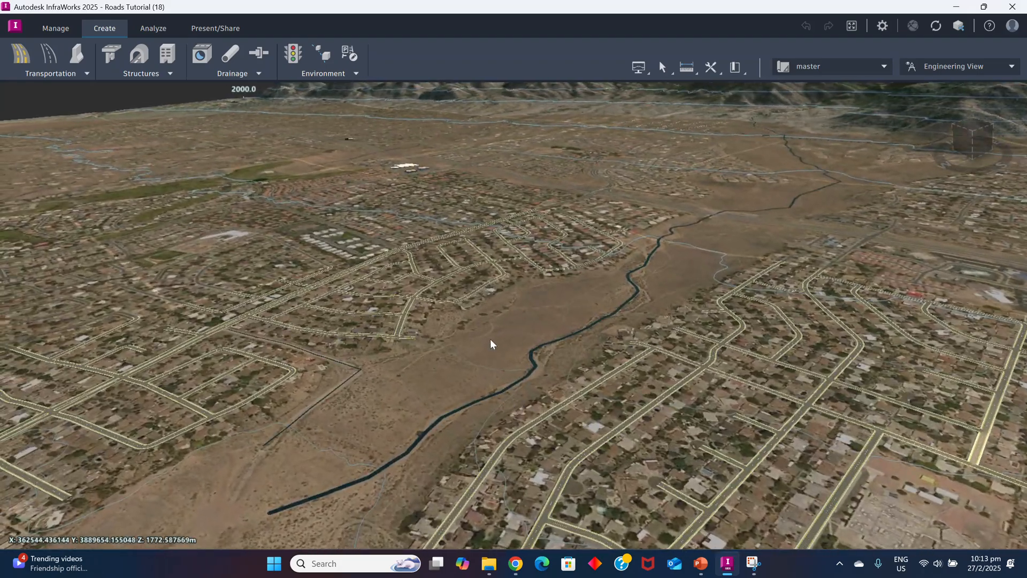
{"action": "scroll", "coordinate": [492, 344], "scroll_direction": "up", "scroll_amount": 8}
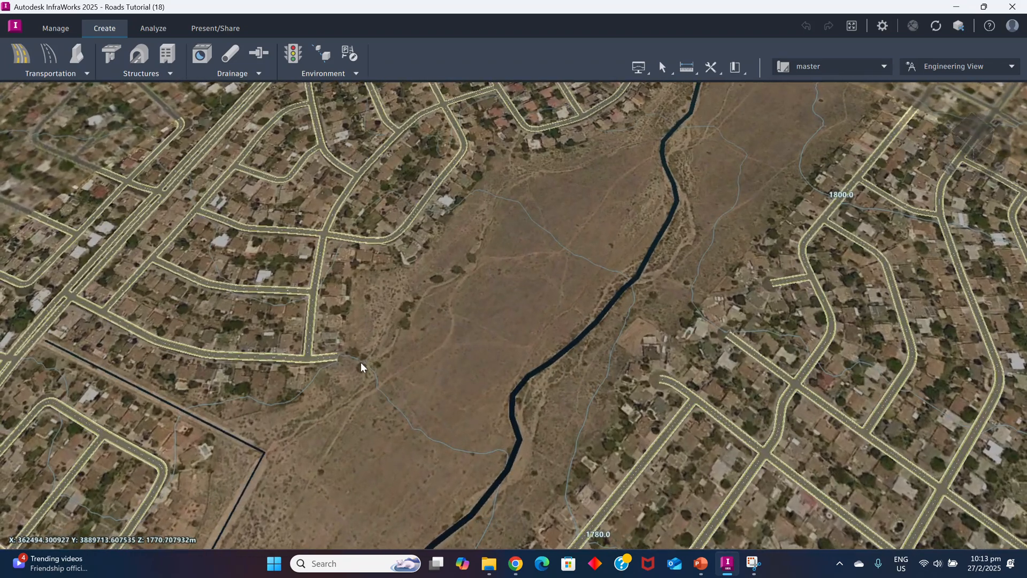
{"action": "scroll", "coordinate": [557, 393], "scroll_direction": "up", "scroll_amount": 2}
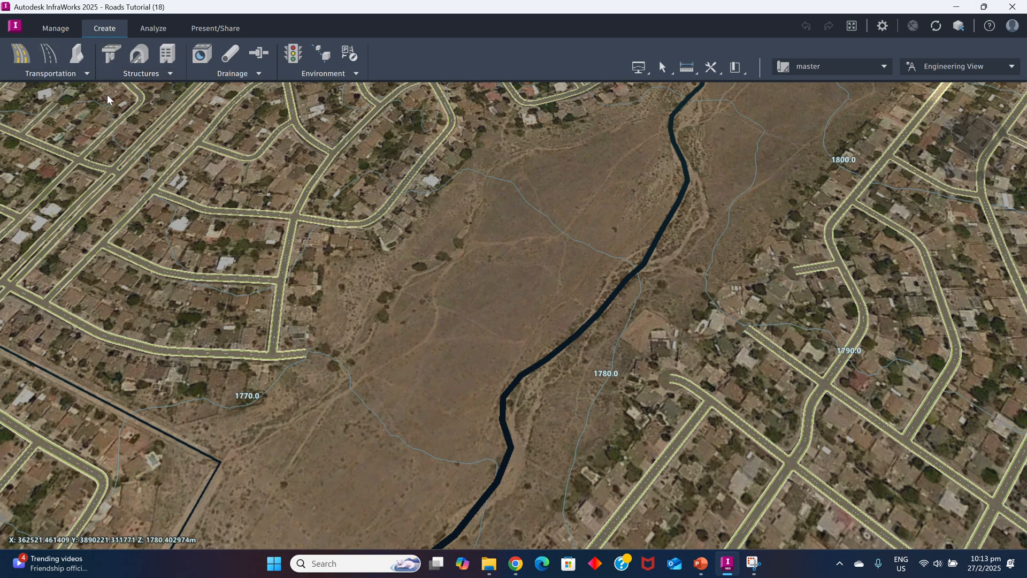
Look over the model and content management tools, including Model Properties, Model Explorer and Proposals
{"action": "left_click", "coordinate": [52, 30]}
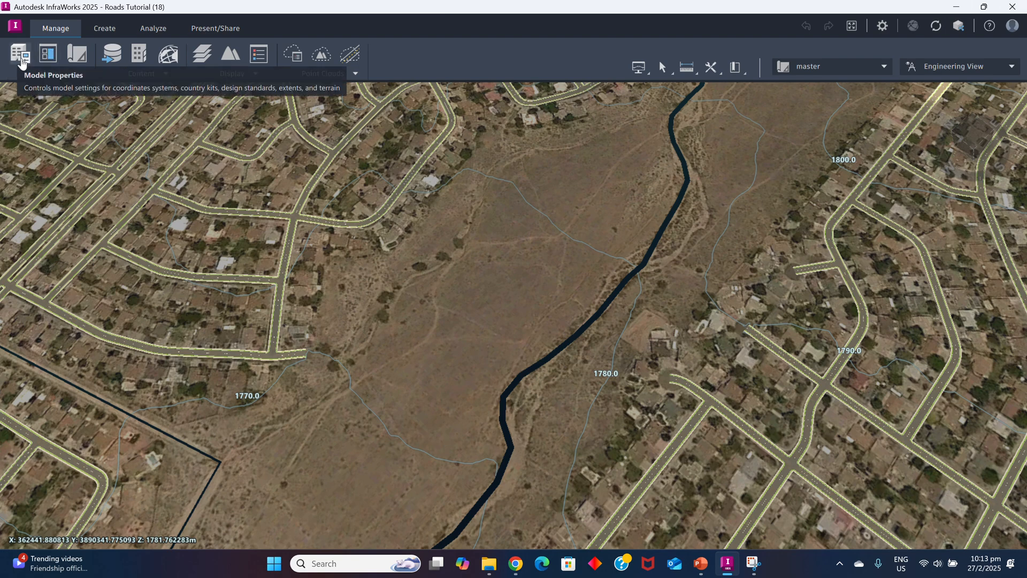
{"action": "left_click", "coordinate": [72, 75]}
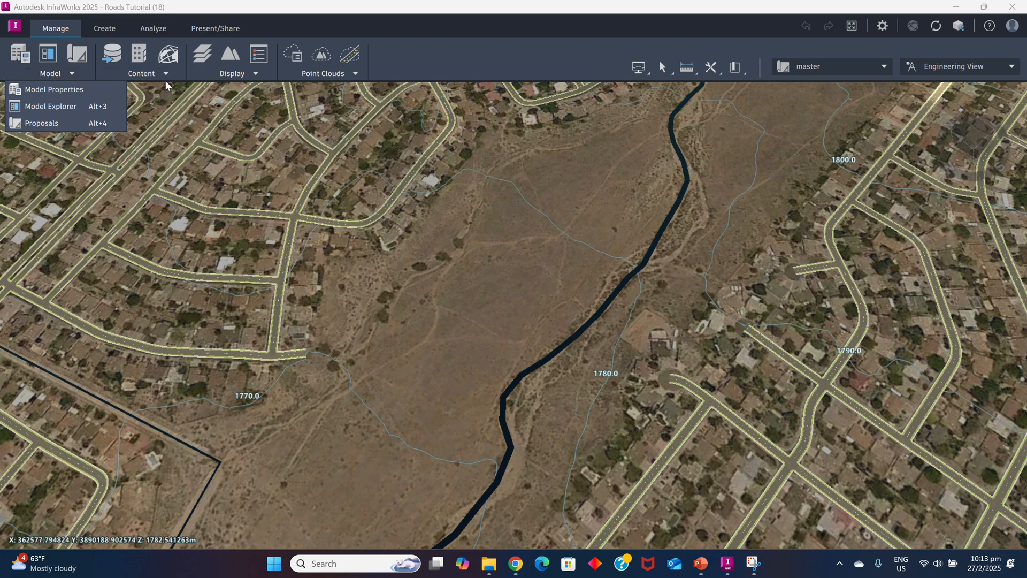
{"action": "left_click", "coordinate": [166, 73]}
{"action": "left_click", "coordinate": [73, 75]}
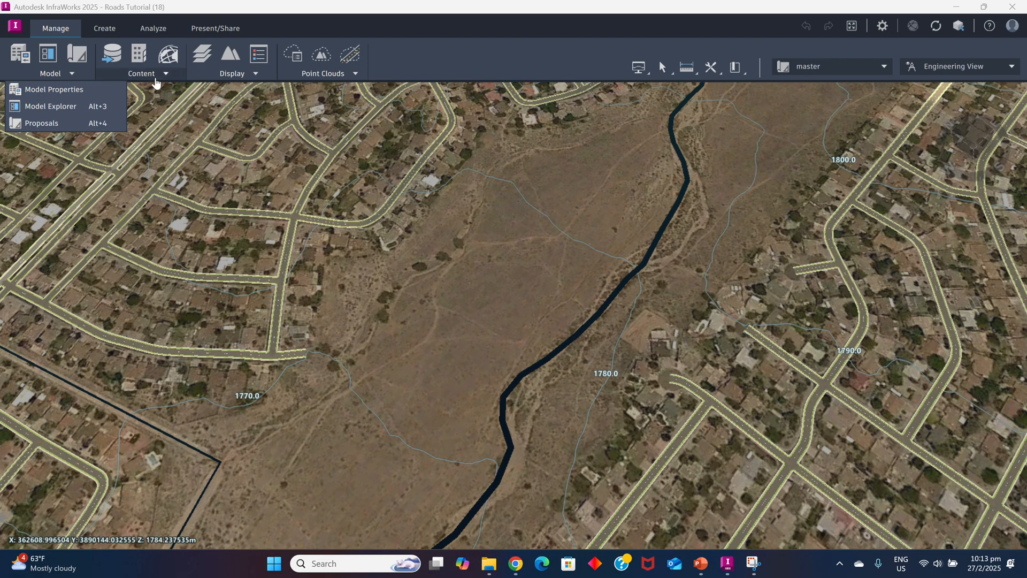
Start a planning road and choose the Sidewalk with Barrier draw style from the Street/Bridge Deck styles
{"action": "left_click", "coordinate": [108, 30]}
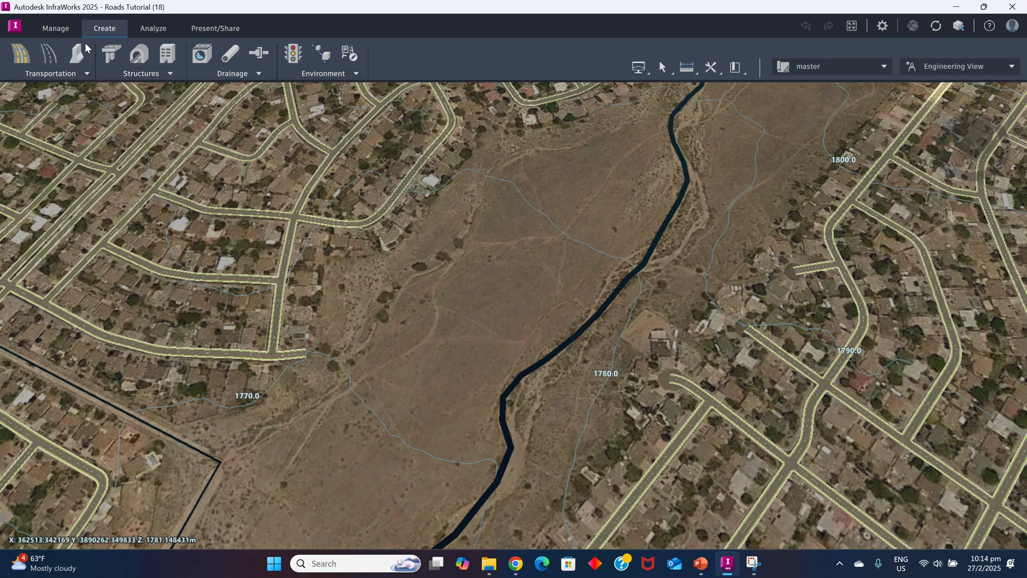
{"action": "left_click", "coordinate": [87, 74]}
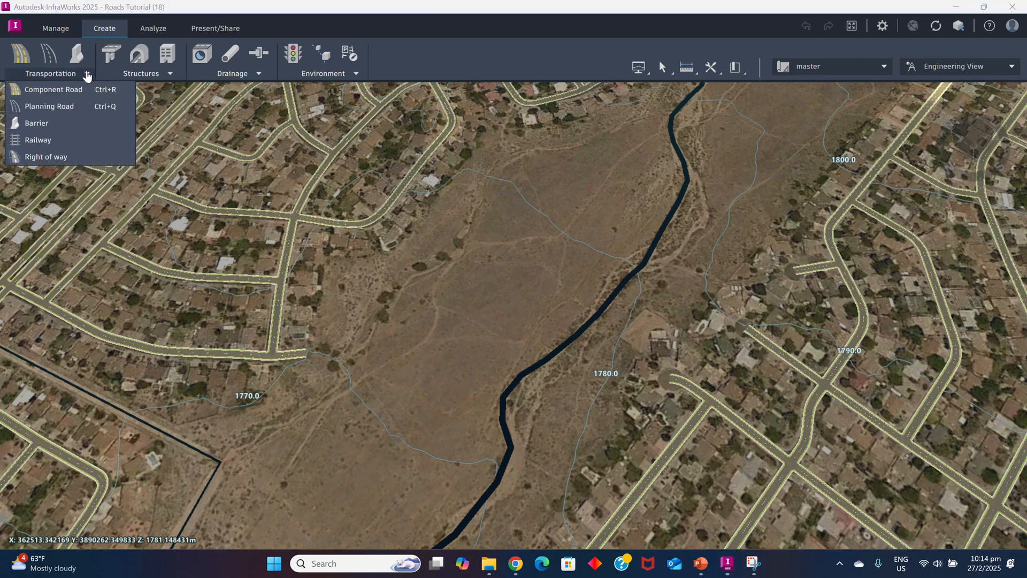
{"action": "left_click", "coordinate": [46, 107]}
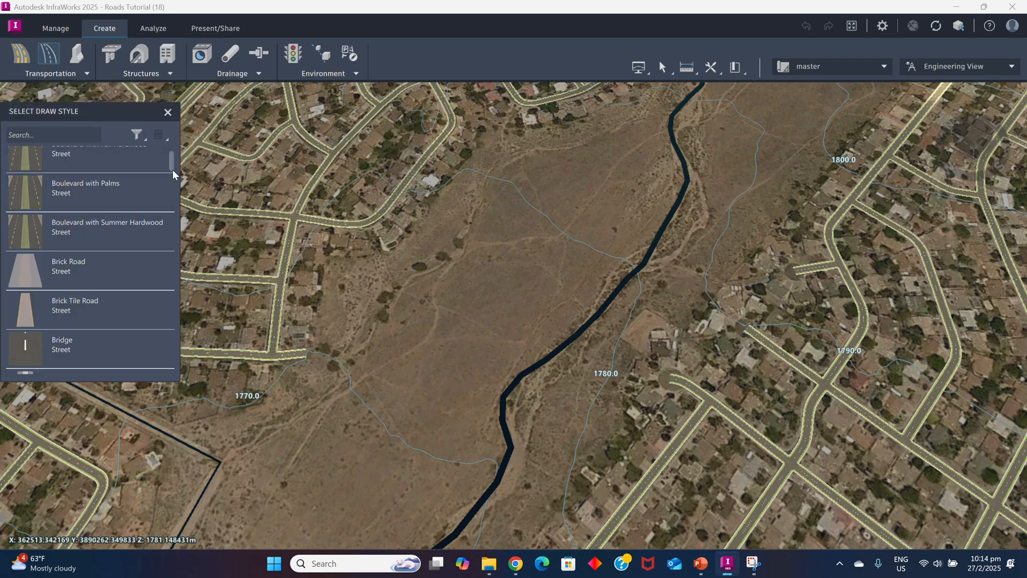
{"action": "mouse_move", "coordinate": [171, 159]}
{"action": "left_mouse_down"}
{"action": "mouse_move", "coordinate": [145, 240]}
{"action": "mouse_move", "coordinate": [145, 134]}
{"action": "mouse_move", "coordinate": [141, 173]}
{"action": "left_mouse_up"}
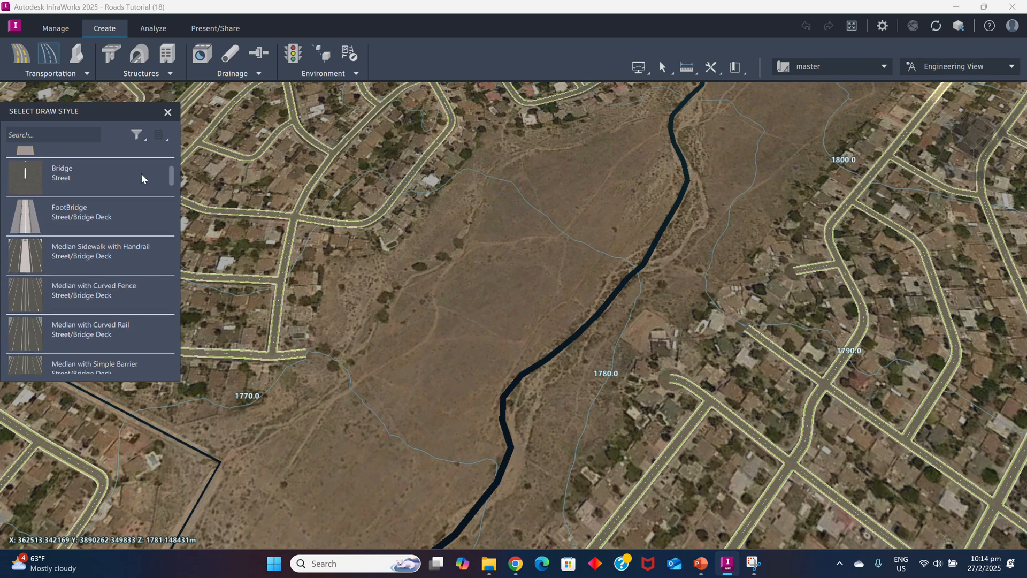
{"action": "scroll", "coordinate": [141, 173], "scroll_direction": "down", "scroll_amount": 2}
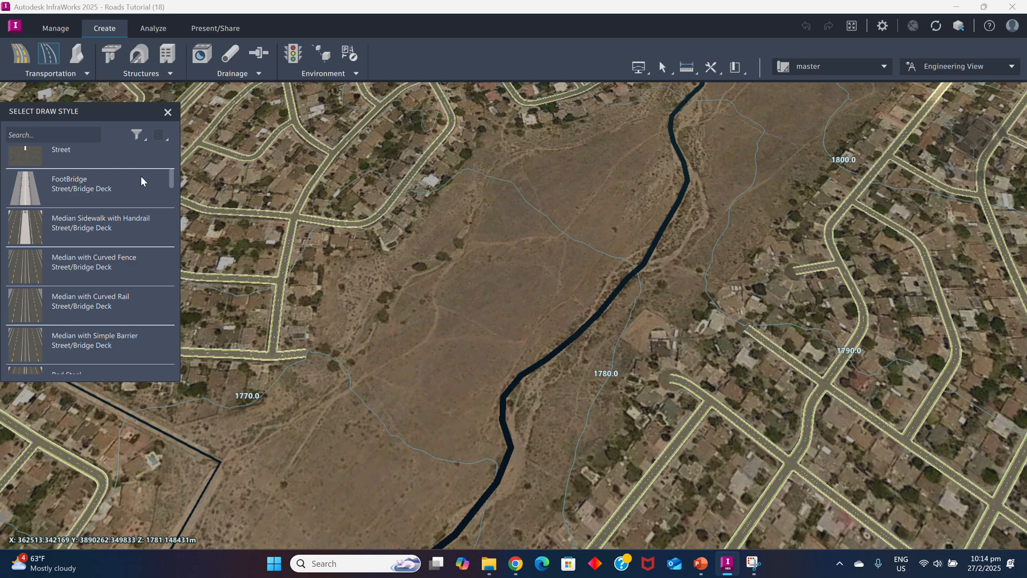
{"action": "scroll", "coordinate": [141, 177], "scroll_direction": "down", "scroll_amount": 2}
{"action": "scroll", "coordinate": [141, 185], "scroll_direction": "down", "scroll_amount": 2}
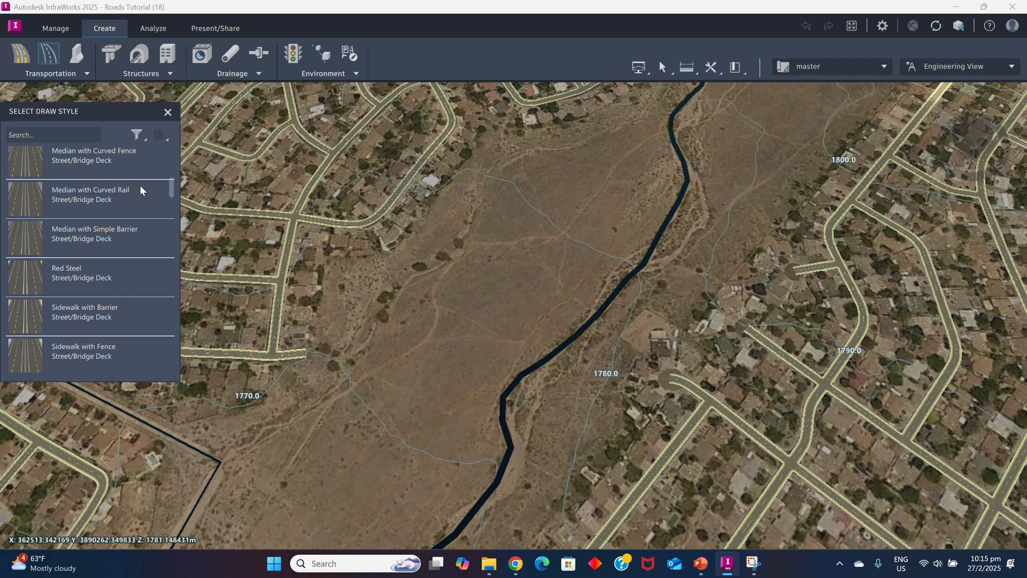
{"action": "left_click", "coordinate": [71, 313]}
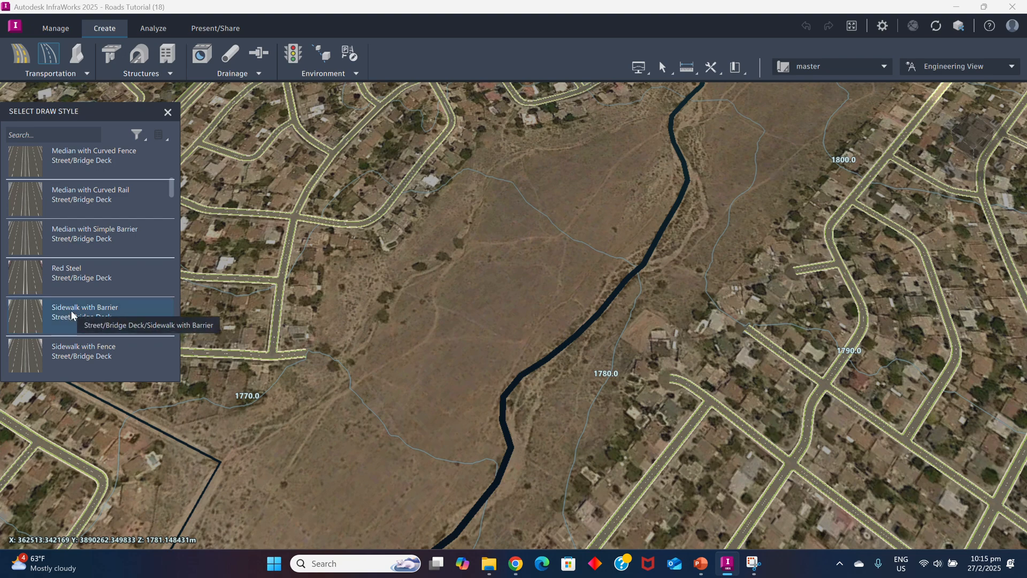
Draw a straight planning road across the river, joining the dead-end streets of the two residential road networks
{"action": "left_click", "coordinate": [305, 354]}
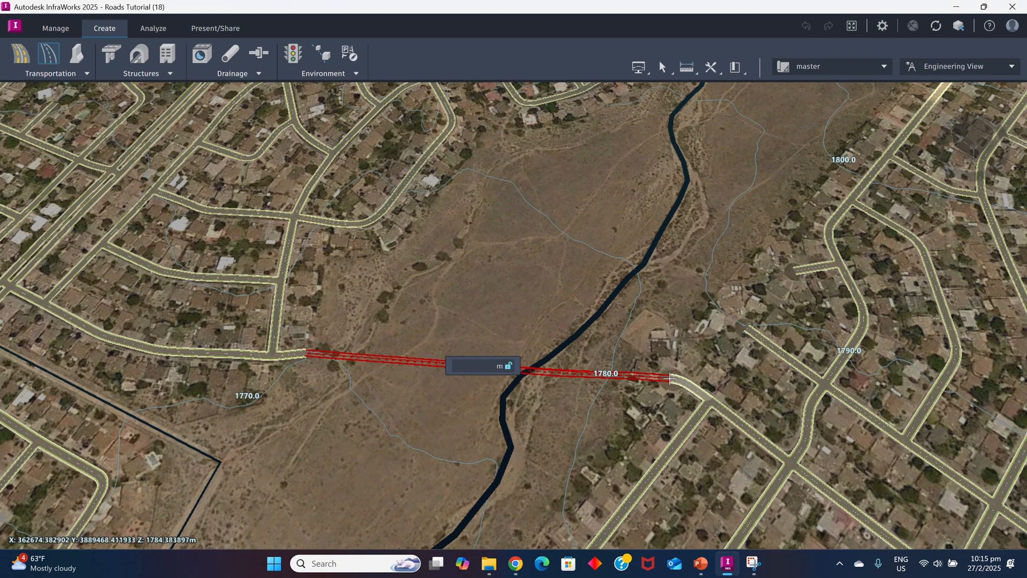
{"action": "double_click", "coordinate": [669, 378]}
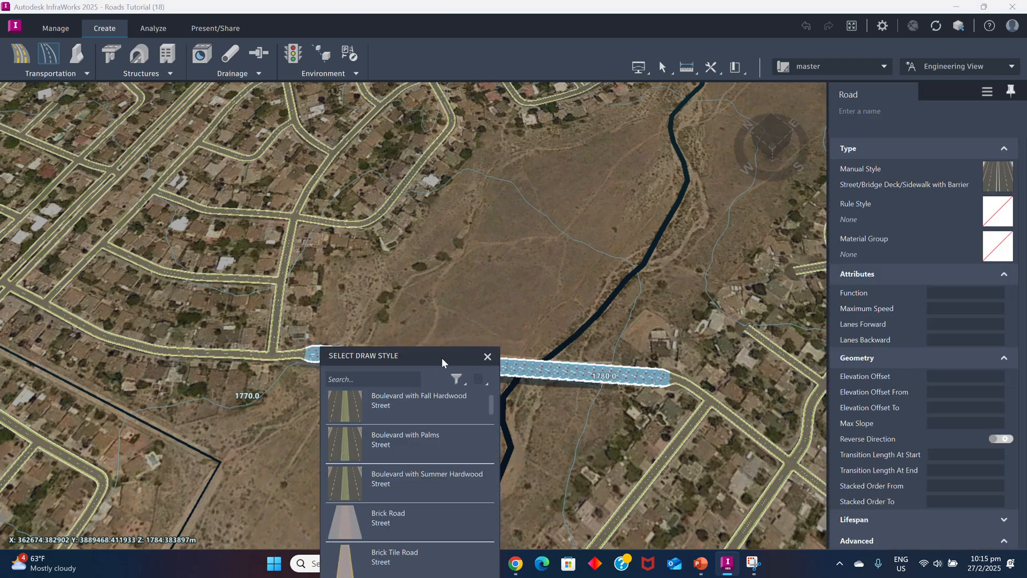
{"action": "left_click", "coordinate": [487, 358]}
Examine the new road deck up close, including its lane markings, sidewalks, barriers and street lights
{"action": "scroll", "coordinate": [476, 382], "scroll_direction": "up", "scroll_amount": 3}
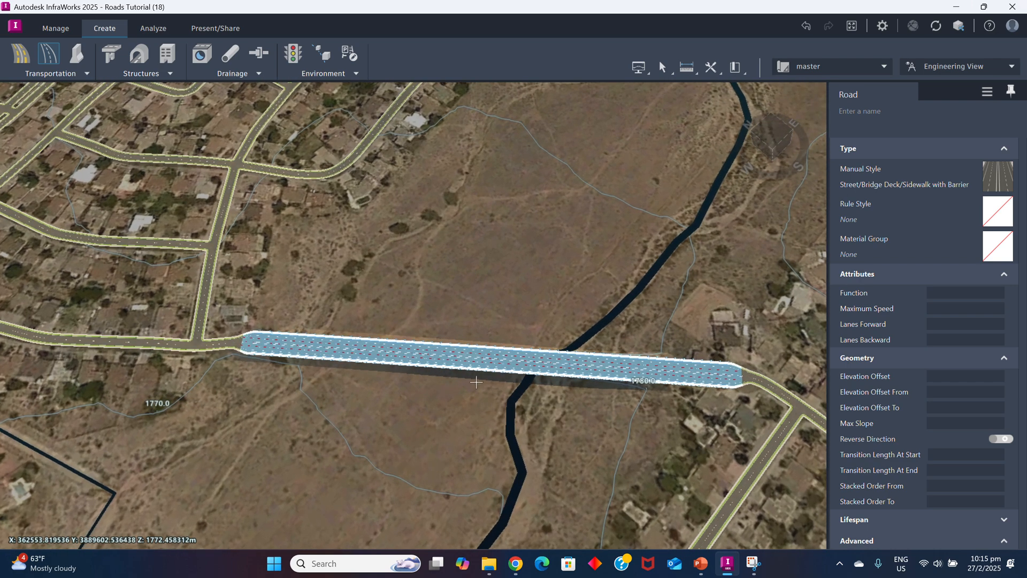
{"action": "scroll", "coordinate": [471, 354], "scroll_direction": "up", "scroll_amount": 2}
{"action": "middle_click_drag", "start_coordinate": [567, 308], "coordinate": [493, 264]}
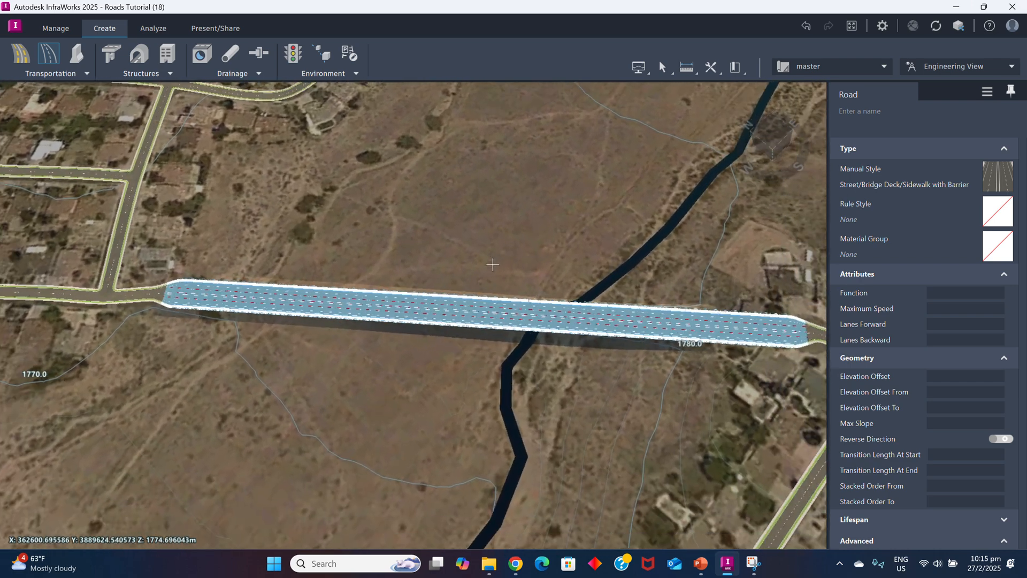
{"action": "scroll", "coordinate": [437, 289], "scroll_direction": "up", "scroll_amount": 3}
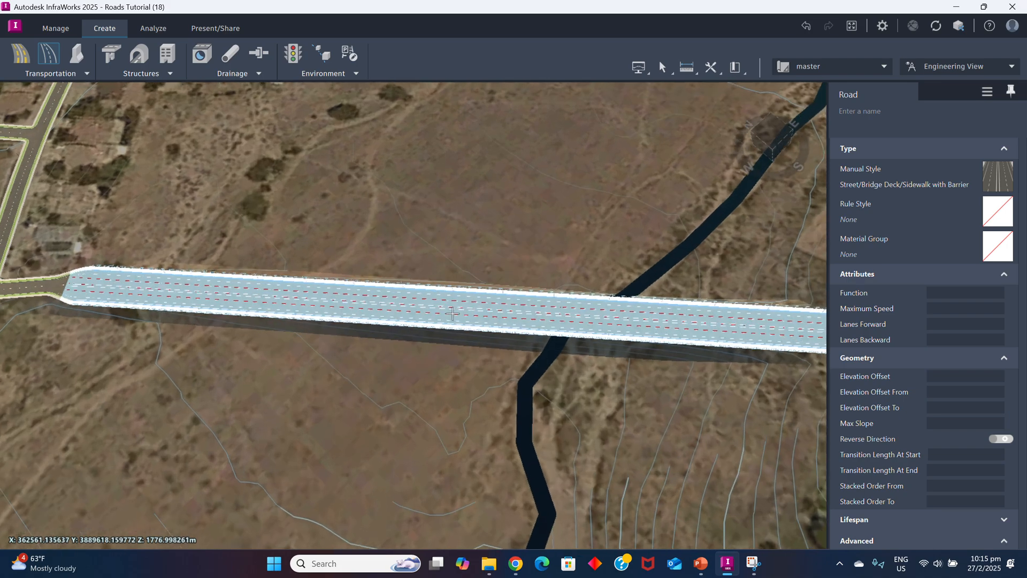
{"action": "scroll", "coordinate": [427, 292], "scroll_direction": "down", "scroll_amount": 5}
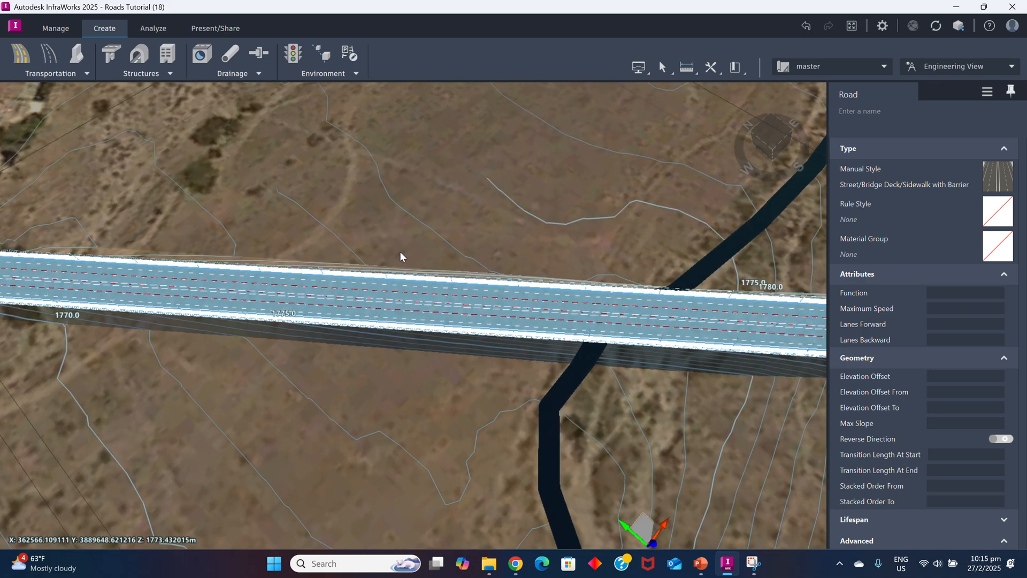
{"action": "scroll", "coordinate": [412, 310], "scroll_direction": "up", "scroll_amount": 5}
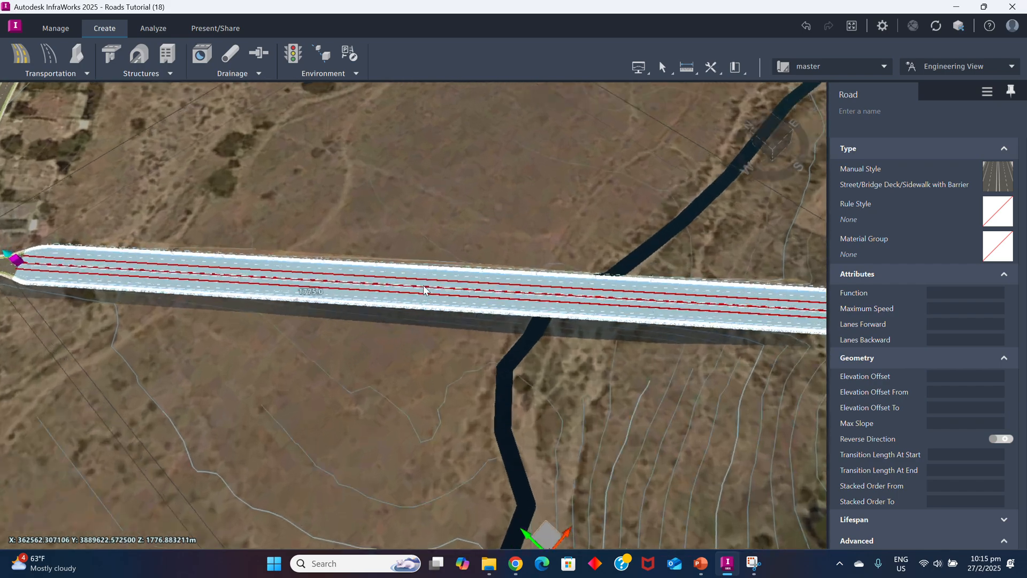
{"action": "scroll", "coordinate": [465, 315], "scroll_direction": "down", "scroll_amount": 2}
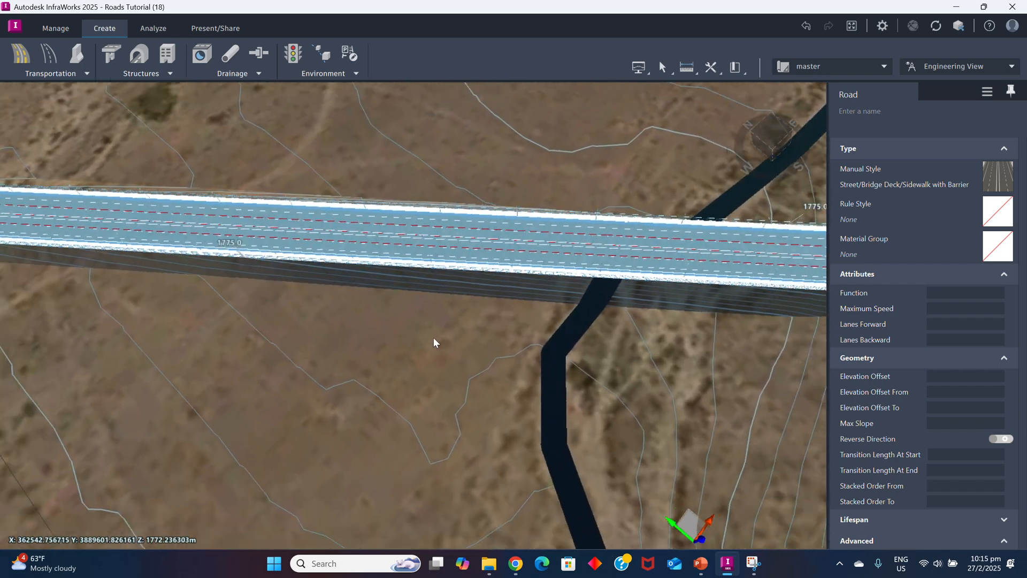
{"action": "left_click_drag", "start_coordinate": [433, 337], "coordinate": [424, 286]}
{"action": "scroll", "coordinate": [423, 287], "scroll_direction": "down", "scroll_amount": 5}
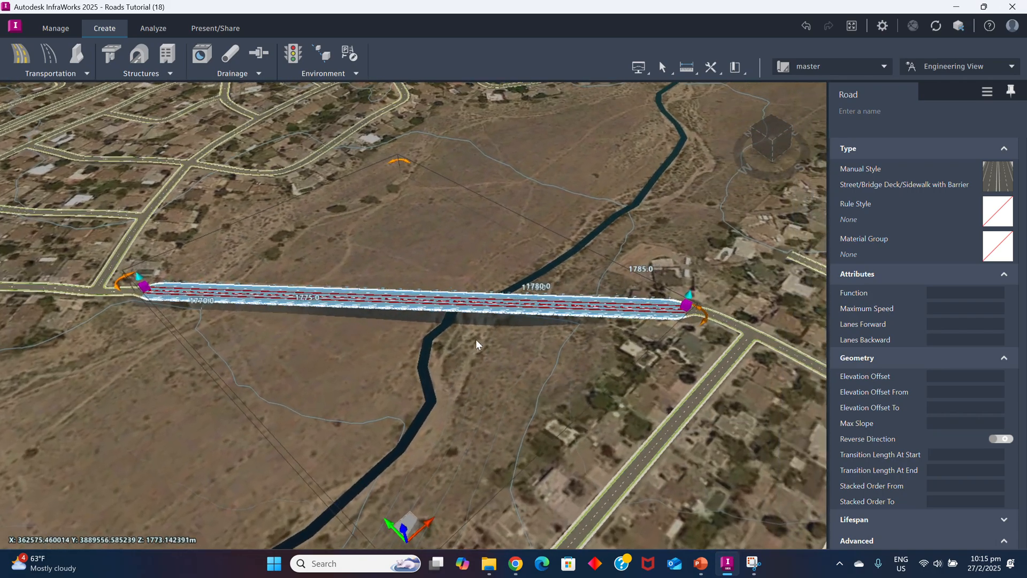
{"action": "left_click_drag", "start_coordinate": [476, 339], "coordinate": [499, 396]}
{"action": "scroll", "coordinate": [356, 349], "scroll_direction": "up", "scroll_amount": 5}
{"action": "scroll", "coordinate": [376, 278], "scroll_direction": "up", "scroll_amount": 6}
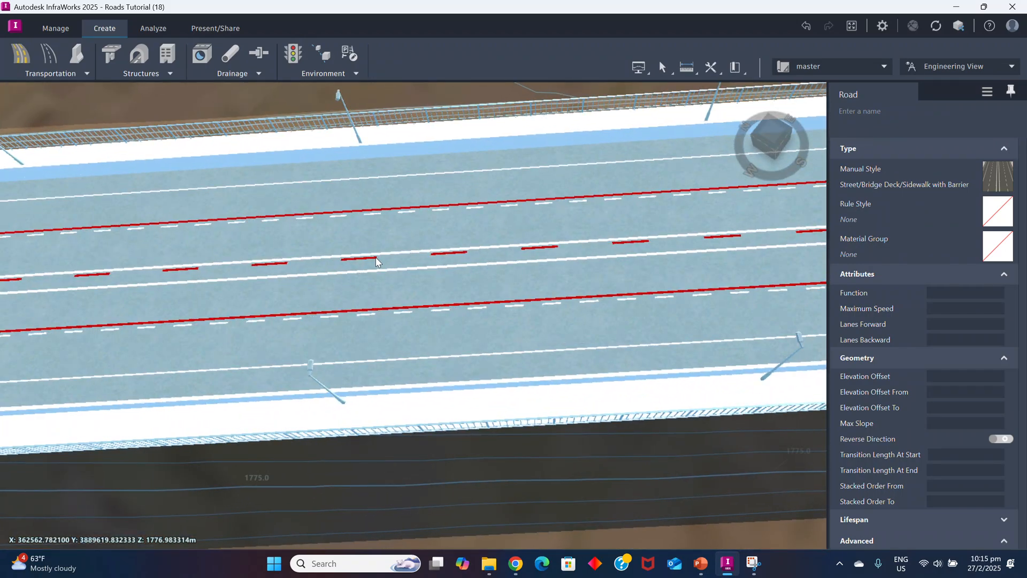
{"action": "left_click_drag", "start_coordinate": [375, 258], "coordinate": [389, 274]}
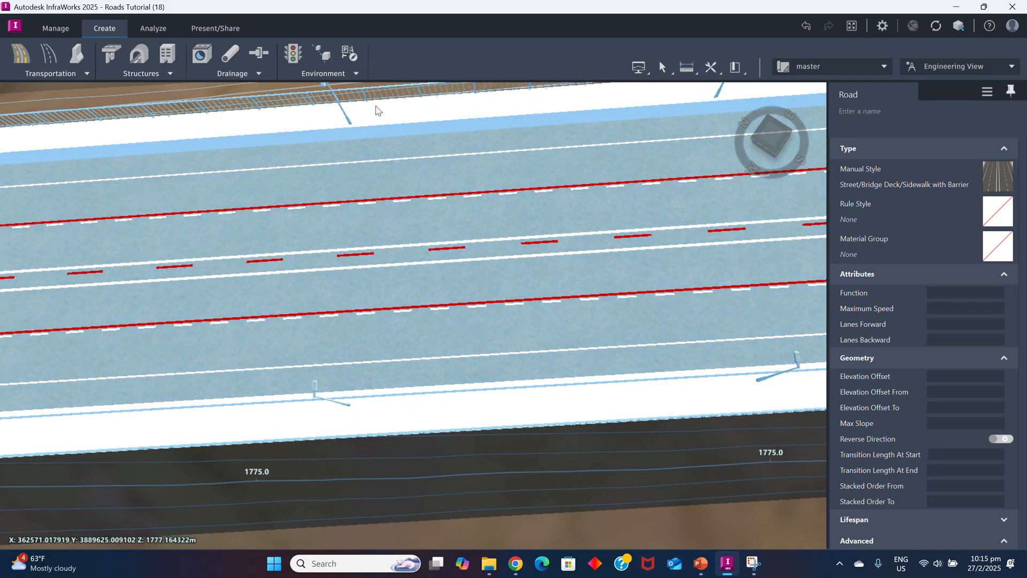
{"action": "scroll", "coordinate": [383, 121], "scroll_direction": "down", "scroll_amount": 3}
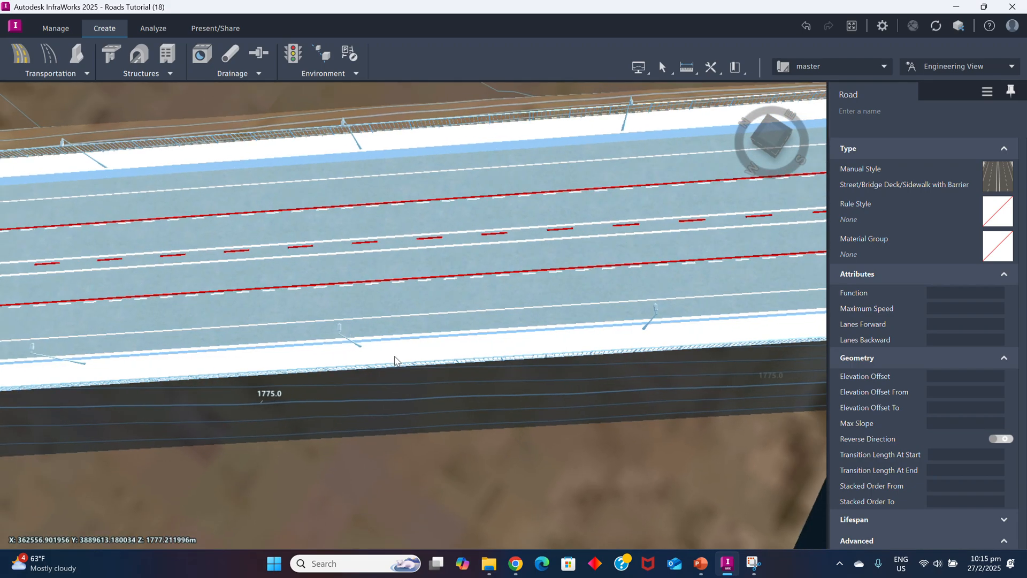
{"action": "left_click_drag", "start_coordinate": [394, 357], "coordinate": [592, 398]}
{"action": "scroll", "coordinate": [603, 438], "scroll_direction": "down", "scroll_amount": 5}
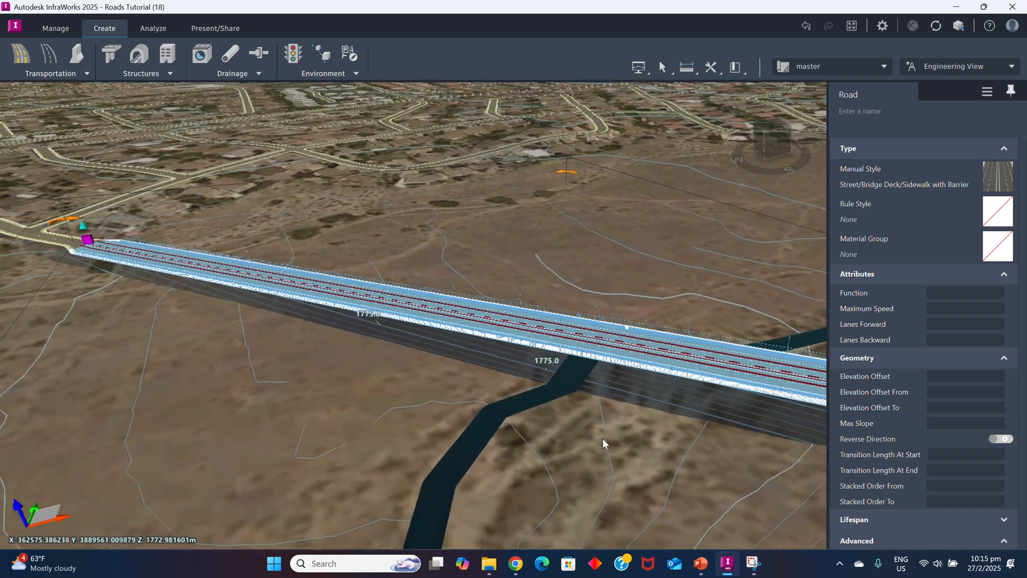
Examine the full span of the new road over the river and its connections to the existing streets
{"action": "middle_click_drag", "start_coordinate": [608, 438], "coordinate": [716, 444]}
{"action": "scroll", "coordinate": [716, 444], "scroll_direction": "down", "scroll_amount": 1}
{"action": "left_click_drag", "start_coordinate": [493, 381], "coordinate": [661, 378]}
{"action": "middle_click_drag", "start_coordinate": [615, 373], "coordinate": [457, 359]}
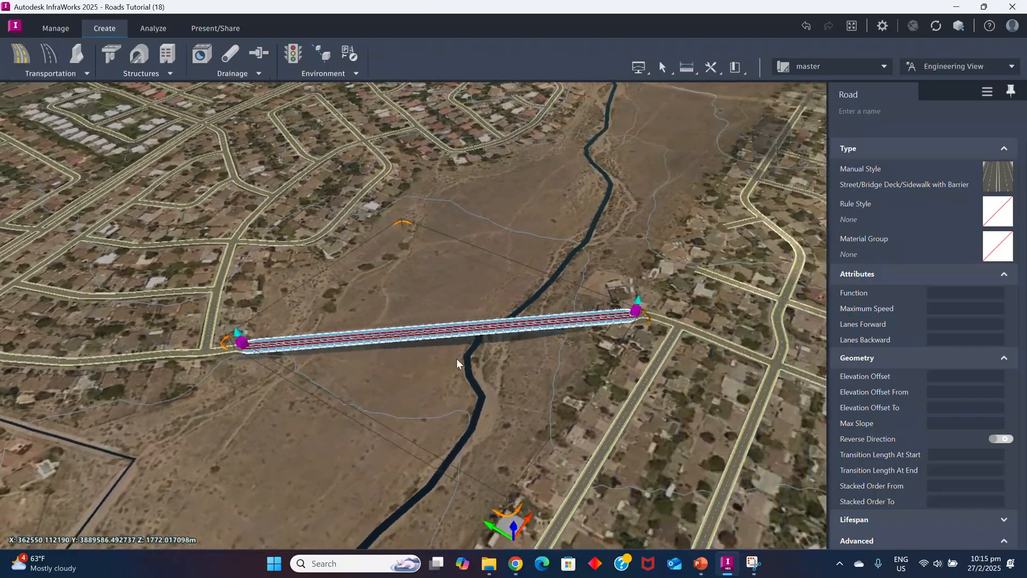
{"action": "scroll", "coordinate": [454, 358], "scroll_direction": "up", "scroll_amount": 4}
{"action": "scroll", "coordinate": [497, 349], "scroll_direction": "down", "scroll_amount": 1}
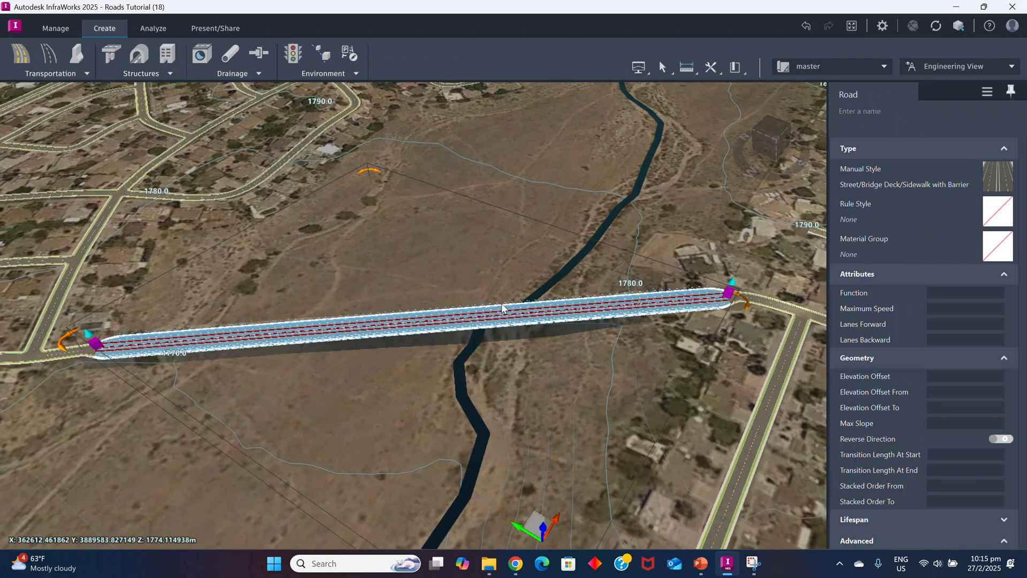
{"action": "scroll", "coordinate": [558, 356], "scroll_direction": "down", "scroll_amount": 1}
{"action": "middle_click_drag", "start_coordinate": [559, 364], "coordinate": [445, 345]}
{"action": "scroll", "coordinate": [445, 345], "scroll_direction": "up", "scroll_amount": 2}
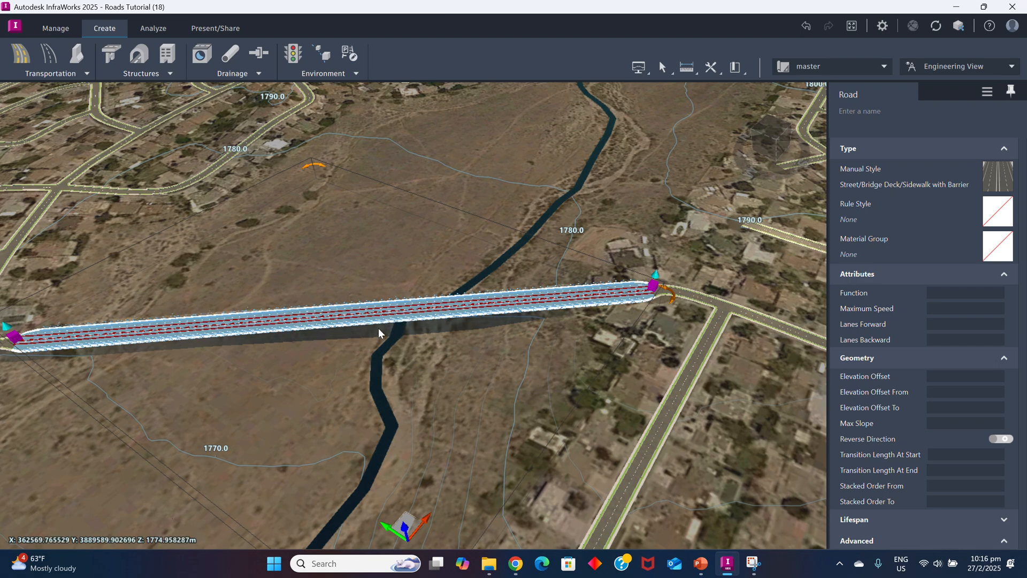
{"action": "scroll", "coordinate": [405, 332], "scroll_direction": "down", "scroll_amount": 2}
{"action": "scroll", "coordinate": [449, 366], "scroll_direction": "up", "scroll_amount": 2}
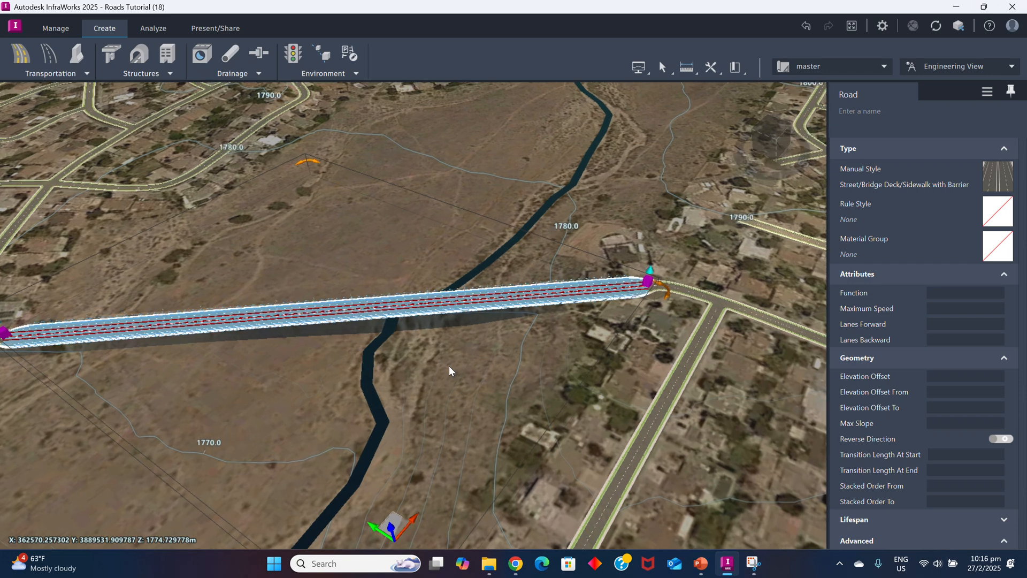
{"action": "scroll", "coordinate": [394, 330], "scroll_direction": "up", "scroll_amount": 1}
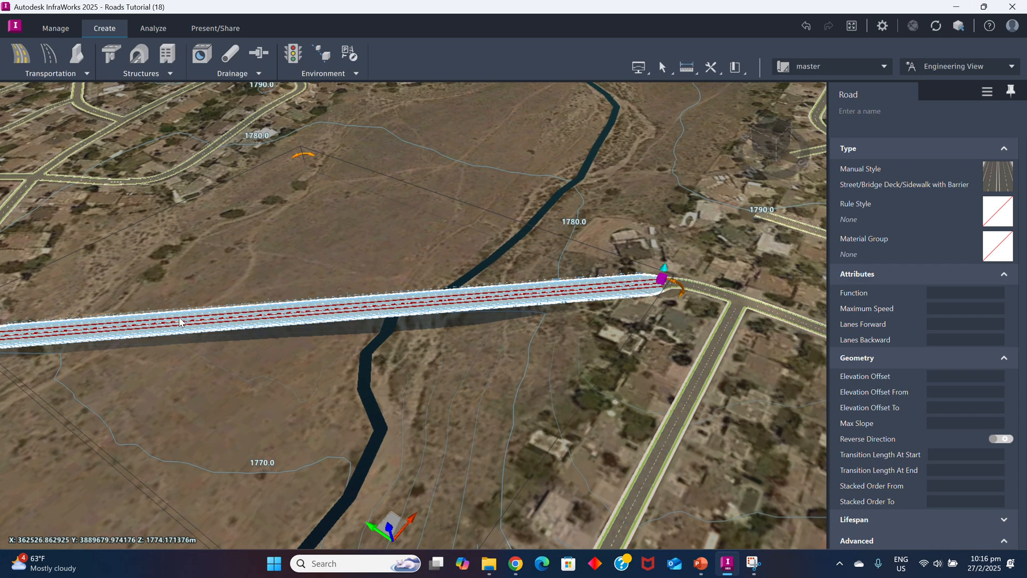
{"action": "scroll", "coordinate": [465, 342], "scroll_direction": "down", "scroll_amount": 3}
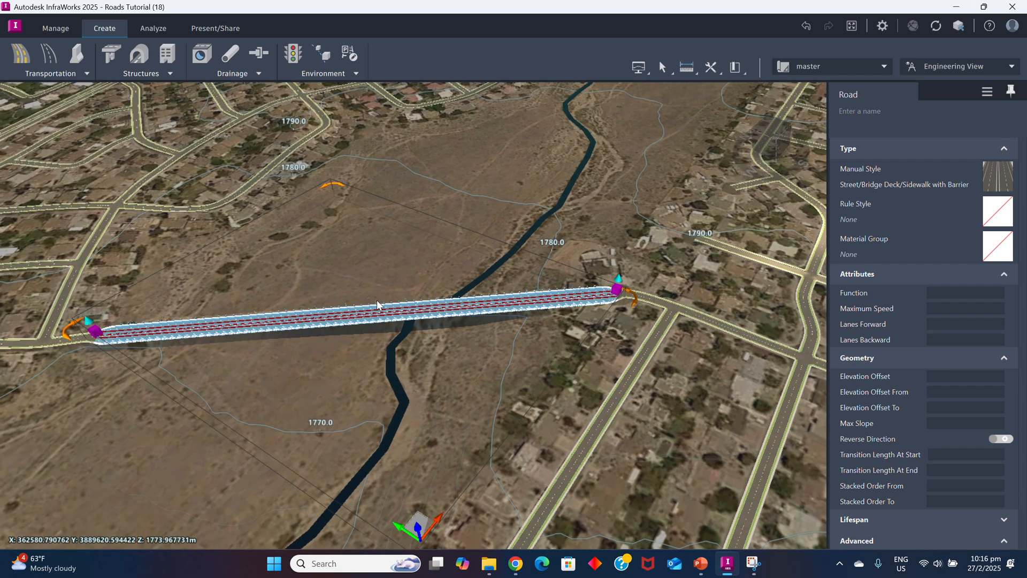
{"action": "scroll", "coordinate": [453, 346], "scroll_direction": "up", "scroll_amount": 2}
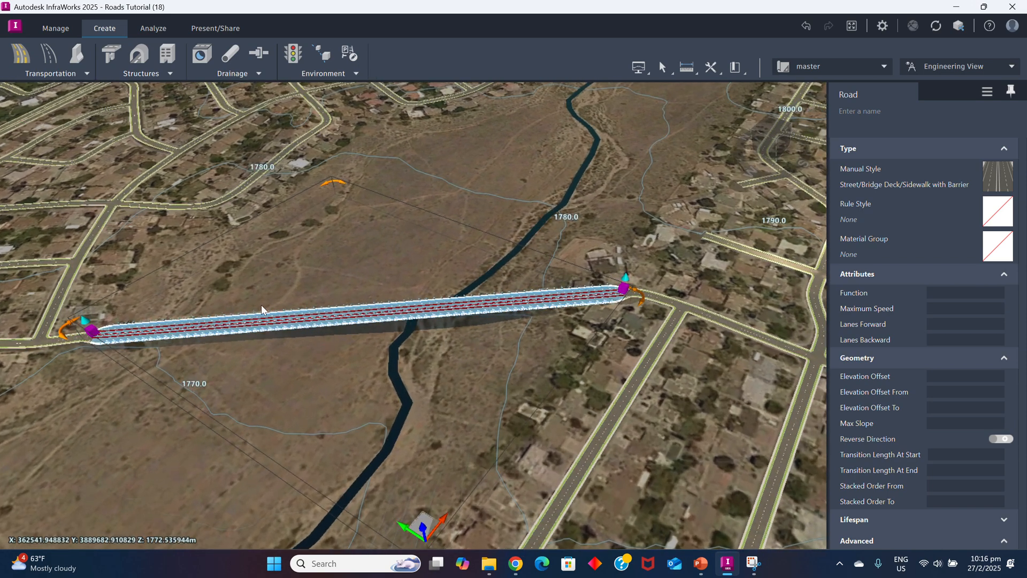
{"action": "scroll", "coordinate": [390, 332], "scroll_direction": "up", "scroll_amount": 3}
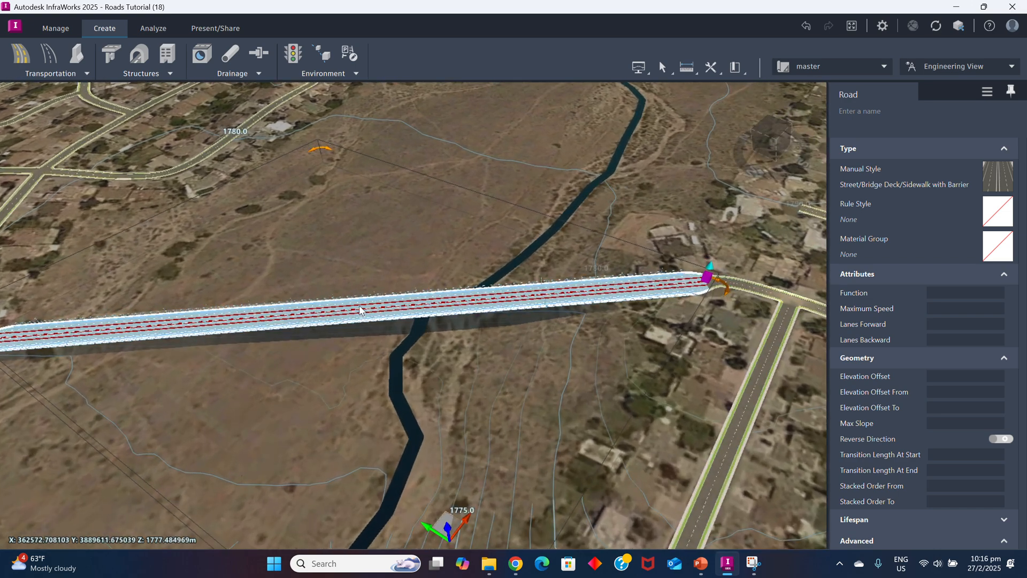
{"action": "scroll", "coordinate": [345, 313], "scroll_direction": "up", "scroll_amount": 2}
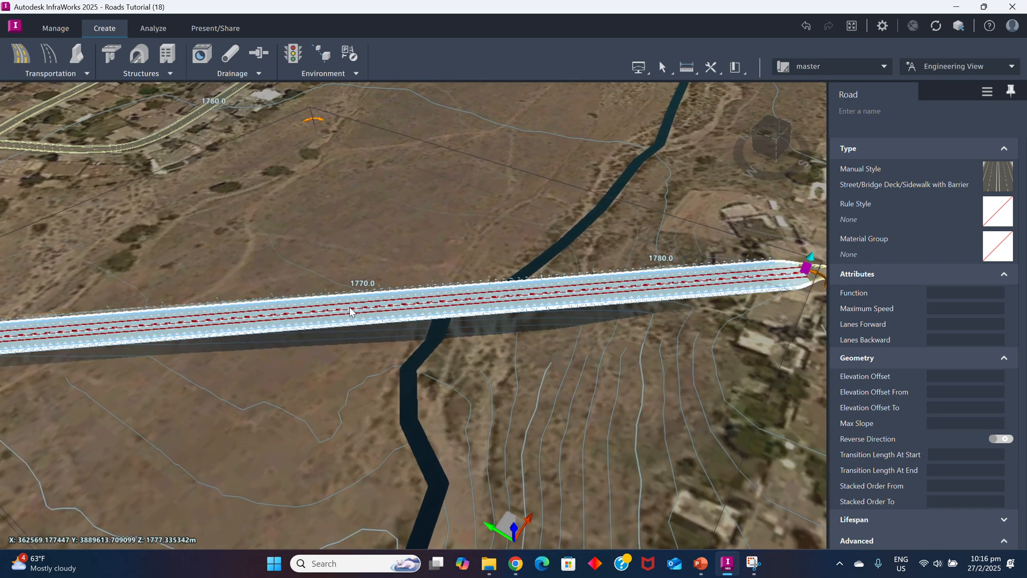
{"action": "scroll", "coordinate": [342, 327], "scroll_direction": "down", "scroll_amount": 5}
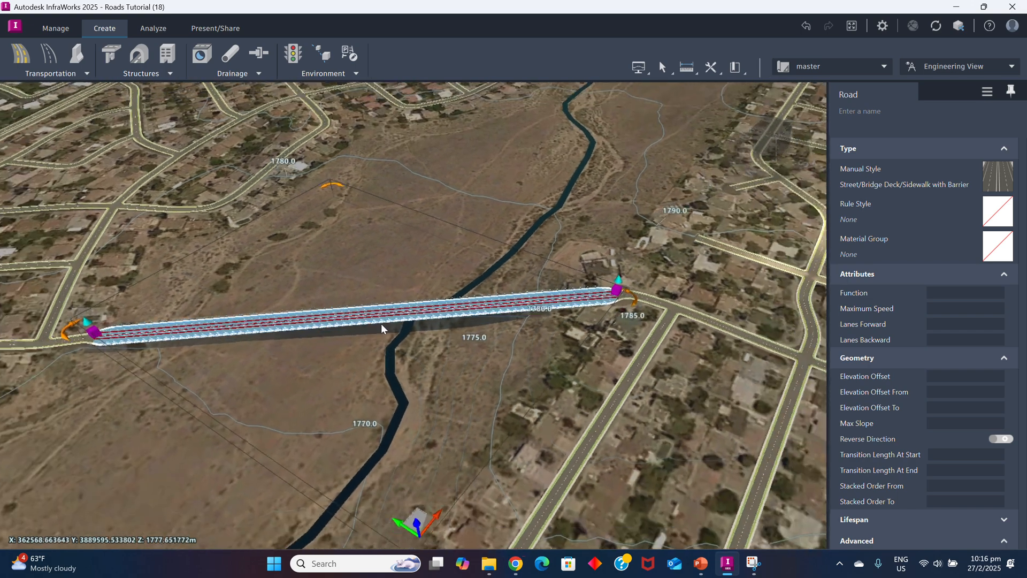
{"action": "key", "text": "Escape"}
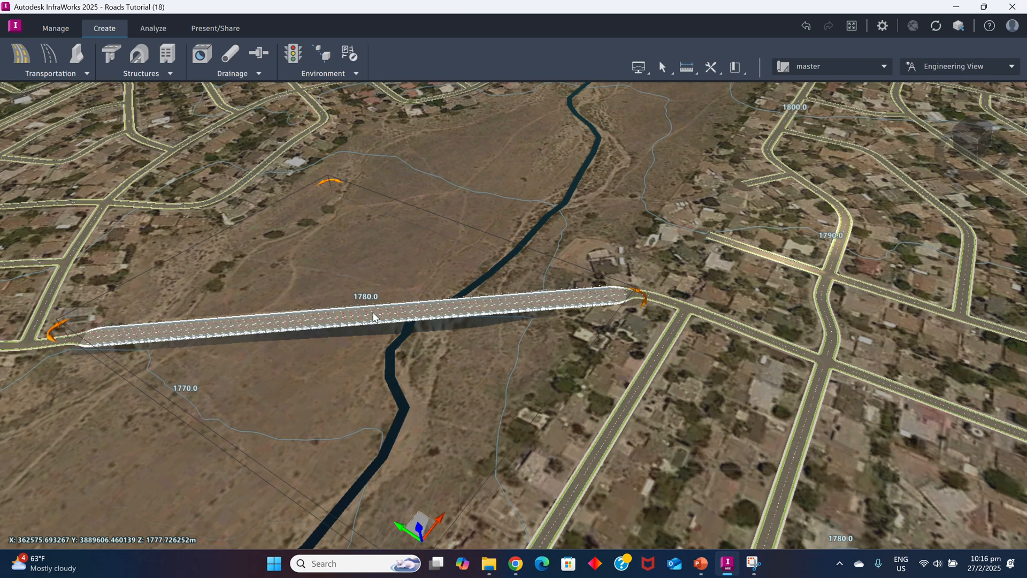
{"action": "right_click", "coordinate": [373, 317]}
{"action": "left_click", "coordinate": [404, 322]}
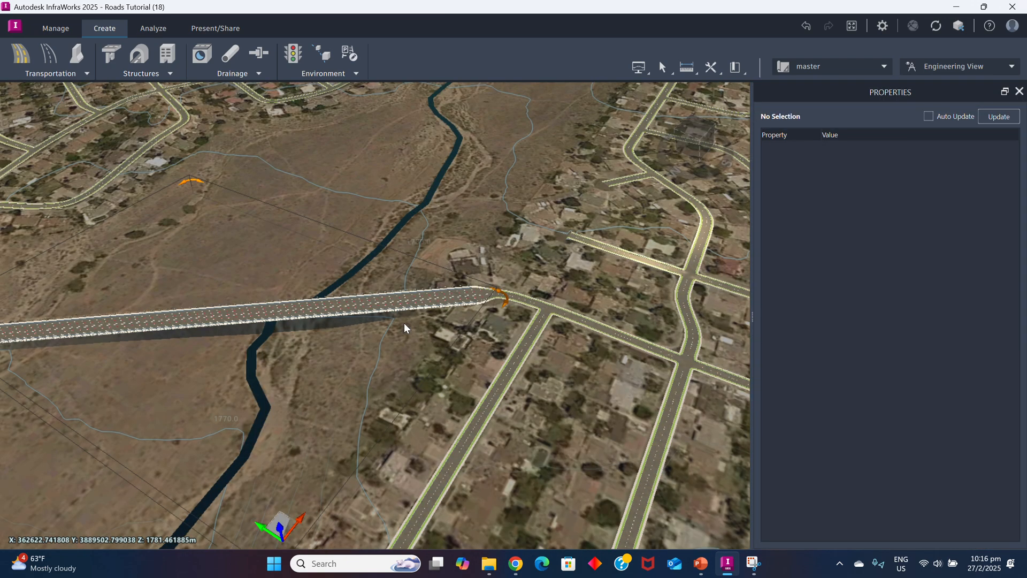
{"action": "left_click", "coordinate": [1019, 92]}
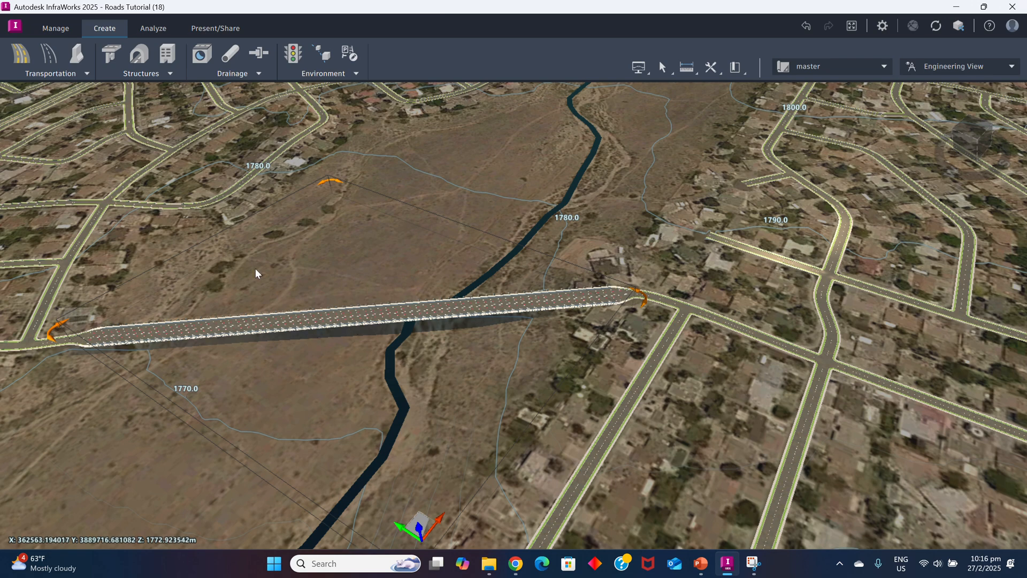
Select the new road across the river and open the Style Palette
{"action": "left_click", "coordinate": [300, 328]}
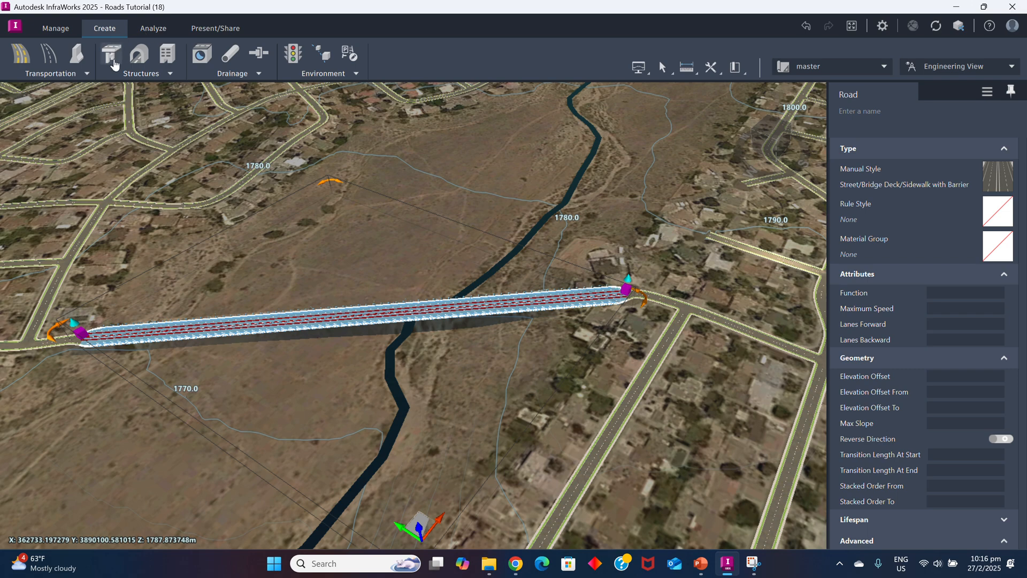
{"action": "left_click", "coordinate": [63, 31]}
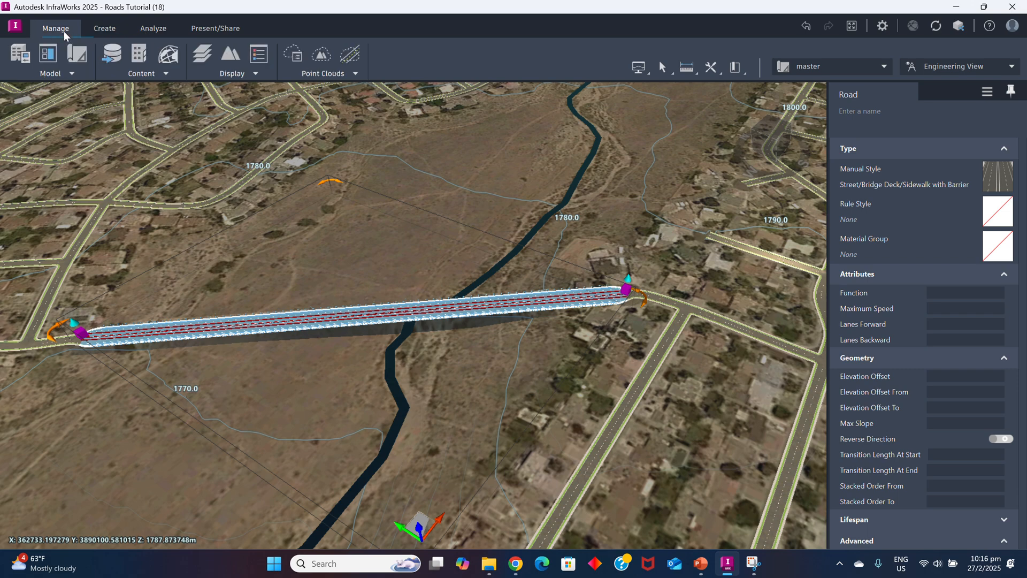
{"action": "left_click", "coordinate": [165, 76]}
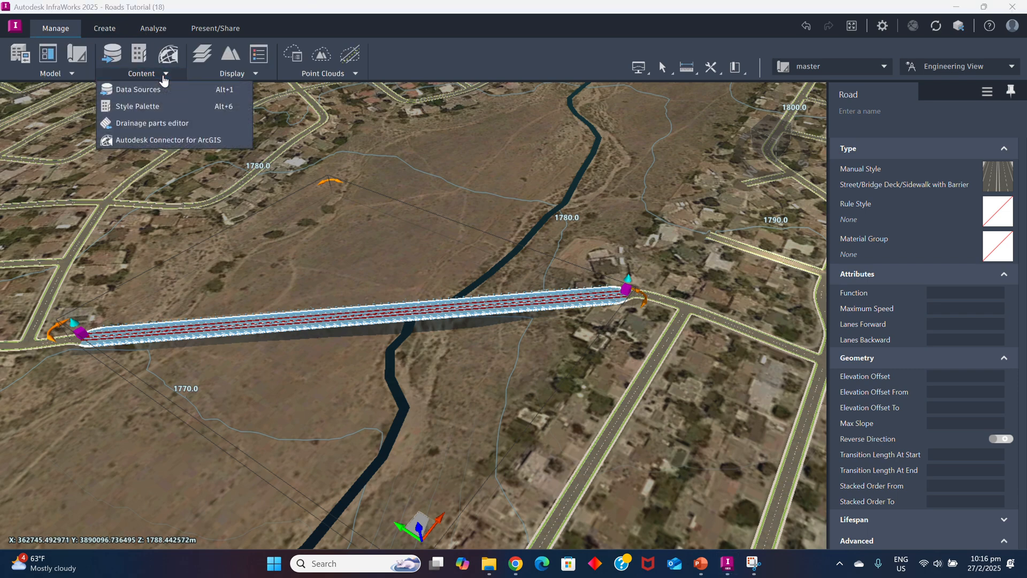
{"action": "left_click", "coordinate": [127, 107]}
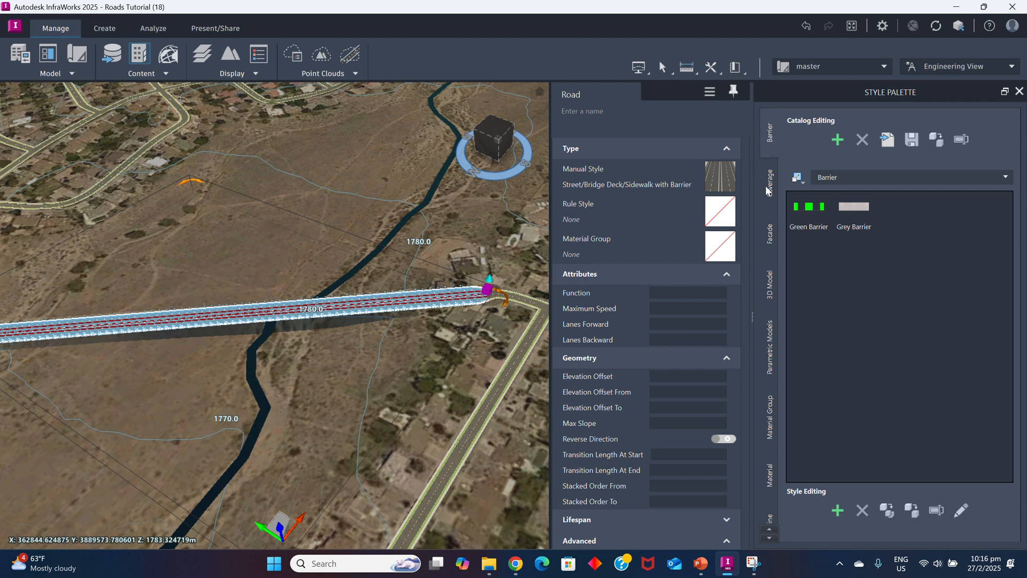
Look through the Style Palette catalogs, including Coverage, Facade, Parametric Models, Pipeline and Bridge Template, ending at the Street styles for roads
{"action": "left_click", "coordinate": [769, 183]}
{"action": "left_click", "coordinate": [769, 231]}
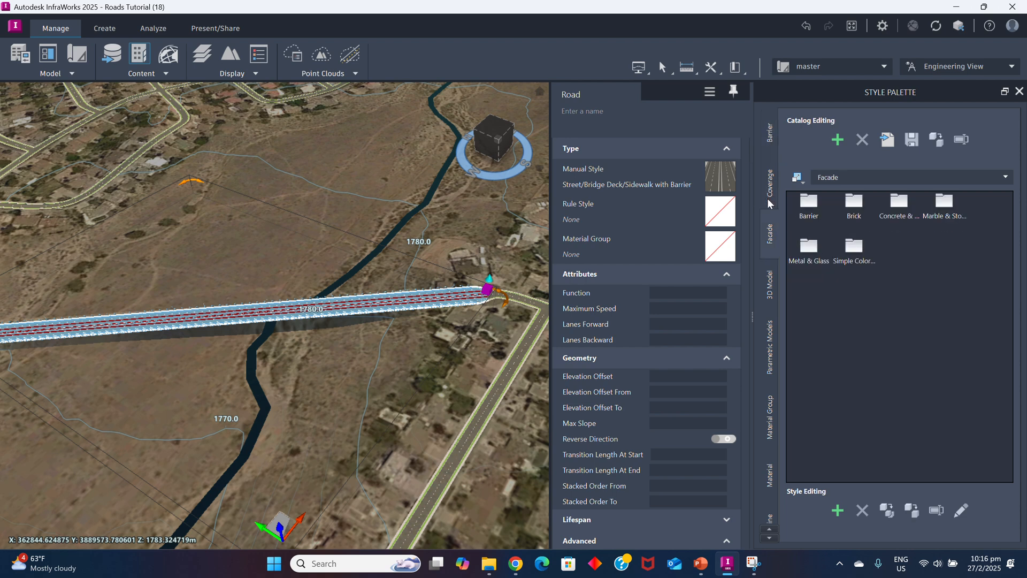
{"action": "left_click", "coordinate": [769, 287]}
{"action": "left_click", "coordinate": [771, 374]}
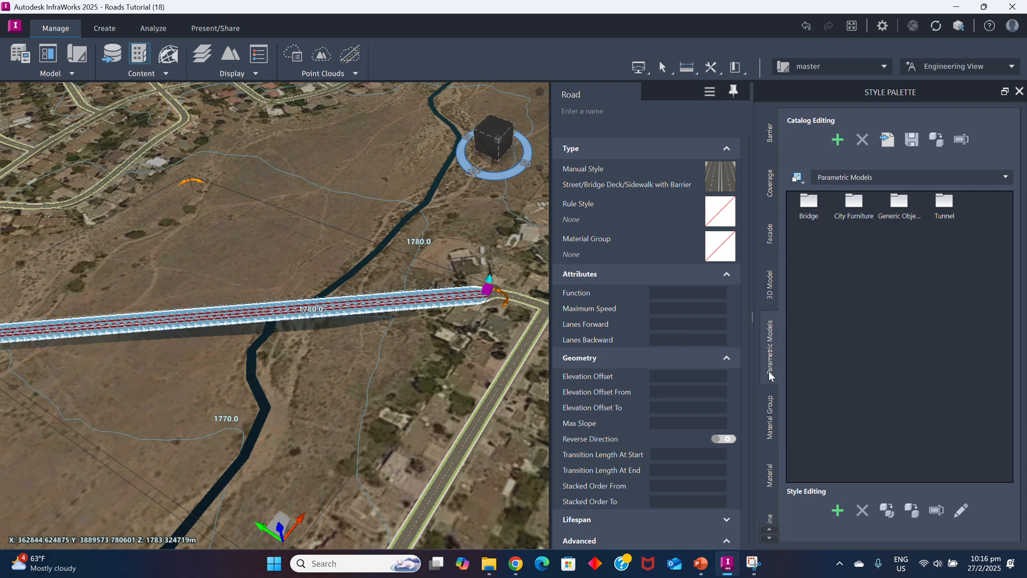
{"action": "left_click", "coordinate": [769, 428]}
{"action": "left_click", "coordinate": [767, 426]}
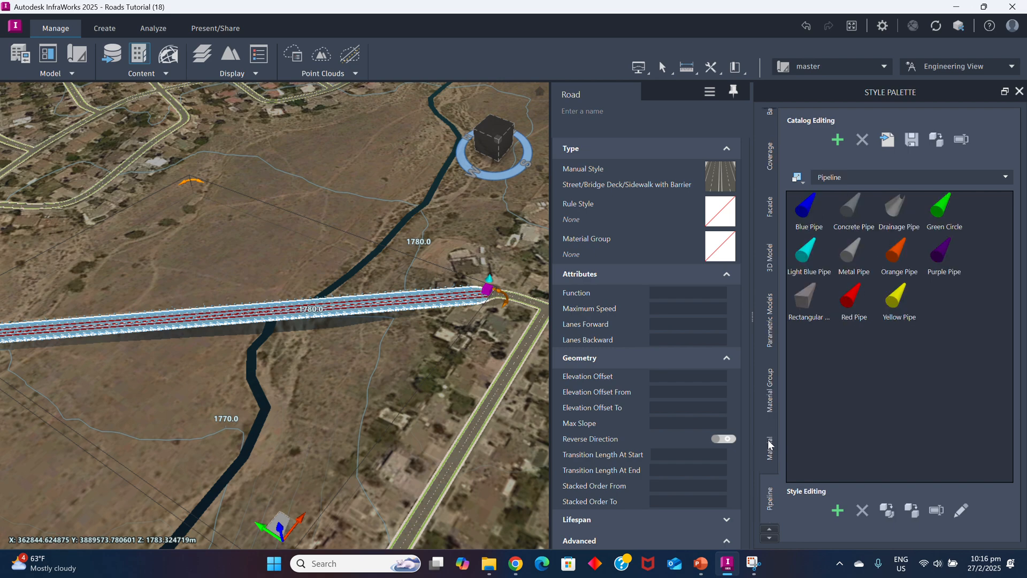
{"action": "left_click", "coordinate": [768, 444]}
{"action": "left_click", "coordinate": [768, 445]}
{"action": "left_click", "coordinate": [768, 444]}
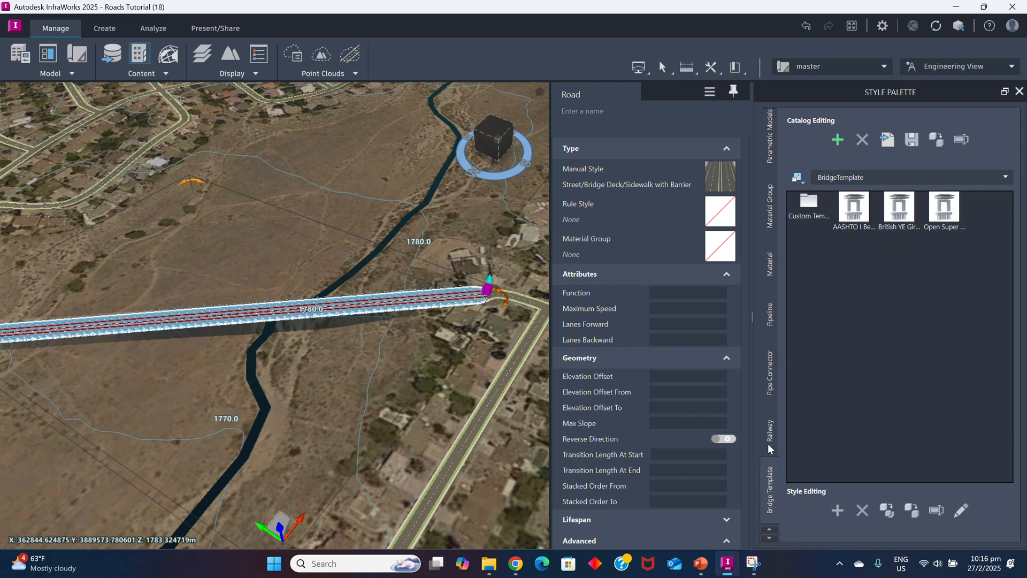
{"action": "left_click", "coordinate": [769, 444]}
{"action": "left_click", "coordinate": [768, 448]}
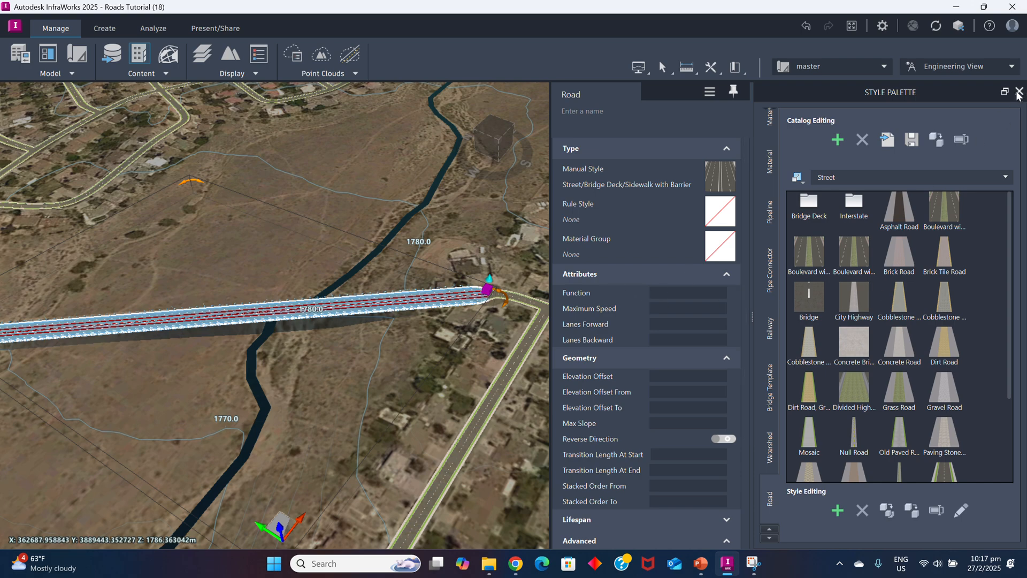
Look through the remaining Street road styles and close the Style Palette
{"action": "scroll", "coordinate": [839, 352], "scroll_direction": "down", "scroll_amount": 3}
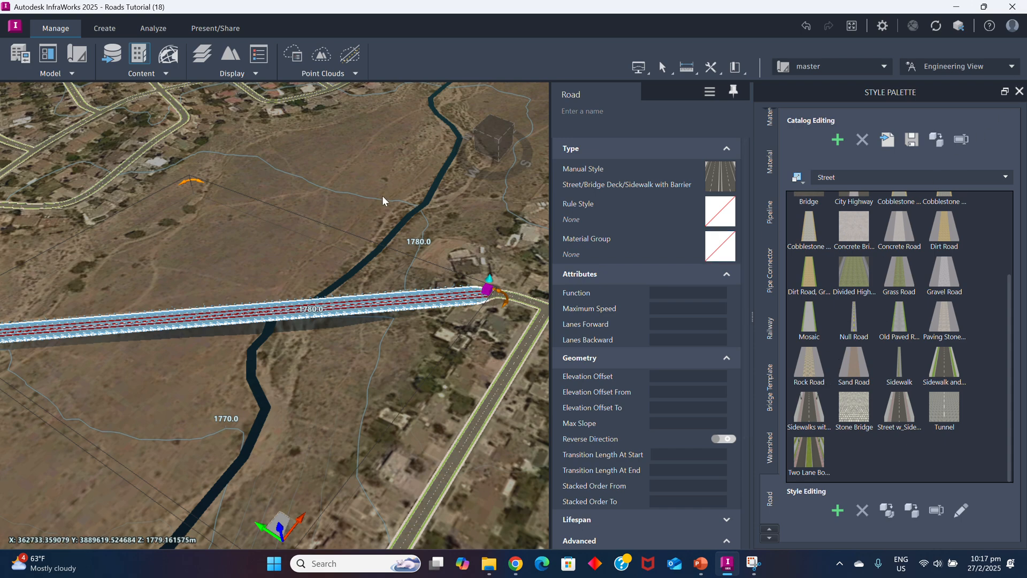
{"action": "left_click", "coordinate": [1020, 92]}
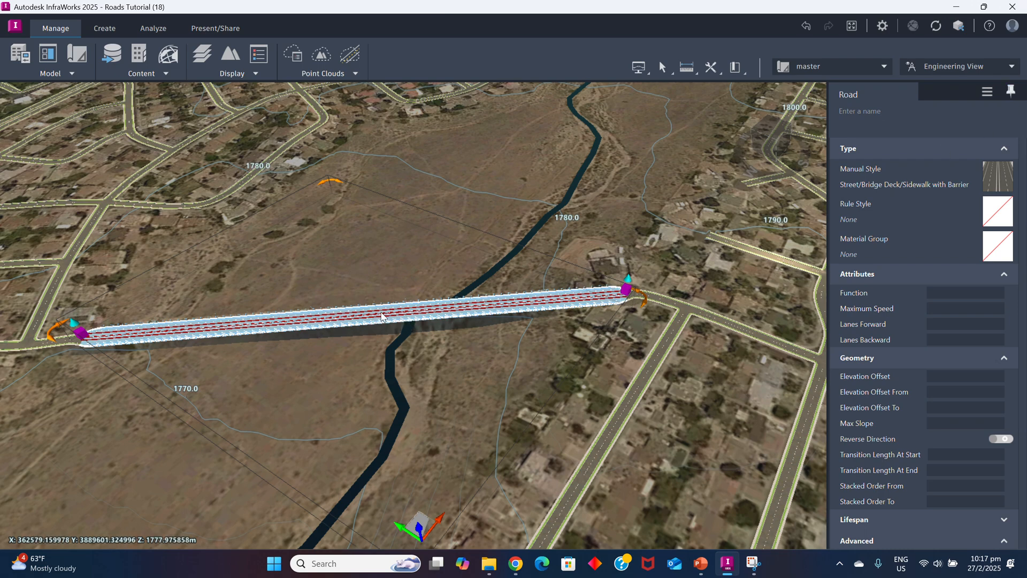
{"action": "scroll", "coordinate": [375, 317], "scroll_direction": "up", "scroll_amount": 3}
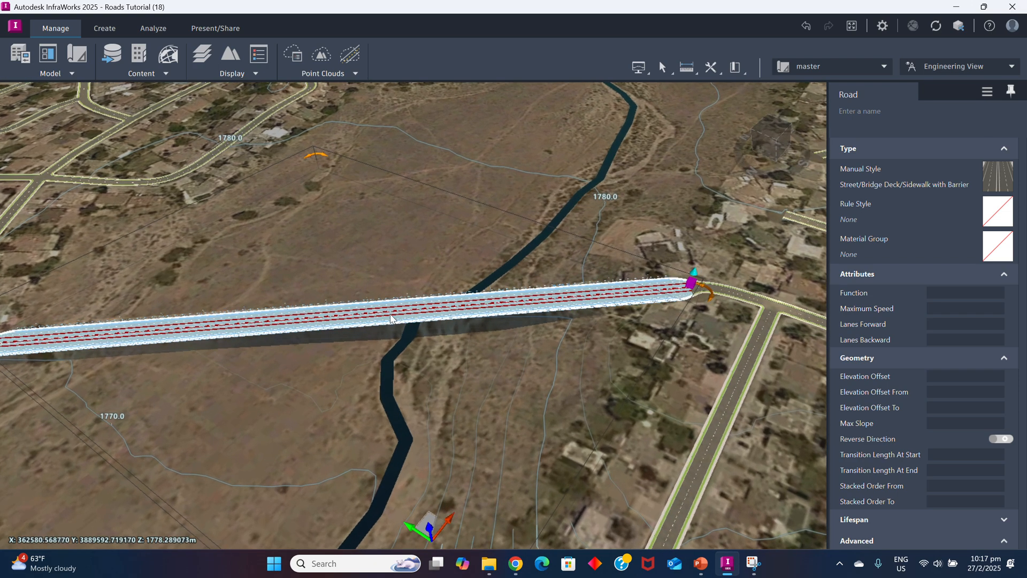
{"action": "right_click", "coordinate": [389, 316]}
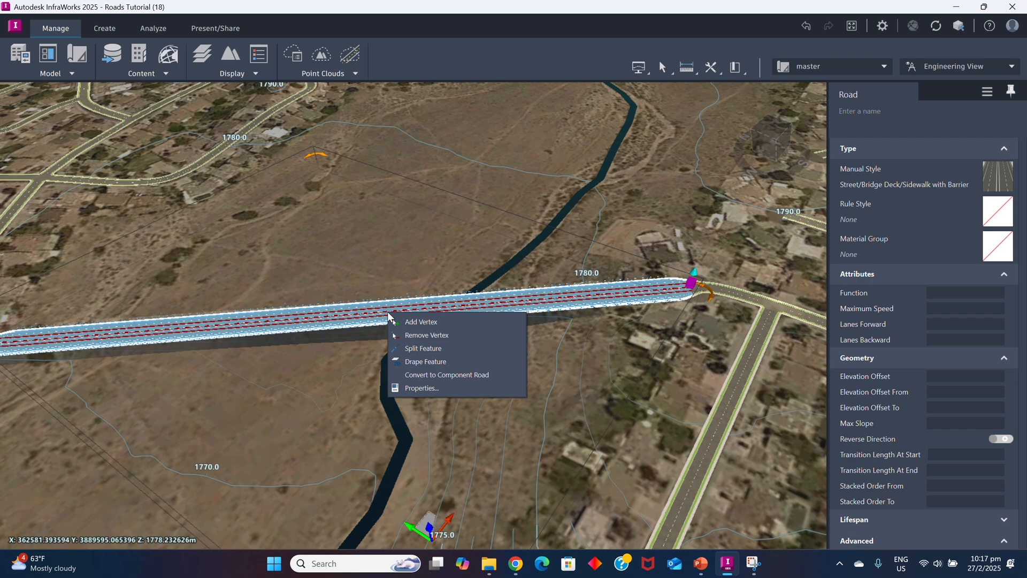
{"action": "left_click", "coordinate": [411, 259]}
{"action": "scroll", "coordinate": [390, 287], "scroll_direction": "down", "scroll_amount": 2}
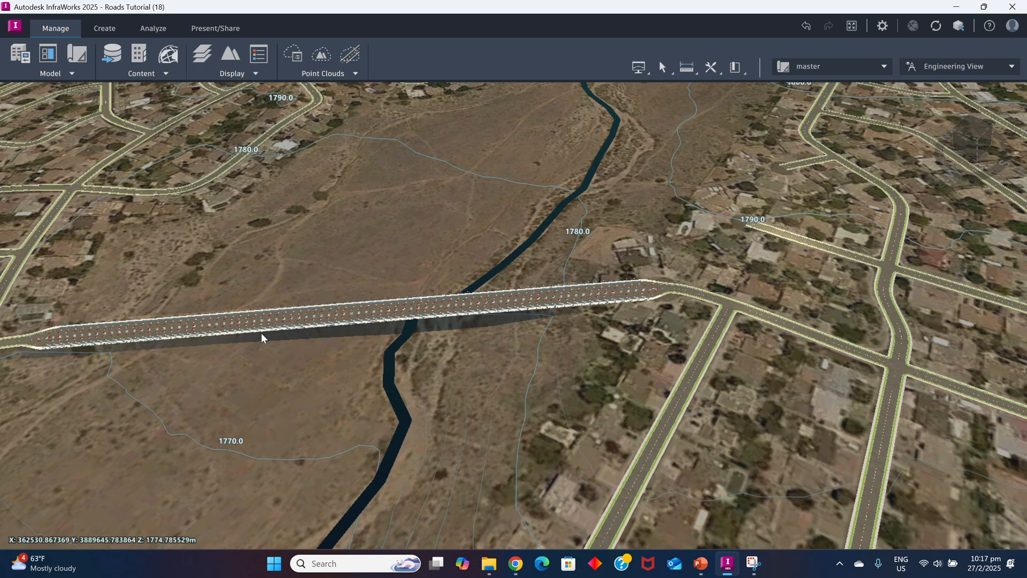
{"action": "scroll", "coordinate": [342, 324], "scroll_direction": "down", "scroll_amount": 1}
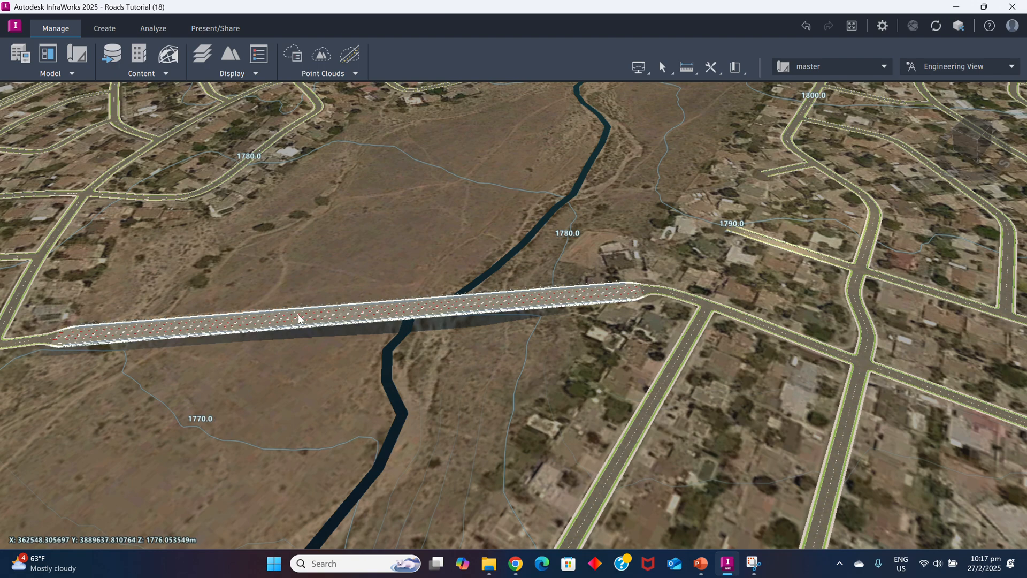
{"action": "left_click", "coordinate": [335, 317]}
{"action": "right_click", "coordinate": [351, 315]}
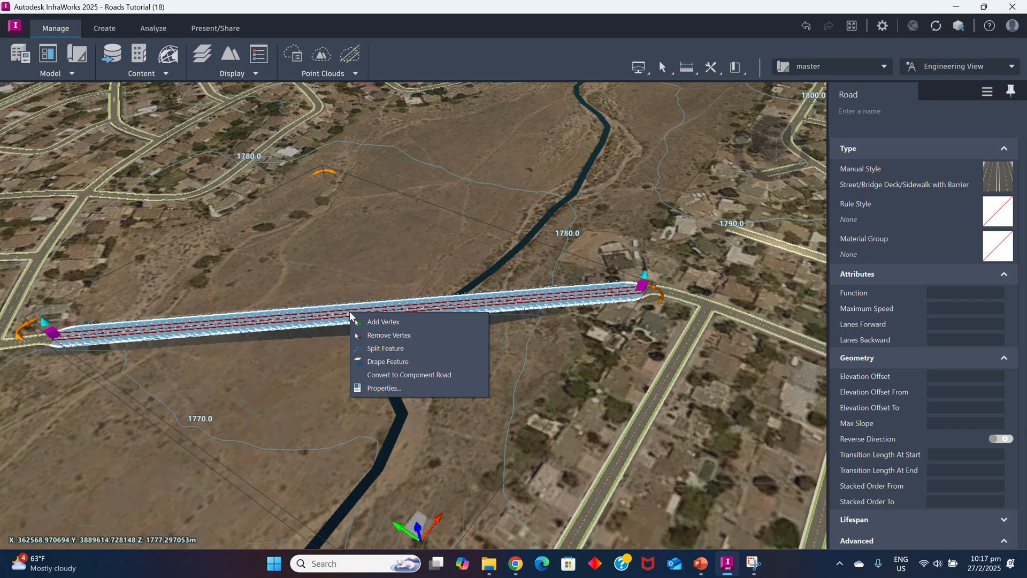
{"action": "left_click", "coordinate": [297, 353]}
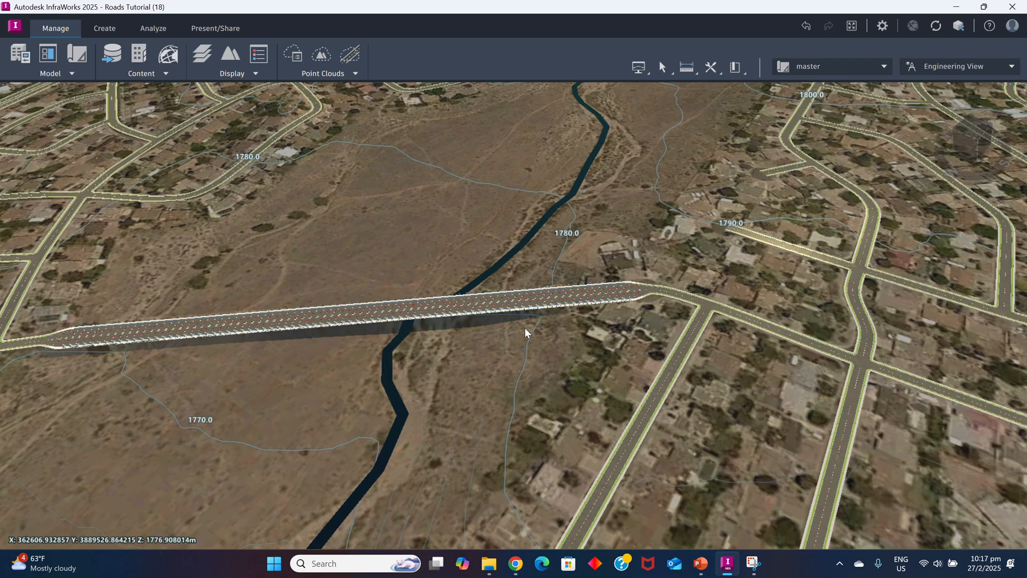
Split the new road near its southeastern end, between the river and the residential street junction
{"action": "left_click", "coordinate": [560, 297]}
{"action": "right_click", "coordinate": [560, 300]}
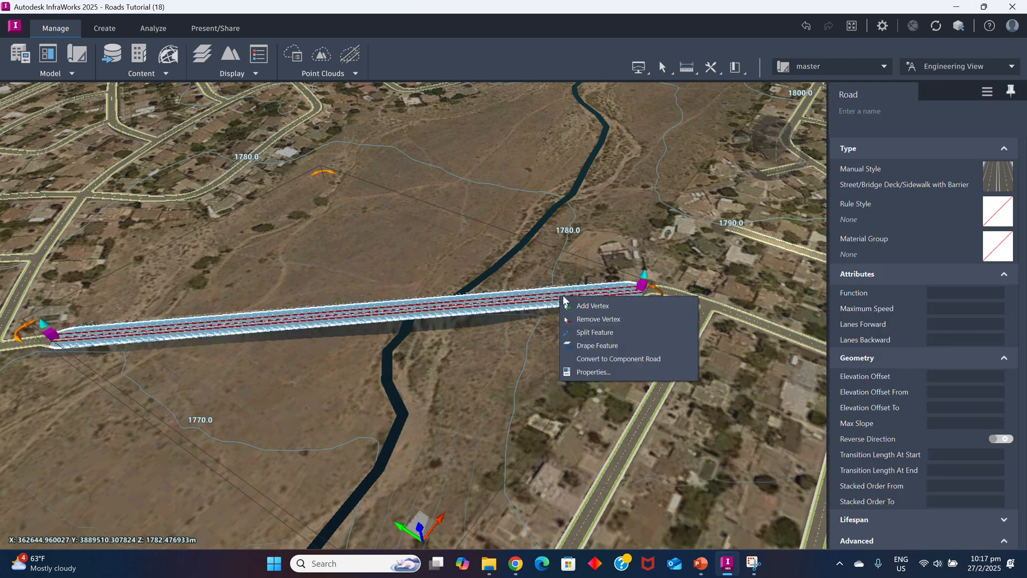
{"action": "left_click", "coordinate": [585, 332]}
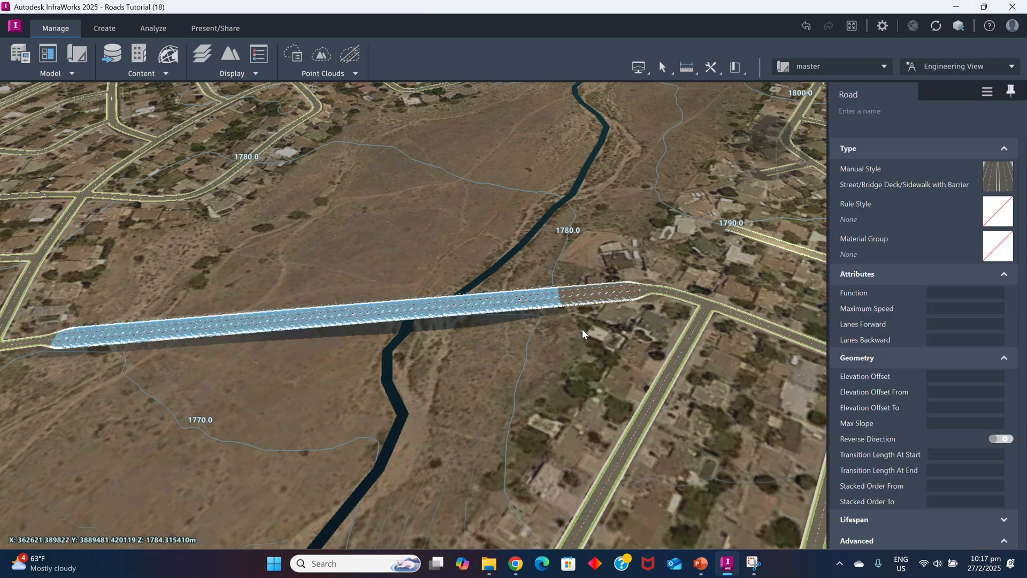
{"action": "left_click", "coordinate": [560, 297]}
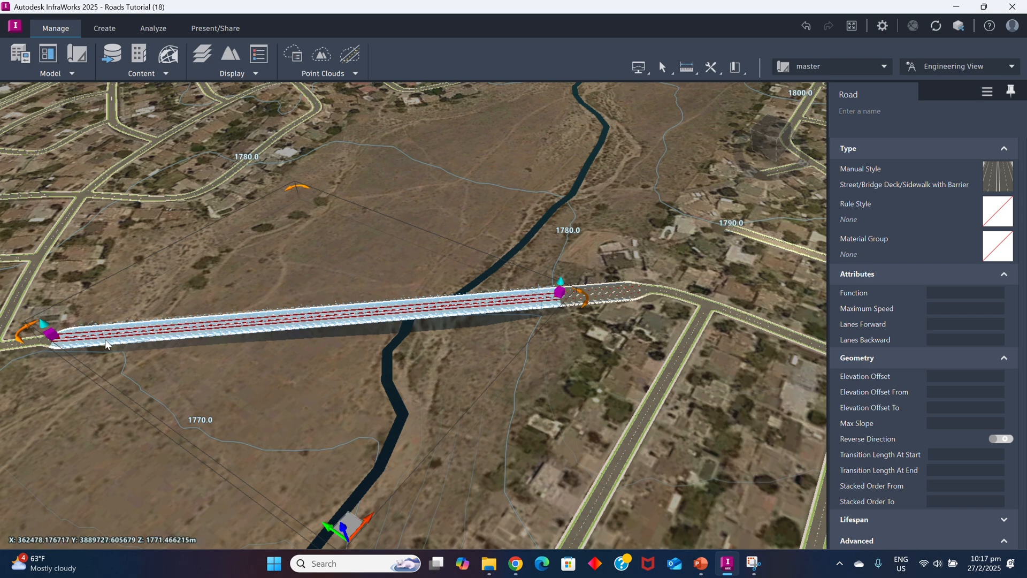
Split the remaining long road section near its northwestern end and select the middle section over the river
{"action": "key", "text": "Escape"}
{"action": "right_click", "coordinate": [144, 335]}
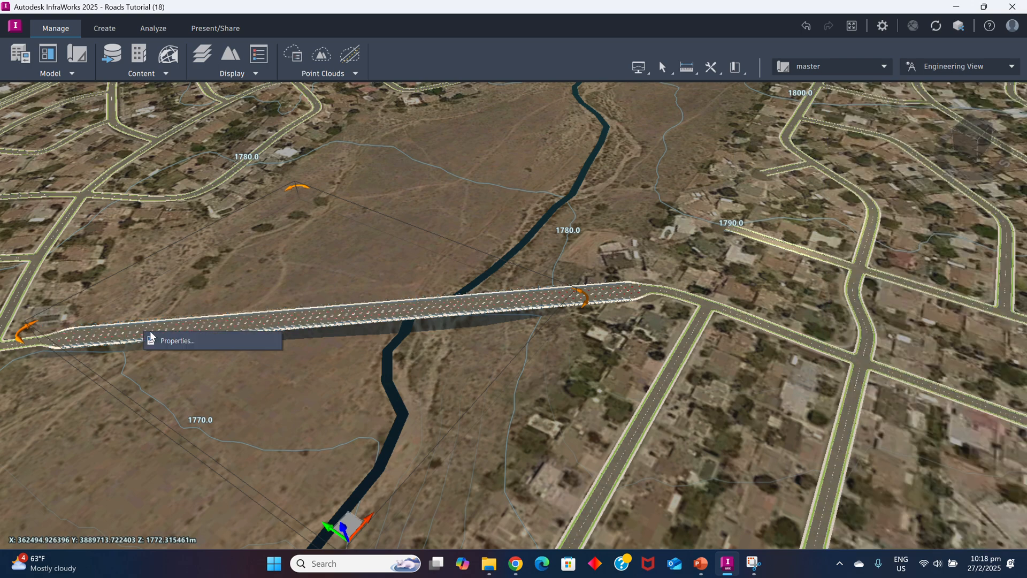
{"action": "left_click", "coordinate": [142, 334]}
{"action": "right_click", "coordinate": [143, 330]}
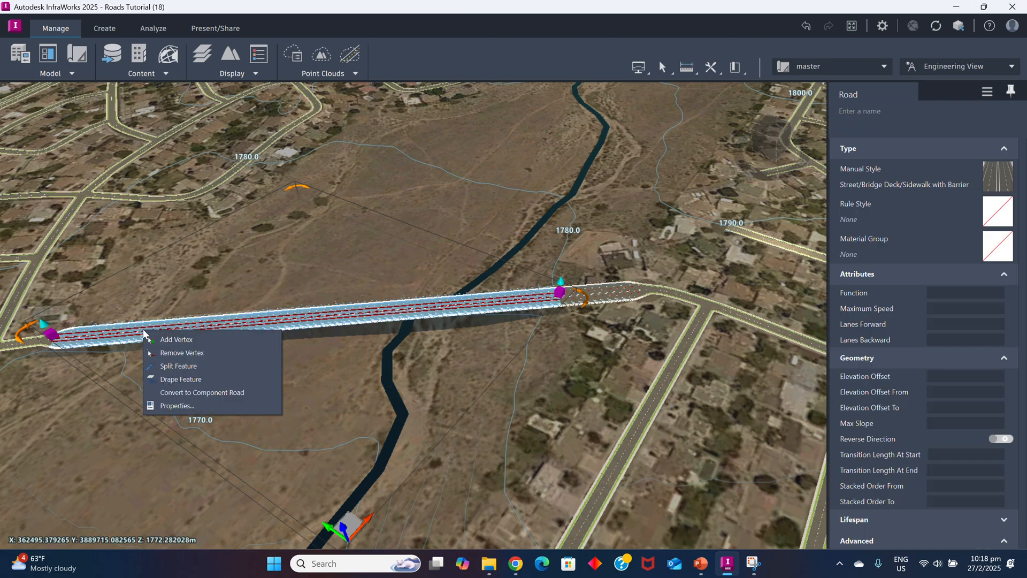
{"action": "left_click", "coordinate": [169, 366]}
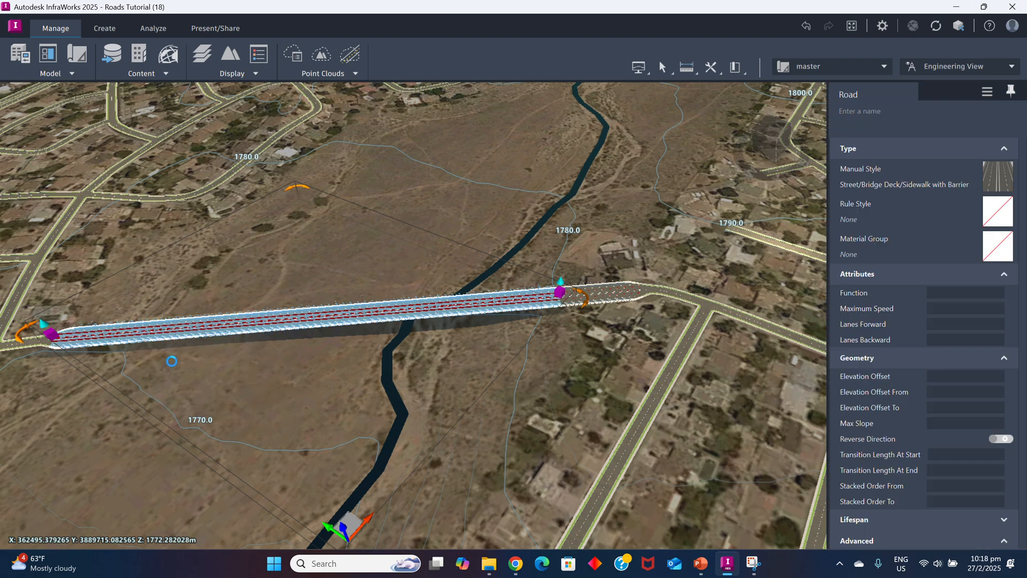
{"action": "left_click", "coordinate": [385, 315]}
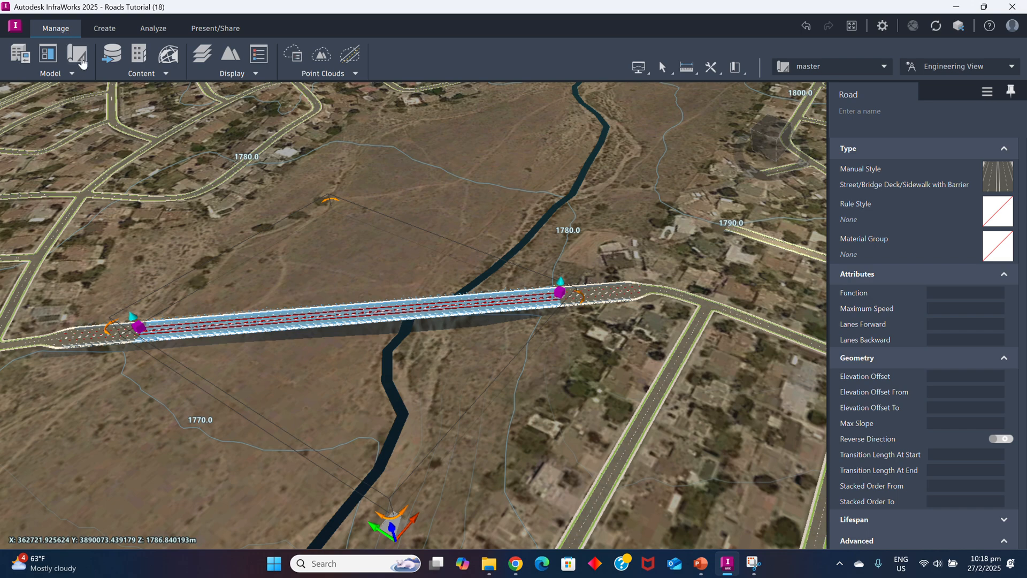
Apply the Bridge style from the Street catalog to the middle road section over the river
{"action": "left_click", "coordinate": [158, 74]}
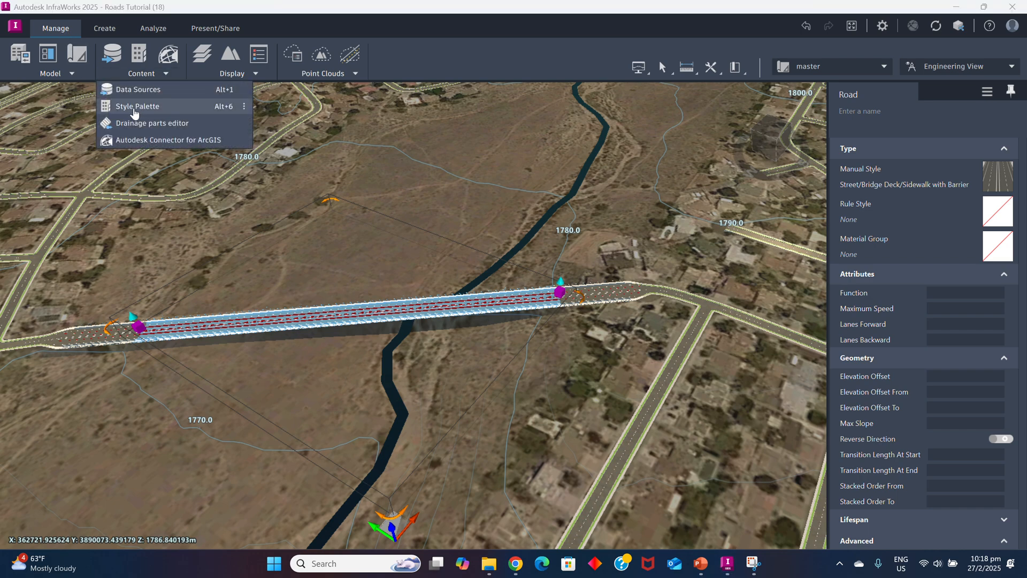
{"action": "left_click", "coordinate": [134, 107]}
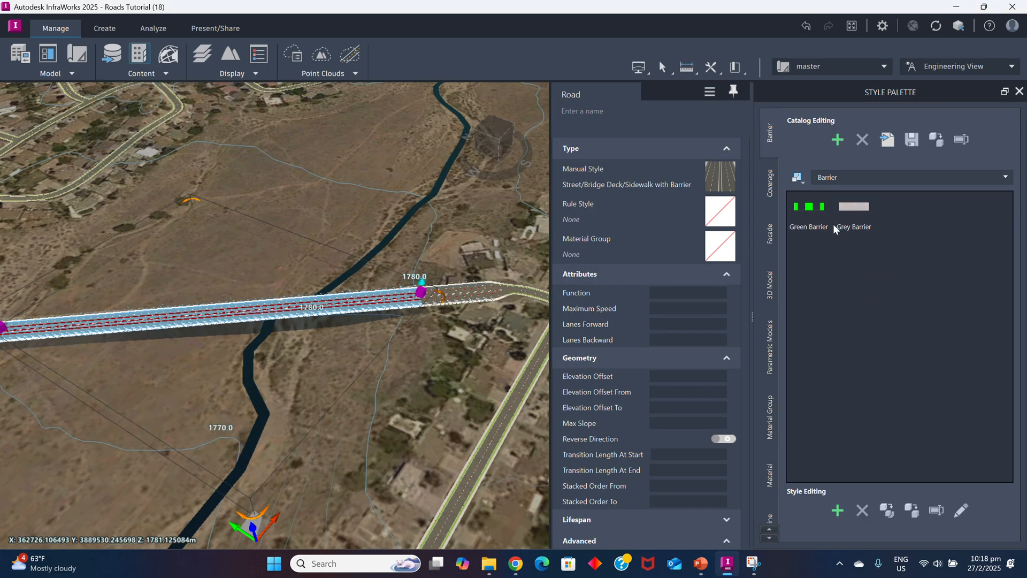
{"action": "scroll", "coordinate": [769, 229], "scroll_direction": "down", "scroll_amount": 8}
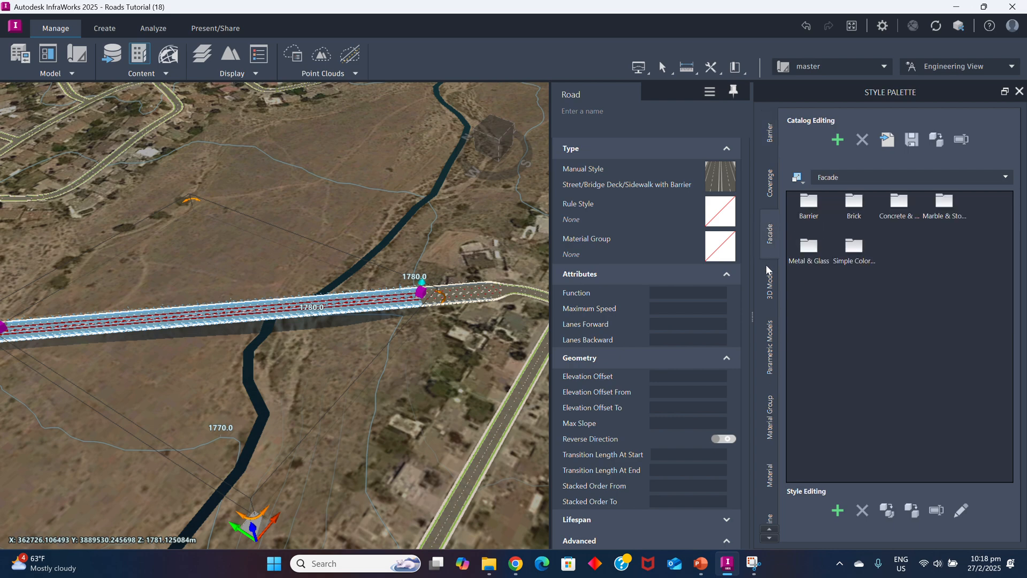
{"action": "scroll", "coordinate": [765, 385], "scroll_direction": "down", "scroll_amount": 4}
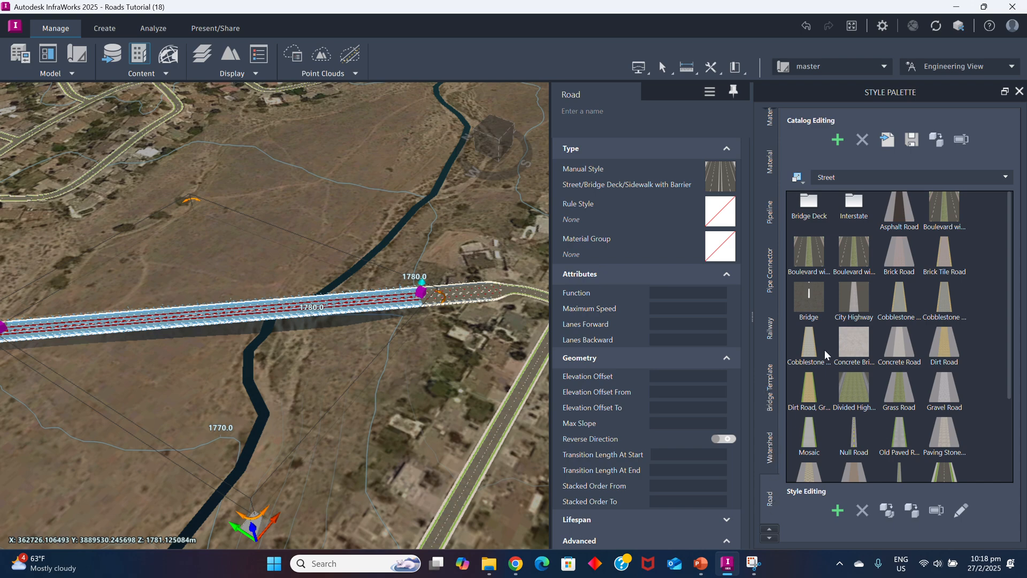
{"action": "left_click", "coordinate": [897, 219]}
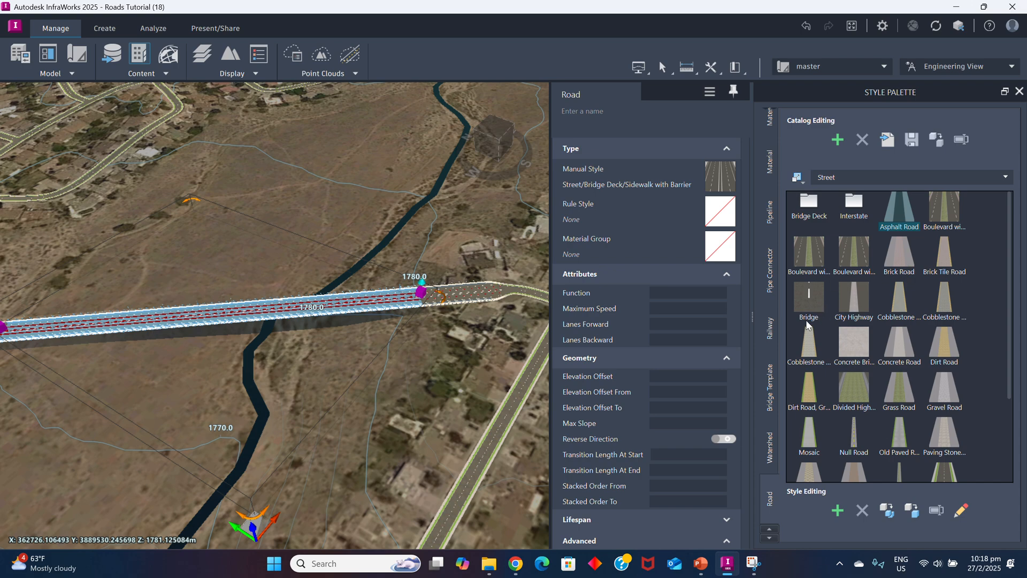
{"action": "left_click", "coordinate": [809, 303]}
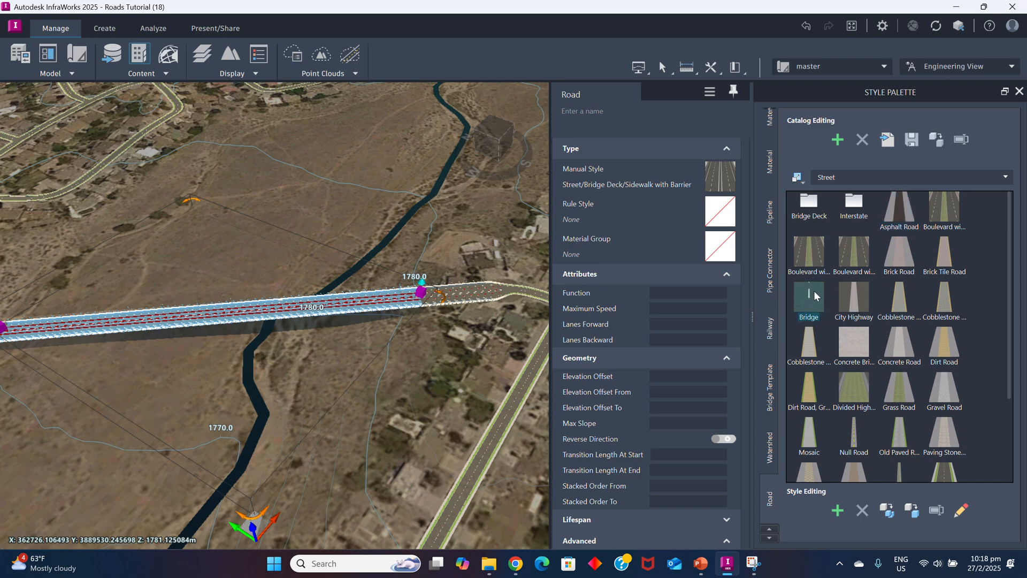
{"action": "left_click_drag", "start_coordinate": [812, 295], "coordinate": [261, 311]}
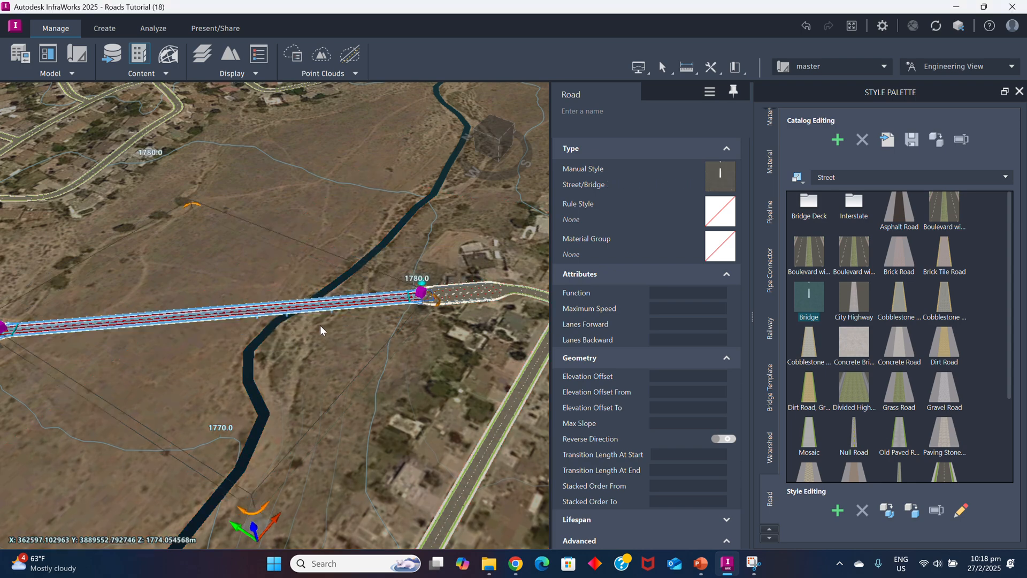
Examine the restyled bridge section from several angles, including its river crossing and its transitions to the road ends
{"action": "scroll", "coordinate": [320, 327], "scroll_direction": "down", "scroll_amount": 4}
{"action": "left_click_drag", "start_coordinate": [320, 338], "coordinate": [349, 330]}
{"action": "scroll", "coordinate": [258, 341], "scroll_direction": "up", "scroll_amount": 4}
{"action": "scroll", "coordinate": [266, 353], "scroll_direction": "down", "scroll_amount": 3}
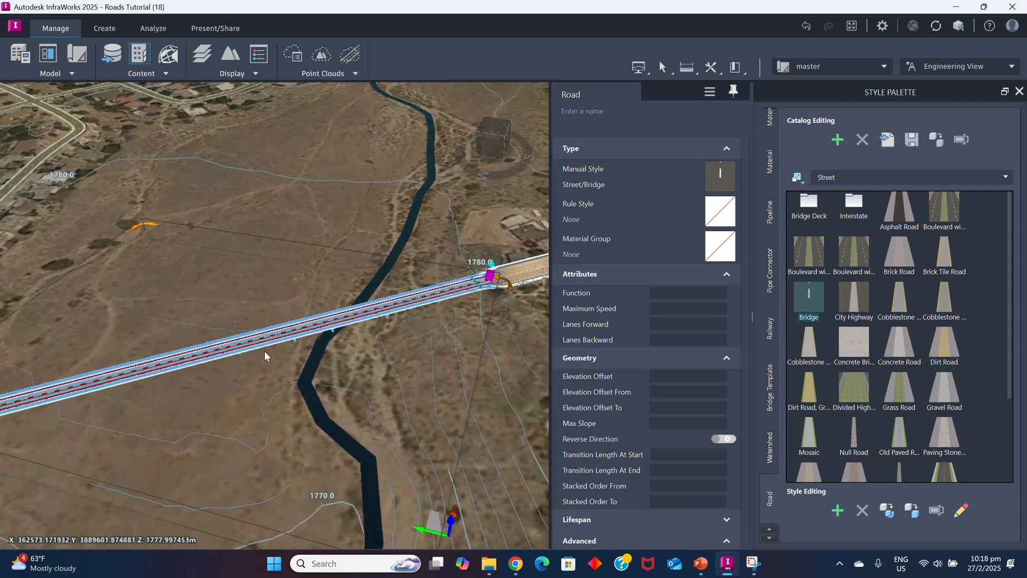
{"action": "left_click_drag", "start_coordinate": [267, 354], "coordinate": [296, 227]}
{"action": "scroll", "coordinate": [257, 293], "scroll_direction": "up", "scroll_amount": 3}
{"action": "scroll", "coordinate": [257, 296], "scroll_direction": "down", "scroll_amount": 5}
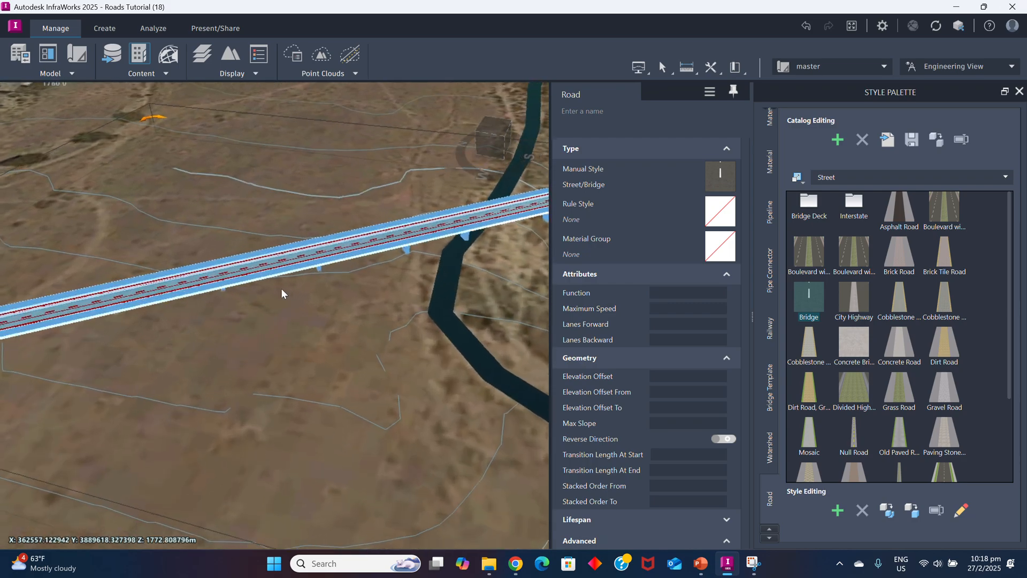
{"action": "left_click_drag", "start_coordinate": [309, 309], "coordinate": [318, 402]}
{"action": "scroll", "coordinate": [318, 304], "scroll_direction": "up", "scroll_amount": 3}
{"action": "scroll", "coordinate": [313, 342], "scroll_direction": "down", "scroll_amount": 3}
{"action": "scroll", "coordinate": [312, 292], "scroll_direction": "up", "scroll_amount": 2}
{"action": "scroll", "coordinate": [311, 305], "scroll_direction": "down", "scroll_amount": 3}
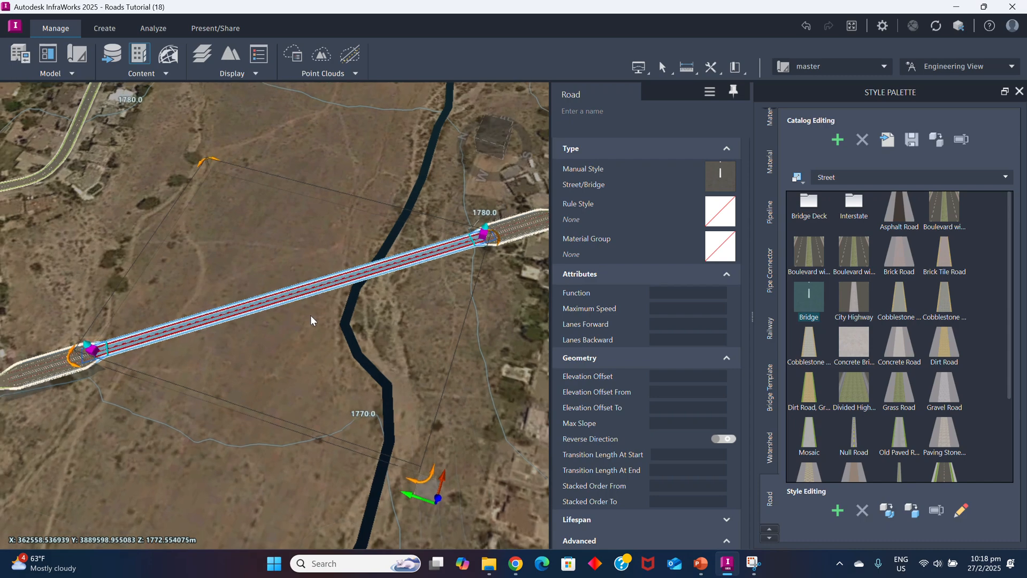
{"action": "left_click_drag", "start_coordinate": [310, 316], "coordinate": [286, 303]}
{"action": "scroll", "coordinate": [285, 312], "scroll_direction": "up", "scroll_amount": 2}
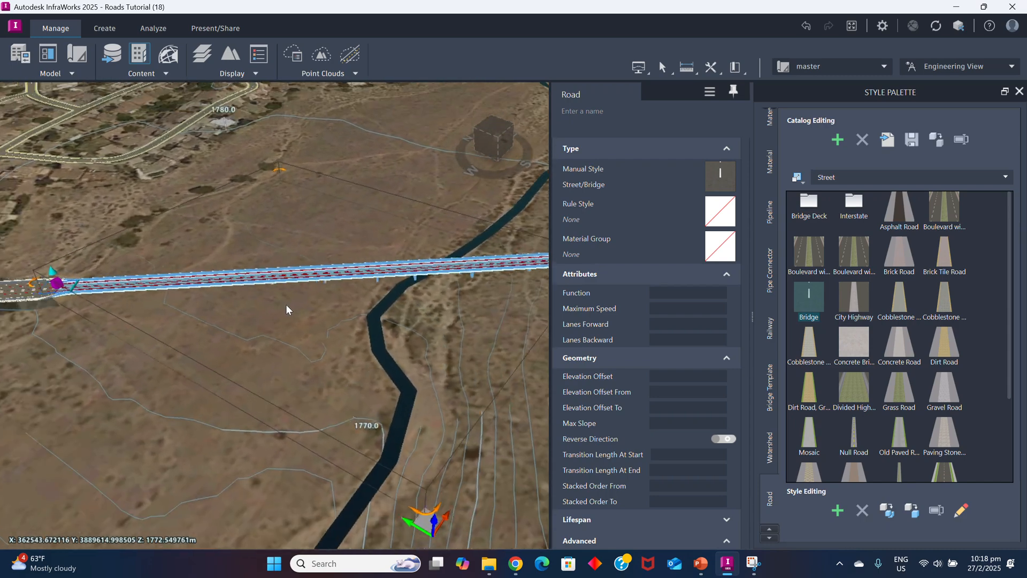
{"action": "scroll", "coordinate": [286, 303], "scroll_direction": "down", "scroll_amount": 2}
Close the Style Palette and examine the bridge's piers and deck up close and along the full span
{"action": "left_click", "coordinate": [1019, 92]}
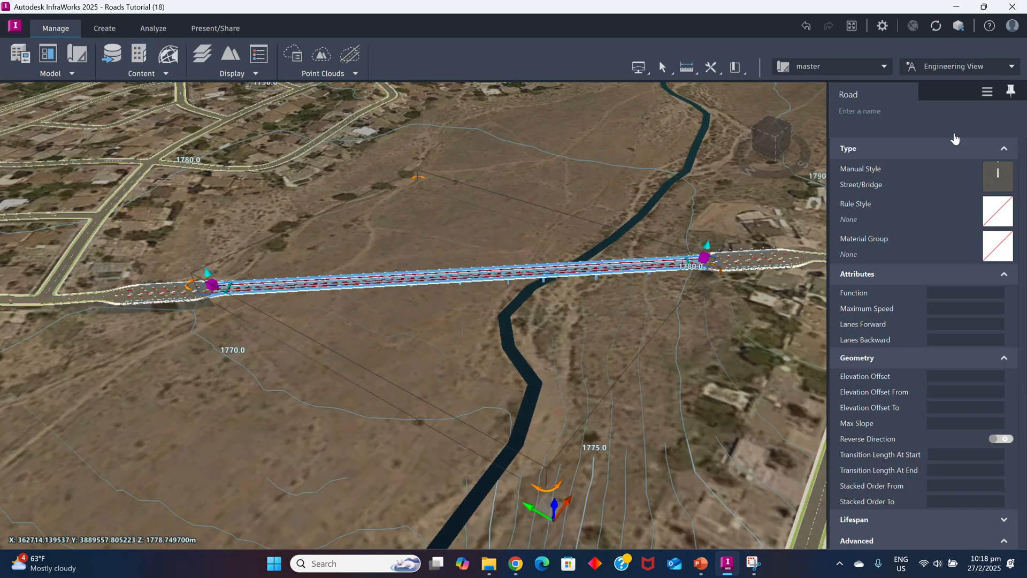
{"action": "scroll", "coordinate": [439, 290], "scroll_direction": "up", "scroll_amount": 3}
{"action": "scroll", "coordinate": [466, 293], "scroll_direction": "up", "scroll_amount": 4}
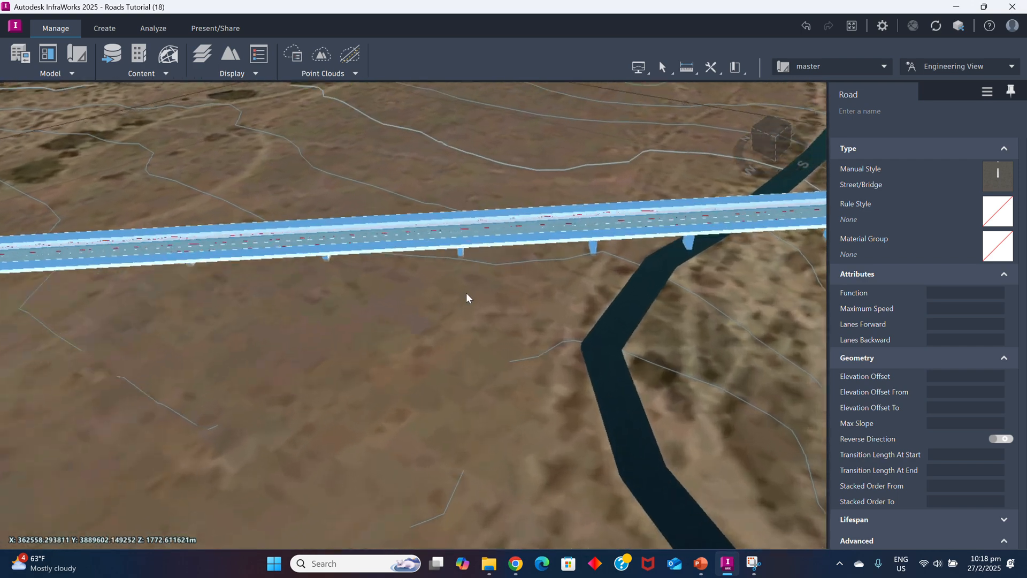
{"action": "left_click_drag", "start_coordinate": [486, 253], "coordinate": [454, 207]}
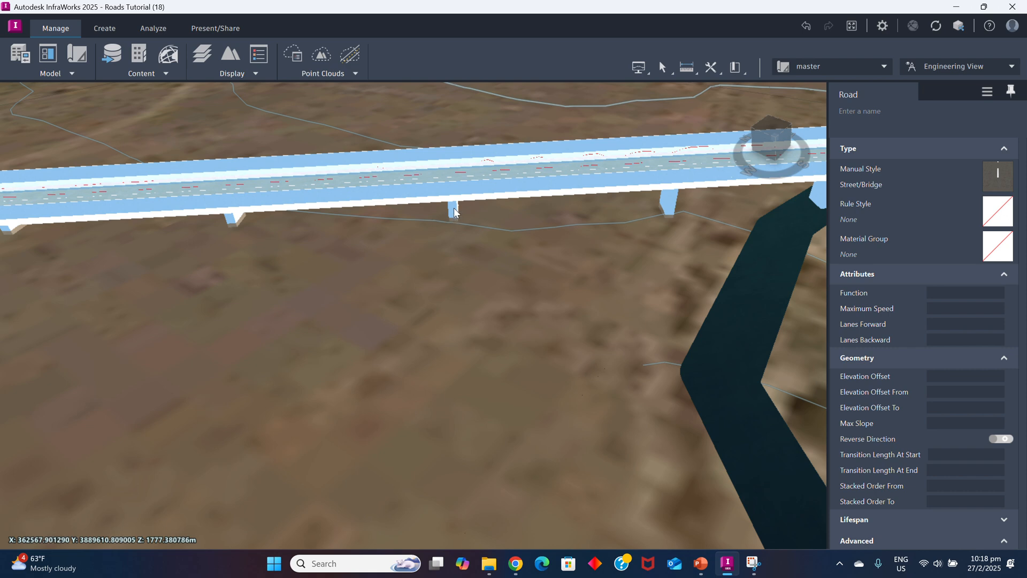
{"action": "scroll", "coordinate": [452, 218], "scroll_direction": "down", "scroll_amount": 2}
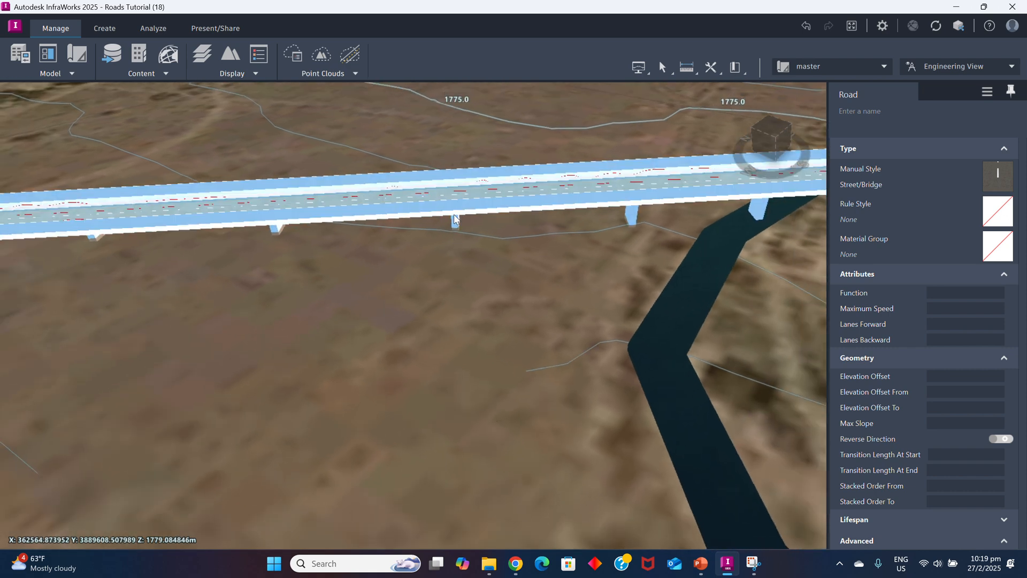
{"action": "scroll", "coordinate": [457, 200], "scroll_direction": "down", "scroll_amount": 3}
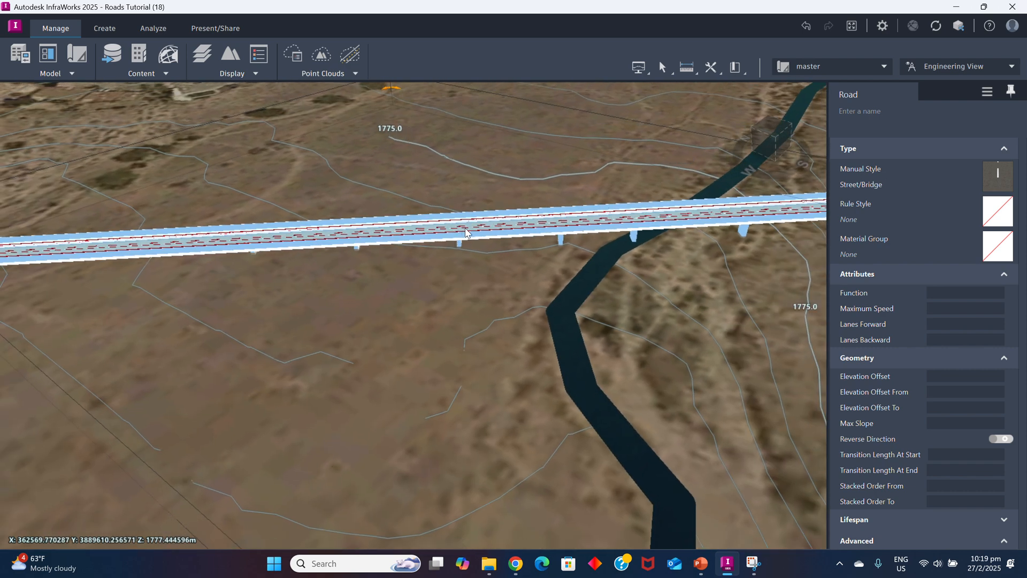
{"action": "scroll", "coordinate": [456, 249], "scroll_direction": "down", "scroll_amount": 1}
{"action": "scroll", "coordinate": [454, 253], "scroll_direction": "down", "scroll_amount": 2}
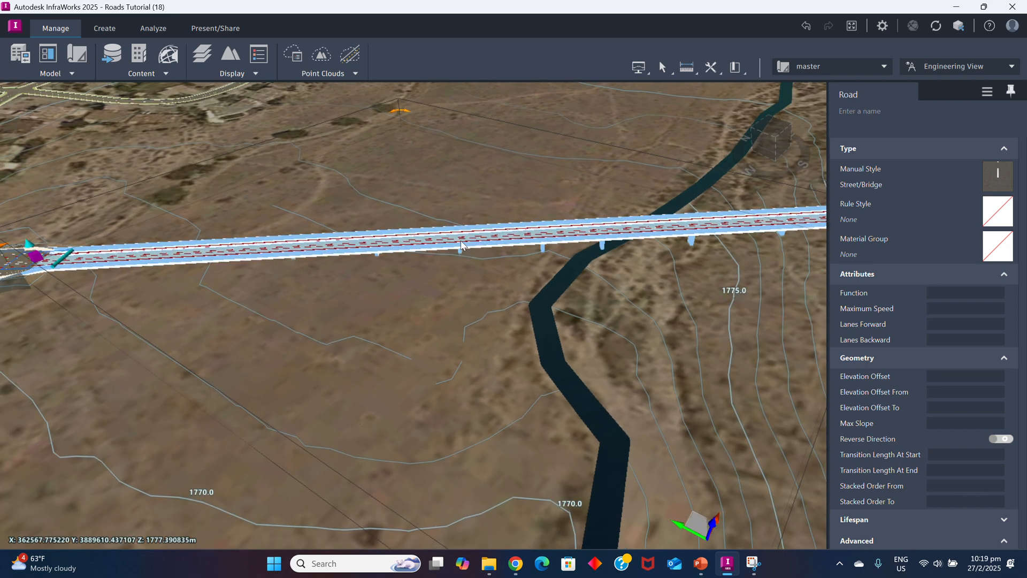
{"action": "scroll", "coordinate": [460, 250], "scroll_direction": "up", "scroll_amount": 3}
{"action": "scroll", "coordinate": [458, 235], "scroll_direction": "up", "scroll_amount": 3}
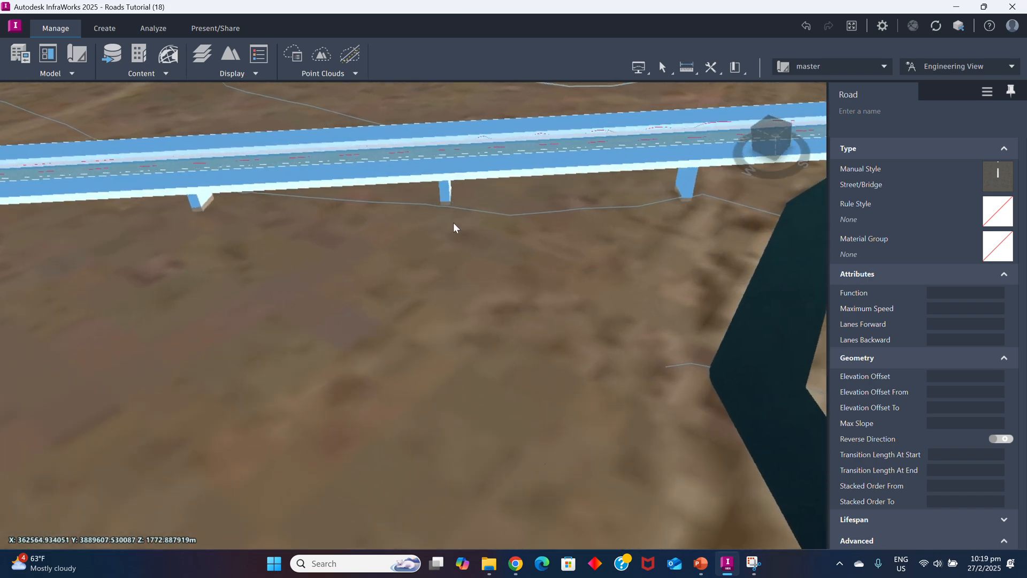
{"action": "scroll", "coordinate": [407, 214], "scroll_direction": "down", "scroll_amount": 6}
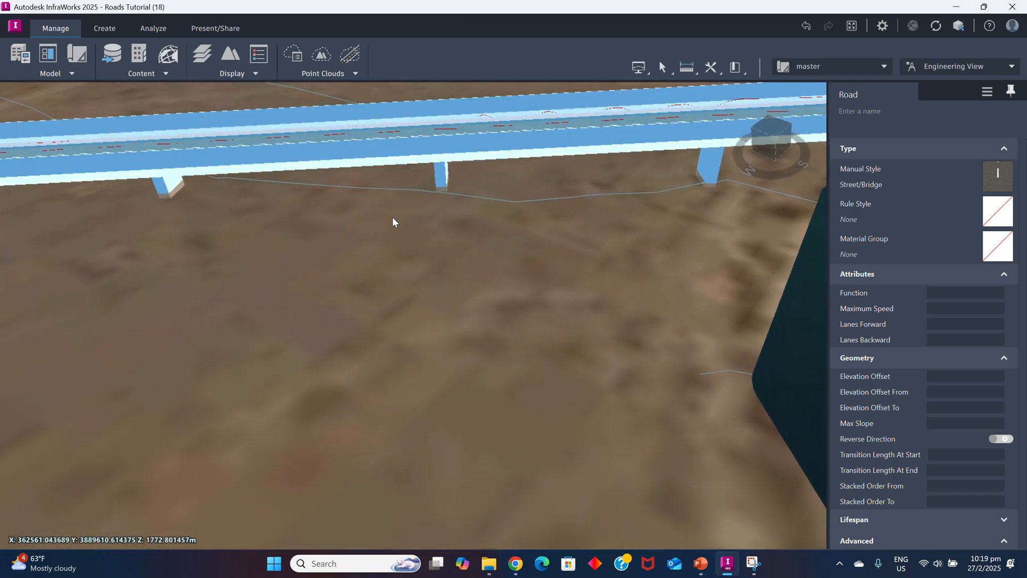
{"action": "scroll", "coordinate": [438, 316], "scroll_direction": "down", "scroll_amount": 4}
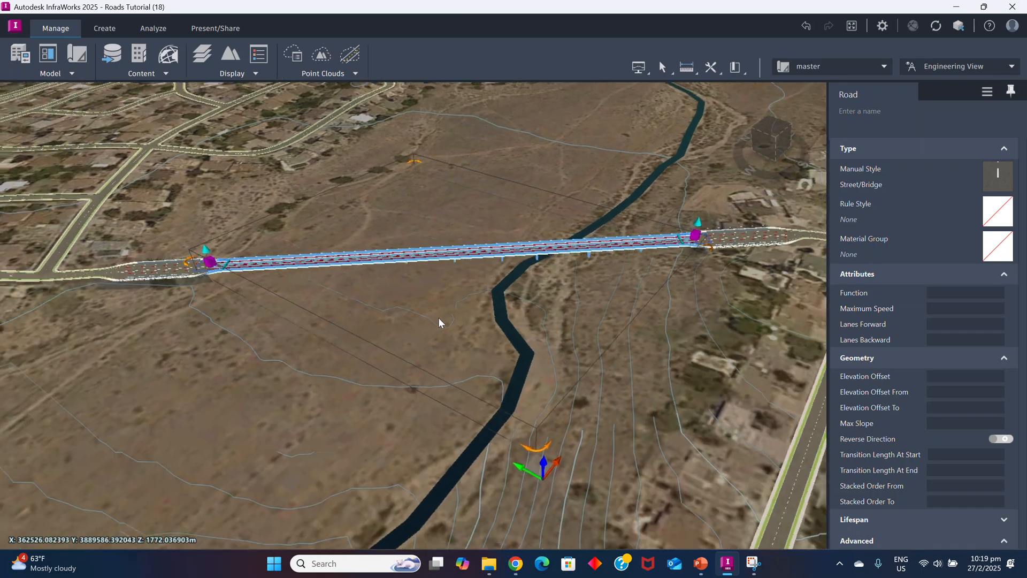
Select the bridge at one of its piers and examine which edit options it offers
{"action": "left_click", "coordinate": [422, 248]}
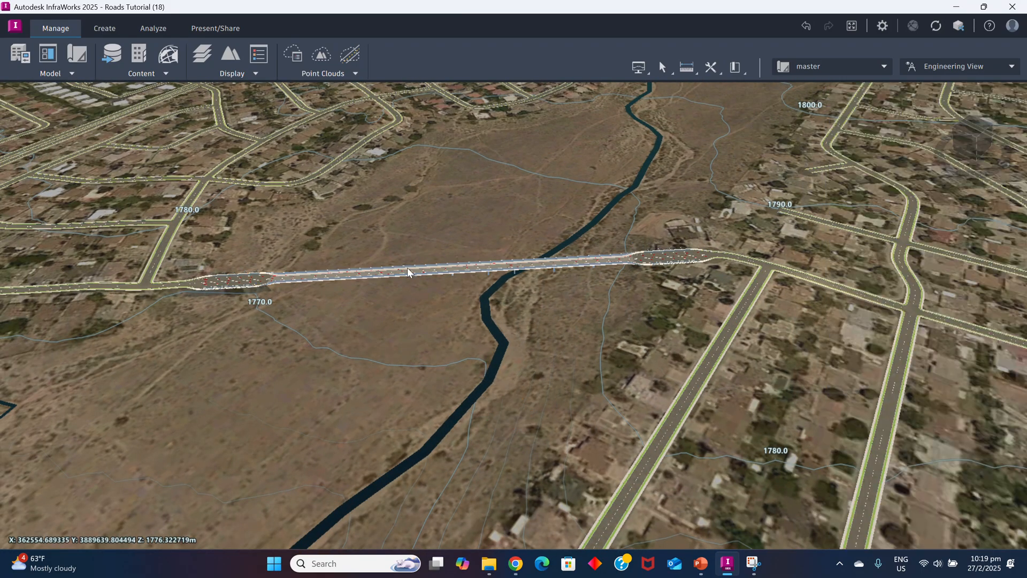
{"action": "scroll", "coordinate": [433, 258], "scroll_direction": "up", "scroll_amount": 5}
{"action": "scroll", "coordinate": [428, 241], "scroll_direction": "up", "scroll_amount": 4}
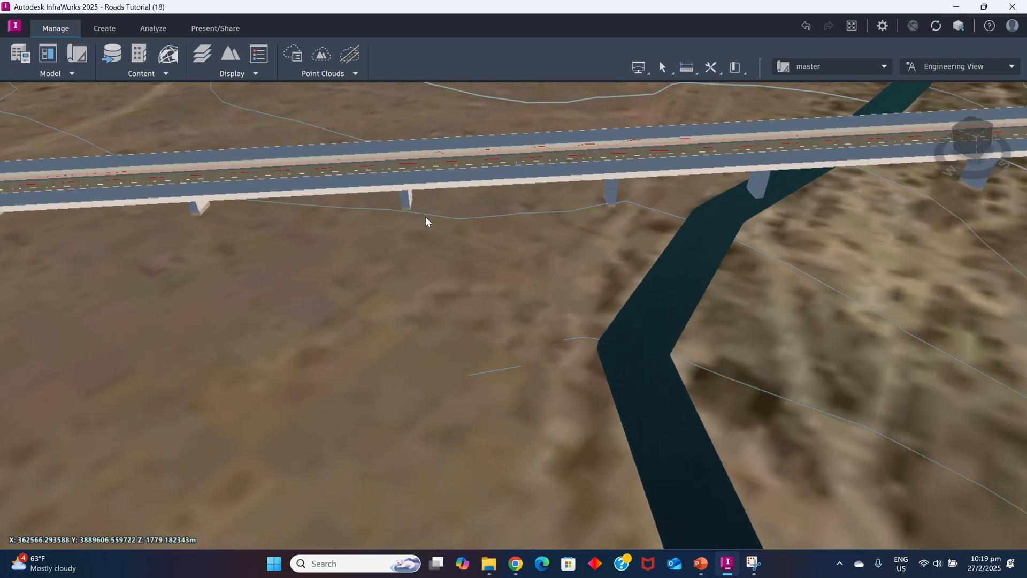
{"action": "left_click", "coordinate": [401, 182]}
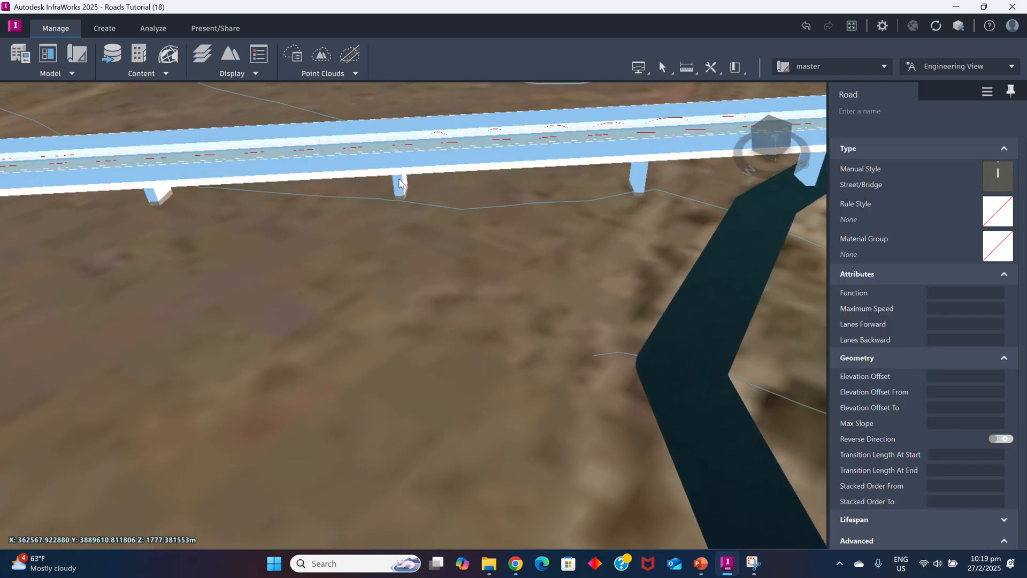
{"action": "right_click", "coordinate": [399, 183]}
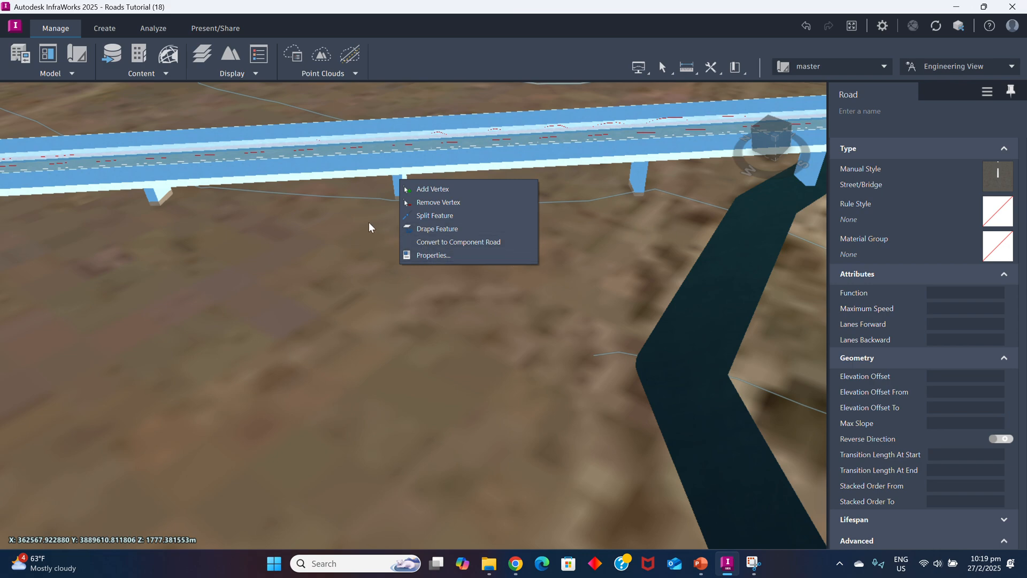
{"action": "scroll", "coordinate": [353, 239], "scroll_direction": "down", "scroll_amount": 6}
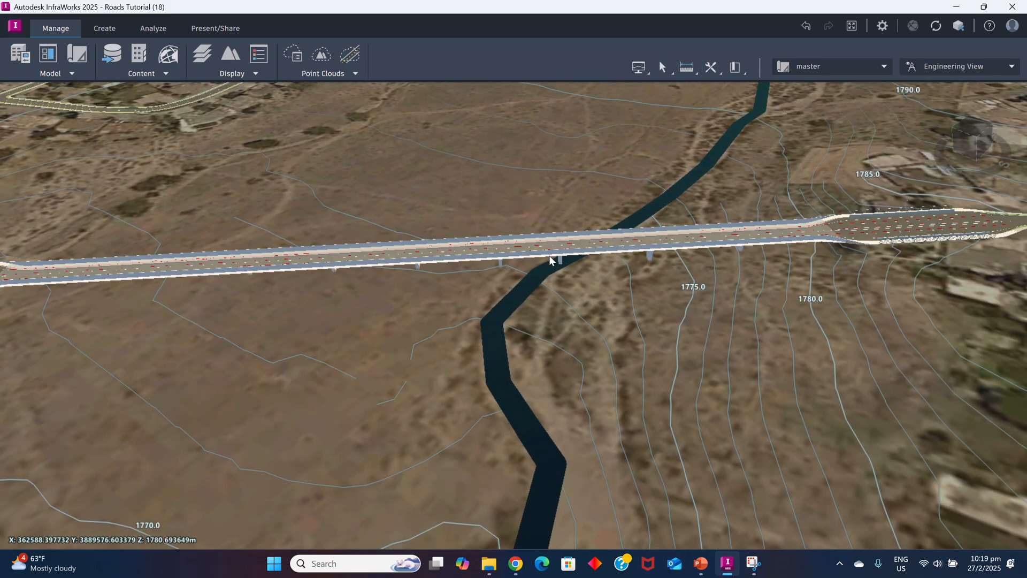
Add a vertex near the middle of the bridge and raise it to an elevation of about 1800.6 m to arch the deck
{"action": "left_click", "coordinate": [420, 251]}
{"action": "scroll", "coordinate": [422, 251], "scroll_direction": "down", "scroll_amount": 2}
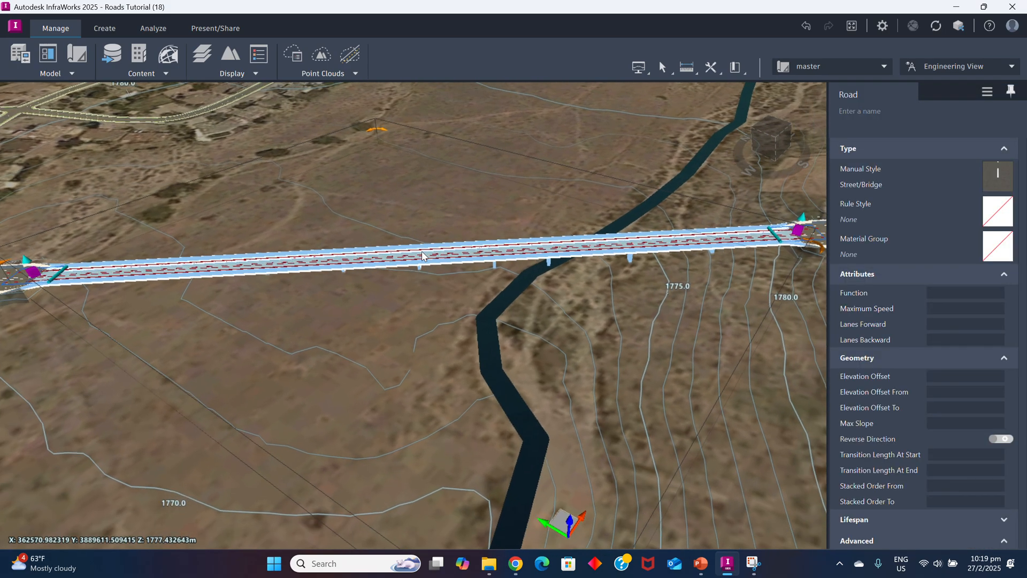
{"action": "right_click", "coordinate": [437, 256]}
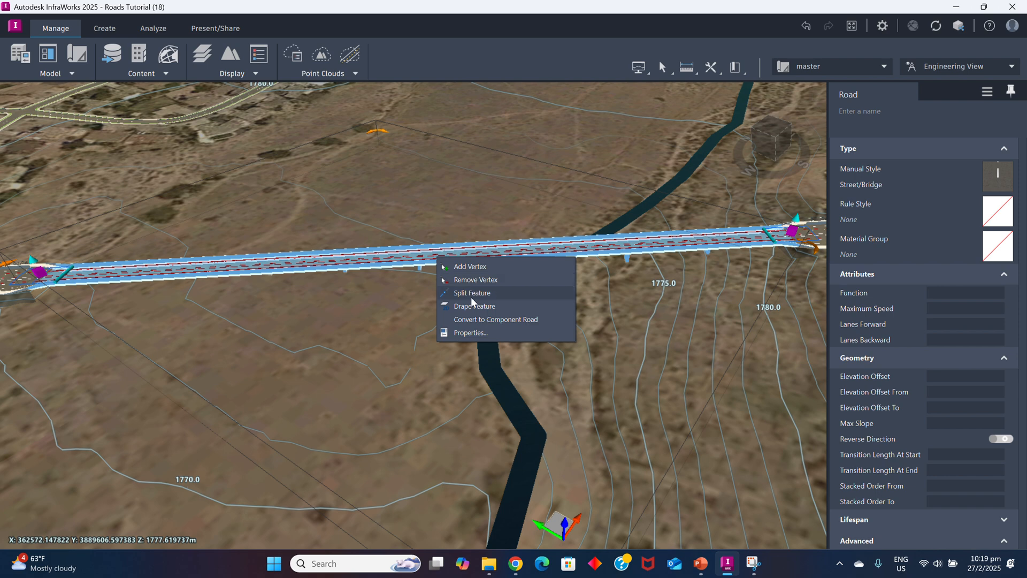
{"action": "left_click", "coordinate": [471, 267]}
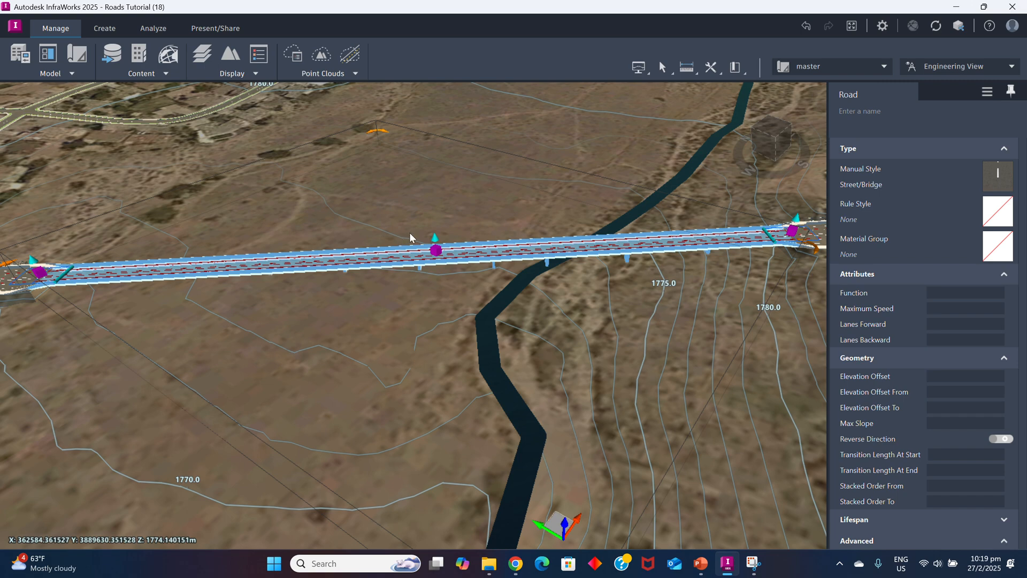
{"action": "left_click_drag", "start_coordinate": [437, 236], "coordinate": [440, 187]}
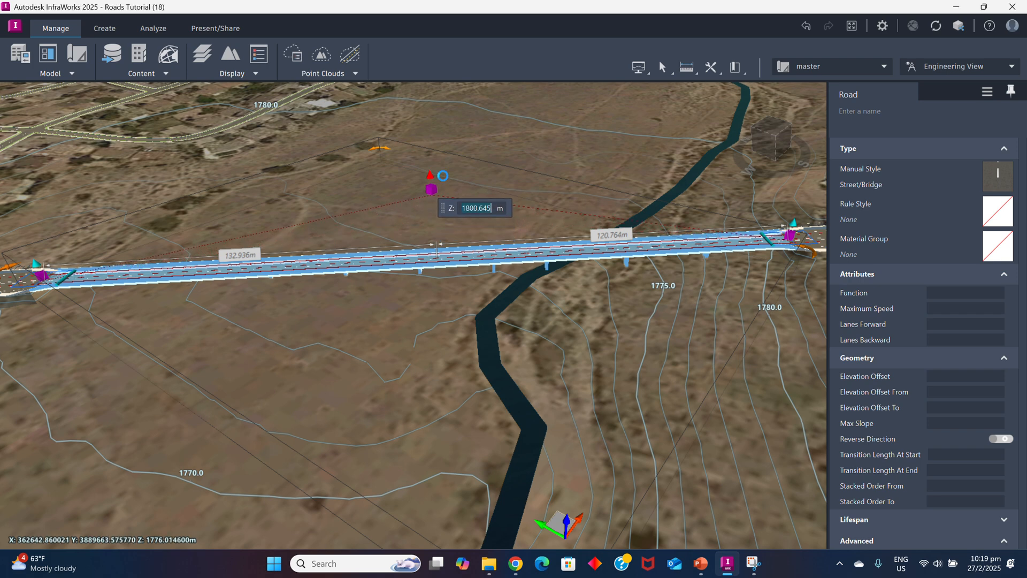
{"action": "left_click", "coordinate": [440, 258]}
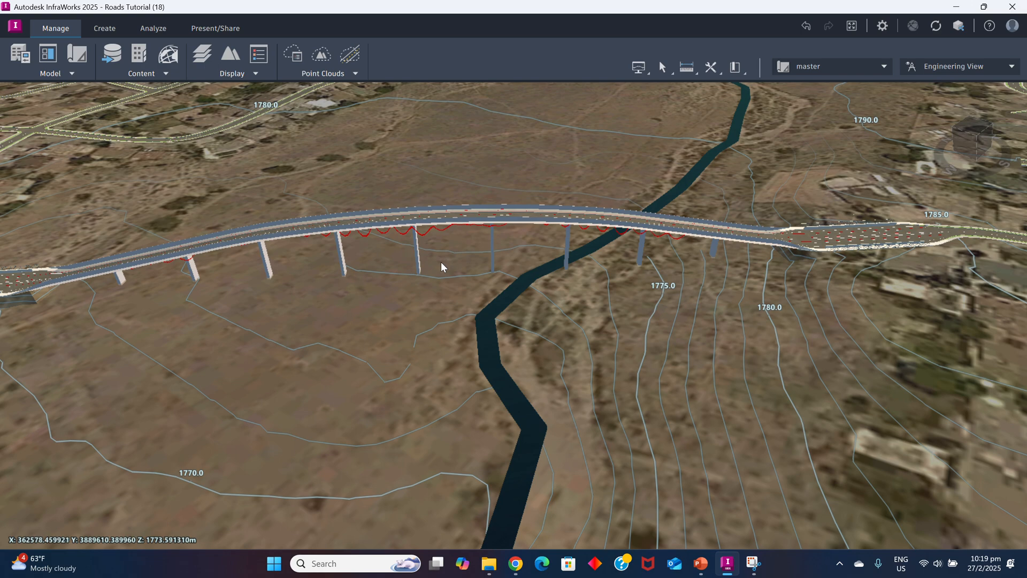
{"action": "scroll", "coordinate": [436, 270], "scroll_direction": "down", "scroll_amount": 5}
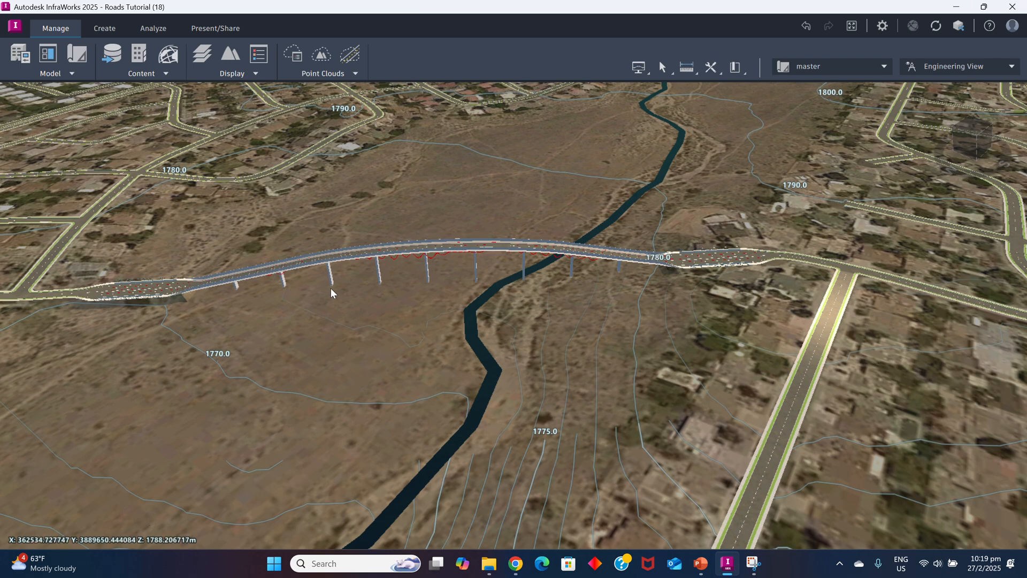
Check the edit options for the arched bridge near its raised vertex
{"action": "left_click", "coordinate": [426, 250]}
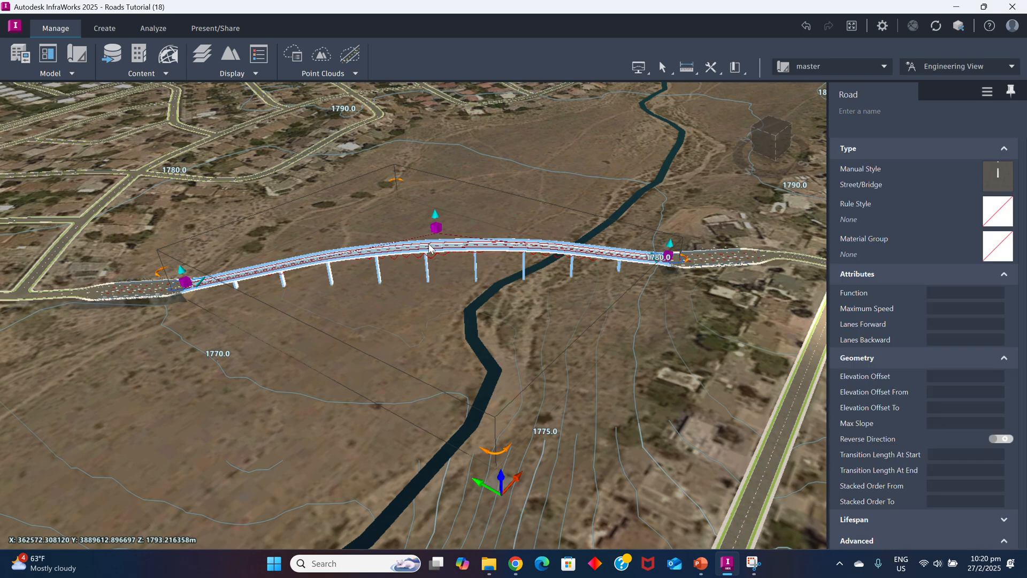
{"action": "right_click", "coordinate": [430, 248]}
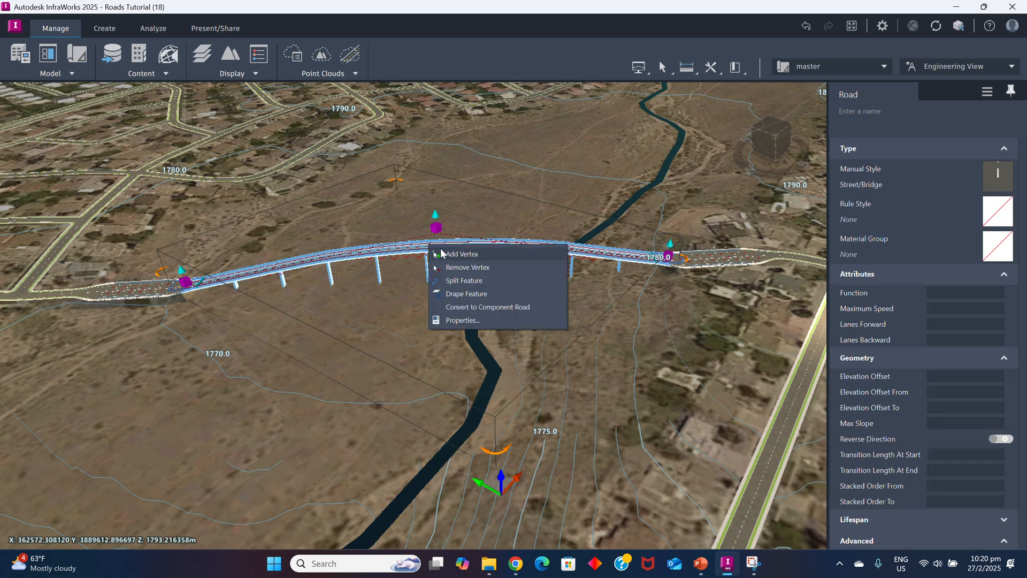
{"action": "left_click", "coordinate": [385, 313]}
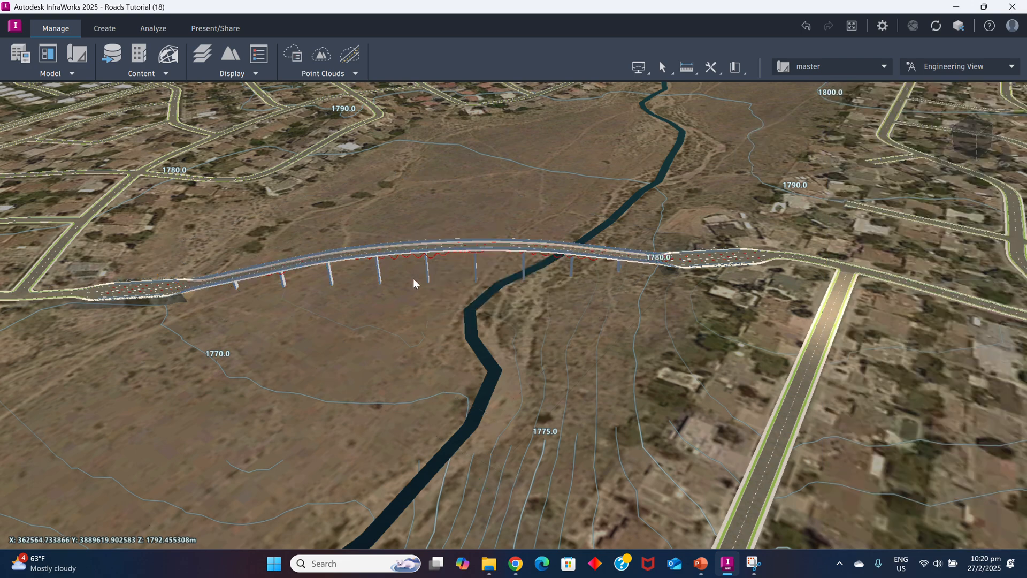
{"action": "left_click", "coordinate": [428, 251]}
{"action": "right_click", "coordinate": [428, 250]}
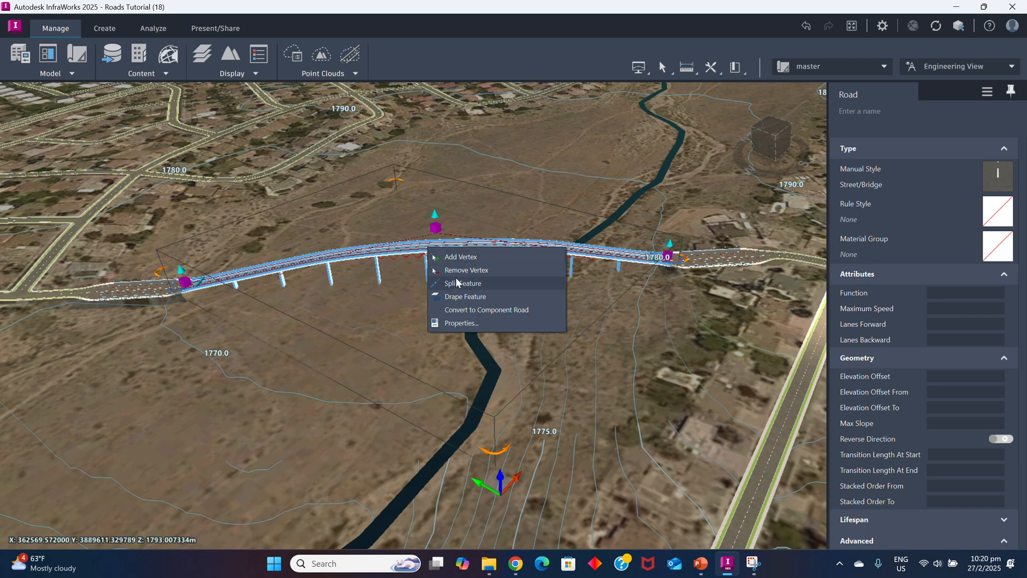
{"action": "left_click", "coordinate": [387, 297]}
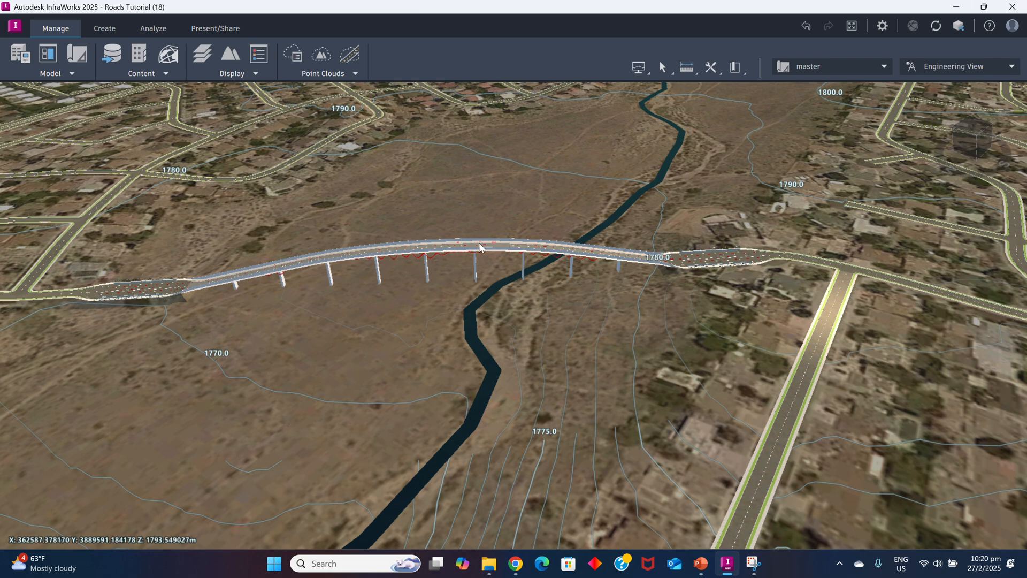
Examine the arched deck and its piers up close and recheck the feature options between the raised vertex and the river
{"action": "left_click", "coordinate": [479, 243]}
{"action": "scroll", "coordinate": [479, 242], "scroll_direction": "up", "scroll_amount": 5}
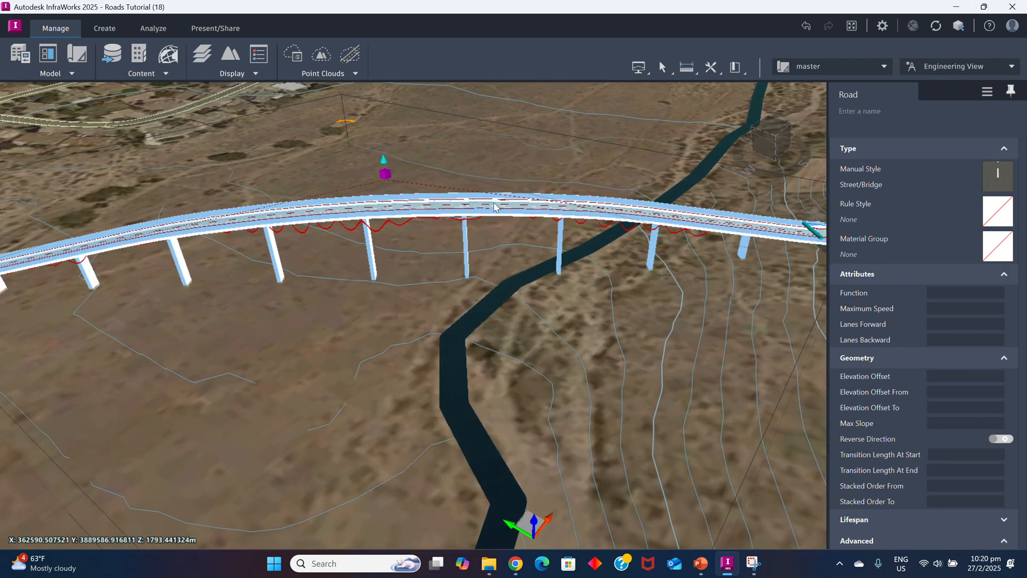
{"action": "left_click", "coordinate": [486, 244]}
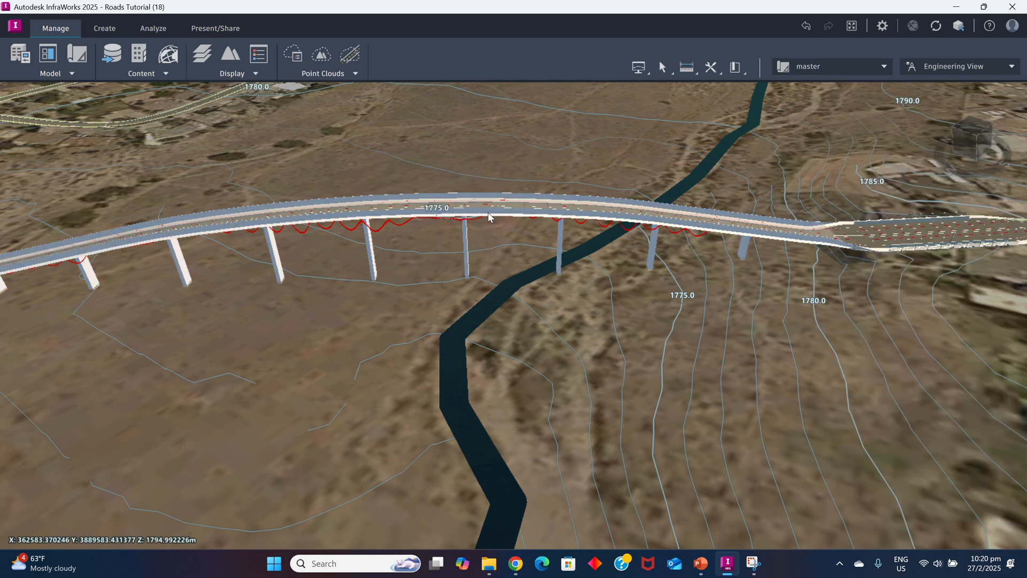
{"action": "left_click", "coordinate": [483, 201]}
{"action": "right_click", "coordinate": [479, 206]}
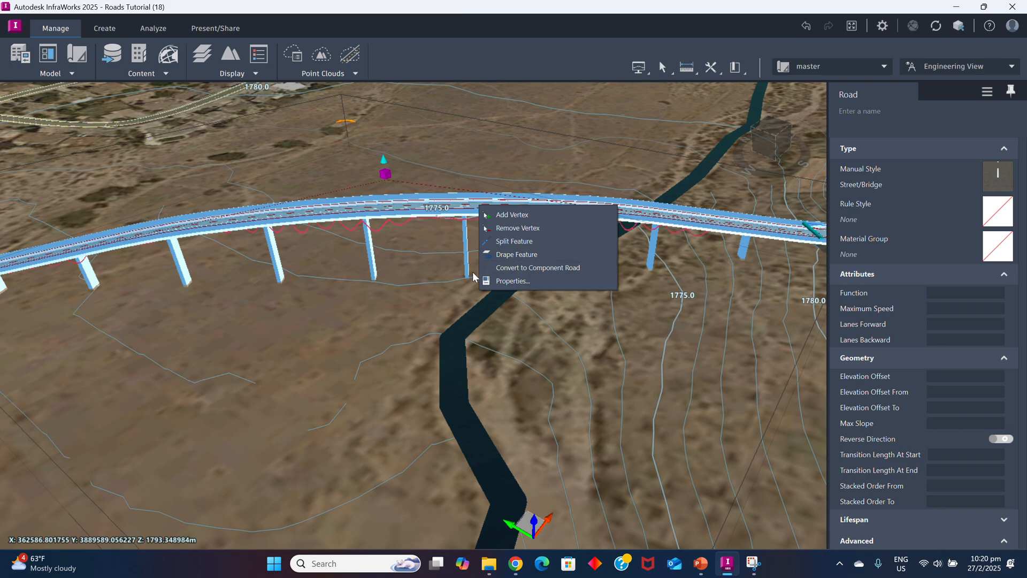
{"action": "left_click", "coordinate": [435, 299]}
{"action": "scroll", "coordinate": [427, 291], "scroll_direction": "down", "scroll_amount": 5}
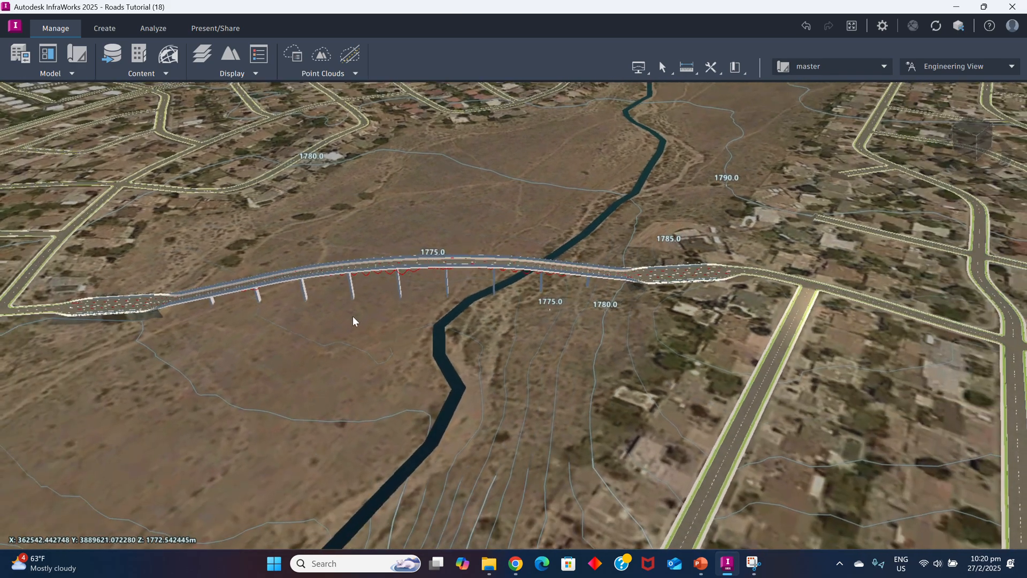
Examine the arched bridge from above, including its transition to the widened road at the northwestern end
{"action": "left_click_drag", "start_coordinate": [352, 316], "coordinate": [357, 375]}
{"action": "scroll", "coordinate": [357, 375], "scroll_direction": "down", "scroll_amount": 1}
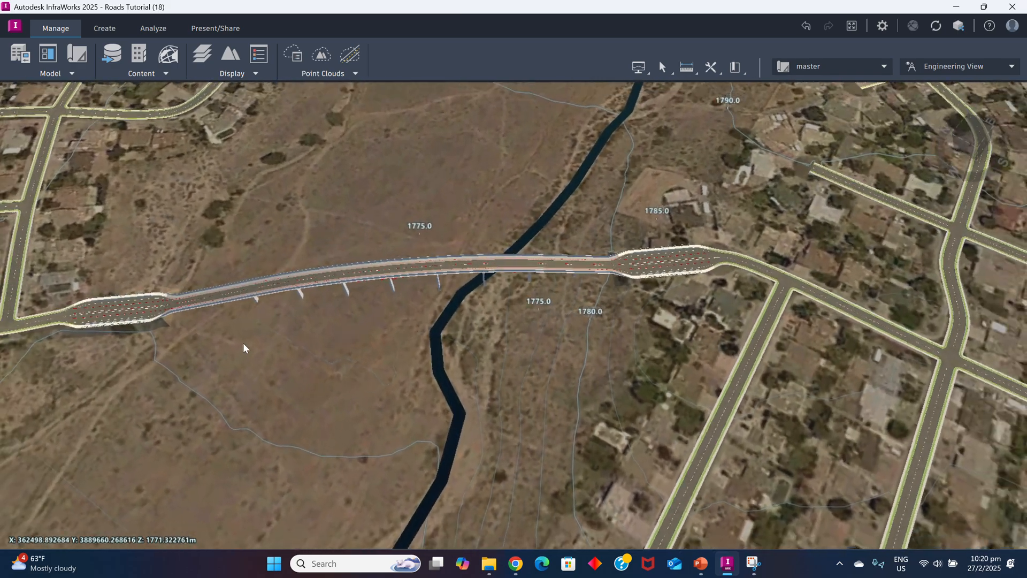
{"action": "left_click_drag", "start_coordinate": [243, 343], "coordinate": [185, 343]}
{"action": "scroll", "coordinate": [157, 203], "scroll_direction": "up", "scroll_amount": 5}
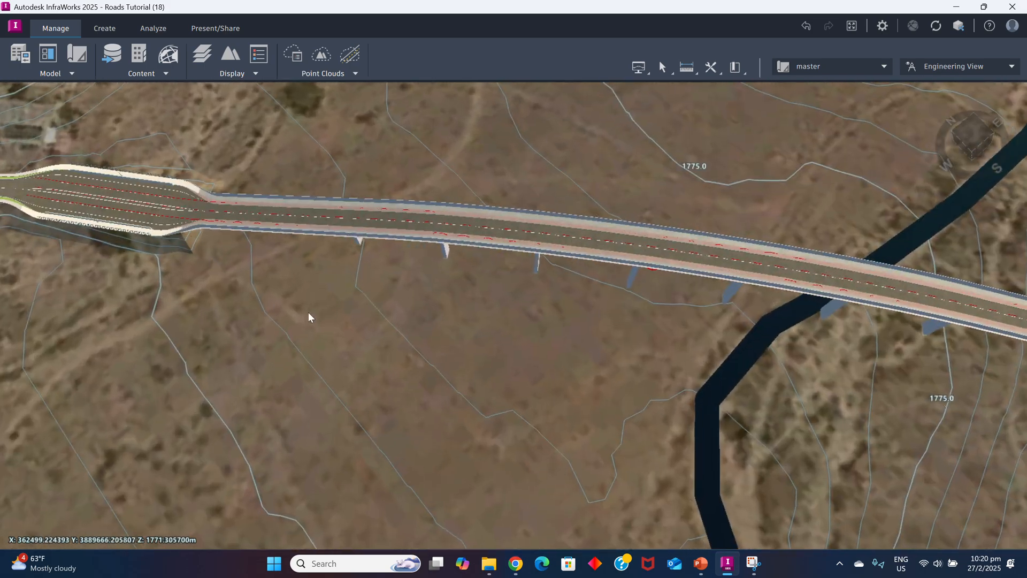
{"action": "middle_click_drag", "start_coordinate": [368, 321], "coordinate": [470, 336]}
{"action": "scroll", "coordinate": [323, 297], "scroll_direction": "up", "scroll_amount": 2}
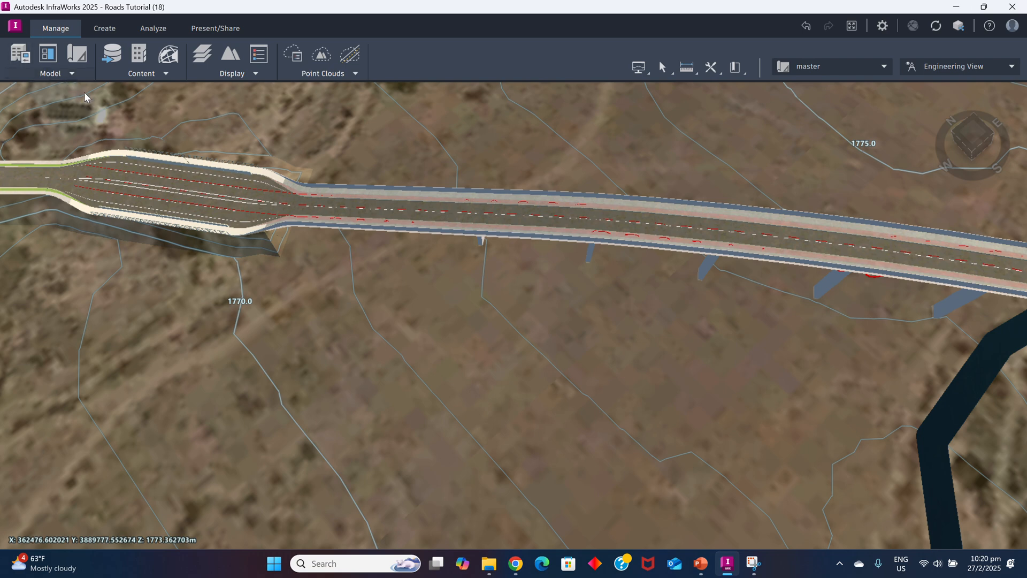
Open the Style Palette and clear the bridge selection
{"action": "left_click", "coordinate": [300, 205]}
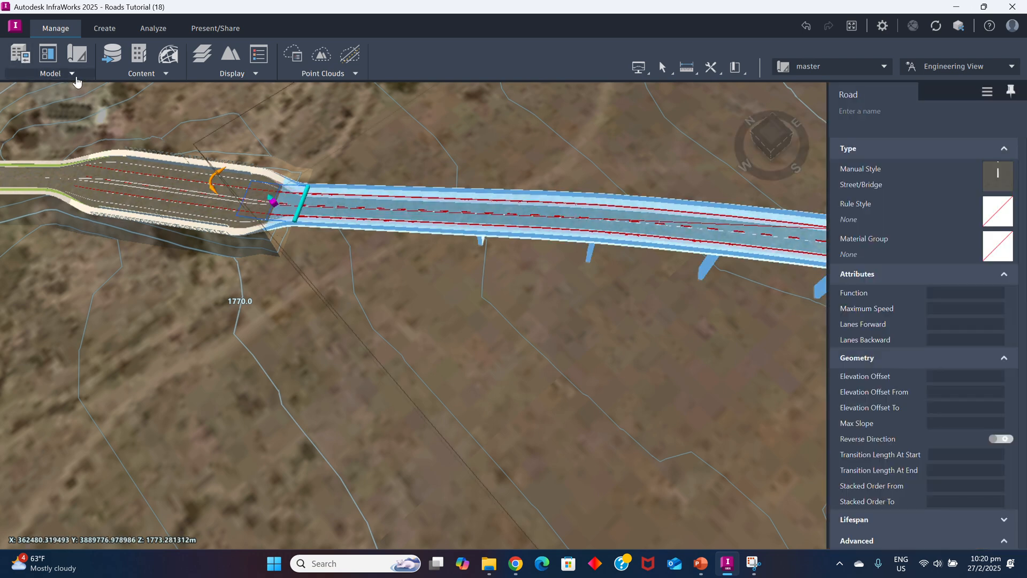
{"action": "left_click", "coordinate": [72, 74]}
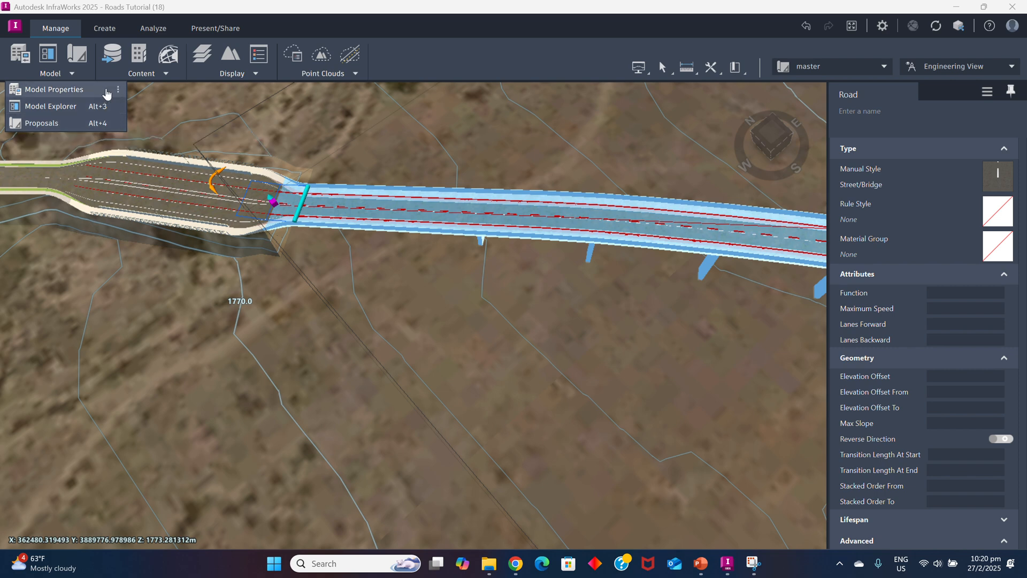
{"action": "left_click", "coordinate": [166, 75]}
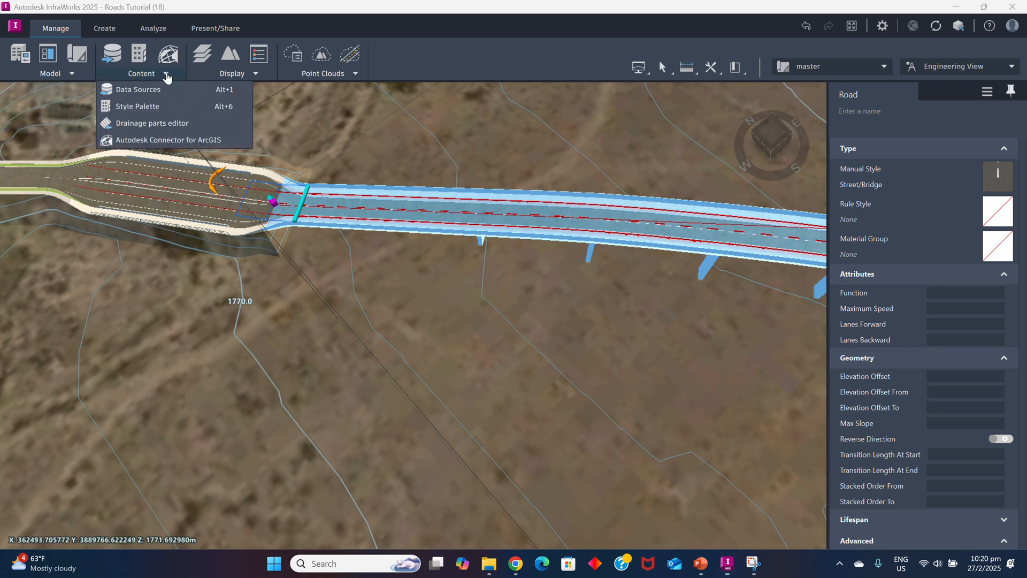
{"action": "left_click", "coordinate": [132, 107]}
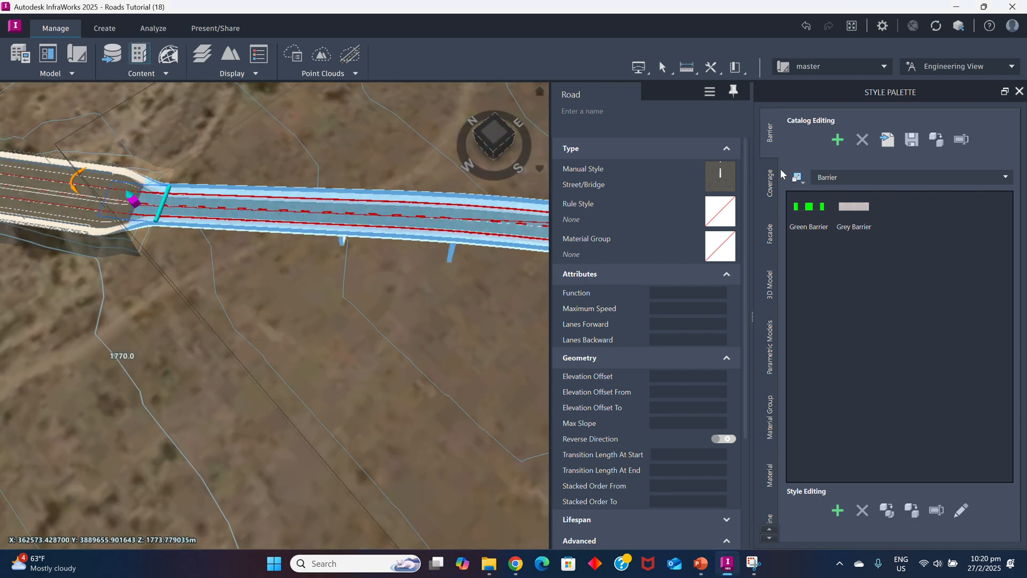
{"action": "left_click", "coordinate": [377, 286]}
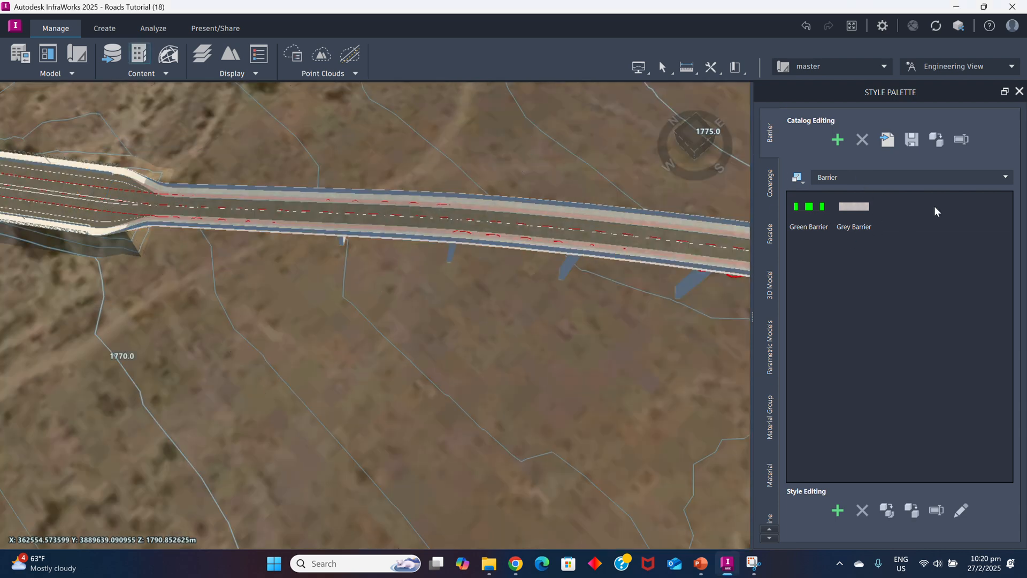
Look through the available display, creation and analysis tools
{"action": "left_click", "coordinate": [254, 78]}
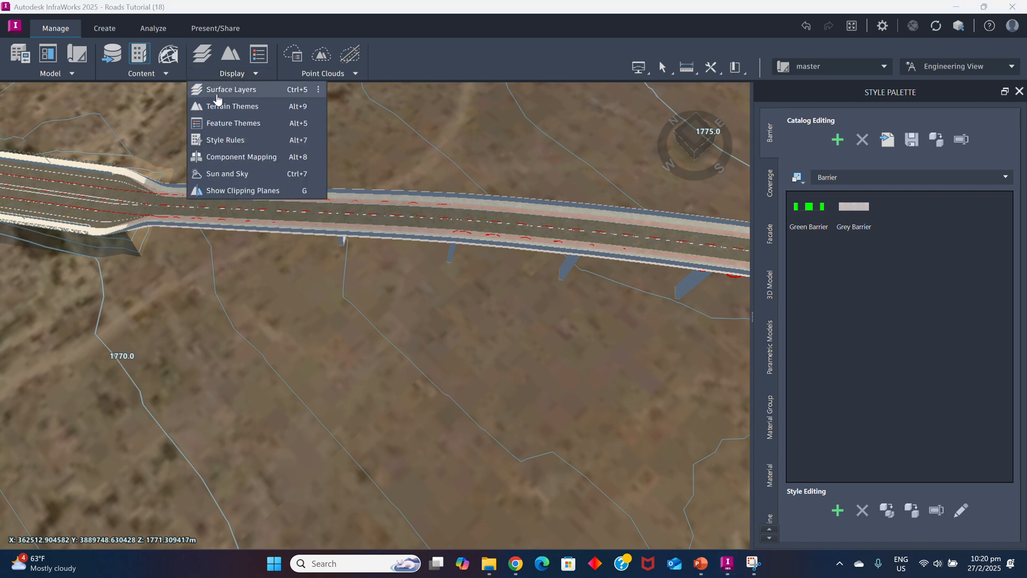
{"action": "left_click", "coordinate": [415, 266]}
{"action": "left_click", "coordinate": [106, 28]}
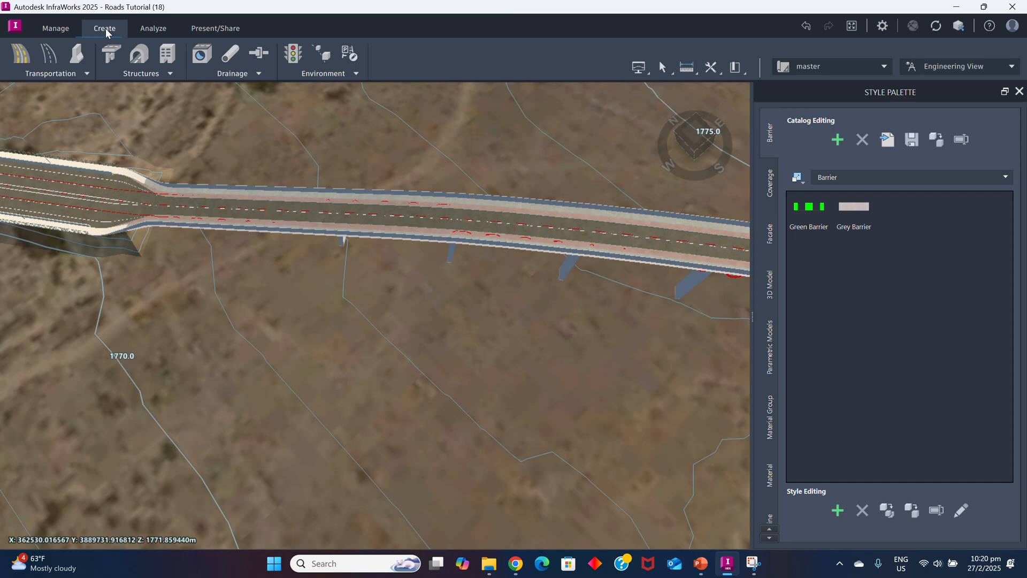
{"action": "left_click", "coordinate": [153, 28]}
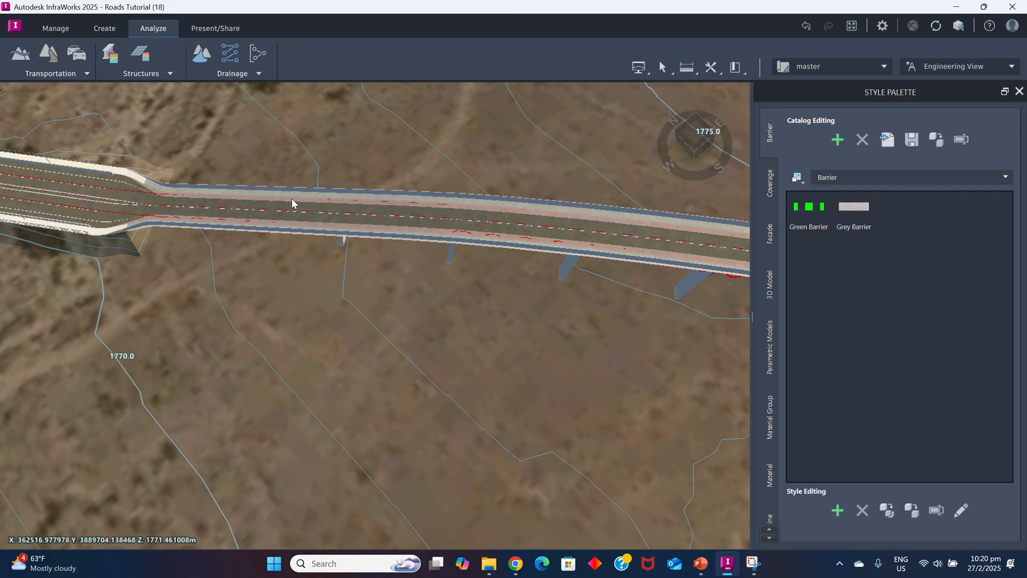
Select the bridge at a middle pier and review its edit options and the structural analysis tools
{"action": "scroll", "coordinate": [473, 249], "scroll_direction": "down", "scroll_amount": 3}
{"action": "middle_click_drag", "start_coordinate": [599, 240], "coordinate": [464, 175]}
{"action": "scroll", "coordinate": [529, 222], "scroll_direction": "up", "scroll_amount": 3}
{"action": "scroll", "coordinate": [523, 199], "scroll_direction": "down", "scroll_amount": 2}
{"action": "scroll", "coordinate": [461, 174], "scroll_direction": "up", "scroll_amount": 3}
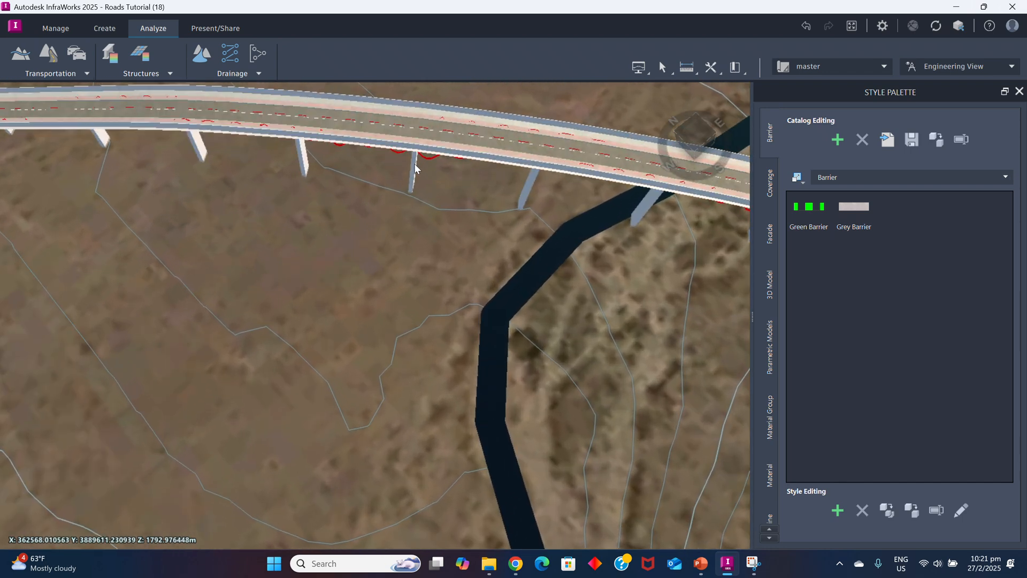
{"action": "left_click", "coordinate": [417, 160]}
{"action": "right_click", "coordinate": [417, 160]}
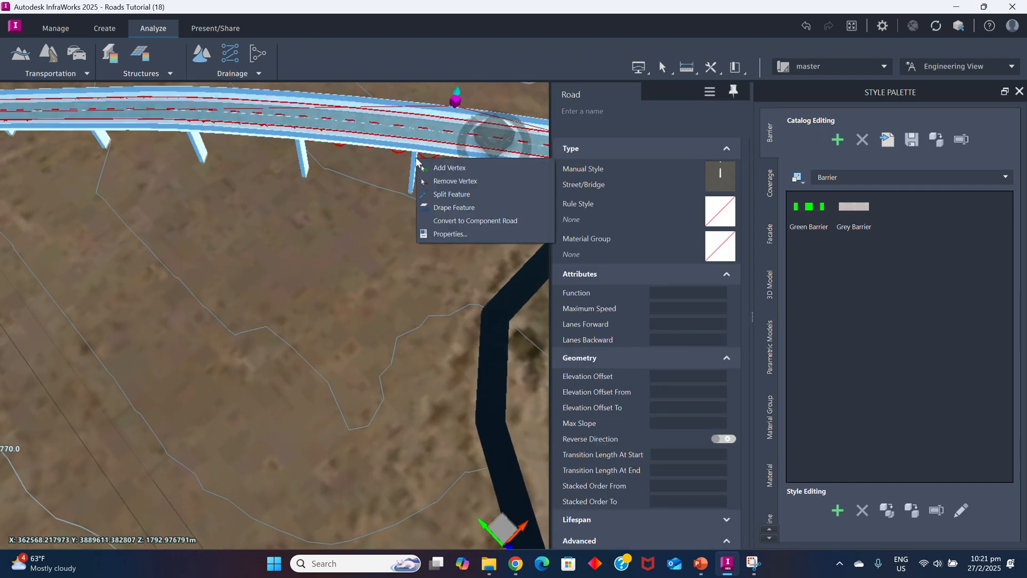
{"action": "key", "text": "Escape"}
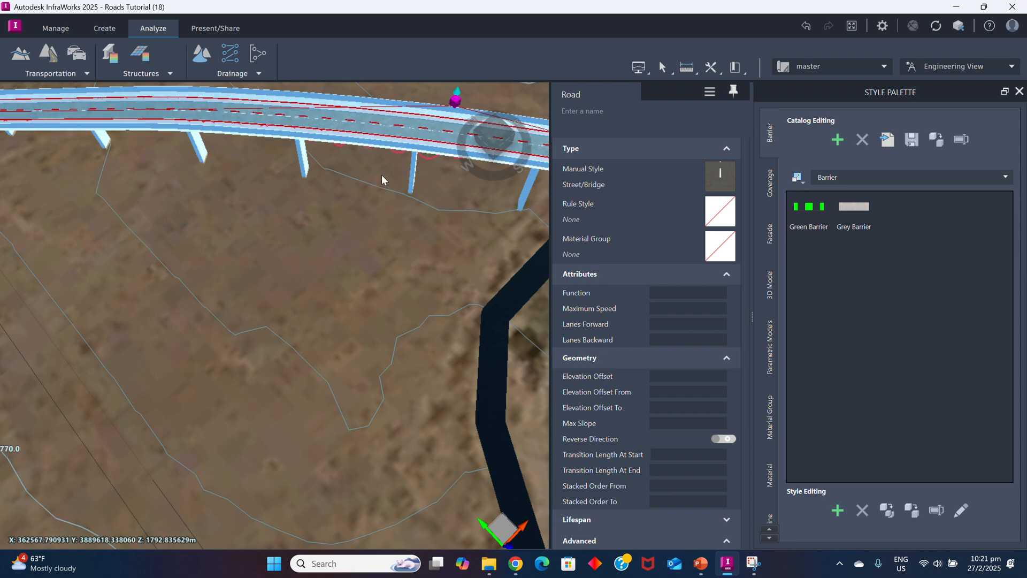
{"action": "left_click", "coordinate": [170, 75]}
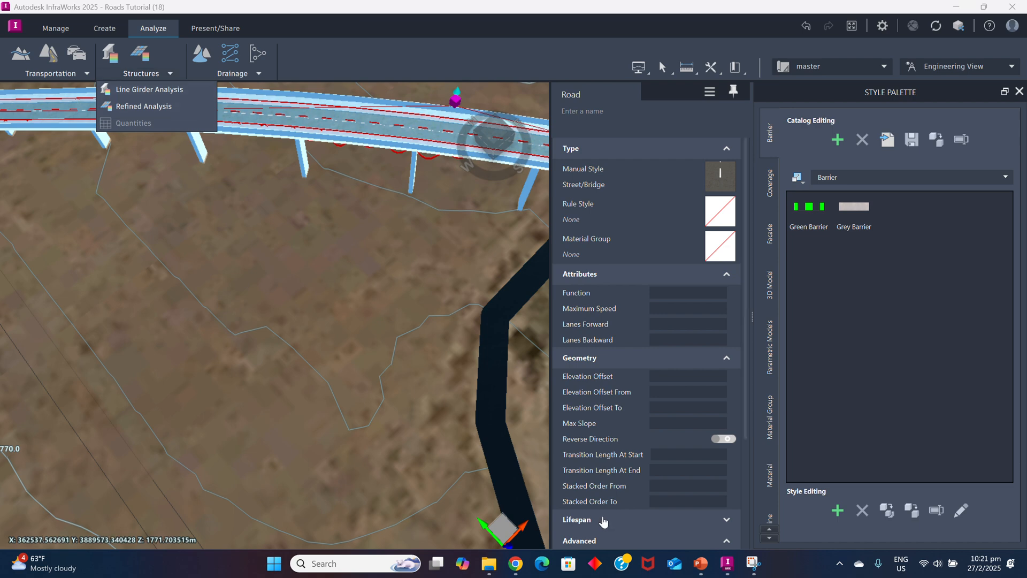
Open the Line Girder Analysis settings for review, clear the bridge selection and close the analysis window
{"action": "left_click", "coordinate": [139, 91]}
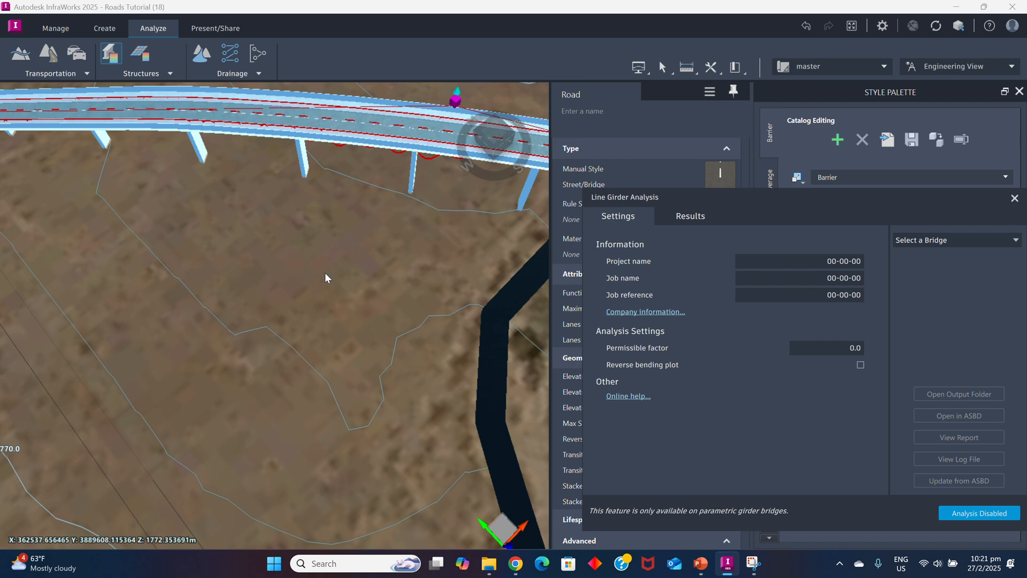
{"action": "left_click", "coordinate": [326, 221]}
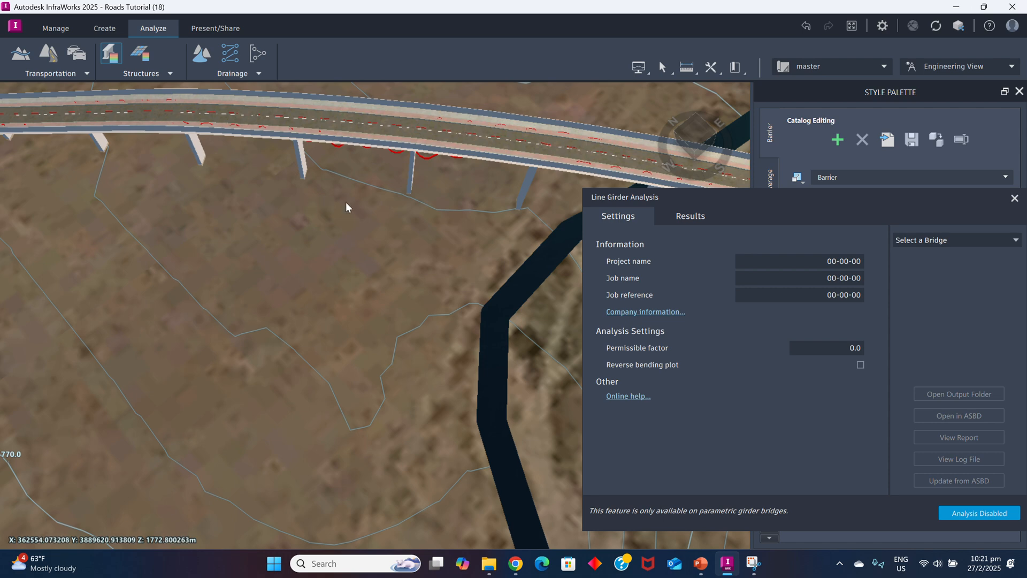
{"action": "left_click", "coordinate": [1014, 198]}
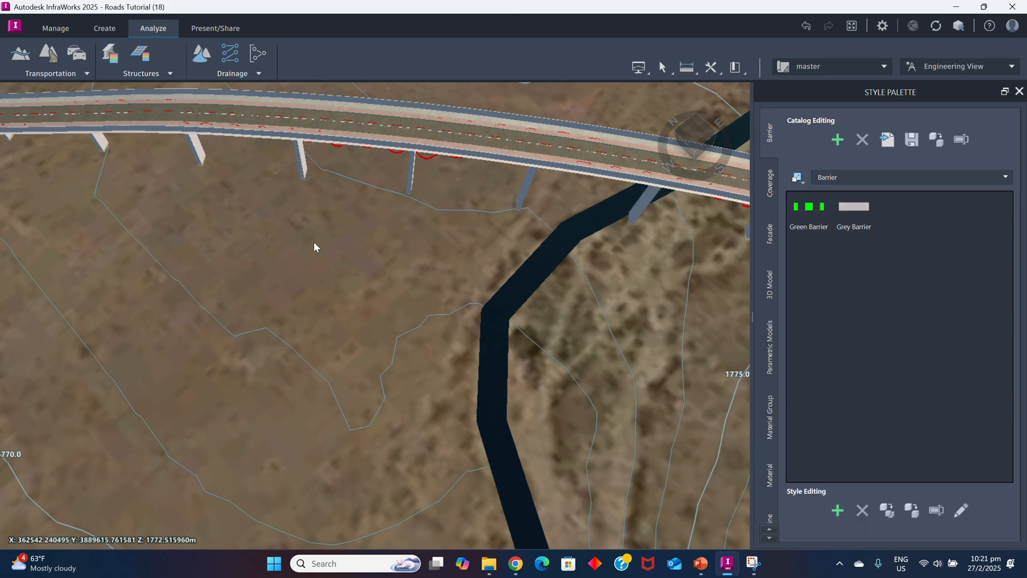
Start placing city furniture on the widened road at the bridge's northwestern end, using the Lightpole Red style
{"action": "scroll", "coordinate": [314, 246], "scroll_direction": "down", "scroll_amount": 8}
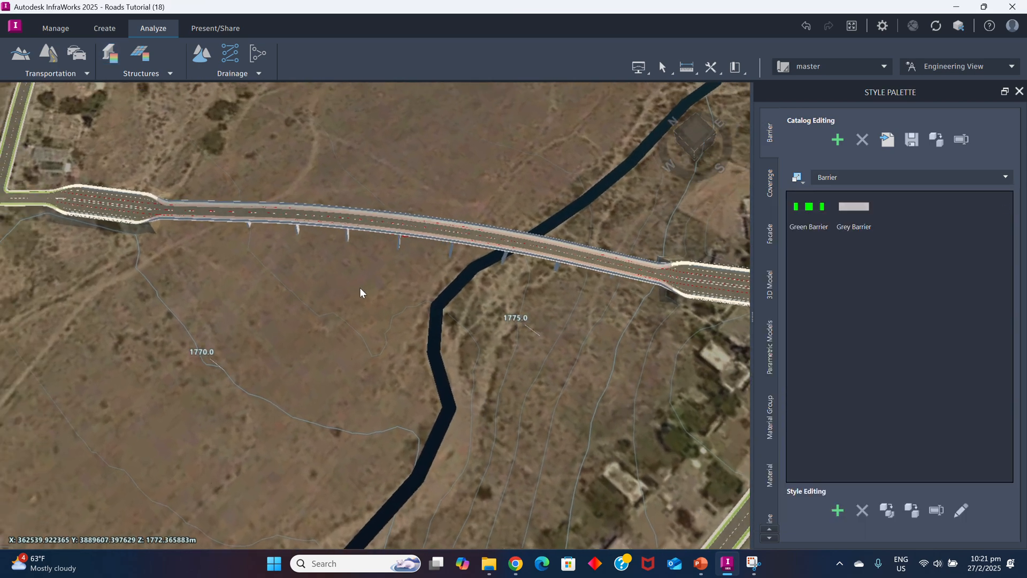
{"action": "scroll", "coordinate": [369, 294], "scroll_direction": "down", "scroll_amount": 2}
{"action": "left_click_drag", "start_coordinate": [372, 297], "coordinate": [546, 298]}
{"action": "left_click_drag", "start_coordinate": [184, 316], "coordinate": [228, 329]}
{"action": "scroll", "coordinate": [140, 309], "scroll_direction": "up", "scroll_amount": 3}
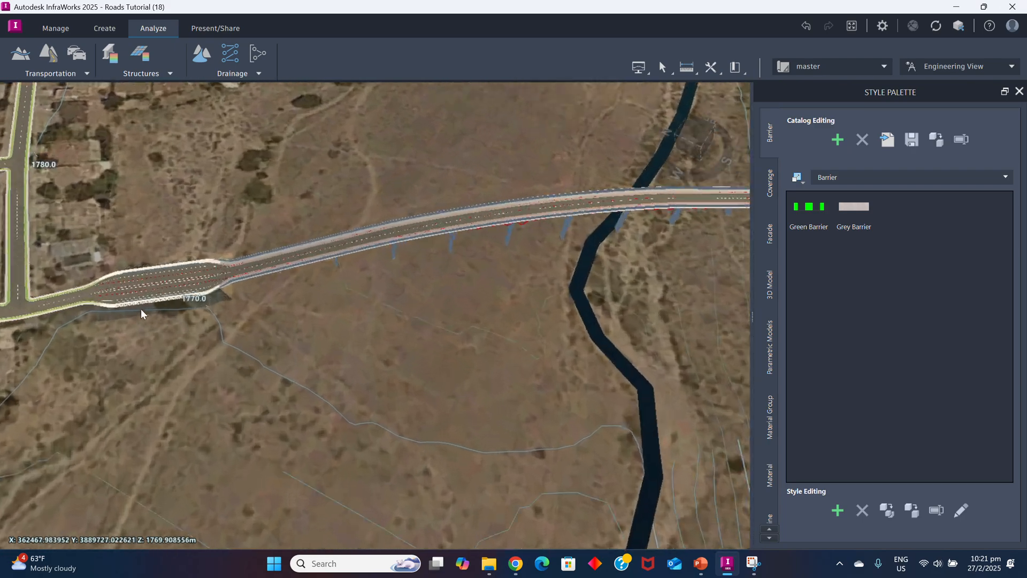
{"action": "scroll", "coordinate": [140, 310], "scroll_direction": "up", "scroll_amount": 2}
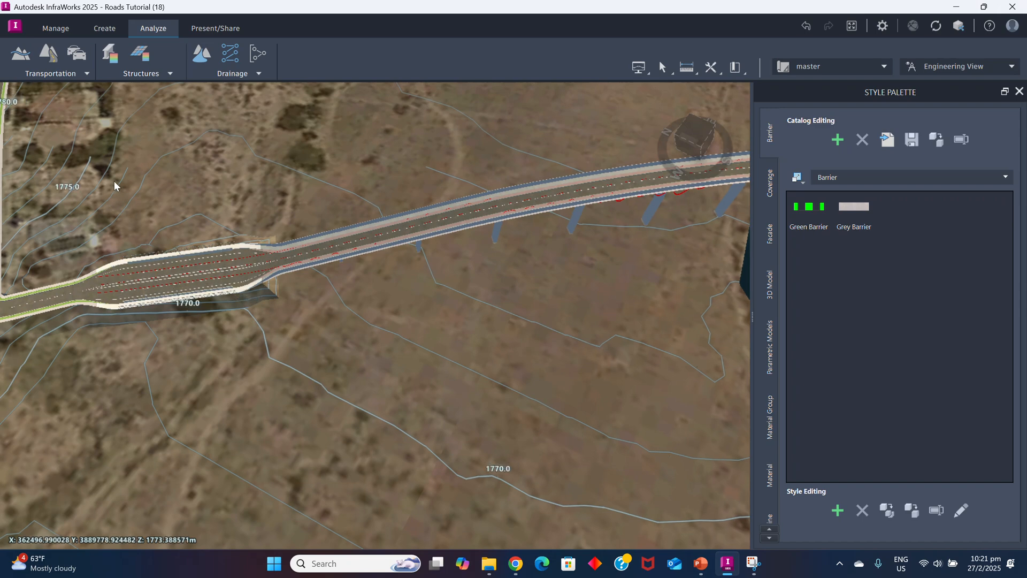
{"action": "left_click", "coordinate": [105, 31]}
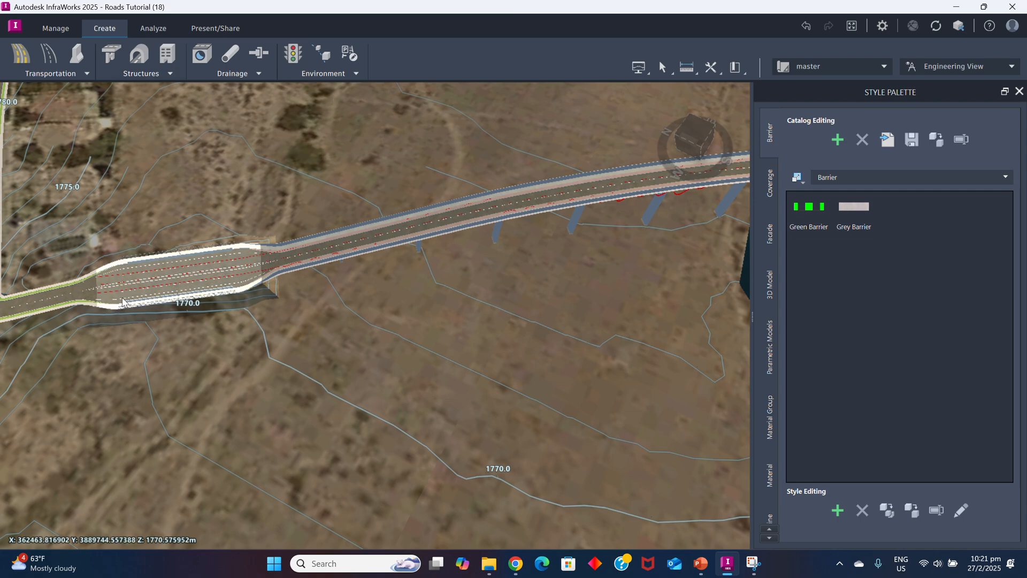
{"action": "scroll", "coordinate": [123, 302], "scroll_direction": "up", "scroll_amount": 5}
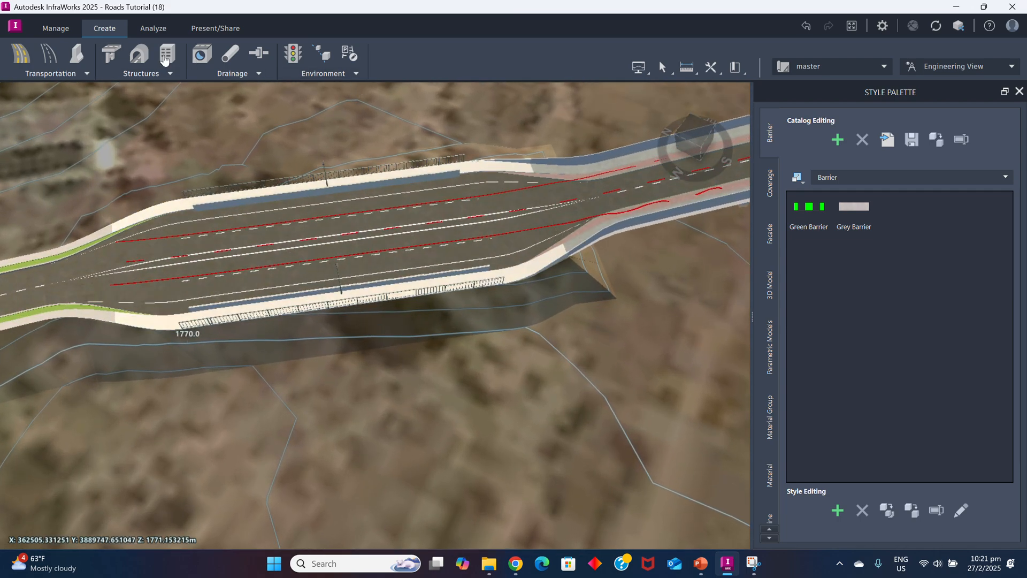
{"action": "left_click", "coordinate": [357, 74]}
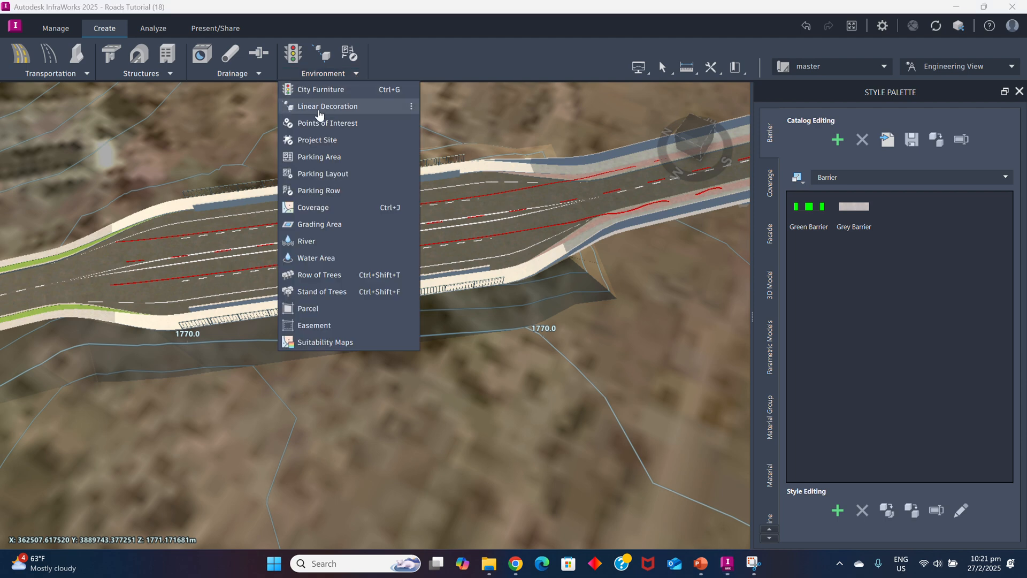
{"action": "left_click", "coordinate": [321, 90]}
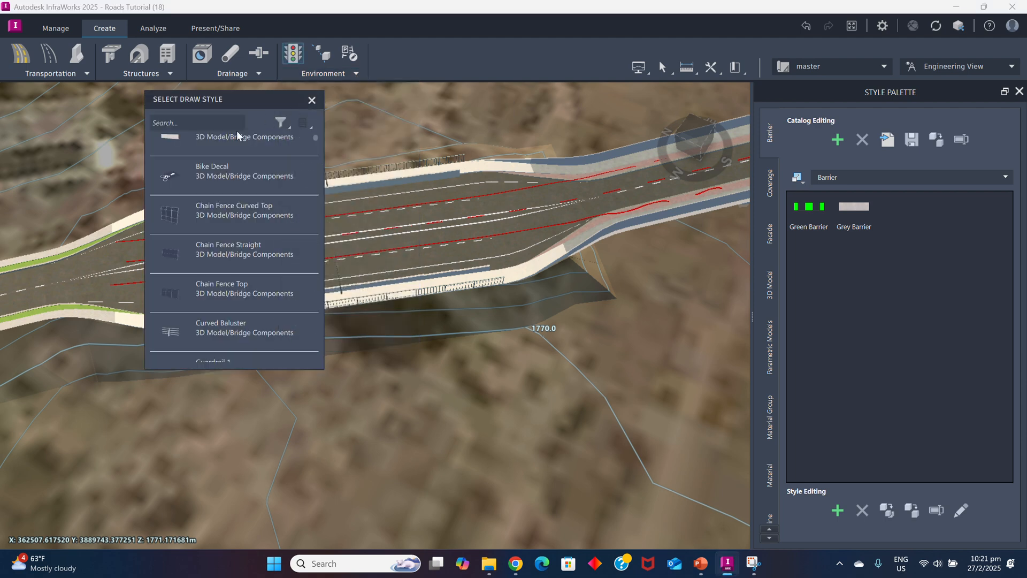
{"action": "scroll", "coordinate": [316, 140], "scroll_direction": "down", "scroll_amount": 3}
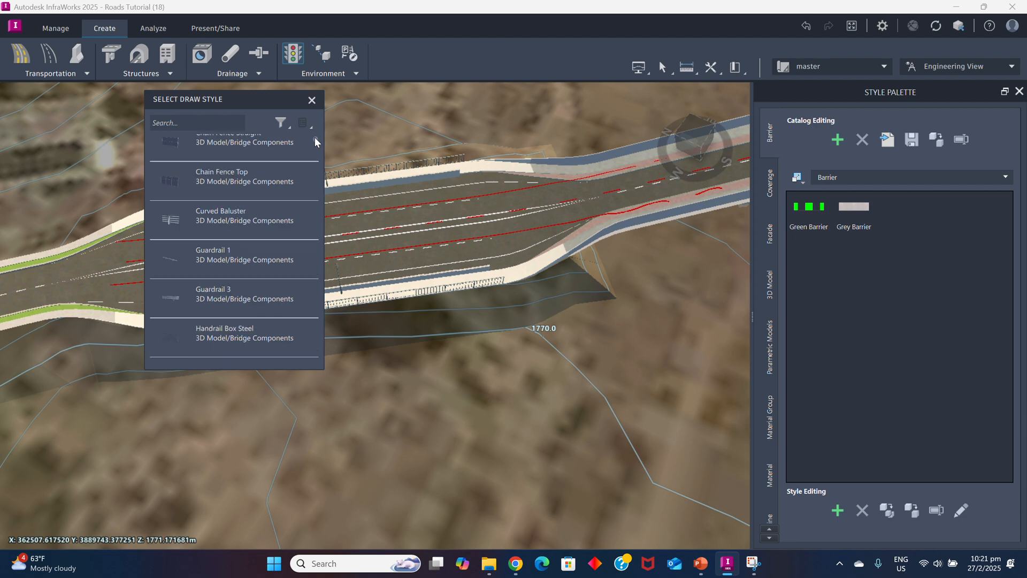
{"action": "scroll", "coordinate": [316, 143], "scroll_direction": "down", "scroll_amount": 5}
{"action": "scroll", "coordinate": [316, 143], "scroll_direction": "up", "scroll_amount": 5}
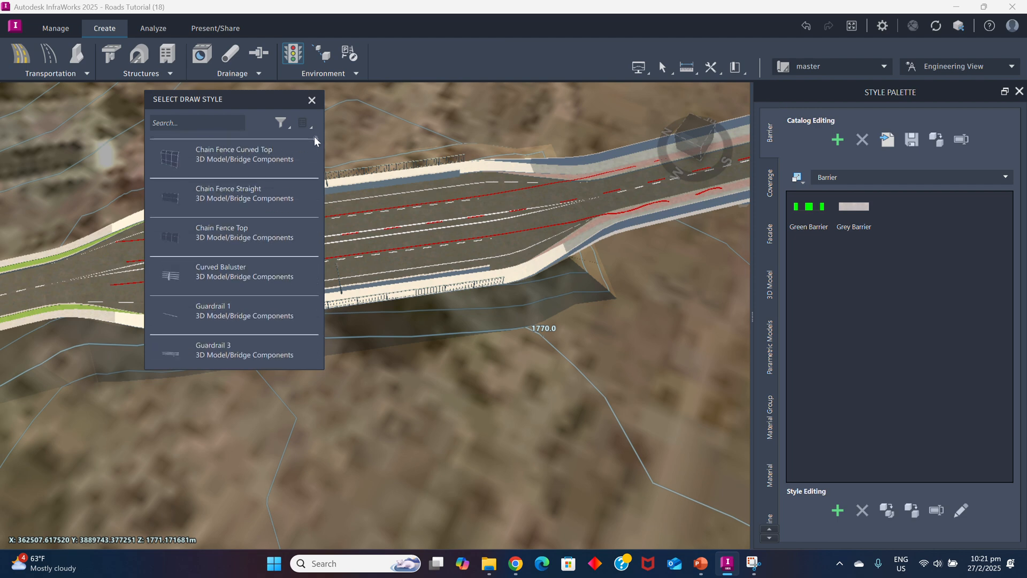
{"action": "scroll", "coordinate": [315, 141], "scroll_direction": "down", "scroll_amount": 3}
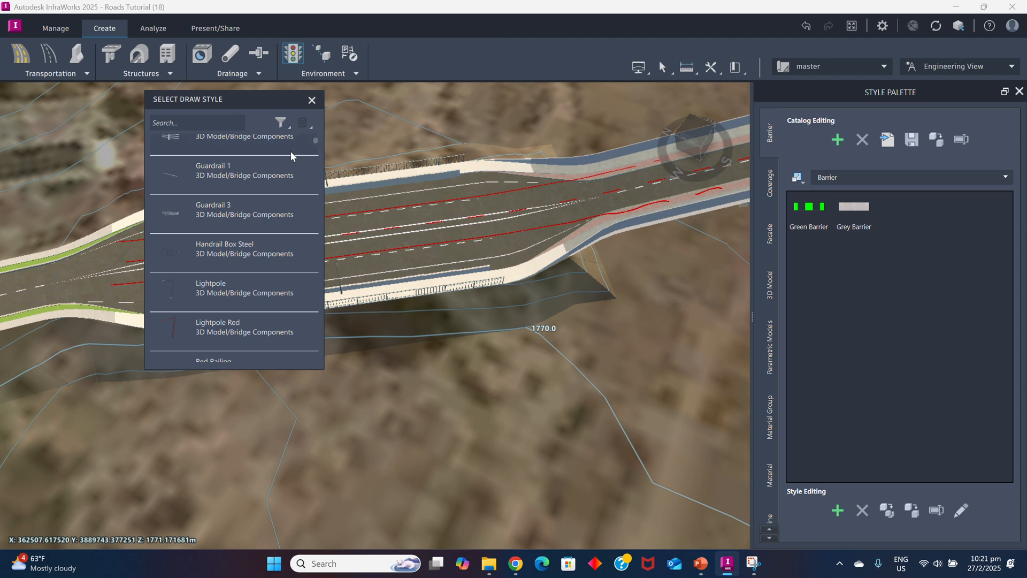
{"action": "left_click", "coordinate": [182, 321]}
Draw a row of red light poles about 64 m long along the widened road's centreline and end the placement
{"action": "left_click", "coordinate": [622, 189]}
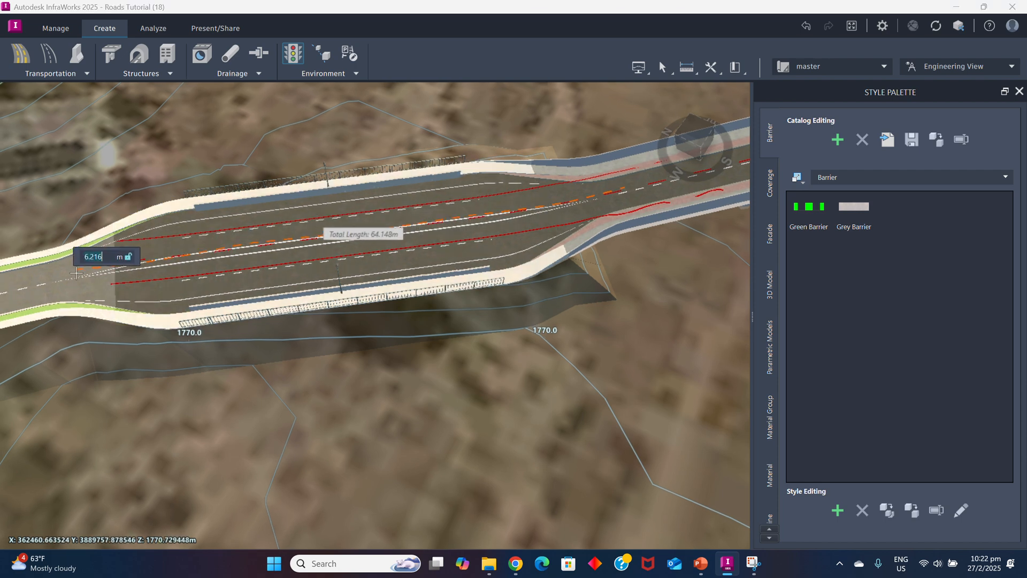
{"action": "double_click", "coordinate": [52, 282]}
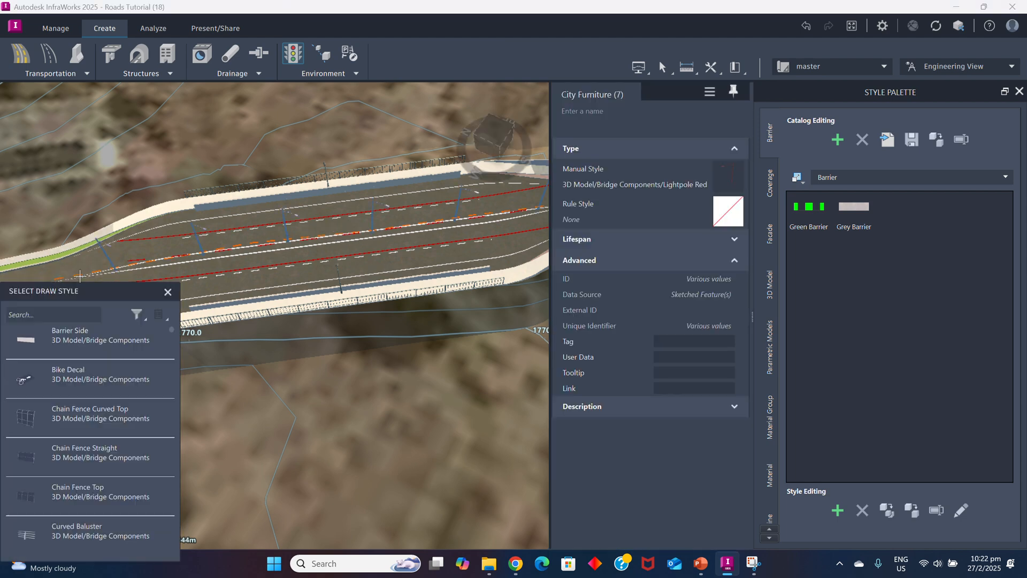
{"action": "left_click", "coordinate": [422, 368]}
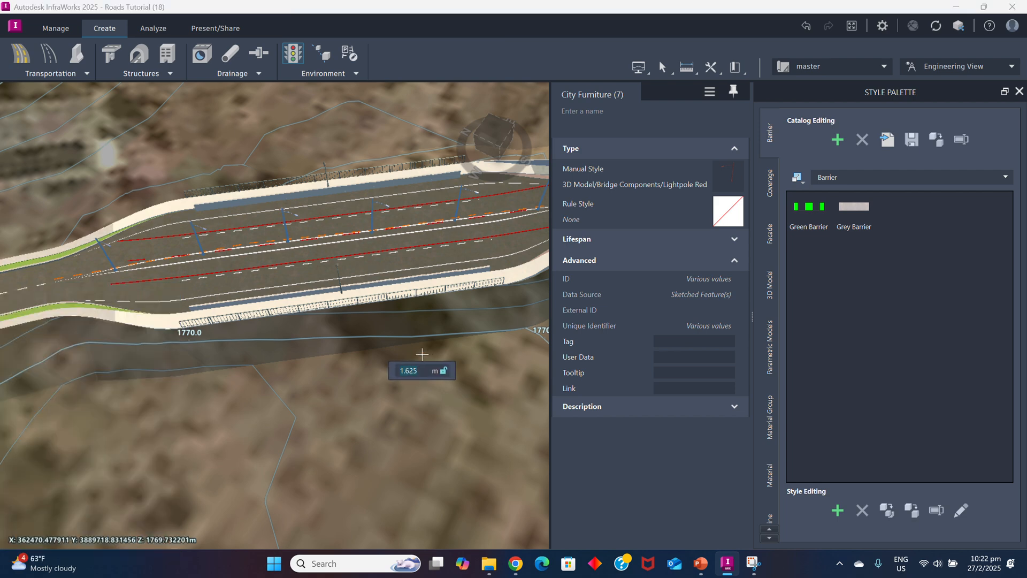
{"action": "key", "text": "Escape"}
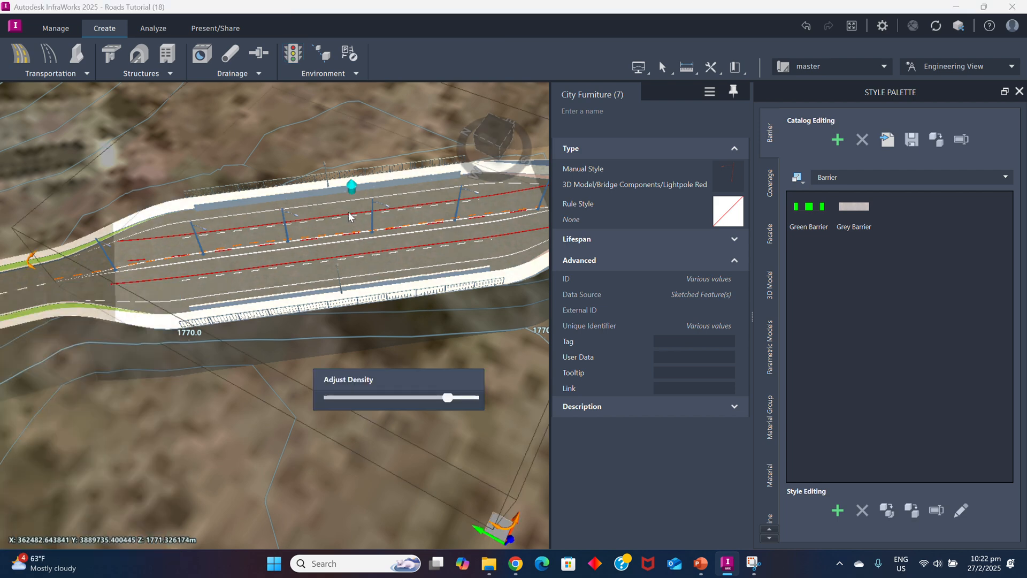
Close the Style Palette, select the middle light pole of the new row and reduce its height slightly
{"action": "scroll", "coordinate": [374, 216], "scroll_direction": "up", "scroll_amount": 2}
{"action": "scroll", "coordinate": [375, 225], "scroll_direction": "down", "scroll_amount": 1}
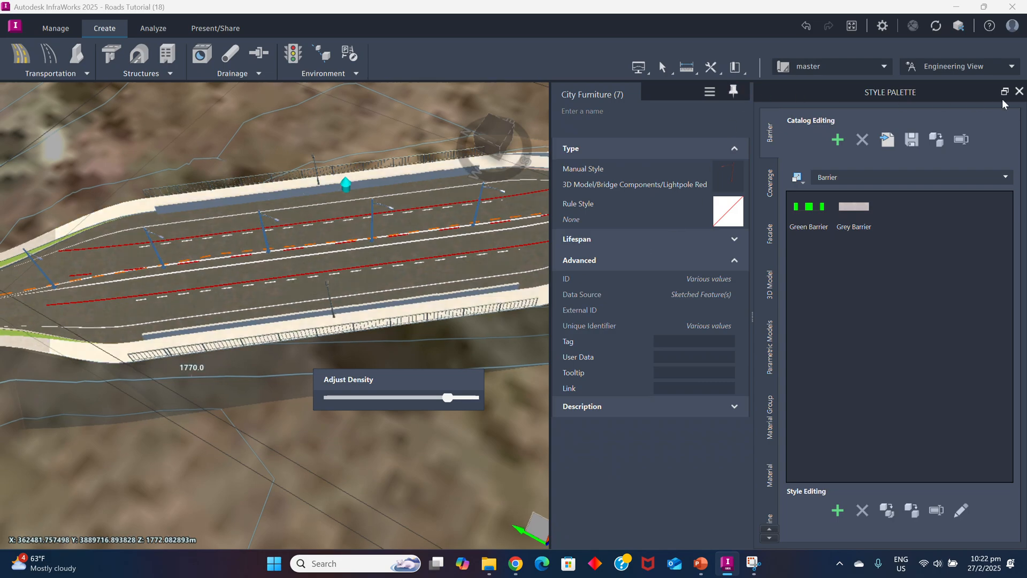
{"action": "left_click", "coordinate": [1019, 92]}
{"action": "scroll", "coordinate": [513, 206], "scroll_direction": "up", "scroll_amount": 3}
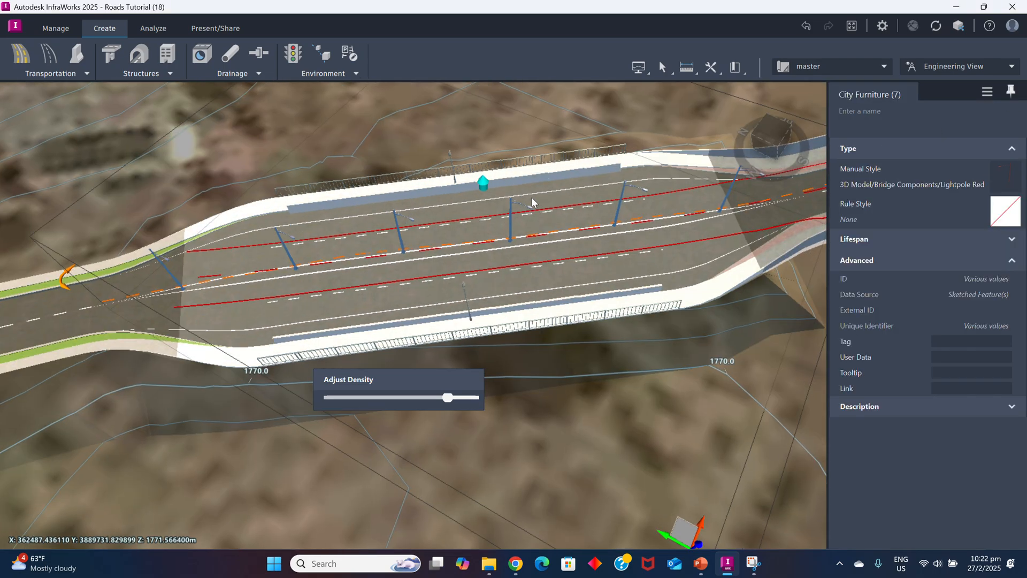
{"action": "scroll", "coordinate": [512, 203], "scroll_direction": "up", "scroll_amount": 4}
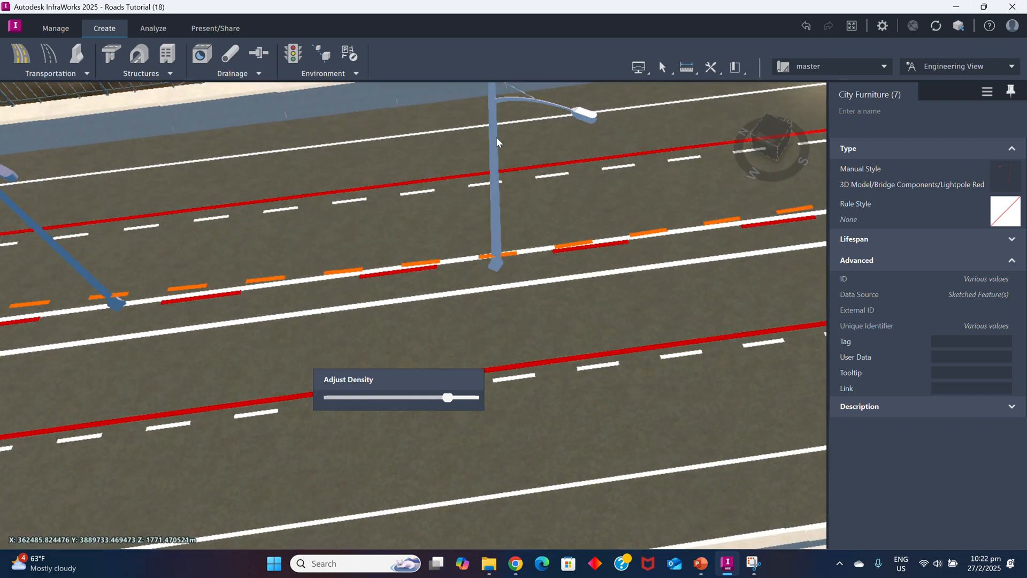
{"action": "left_click", "coordinate": [493, 143]}
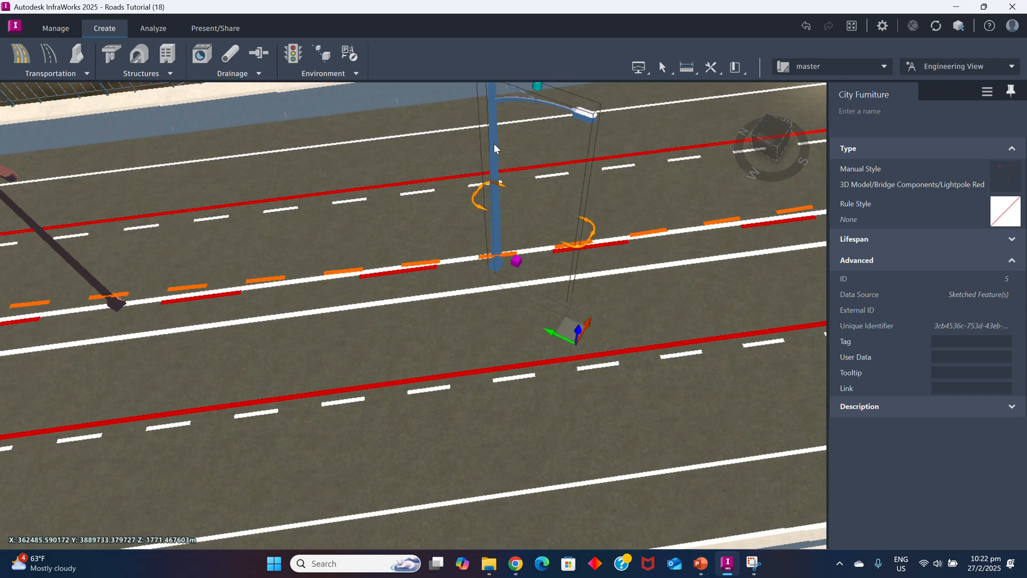
{"action": "scroll", "coordinate": [493, 147], "scroll_direction": "down", "scroll_amount": 2}
{"action": "scroll", "coordinate": [493, 154], "scroll_direction": "down", "scroll_amount": 3}
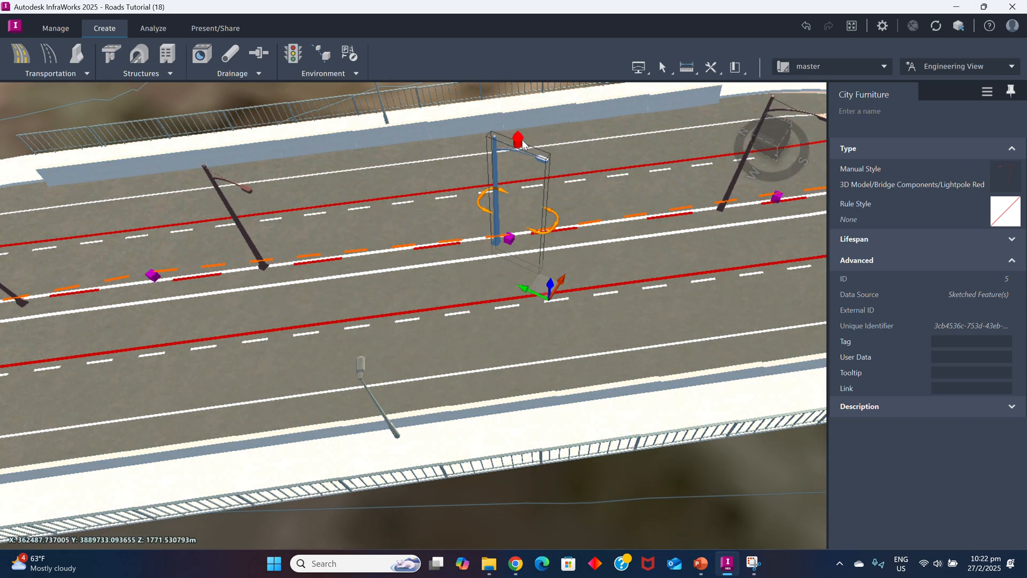
{"action": "mouse_move", "coordinate": [523, 144]}
{"action": "left_mouse_down"}
{"action": "mouse_move", "coordinate": [520, 99]}
{"action": "mouse_move", "coordinate": [517, 151]}
{"action": "left_mouse_up"}
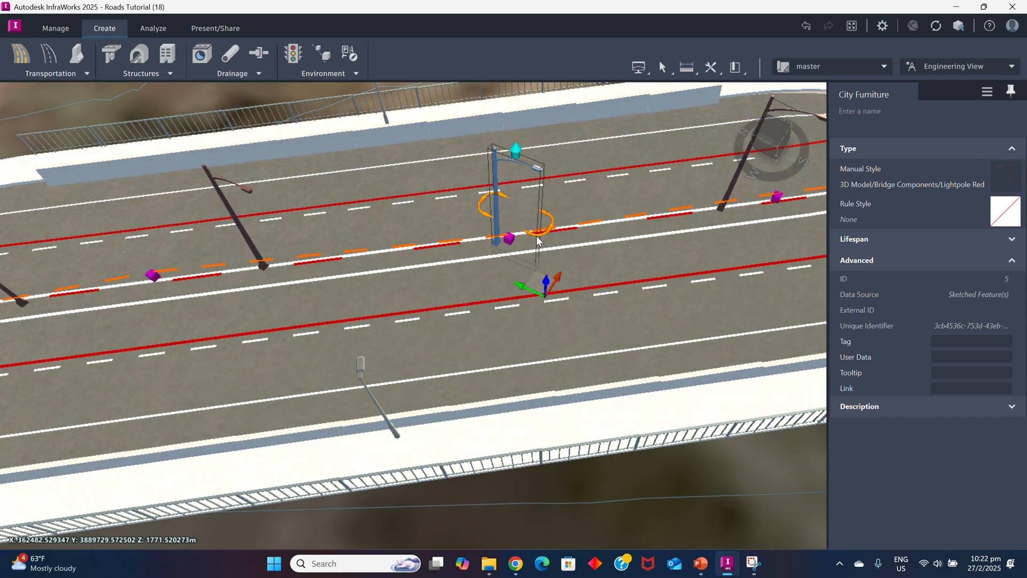
Reselect the middle light pole and rotate it about its vertical axis
{"action": "mouse_move", "coordinate": [537, 237]}
{"action": "left_mouse_down"}
{"action": "mouse_move", "coordinate": [551, 224]}
{"action": "mouse_move", "coordinate": [542, 218]}
{"action": "left_mouse_up"}
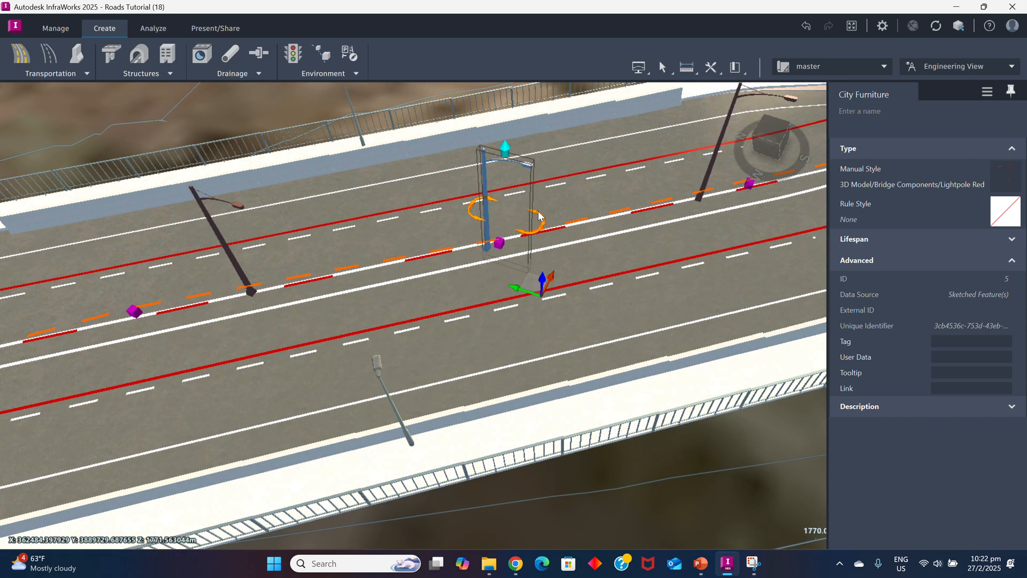
{"action": "left_click", "coordinate": [531, 201]}
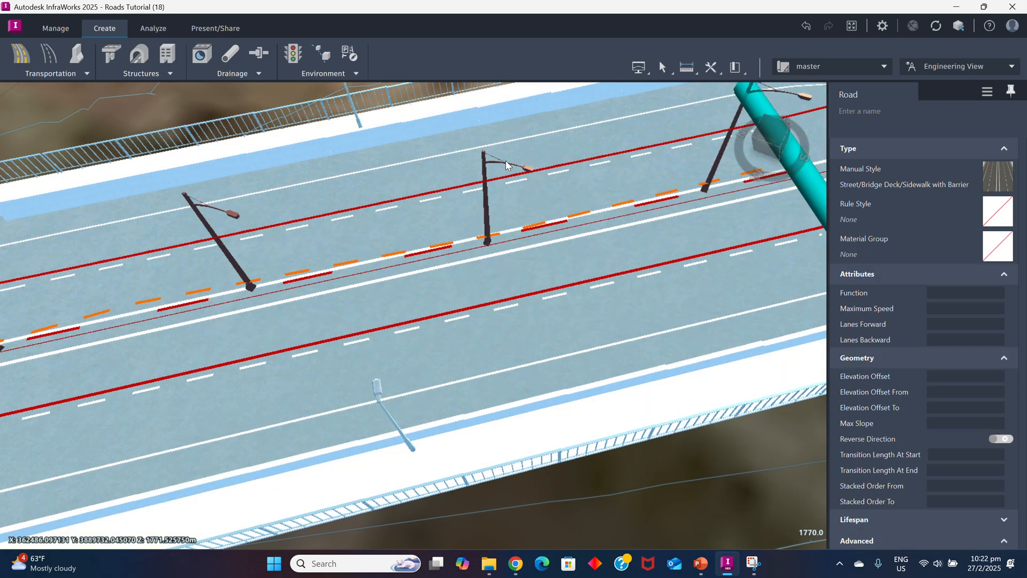
{"action": "left_click", "coordinate": [484, 159]}
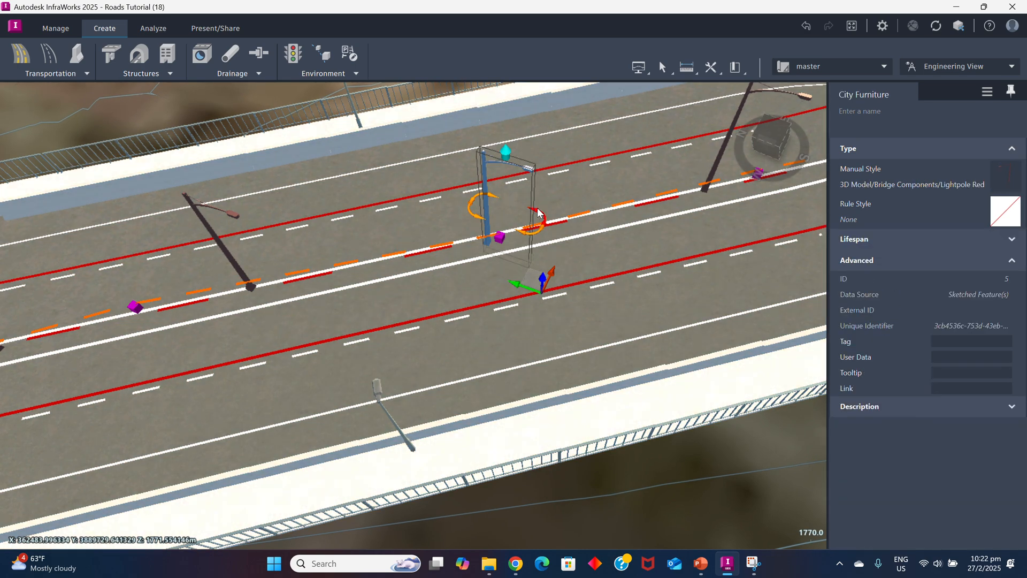
{"action": "left_click_drag", "start_coordinate": [538, 213], "coordinate": [477, 243]}
Clear the light pole selection and examine the whole bridge and its connections to the road networks on both riverbanks
{"action": "scroll", "coordinate": [537, 324], "scroll_direction": "down", "scroll_amount": 4}
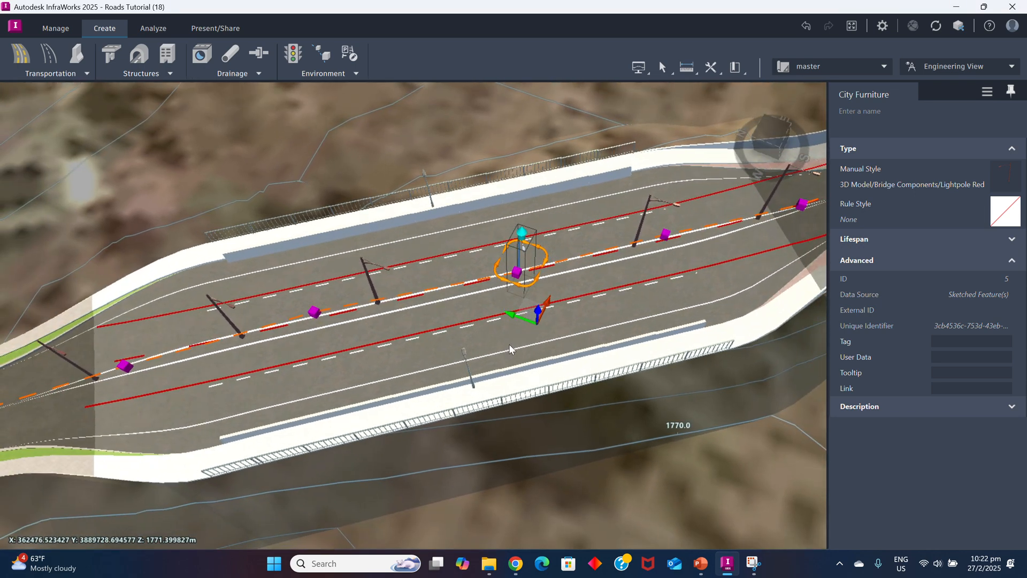
{"action": "scroll", "coordinate": [510, 347], "scroll_direction": "down", "scroll_amount": 8}
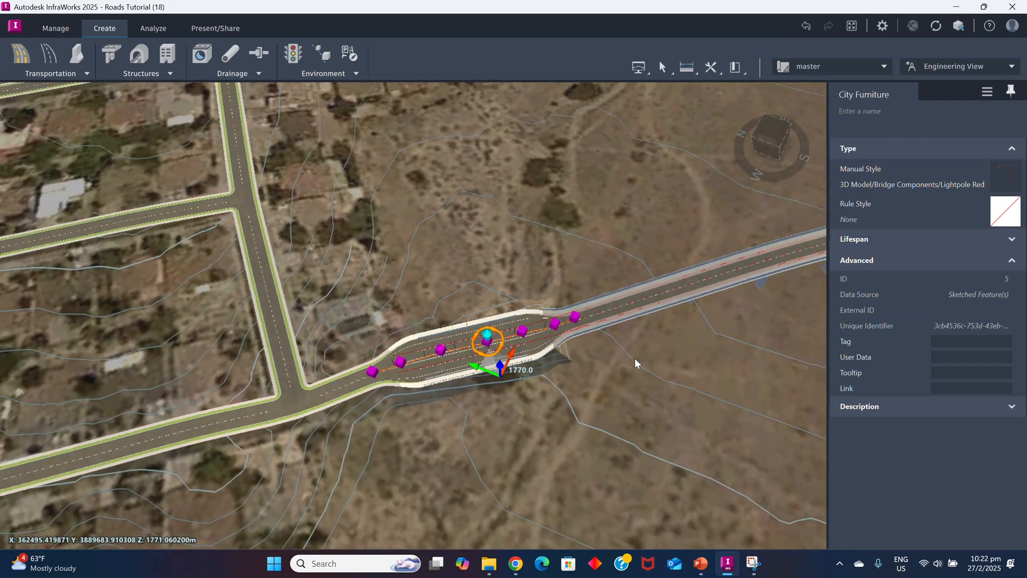
{"action": "middle_click_drag", "start_coordinate": [635, 358], "coordinate": [437, 311]}
{"action": "scroll", "coordinate": [474, 330], "scroll_direction": "down", "scroll_amount": 3}
{"action": "middle_click_drag", "start_coordinate": [541, 326], "coordinate": [449, 285]}
{"action": "scroll", "coordinate": [539, 236], "scroll_direction": "down", "scroll_amount": 2}
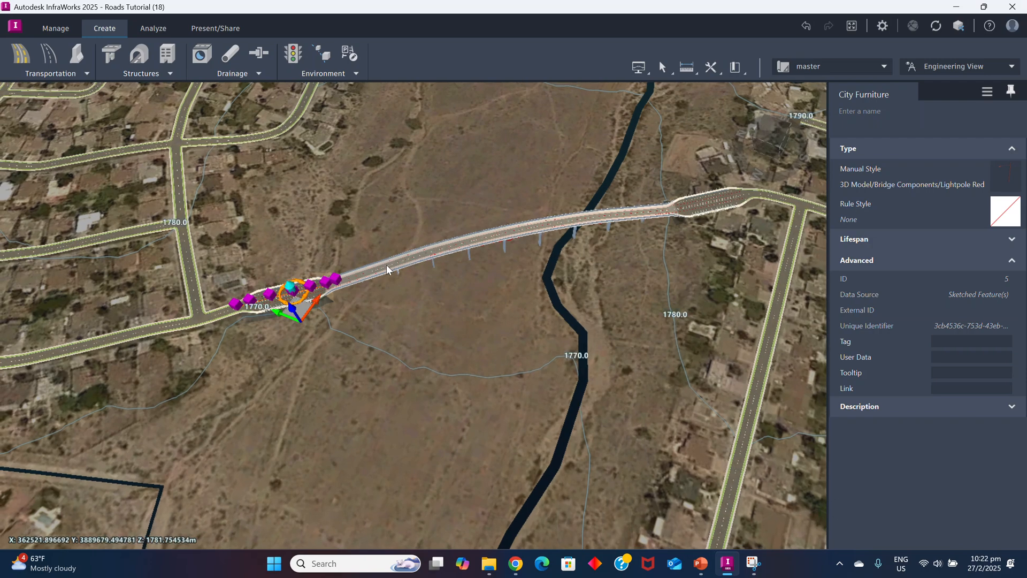
{"action": "left_click", "coordinate": [409, 316]}
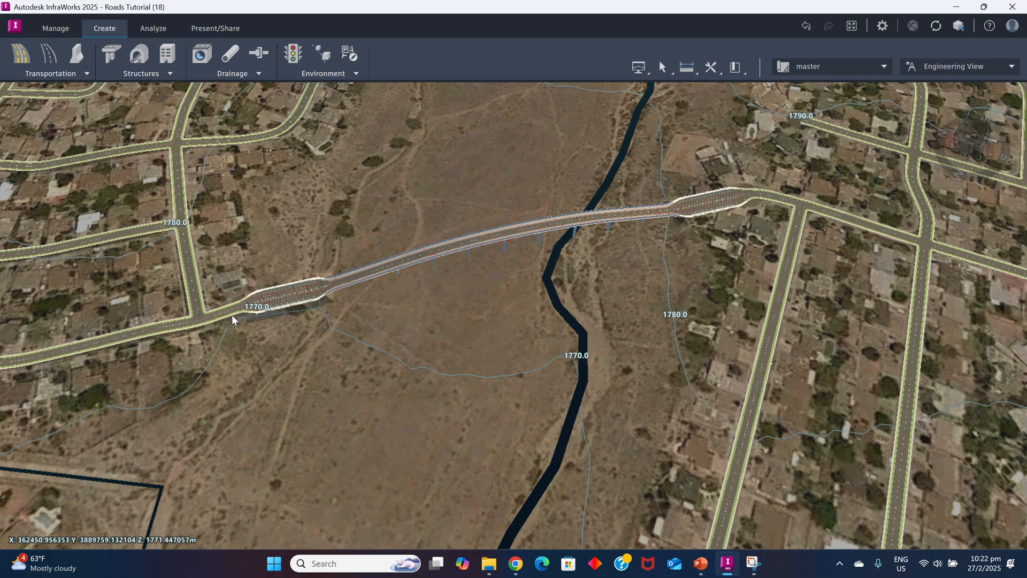
{"action": "scroll", "coordinate": [428, 300], "scroll_direction": "down", "scroll_amount": 1}
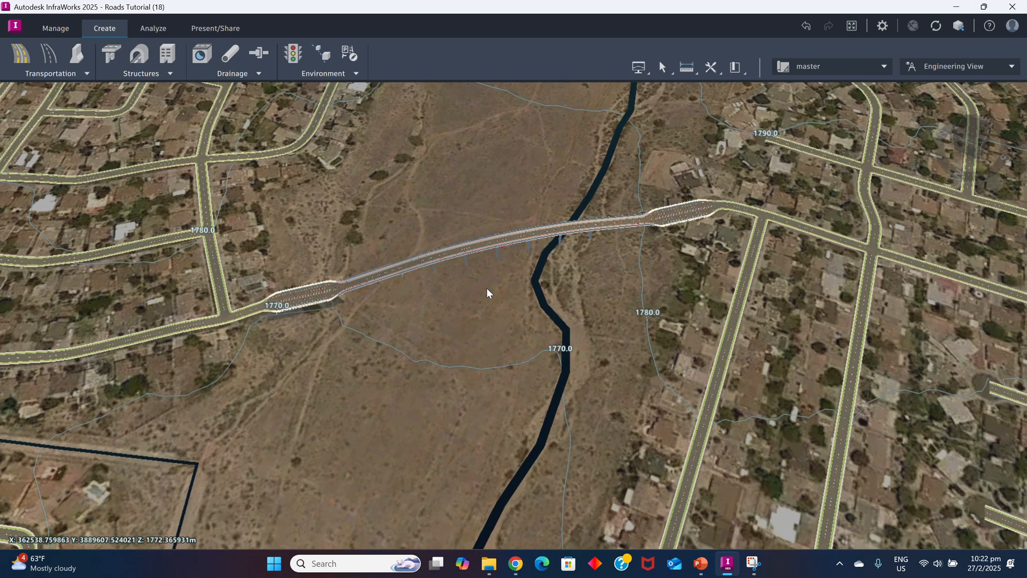
{"action": "left_click_drag", "start_coordinate": [486, 287], "coordinate": [418, 165]}
{"action": "left_click_drag", "start_coordinate": [399, 294], "coordinate": [502, 279]}
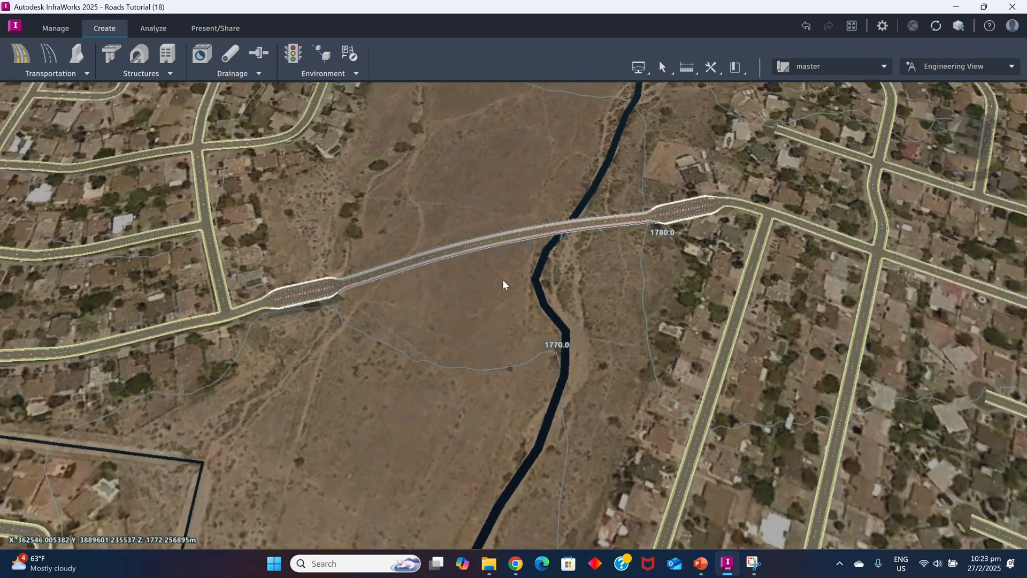
{"action": "left_click_drag", "start_coordinate": [496, 180], "coordinate": [476, 193]}
{"action": "middle_click_drag", "start_coordinate": [502, 181], "coordinate": [445, 271]}
{"action": "left_click_drag", "start_coordinate": [444, 270], "coordinate": [462, 162]}
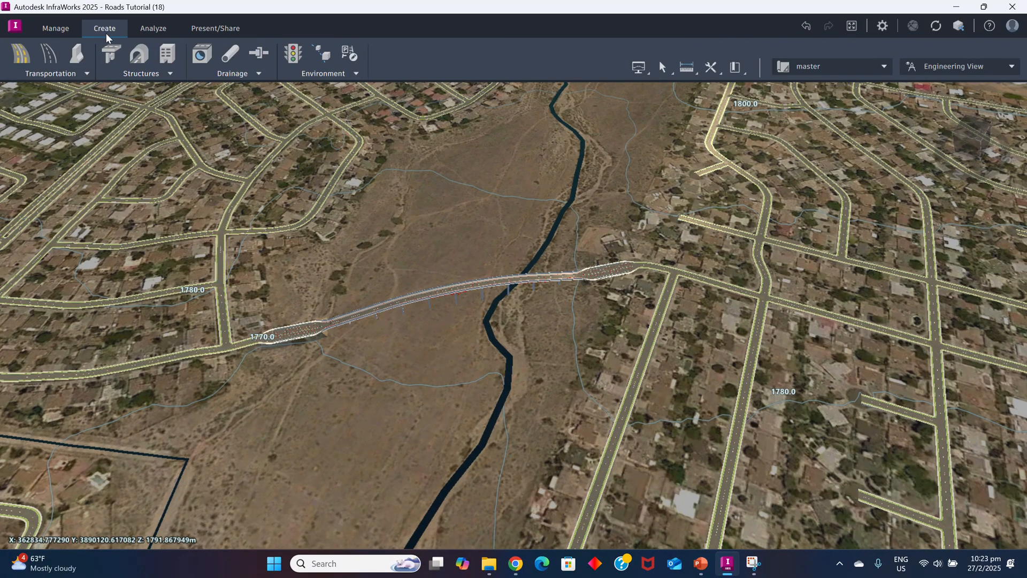
Draw a straight two-lane component road about 418 m long across the river, linking the existing road ends on both banks beyond the arched bridge
{"action": "left_click", "coordinate": [87, 74]}
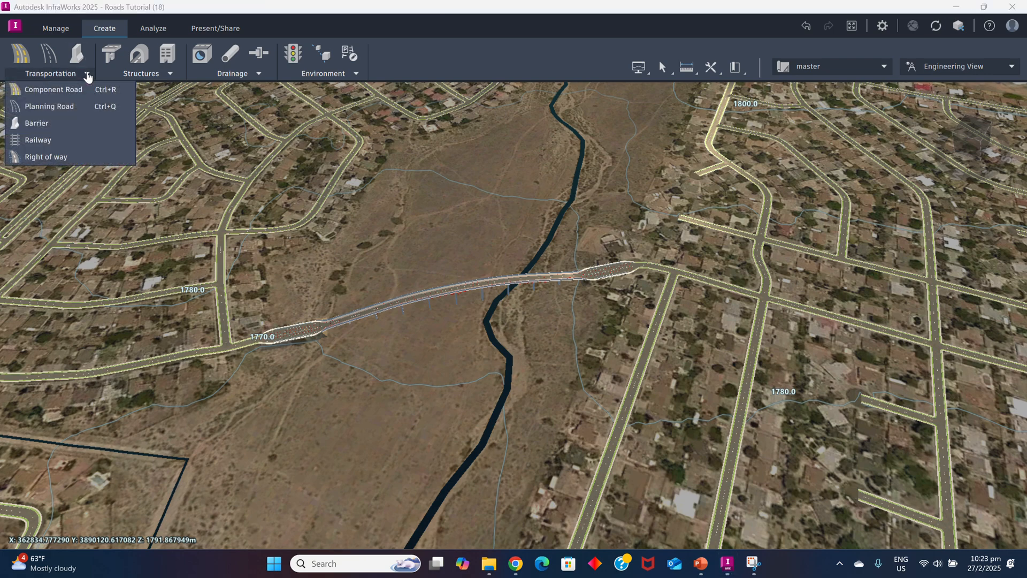
{"action": "left_click", "coordinate": [48, 87]}
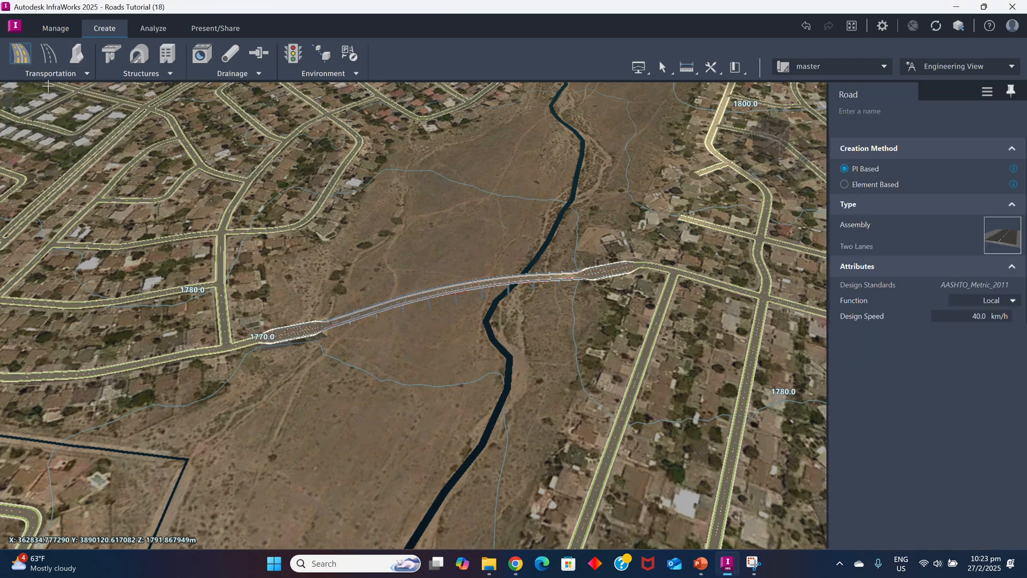
{"action": "left_click", "coordinate": [297, 224]}
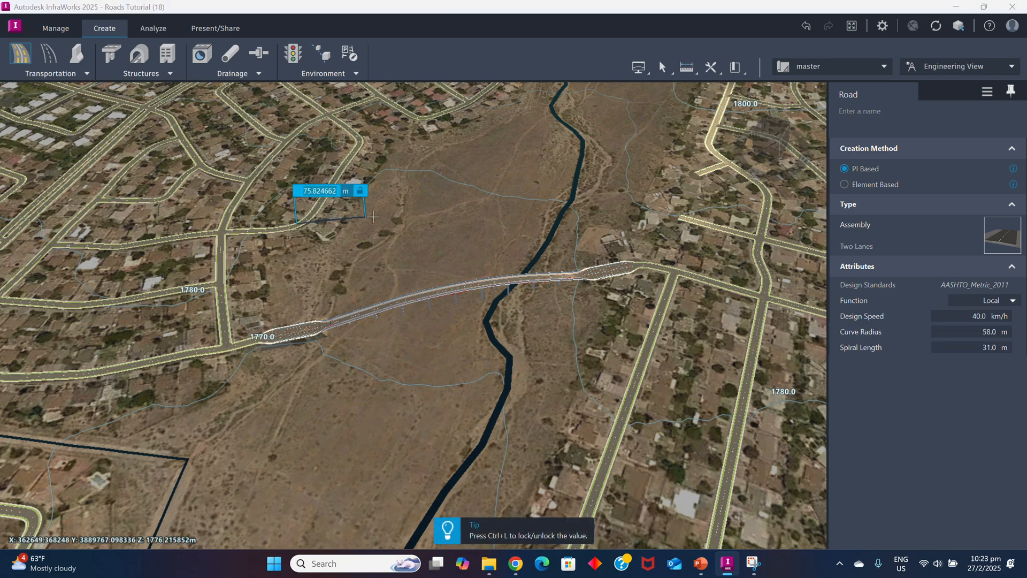
{"action": "left_click", "coordinate": [678, 216]}
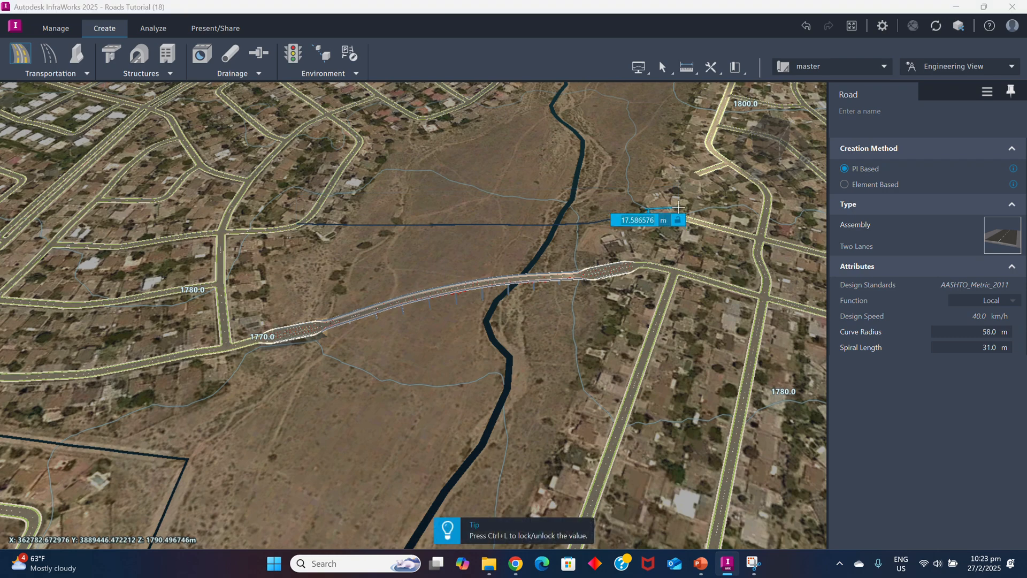
{"action": "double_click", "coordinate": [677, 218]}
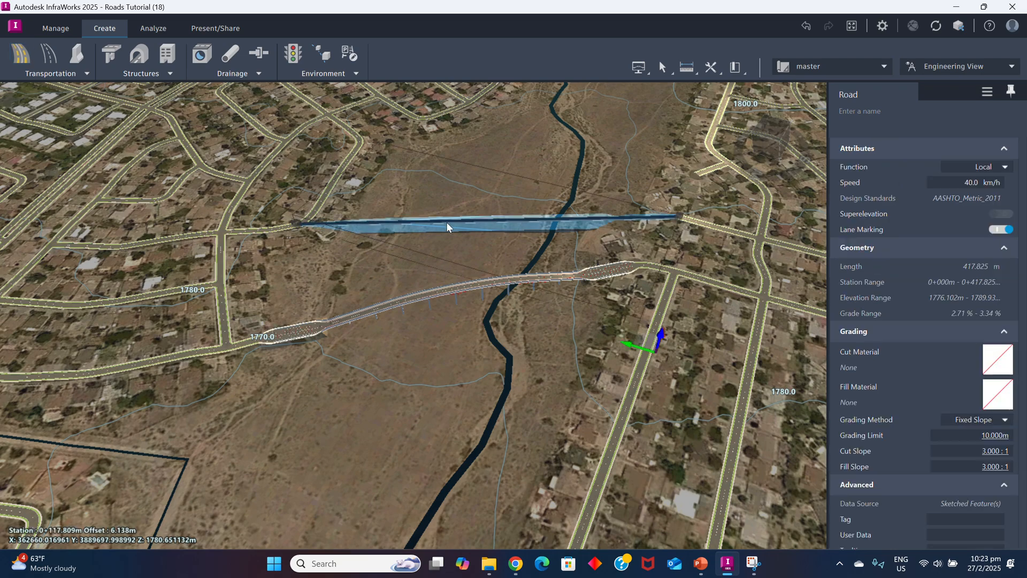
Examine the new component road up close and from above, including its surface, side slopes, river crossing and road connections on both banks
{"action": "scroll", "coordinate": [554, 238], "scroll_direction": "up", "scroll_amount": 3}
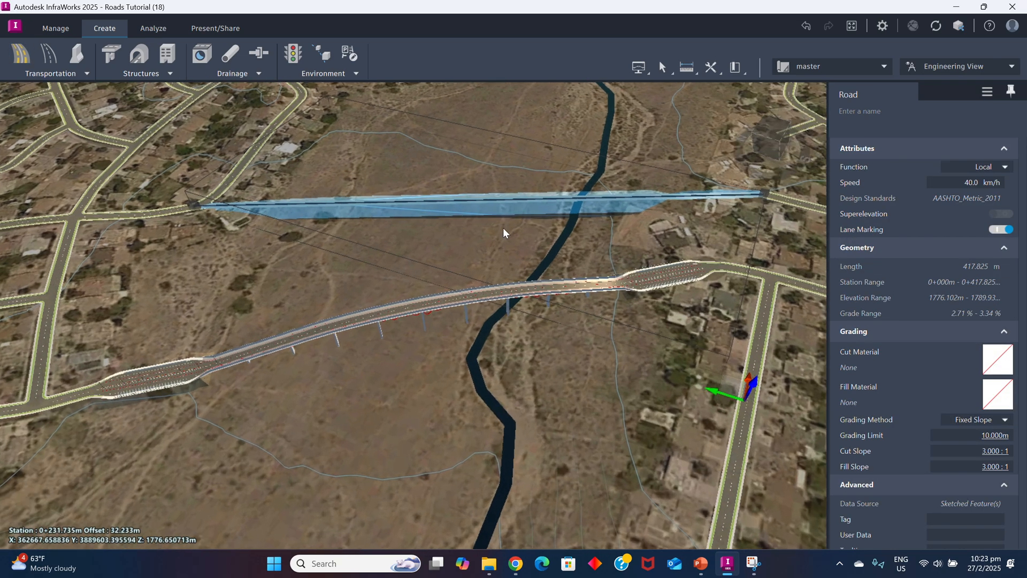
{"action": "scroll", "coordinate": [366, 222], "scroll_direction": "up", "scroll_amount": 5}
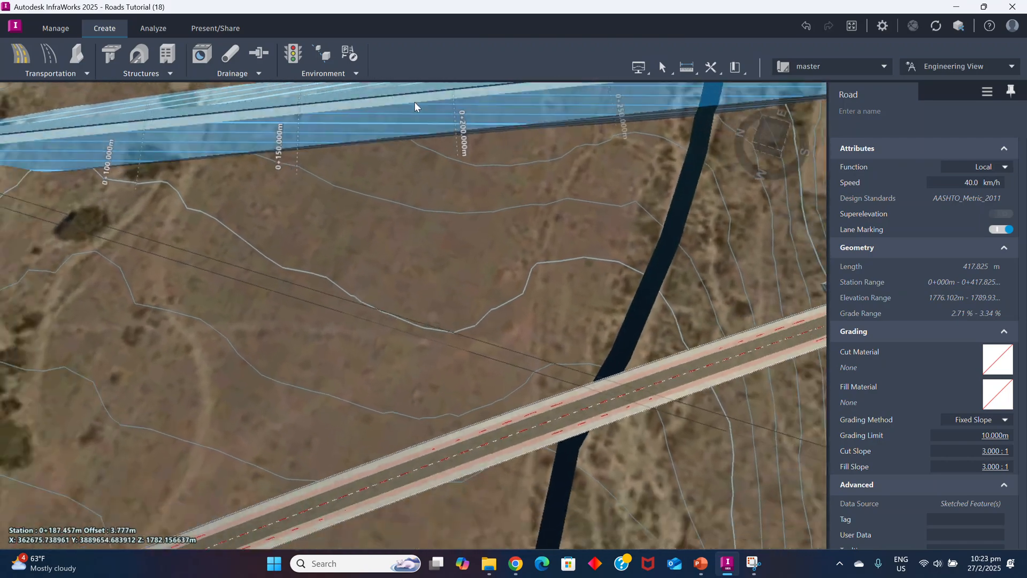
{"action": "left_click_drag", "start_coordinate": [414, 102], "coordinate": [508, 203]}
{"action": "scroll", "coordinate": [477, 172], "scroll_direction": "up", "scroll_amount": 8}
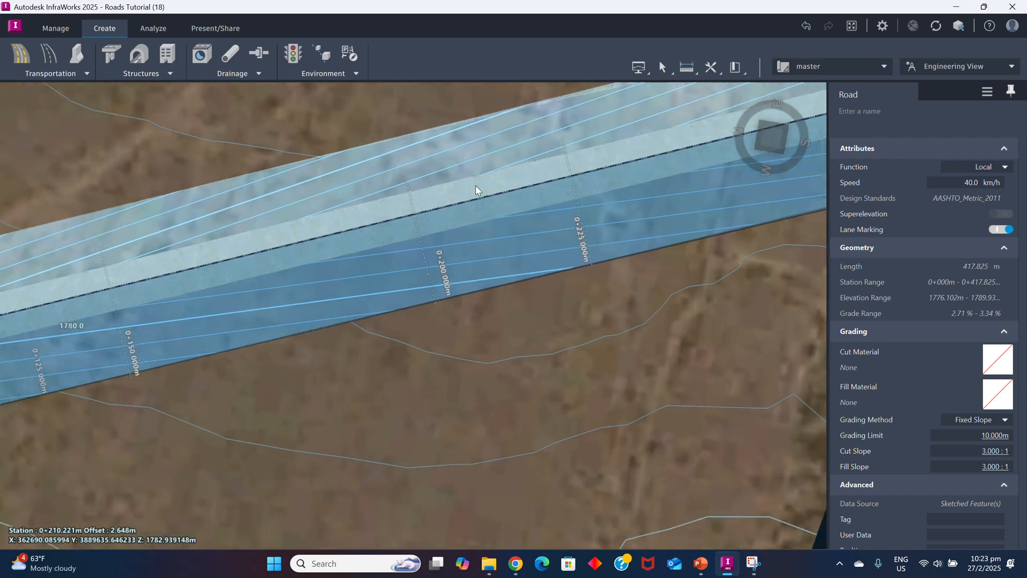
{"action": "scroll", "coordinate": [453, 206], "scroll_direction": "down", "scroll_amount": 6}
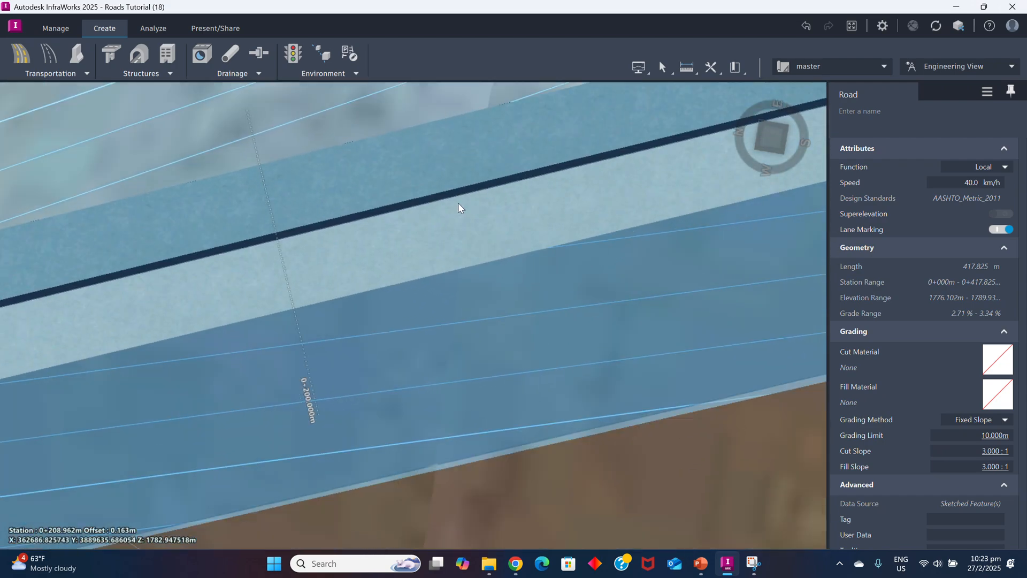
{"action": "scroll", "coordinate": [500, 326], "scroll_direction": "down", "scroll_amount": 6}
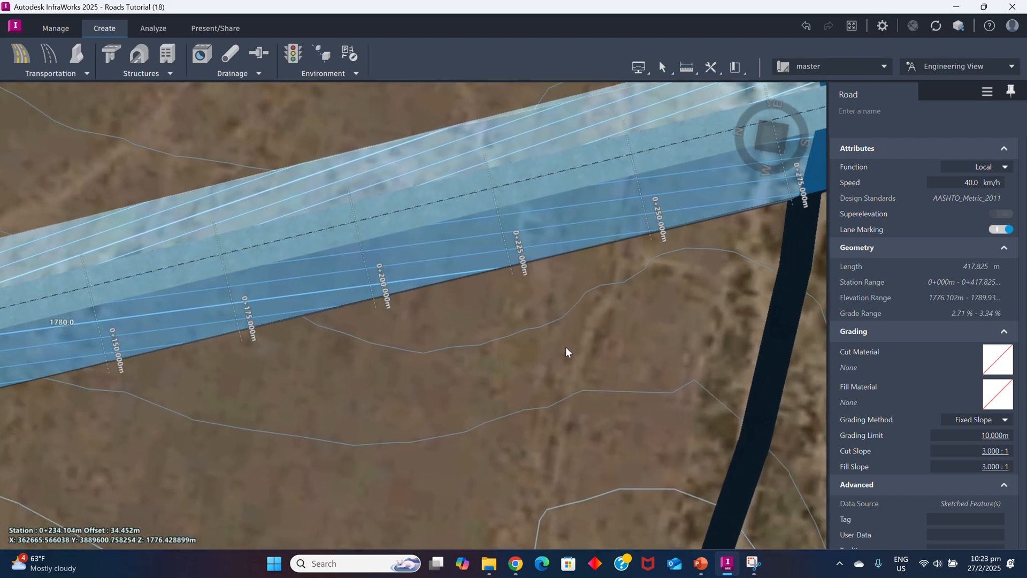
{"action": "scroll", "coordinate": [640, 345], "scroll_direction": "down", "scroll_amount": 8}
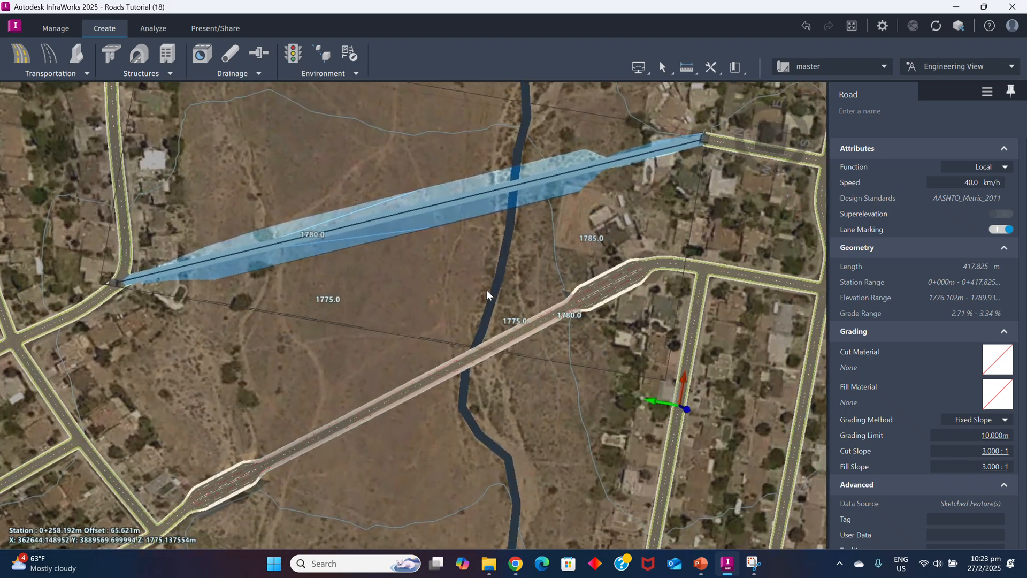
{"action": "left_click_drag", "start_coordinate": [486, 290], "coordinate": [444, 192]}
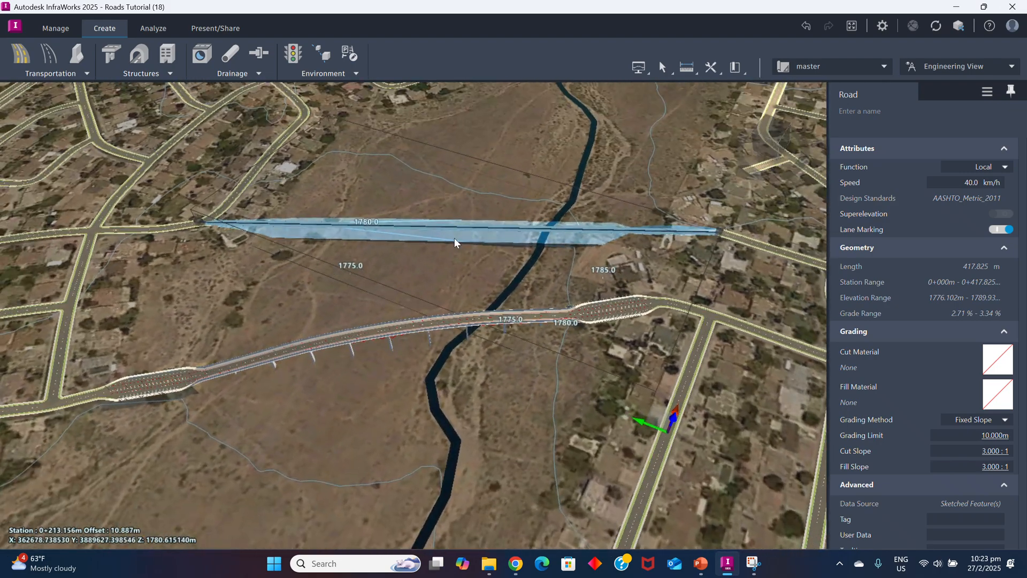
{"action": "scroll", "coordinate": [453, 240], "scroll_direction": "up", "scroll_amount": 3}
{"action": "left_click_drag", "start_coordinate": [442, 273], "coordinate": [455, 249]}
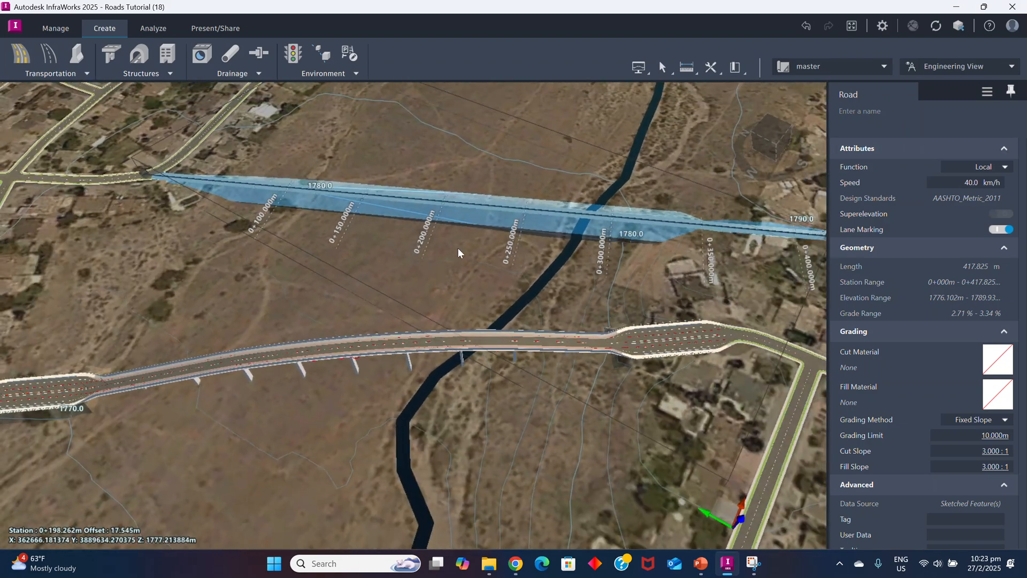
{"action": "scroll", "coordinate": [458, 249], "scroll_direction": "down", "scroll_amount": 2}
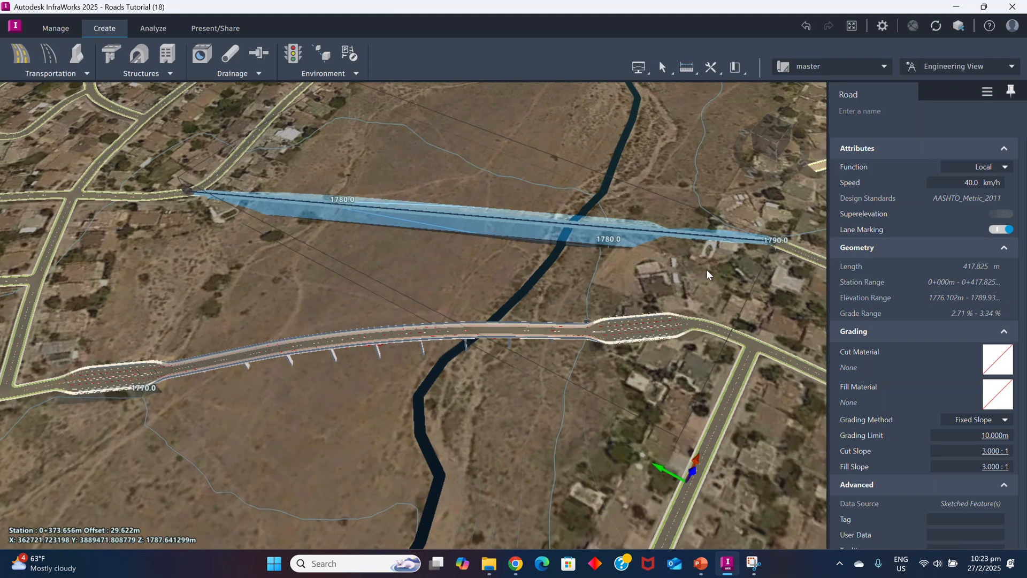
{"action": "left_click_drag", "start_coordinate": [707, 271], "coordinate": [694, 266]}
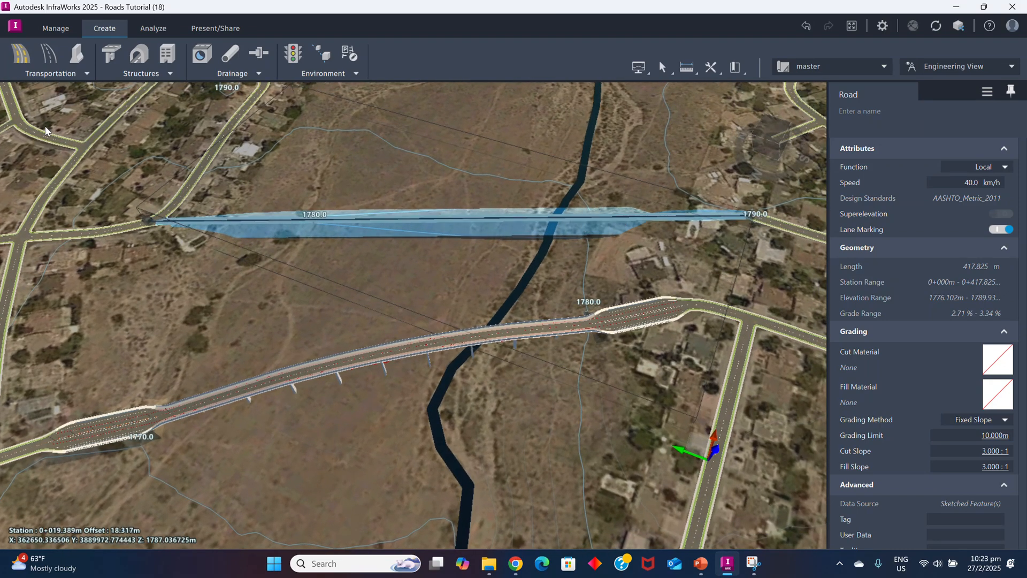
Display the structure types available for adding to the model
{"action": "left_click", "coordinate": [172, 74]}
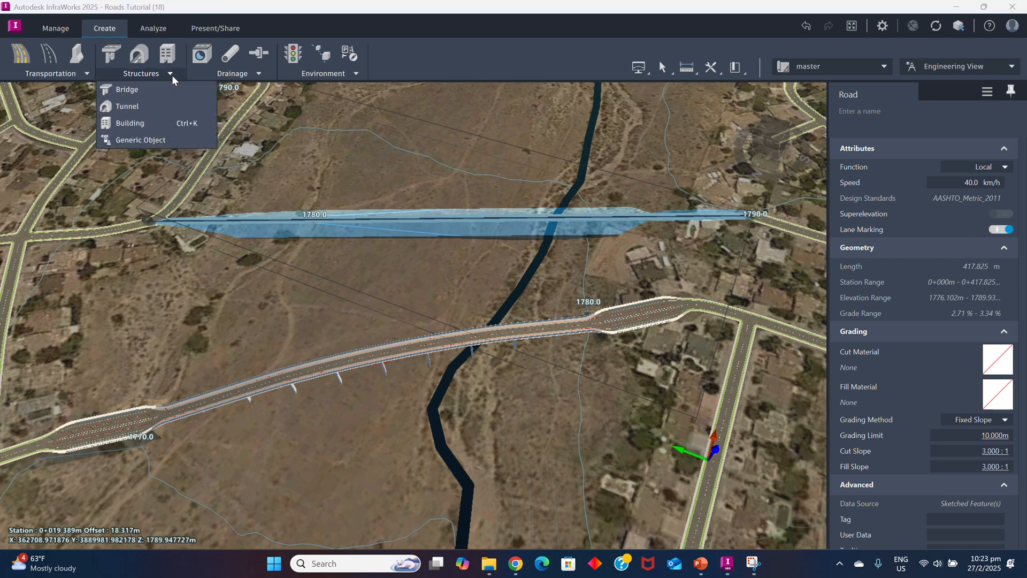
Add a bridge to the selected straight road over the river, from about station 0+044 m to 0+350 m
{"action": "left_click", "coordinate": [119, 90]}
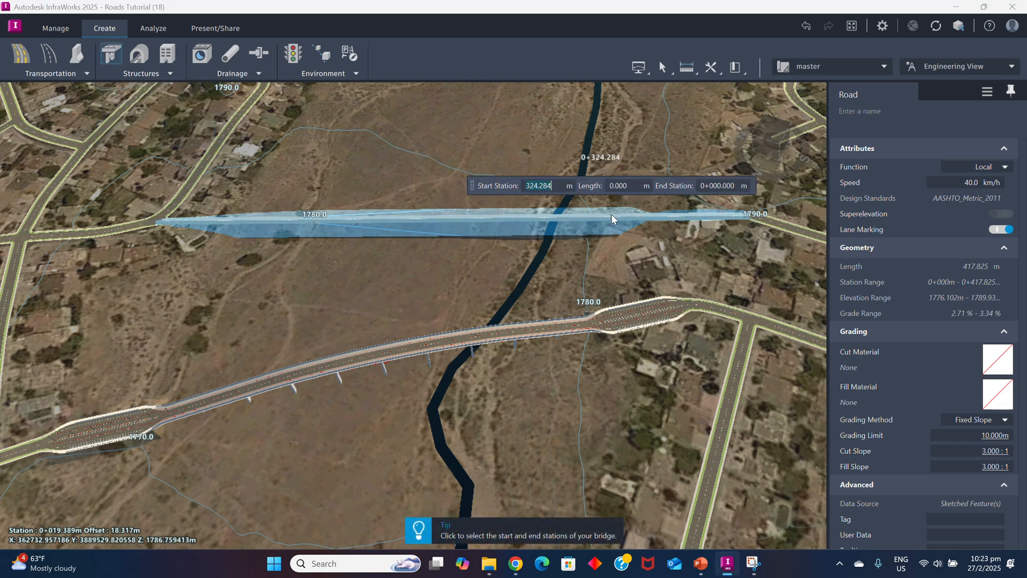
{"action": "left_click", "coordinate": [650, 216]}
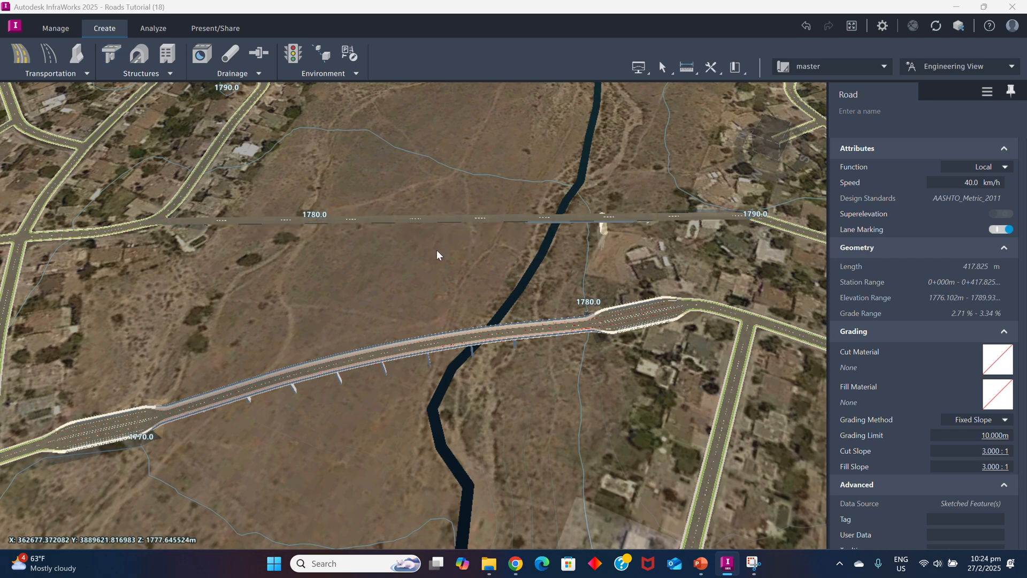
{"action": "scroll", "coordinate": [475, 239], "scroll_direction": "up", "scroll_amount": 3}
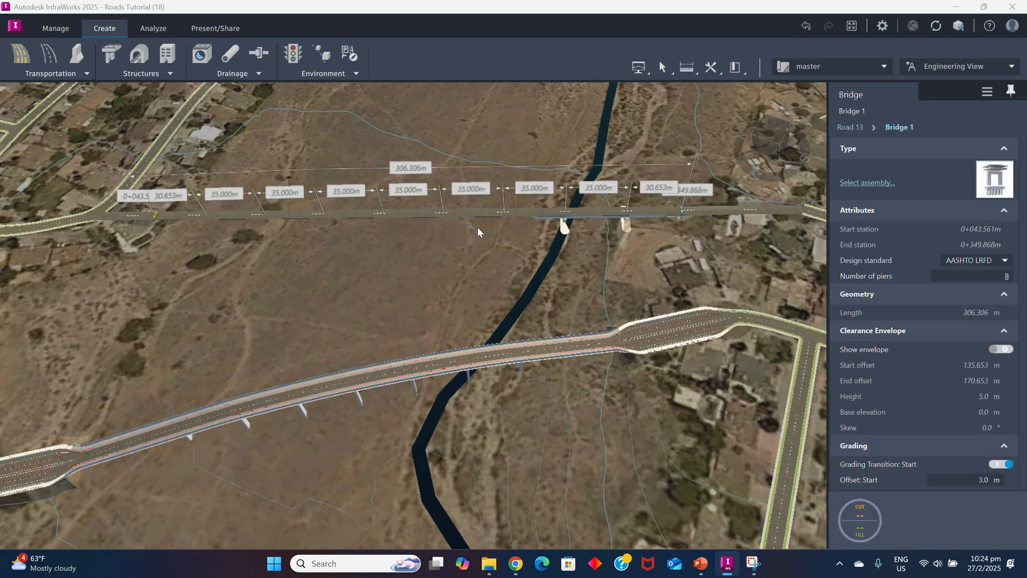
{"action": "scroll", "coordinate": [476, 245], "scroll_direction": "down", "scroll_amount": 2}
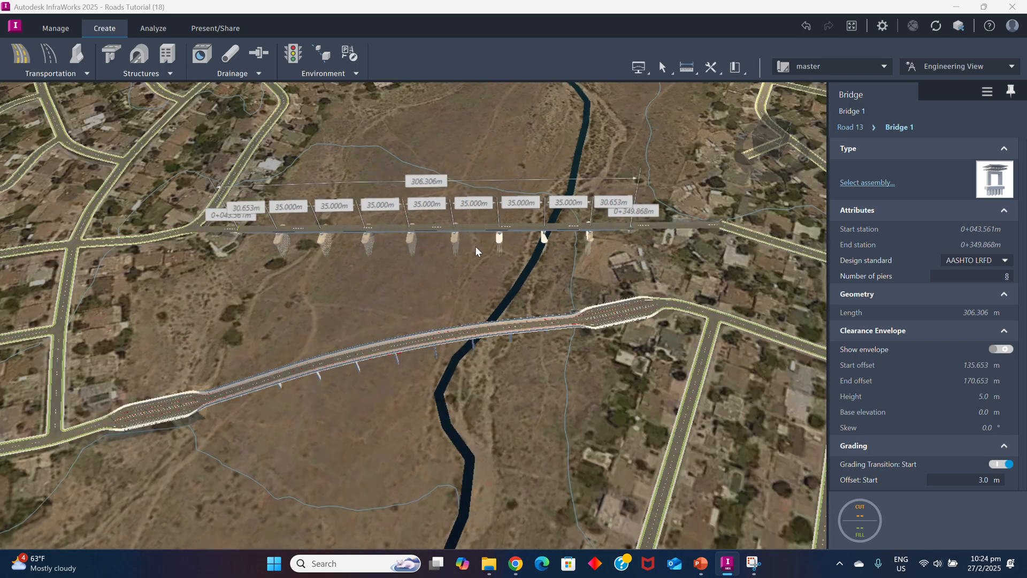
{"action": "left_click", "coordinate": [471, 257]}
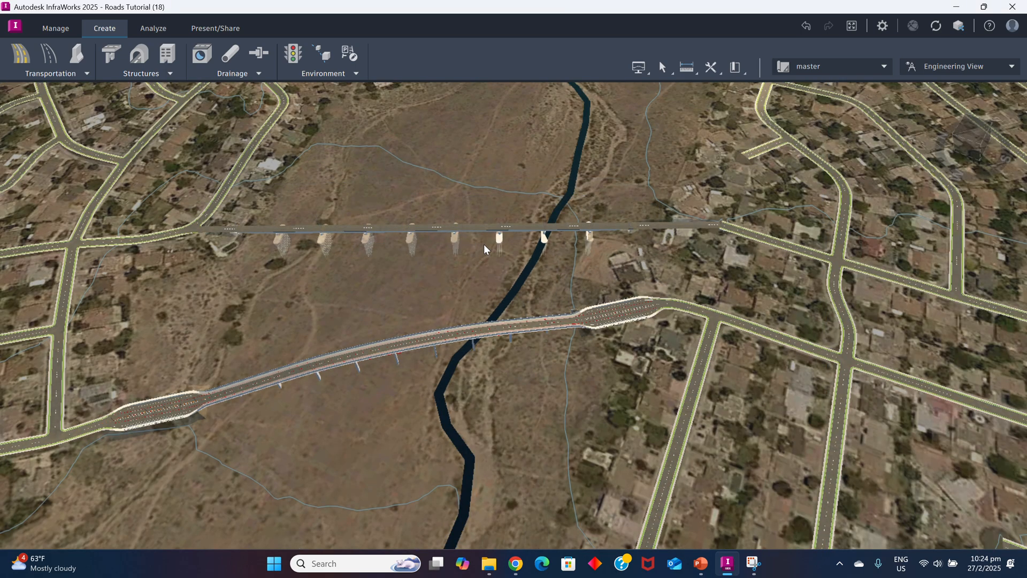
Examine the new bridge over the river and the editing options available for its road
{"action": "scroll", "coordinate": [484, 244], "scroll_direction": "up", "scroll_amount": 5}
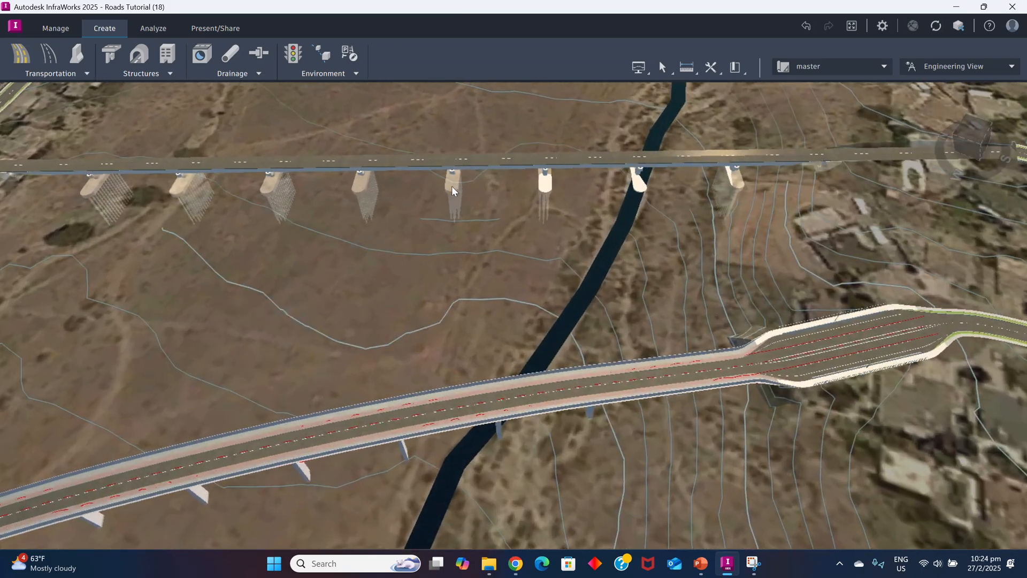
{"action": "scroll", "coordinate": [450, 184], "scroll_direction": "up", "scroll_amount": 2}
{"action": "scroll", "coordinate": [476, 249], "scroll_direction": "down", "scroll_amount": 3}
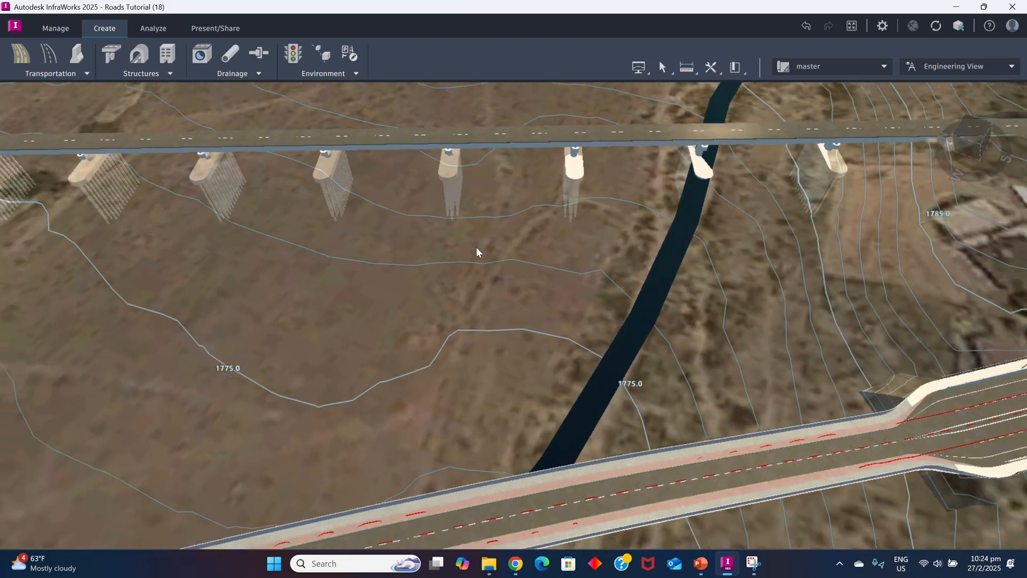
{"action": "scroll", "coordinate": [426, 248], "scroll_direction": "down", "scroll_amount": 2}
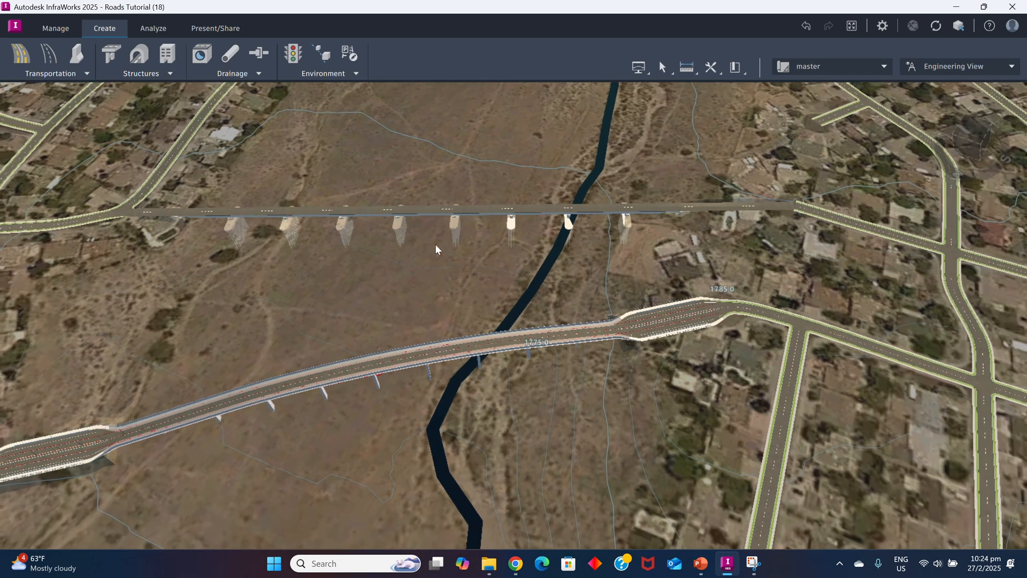
{"action": "left_click", "coordinate": [438, 209]}
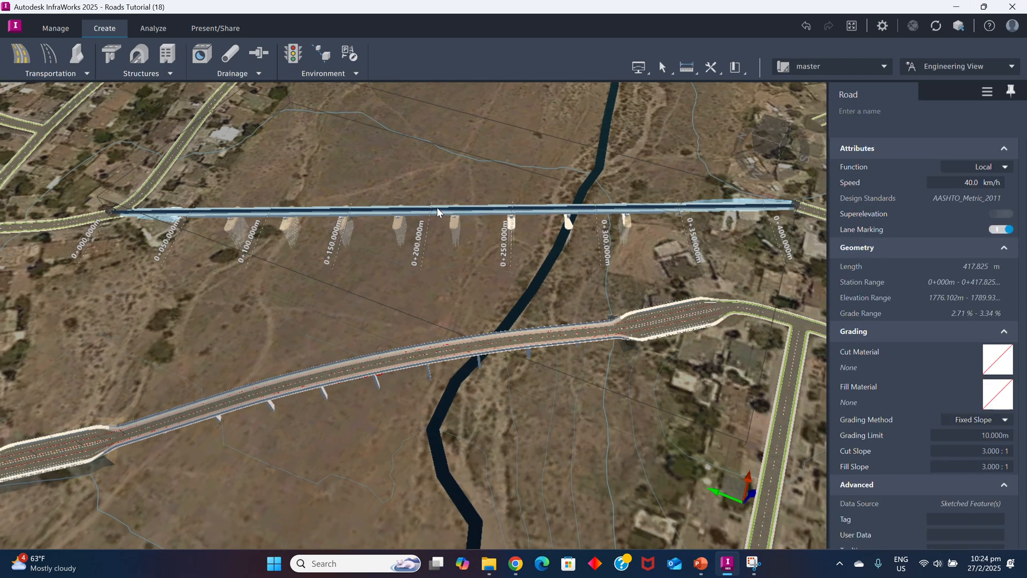
{"action": "right_click", "coordinate": [436, 208]}
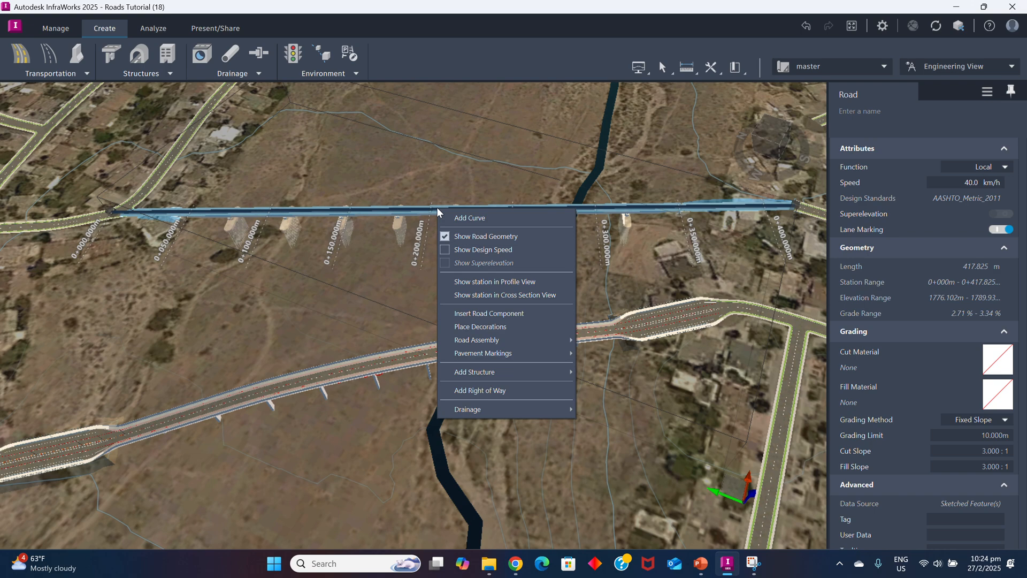
{"action": "left_click", "coordinate": [399, 245]}
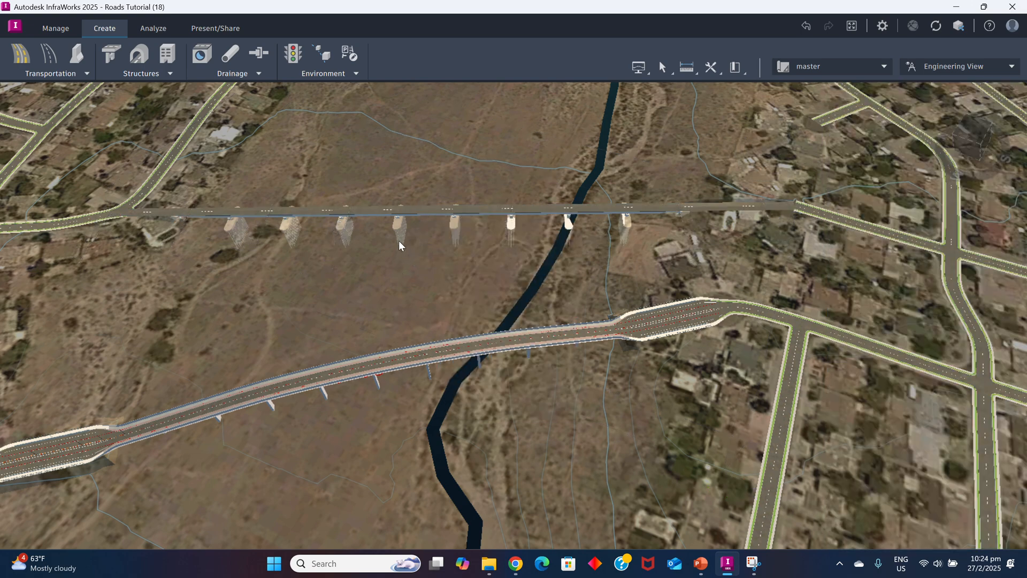
Hide the bridge's road, deck and girders in its component display
{"action": "scroll", "coordinate": [399, 224], "scroll_direction": "up", "scroll_amount": 4}
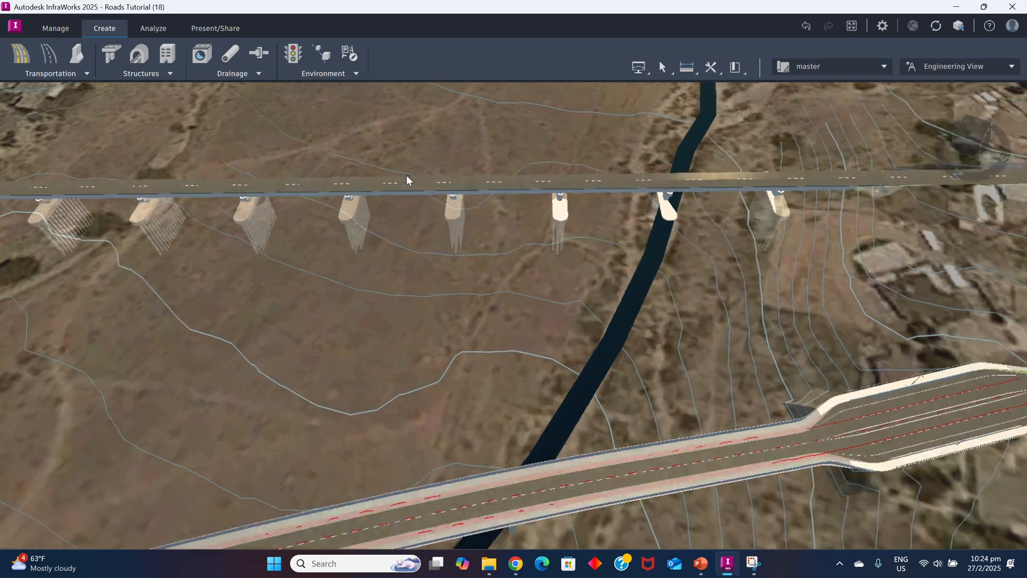
{"action": "scroll", "coordinate": [522, 214], "scroll_direction": "down", "scroll_amount": 3}
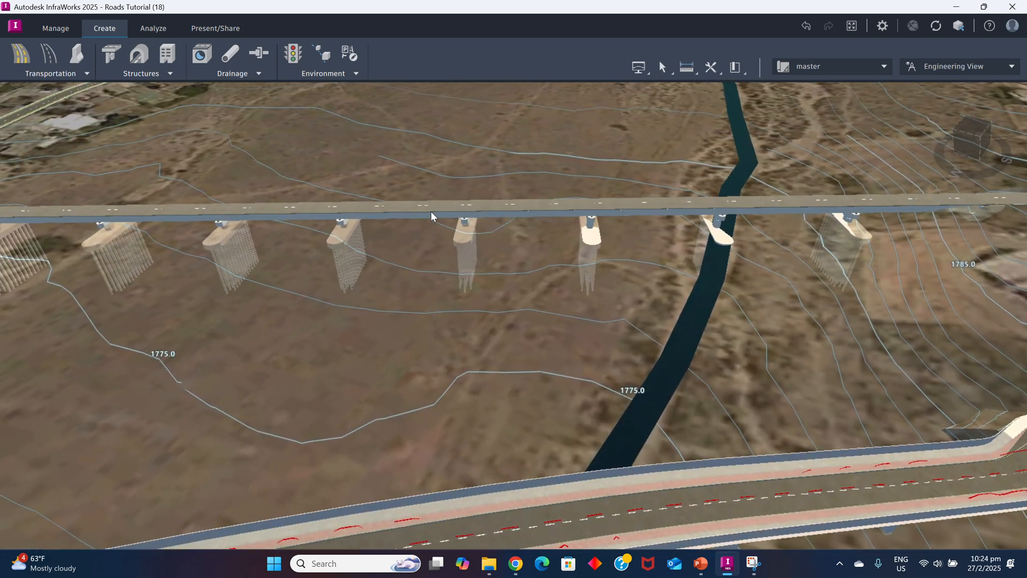
{"action": "scroll", "coordinate": [421, 201], "scroll_direction": "up", "scroll_amount": 3}
{"action": "left_click", "coordinate": [415, 195]}
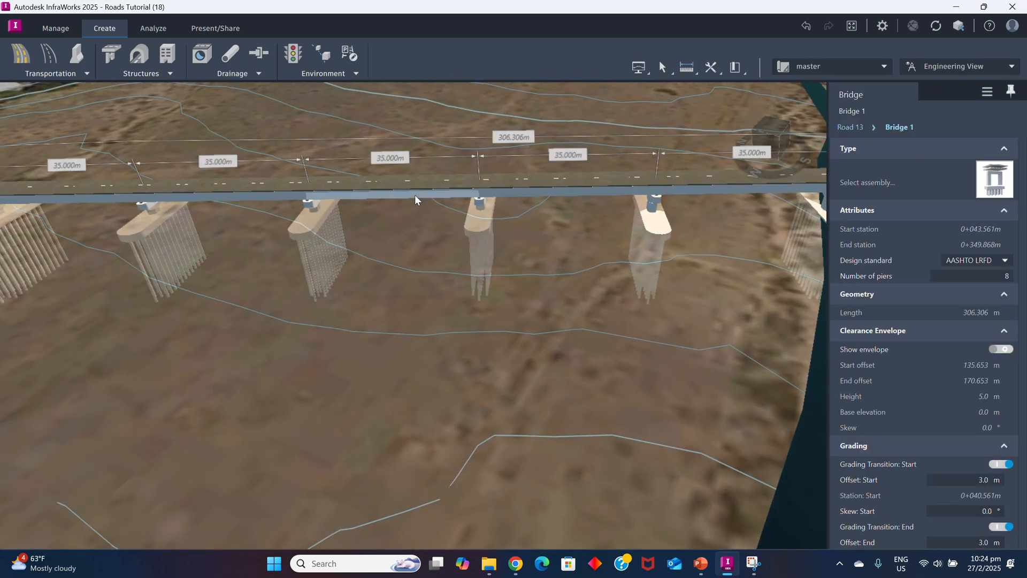
{"action": "right_click", "coordinate": [415, 195]}
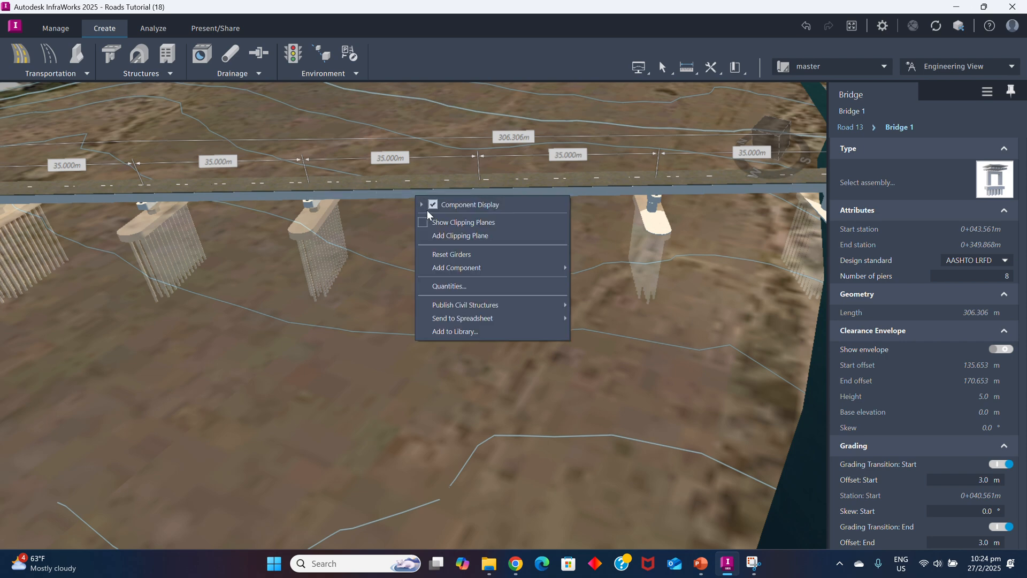
{"action": "left_click", "coordinate": [422, 205]}
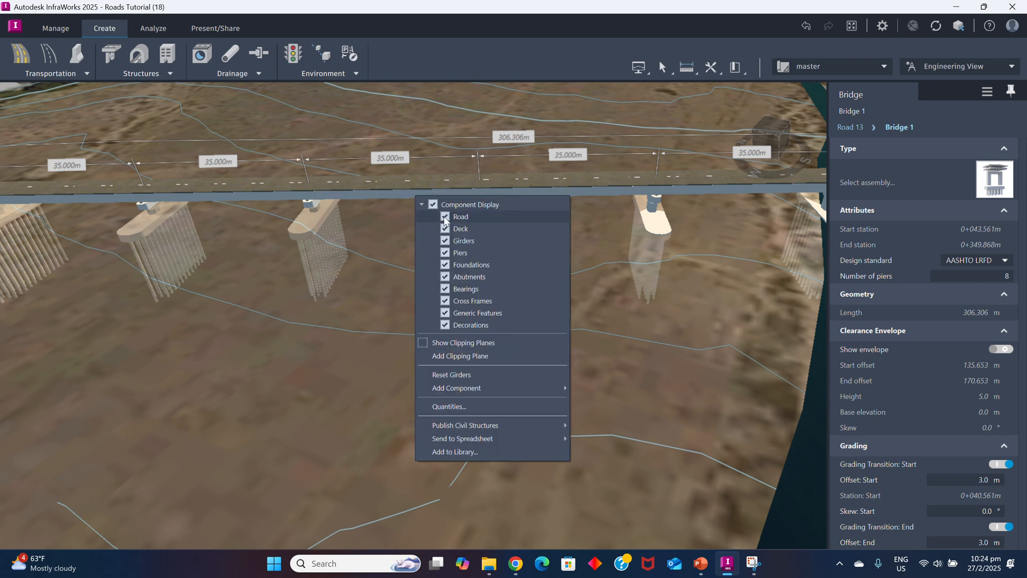
{"action": "left_click", "coordinate": [445, 217]}
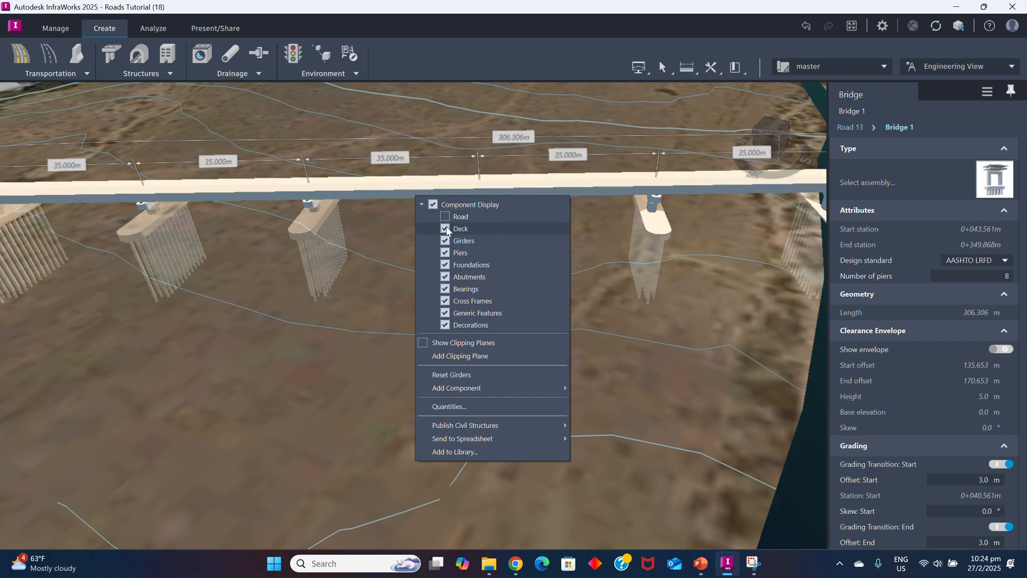
{"action": "left_click", "coordinate": [445, 228]}
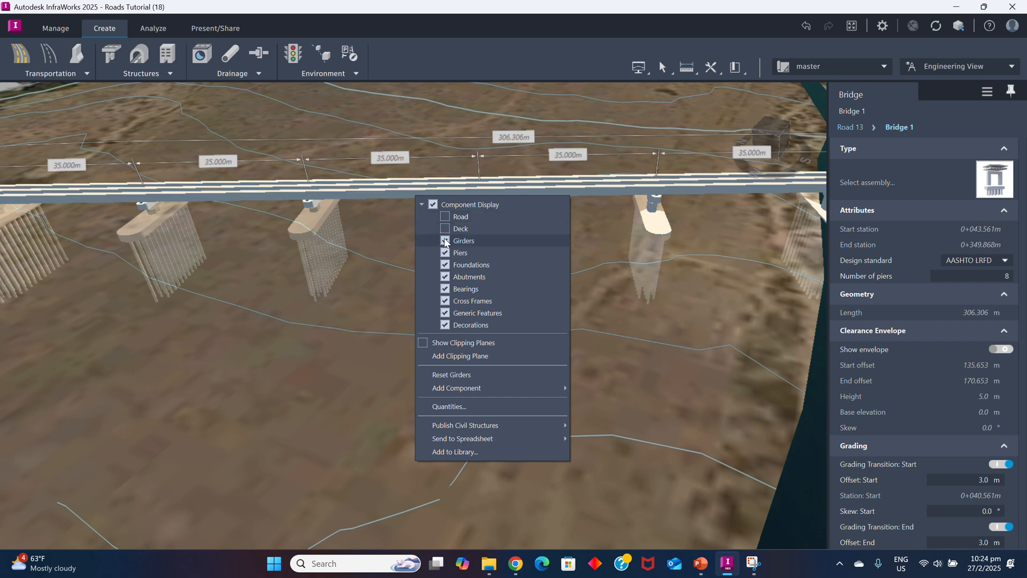
{"action": "left_click", "coordinate": [445, 240]}
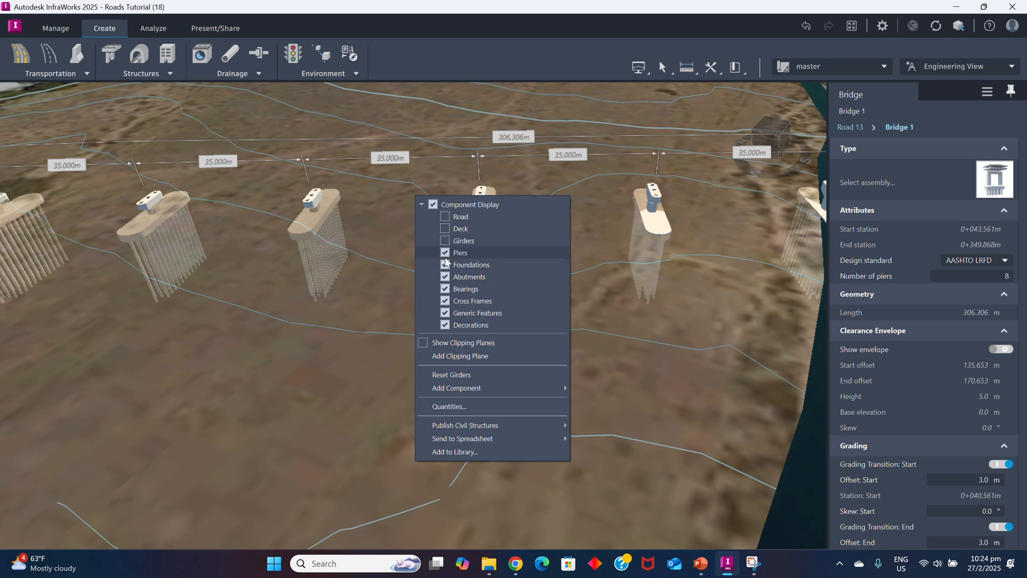
Show the bridge's road, deck and girders again and check the component types that can be added
{"action": "left_click", "coordinate": [445, 216]}
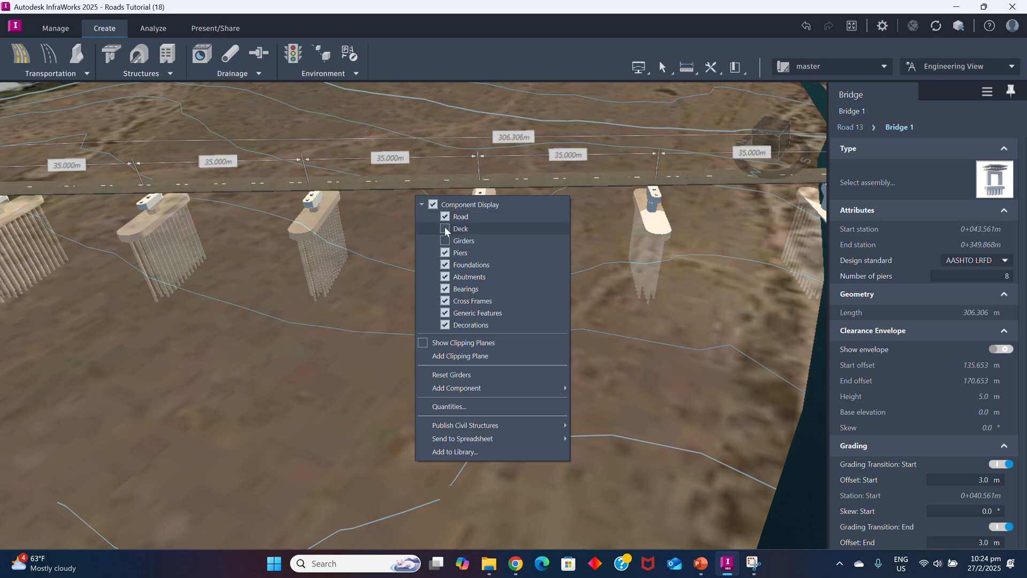
{"action": "left_click", "coordinate": [444, 228]}
{"action": "left_click", "coordinate": [445, 240]}
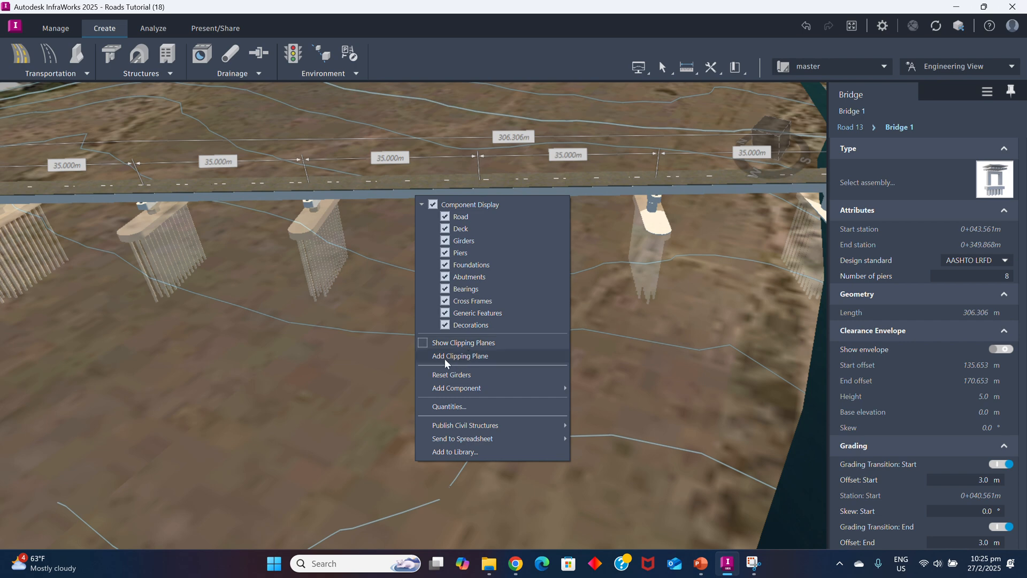
{"action": "mouse_move", "coordinate": [439, 390]}
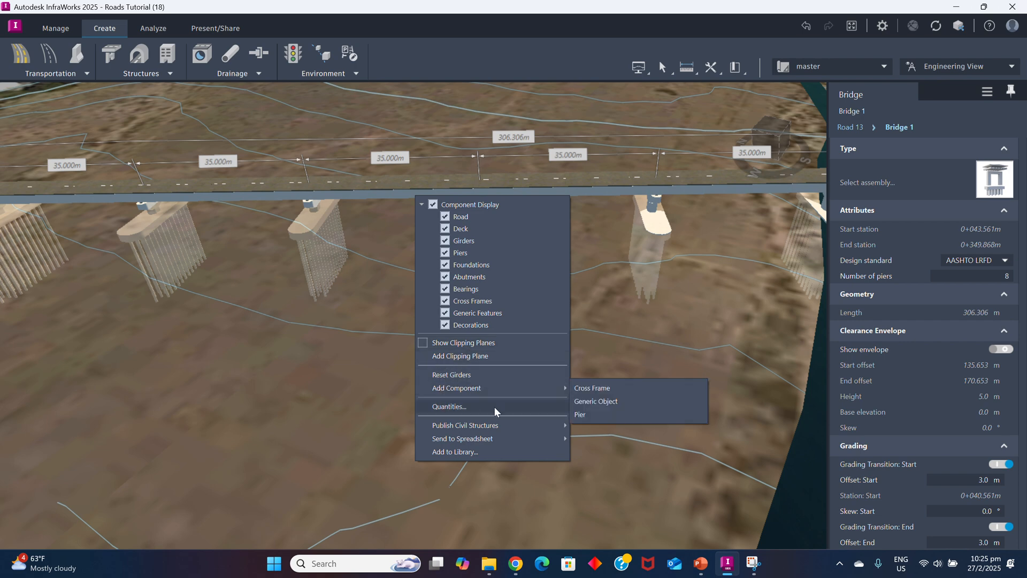
{"action": "left_click", "coordinate": [355, 357]}
Inspect the bridge's spans, piers and pile foundations up close and from several angles
{"action": "scroll", "coordinate": [374, 329], "scroll_direction": "down", "scroll_amount": 5}
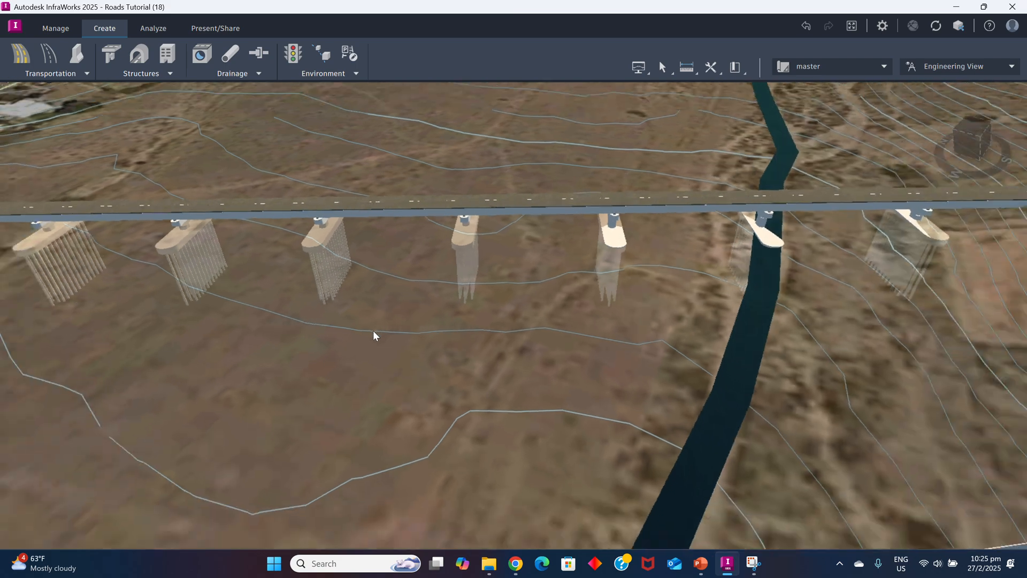
{"action": "left_click", "coordinate": [335, 245]}
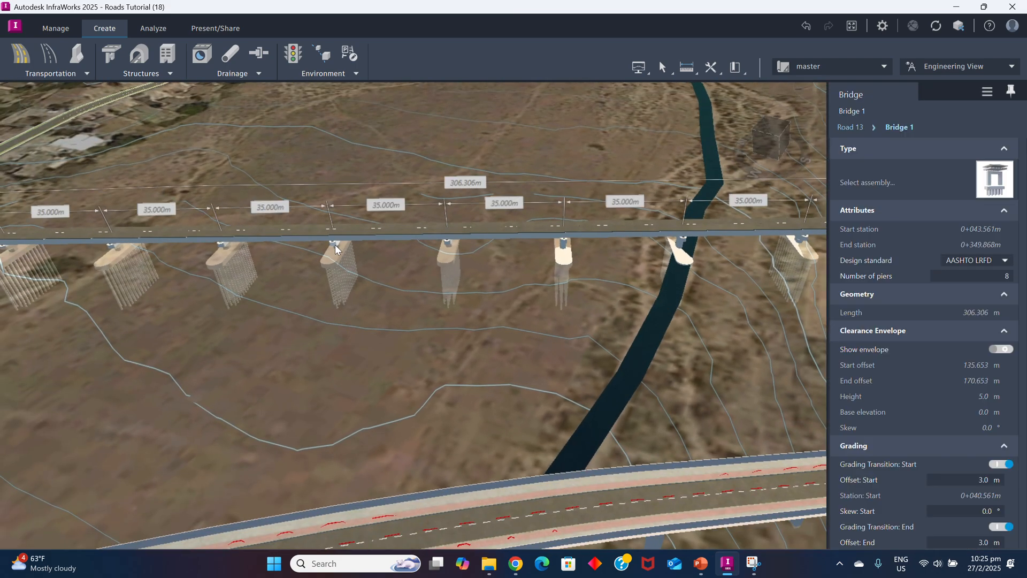
{"action": "scroll", "coordinate": [358, 296], "scroll_direction": "down", "scroll_amount": 5}
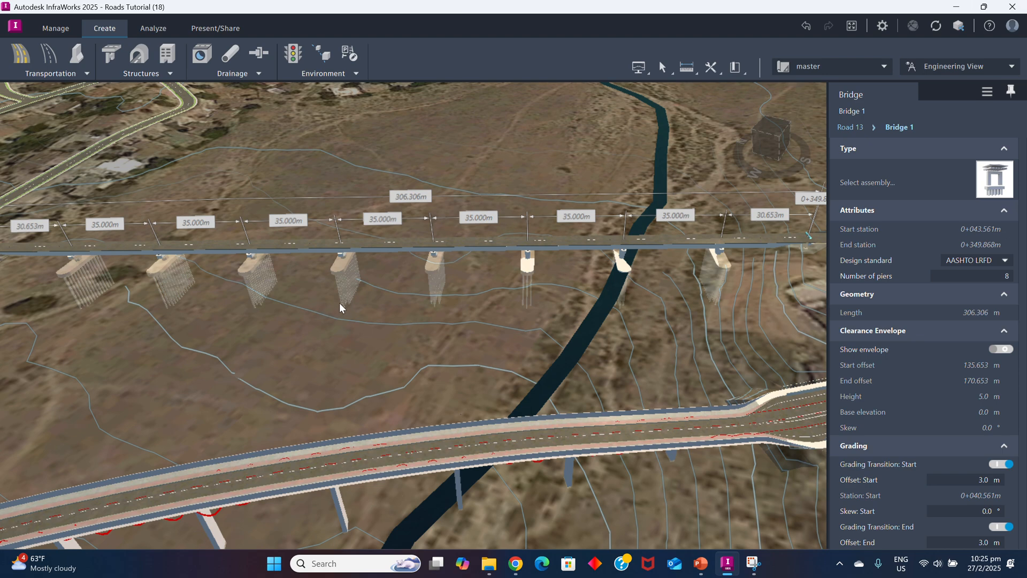
{"action": "scroll", "coordinate": [361, 320], "scroll_direction": "down", "scroll_amount": 3}
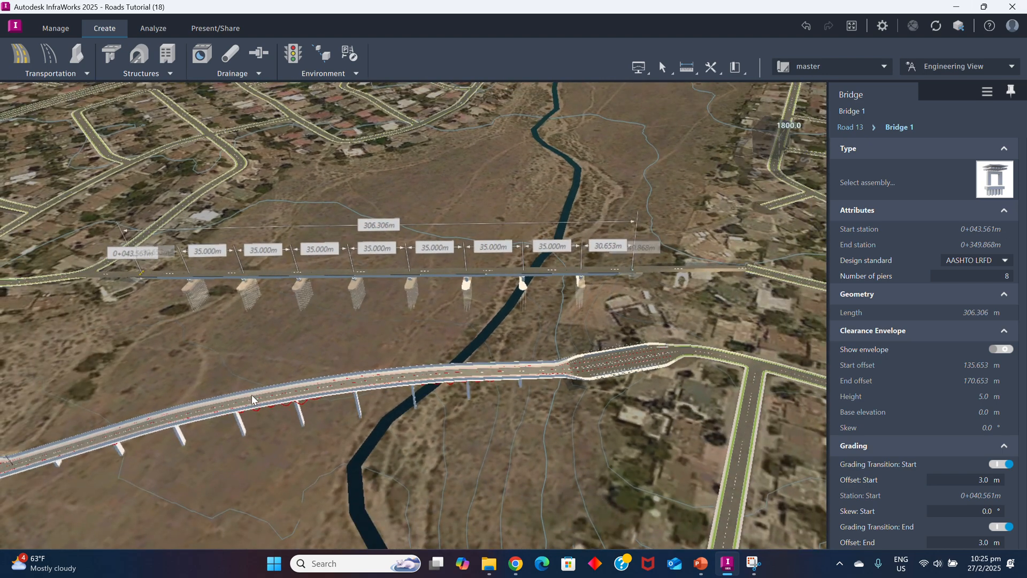
{"action": "left_click", "coordinate": [382, 305]}
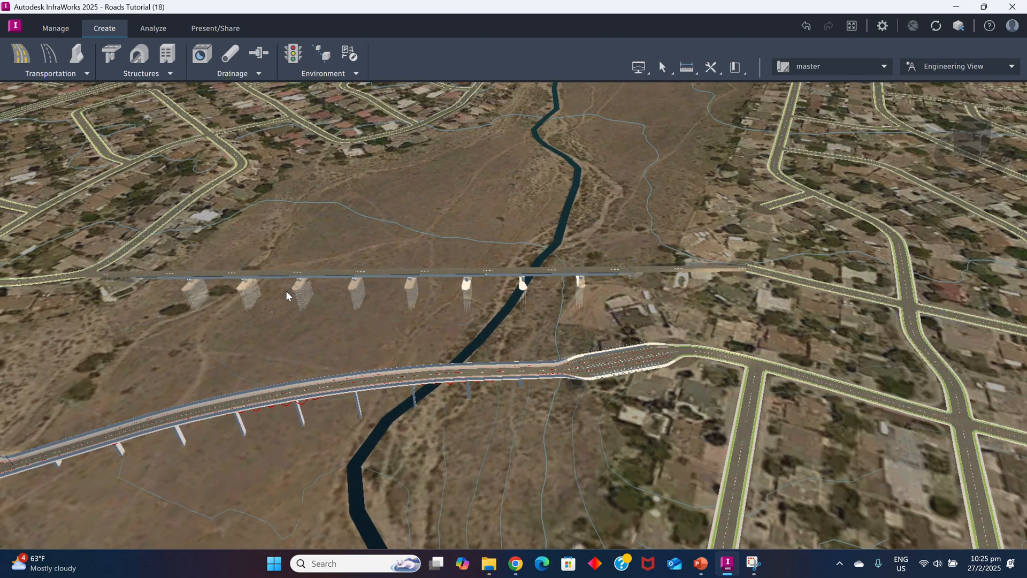
{"action": "scroll", "coordinate": [362, 281], "scroll_direction": "up", "scroll_amount": 5}
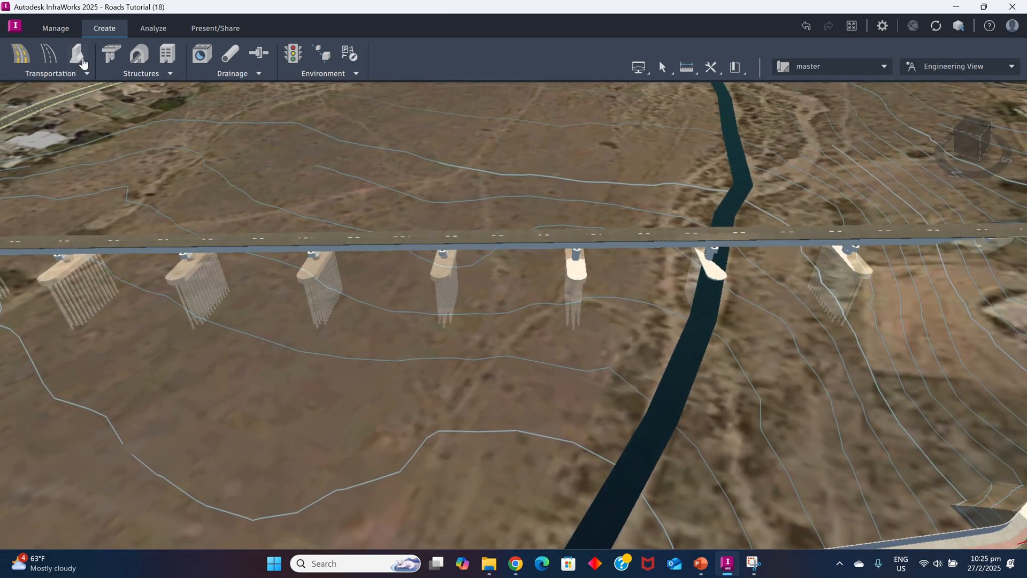
{"action": "left_click", "coordinate": [86, 74]}
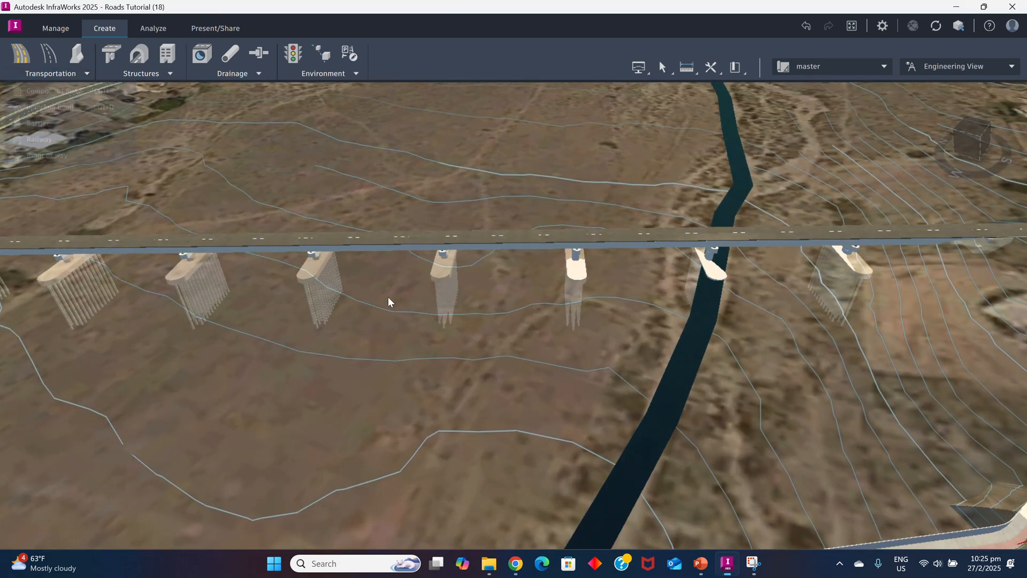
{"action": "scroll", "coordinate": [386, 294], "scroll_direction": "down", "scroll_amount": 5}
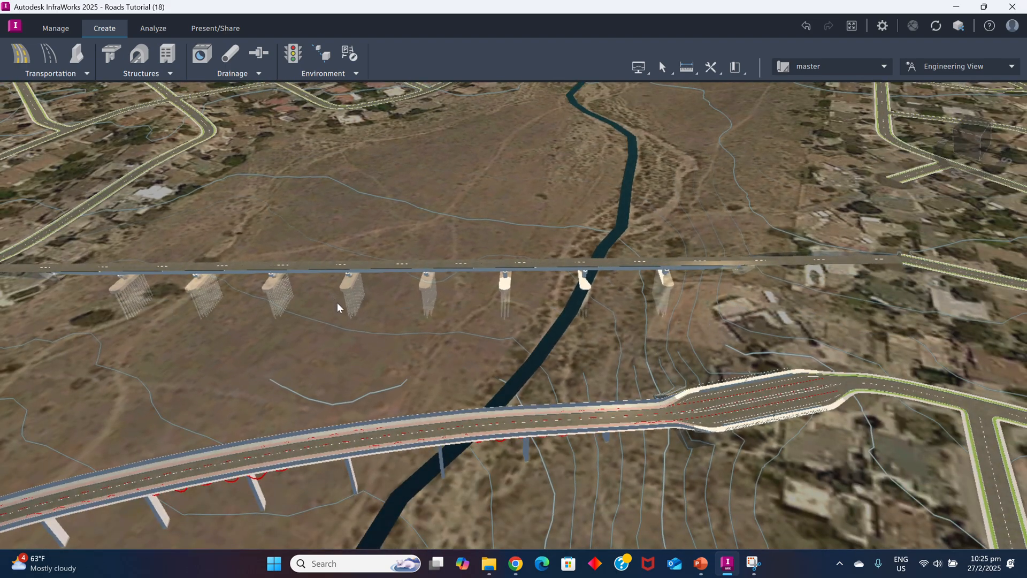
{"action": "left_click_drag", "start_coordinate": [337, 302], "coordinate": [418, 321]}
{"action": "scroll", "coordinate": [348, 300], "scroll_direction": "down", "scroll_amount": 2}
{"action": "scroll", "coordinate": [345, 306], "scroll_direction": "up", "scroll_amount": 6}
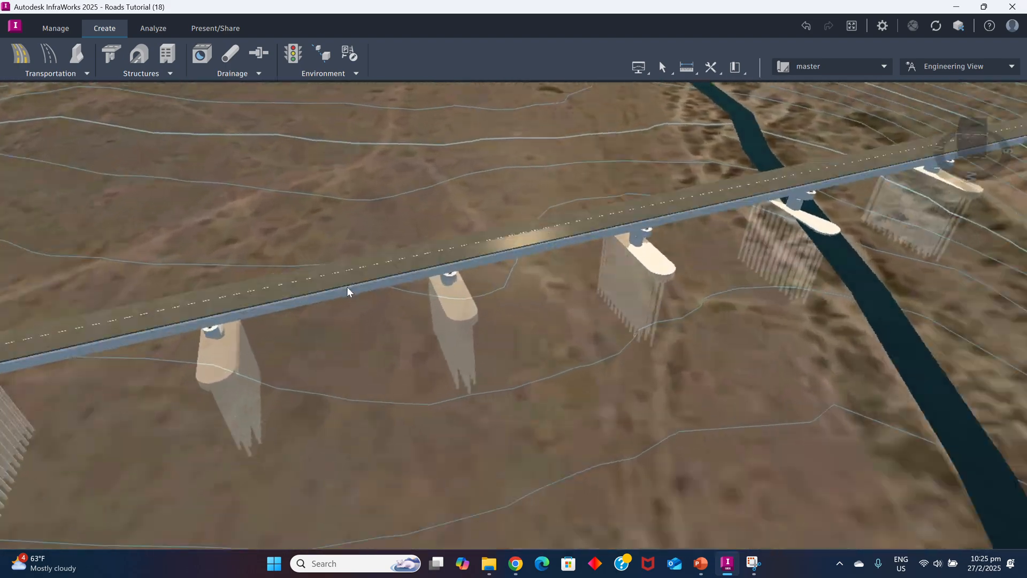
{"action": "scroll", "coordinate": [344, 279], "scroll_direction": "up", "scroll_amount": 3}
{"action": "scroll", "coordinate": [339, 272], "scroll_direction": "down", "scroll_amount": 3}
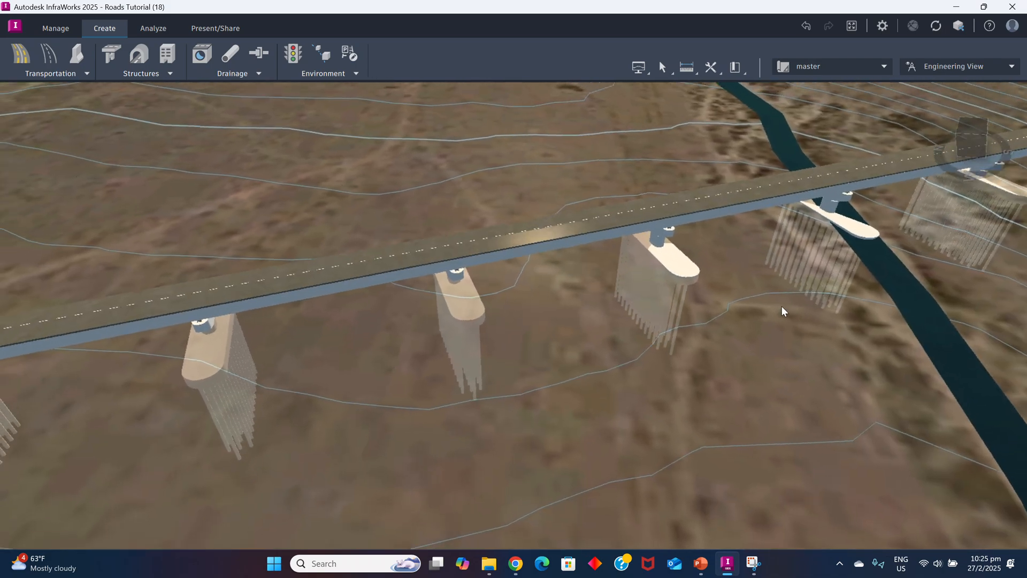
{"action": "left_click_drag", "start_coordinate": [782, 306], "coordinate": [740, 306]}
{"action": "scroll", "coordinate": [740, 306], "scroll_direction": "down", "scroll_amount": 2}
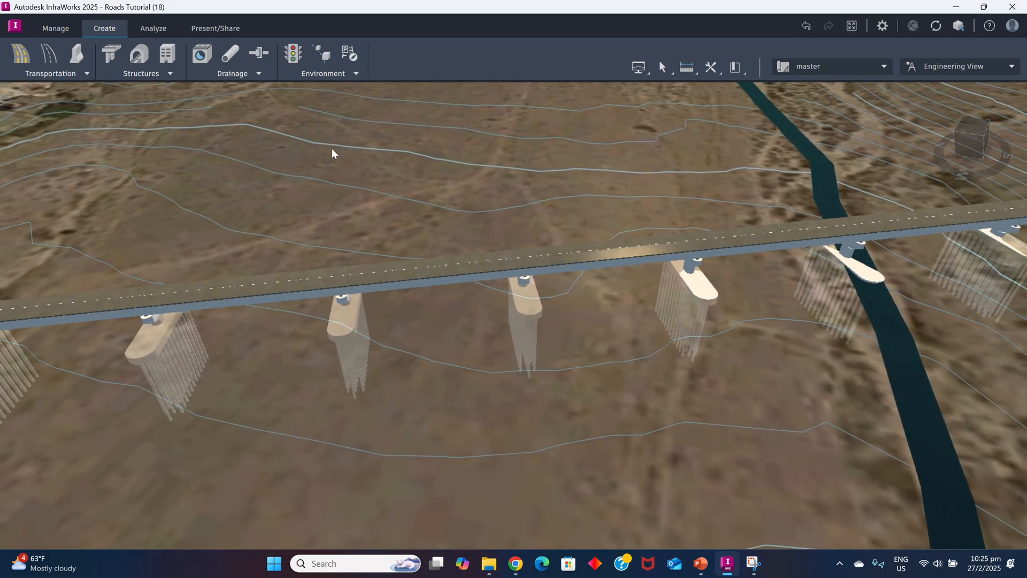
Place a row of Lightpole city furniture from the bridge components along the bridge's centre line and close the style selection
{"action": "left_click", "coordinate": [355, 74]}
{"action": "left_click", "coordinate": [313, 90]}
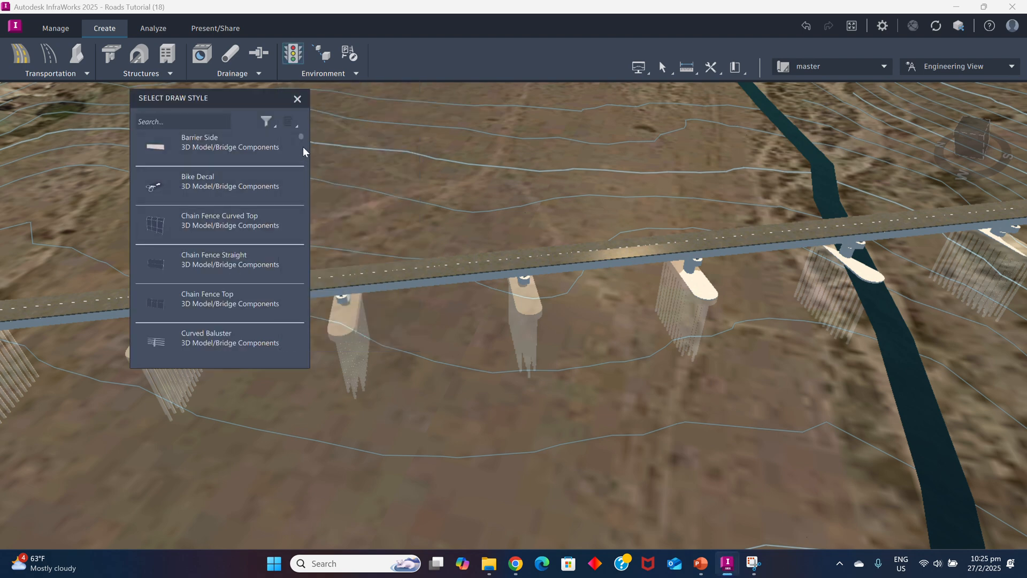
{"action": "left_click_drag", "start_coordinate": [300, 137], "coordinate": [300, 141]}
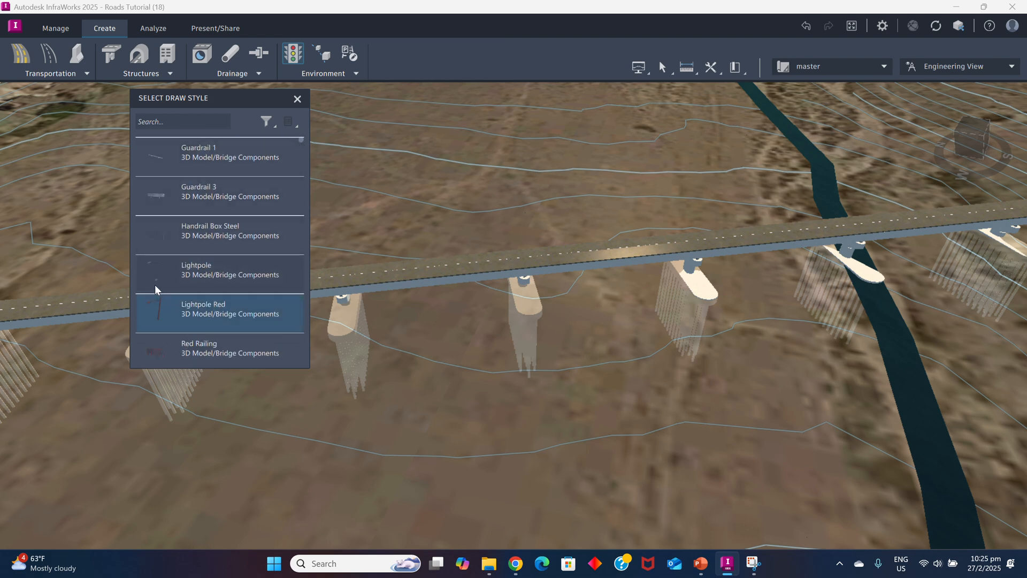
{"action": "left_click", "coordinate": [160, 269]}
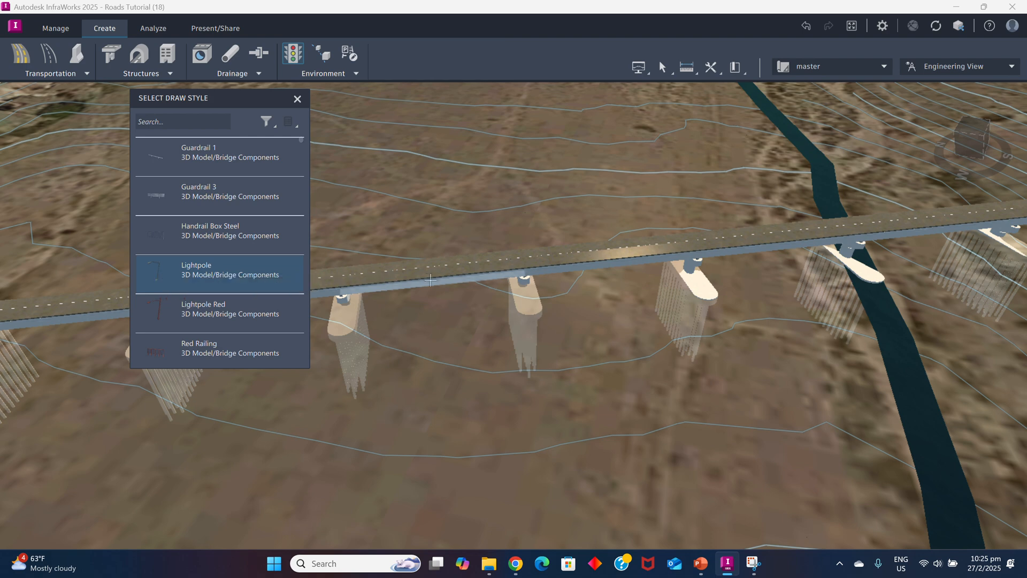
{"action": "left_click", "coordinate": [721, 238]}
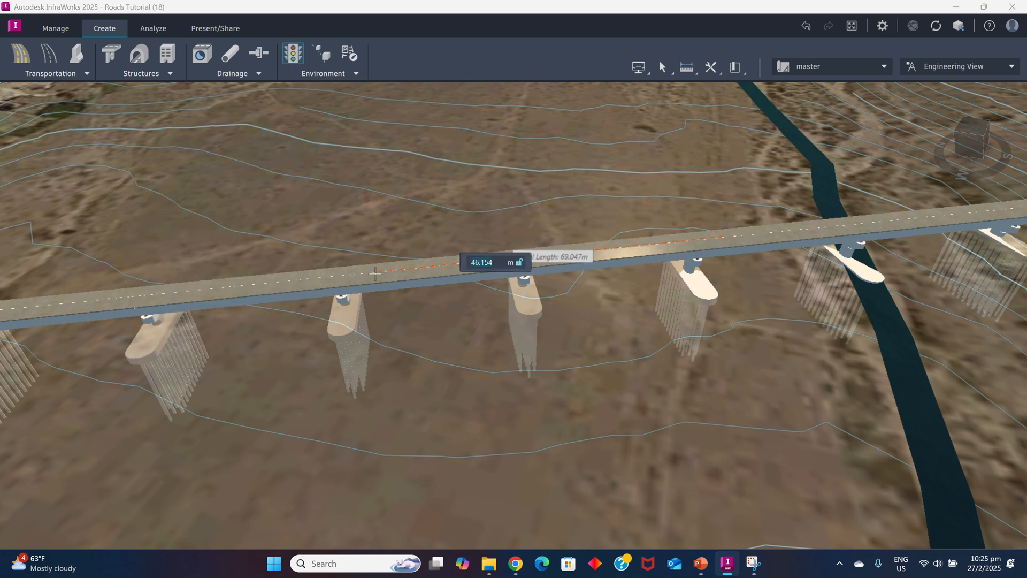
{"action": "double_click", "coordinate": [93, 301]}
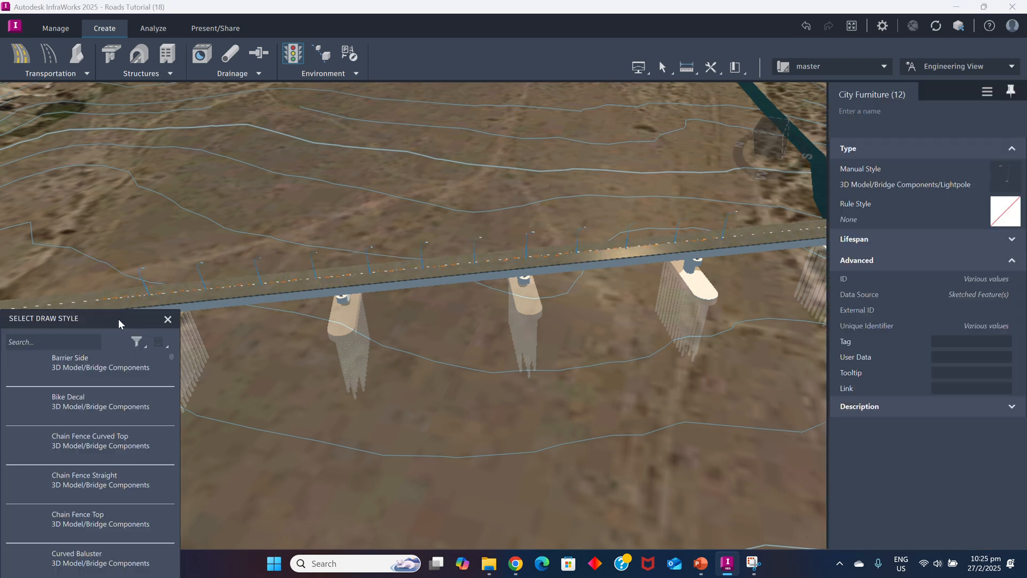
{"action": "scroll", "coordinate": [518, 252], "scroll_direction": "down", "scroll_amount": 4}
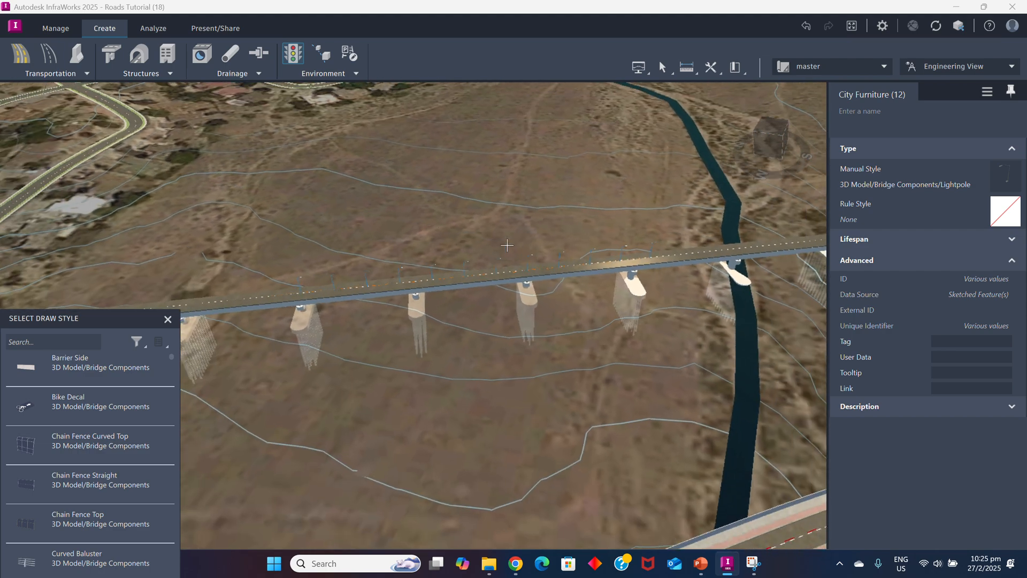
{"action": "scroll", "coordinate": [530, 256], "scroll_direction": "up", "scroll_amount": 4}
{"action": "scroll", "coordinate": [534, 256], "scroll_direction": "up", "scroll_amount": 4}
{"action": "scroll", "coordinate": [534, 257], "scroll_direction": "down", "scroll_amount": 3}
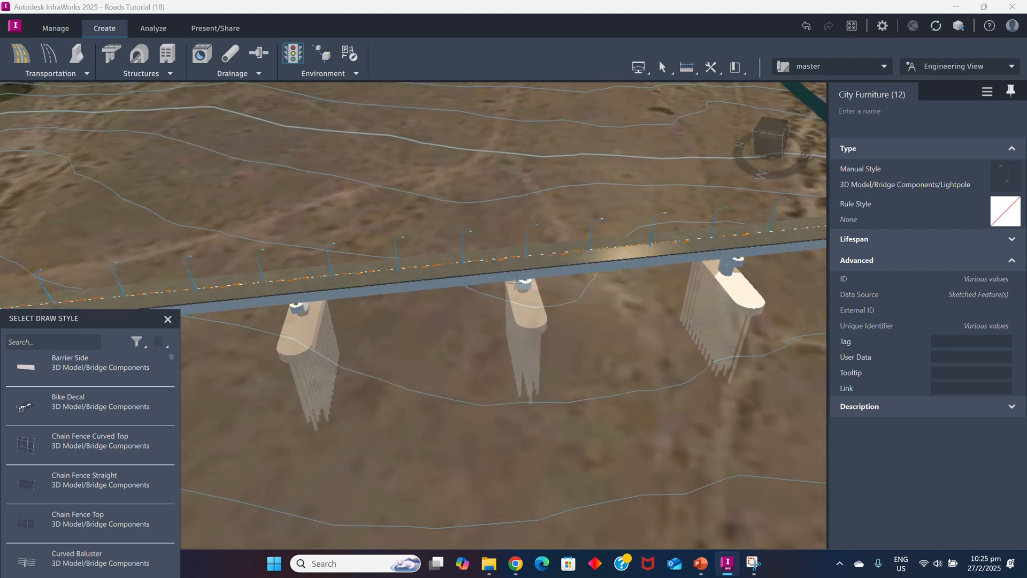
{"action": "left_click", "coordinate": [168, 320]}
Finish the light pole placement, clear the selection, and examine the poles on the bridge from several distances and angles
{"action": "scroll", "coordinate": [633, 309], "scroll_direction": "down", "scroll_amount": 5}
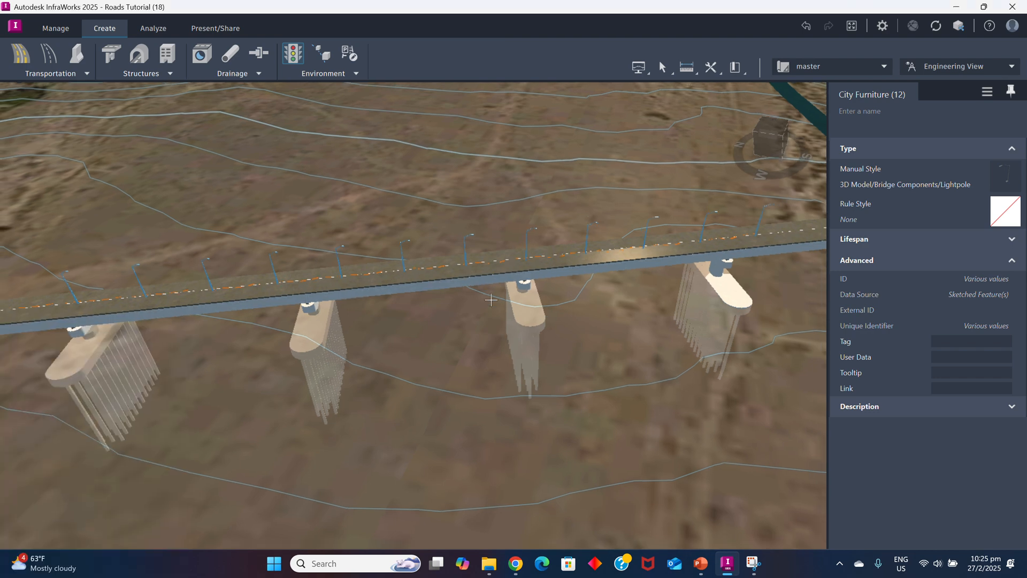
{"action": "scroll", "coordinate": [633, 309], "scroll_direction": "down", "scroll_amount": 1}
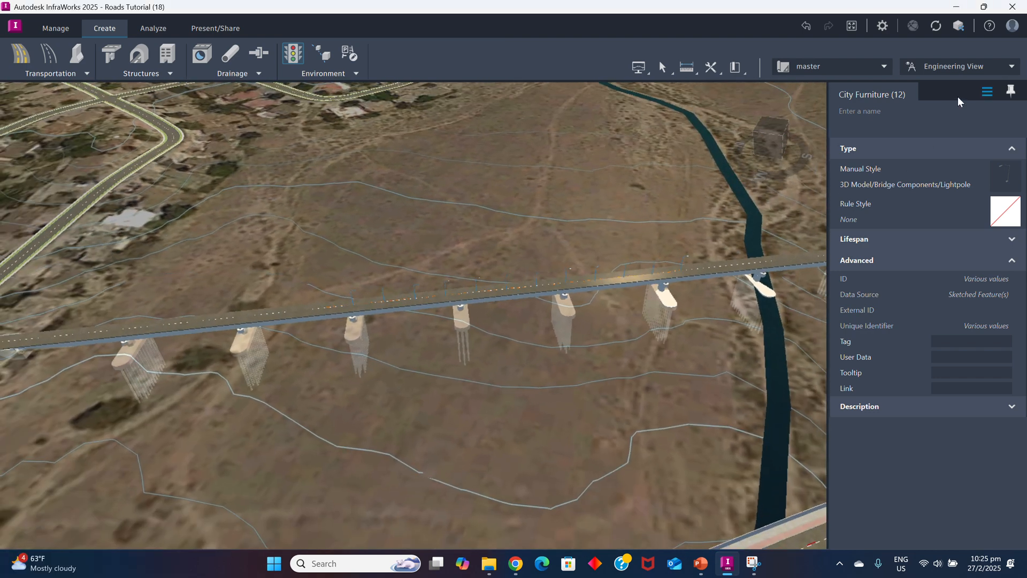
{"action": "scroll", "coordinate": [565, 324], "scroll_direction": "down", "scroll_amount": 2}
{"action": "scroll", "coordinate": [568, 325], "scroll_direction": "down", "scroll_amount": 2}
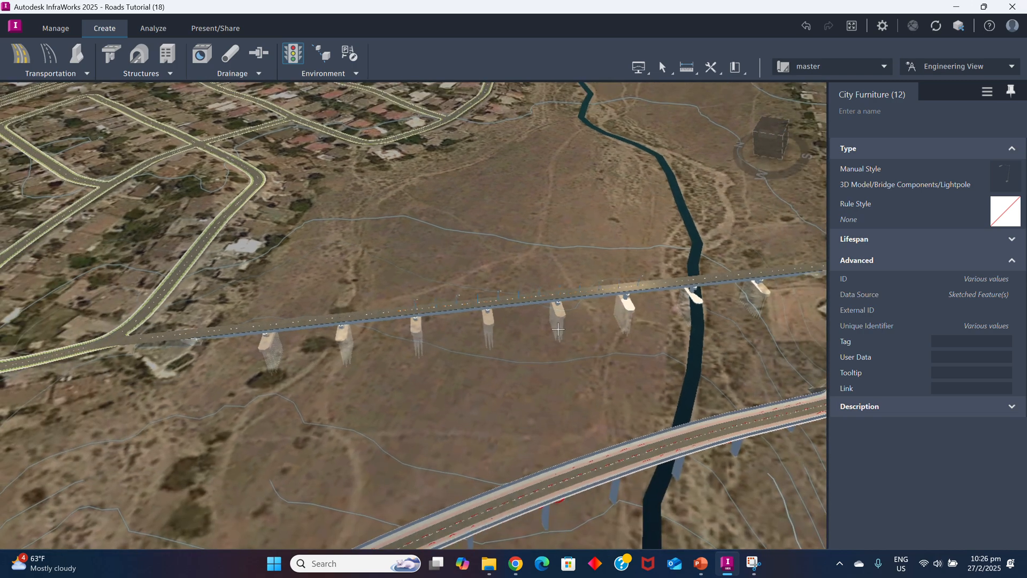
{"action": "left_click_drag", "start_coordinate": [606, 326], "coordinate": [568, 324]}
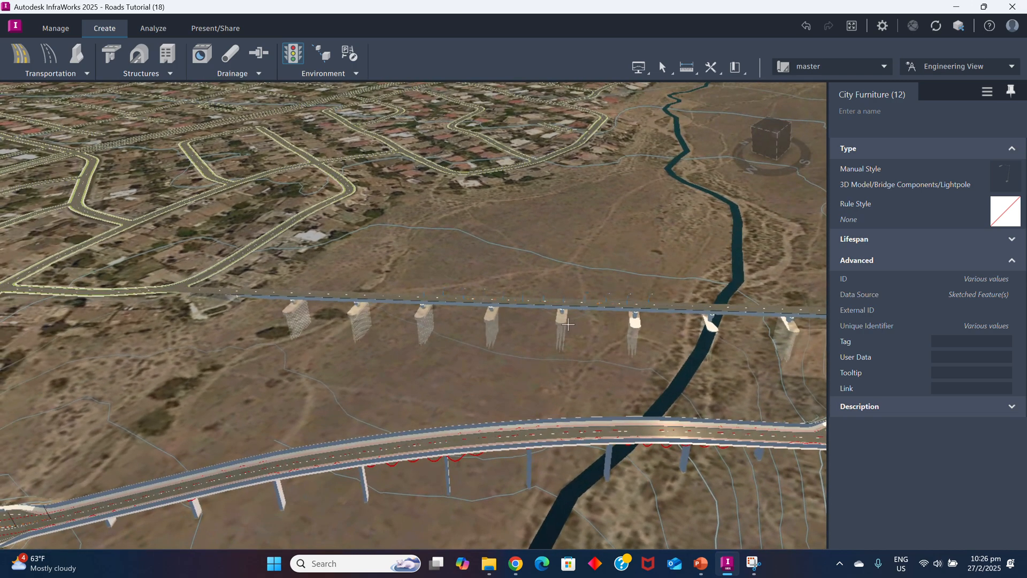
{"action": "double_click", "coordinate": [580, 320]}
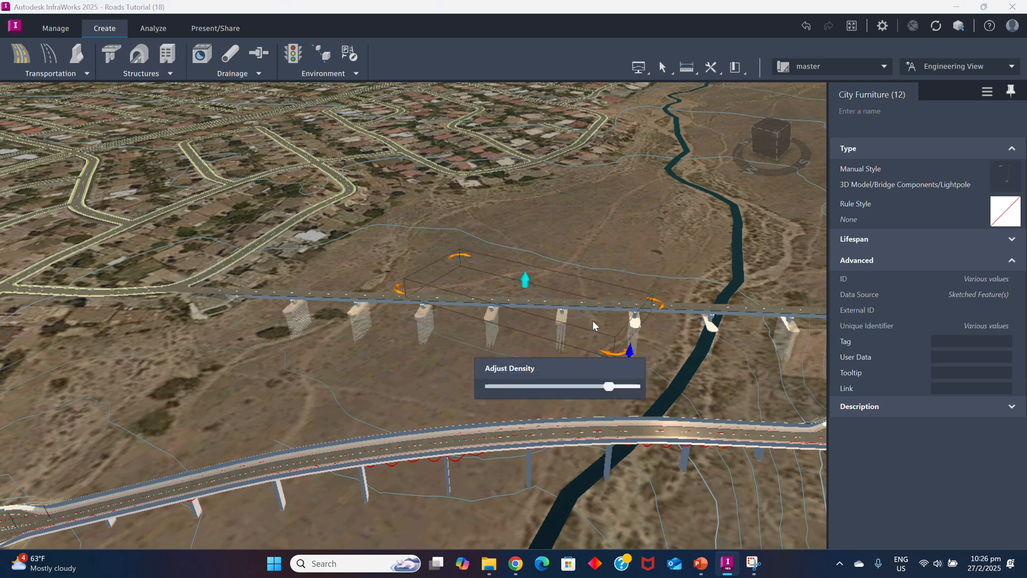
{"action": "left_click", "coordinate": [606, 254]}
{"action": "left_click_drag", "start_coordinate": [551, 344], "coordinate": [541, 415]}
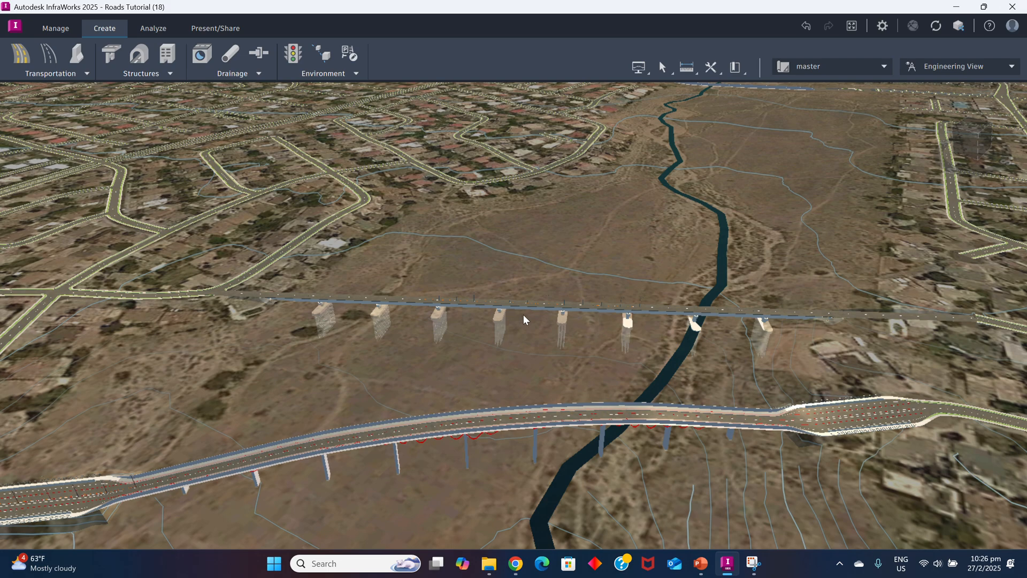
{"action": "scroll", "coordinate": [523, 319], "scroll_direction": "up", "scroll_amount": 2}
{"action": "left_click_drag", "start_coordinate": [577, 333], "coordinate": [615, 357]}
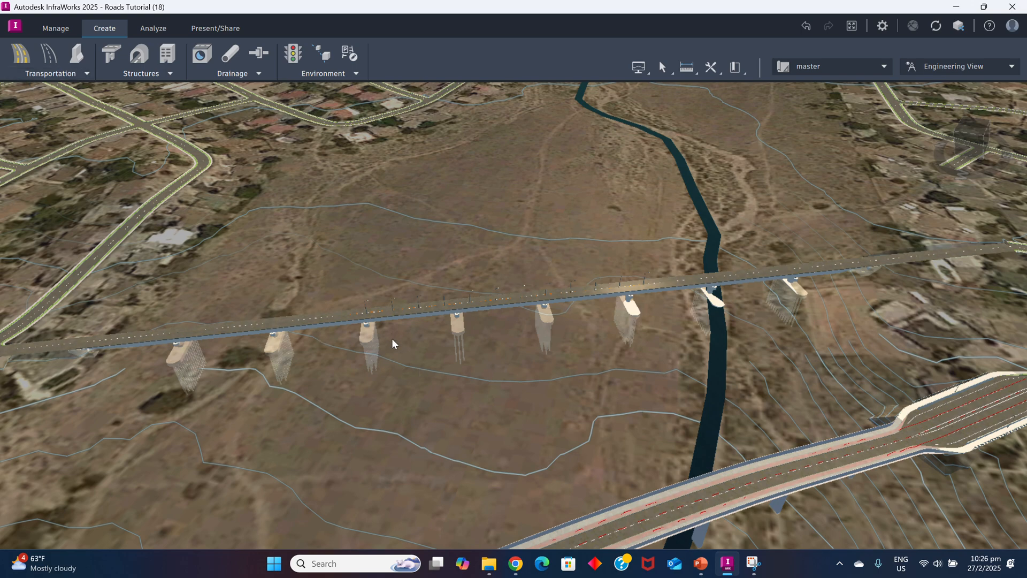
{"action": "left_click_drag", "start_coordinate": [392, 340], "coordinate": [232, 324]}
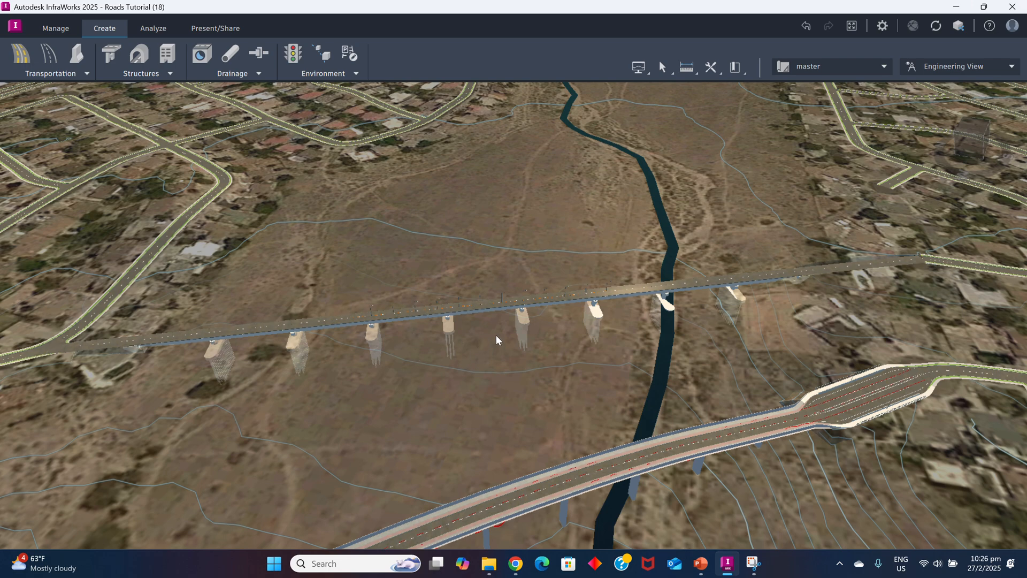
Review the coordinate system, extent, terrain and road design standards in the model properties, then close them without changes
{"action": "left_click", "coordinate": [50, 29]}
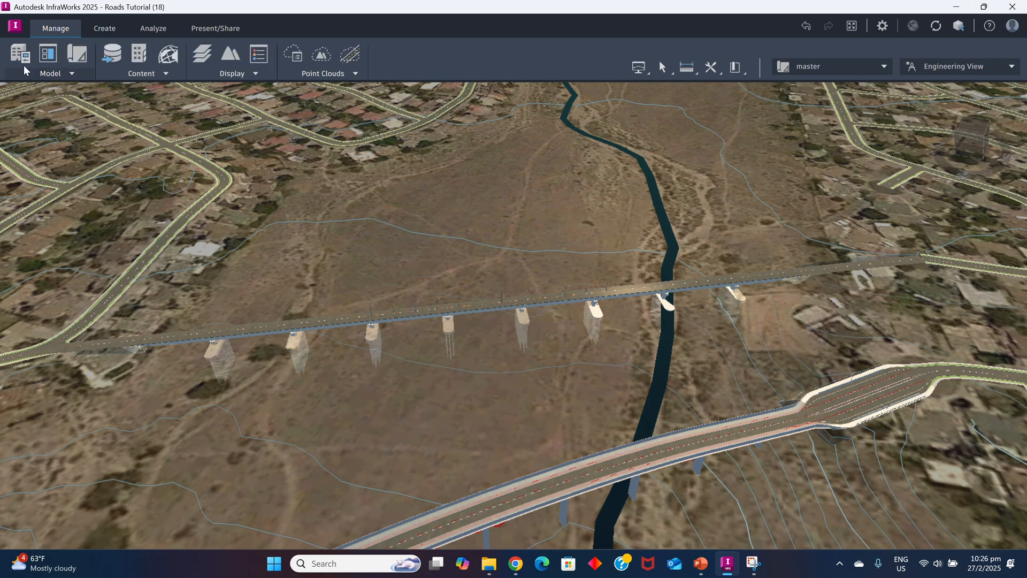
{"action": "left_click", "coordinate": [72, 75]}
{"action": "left_click", "coordinate": [480, 306]}
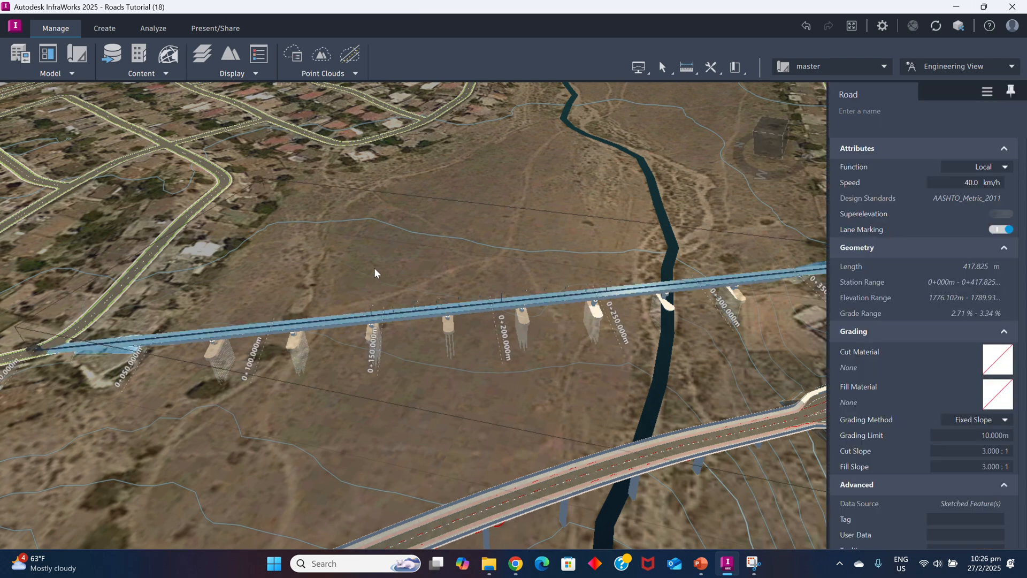
{"action": "left_click", "coordinate": [64, 78]}
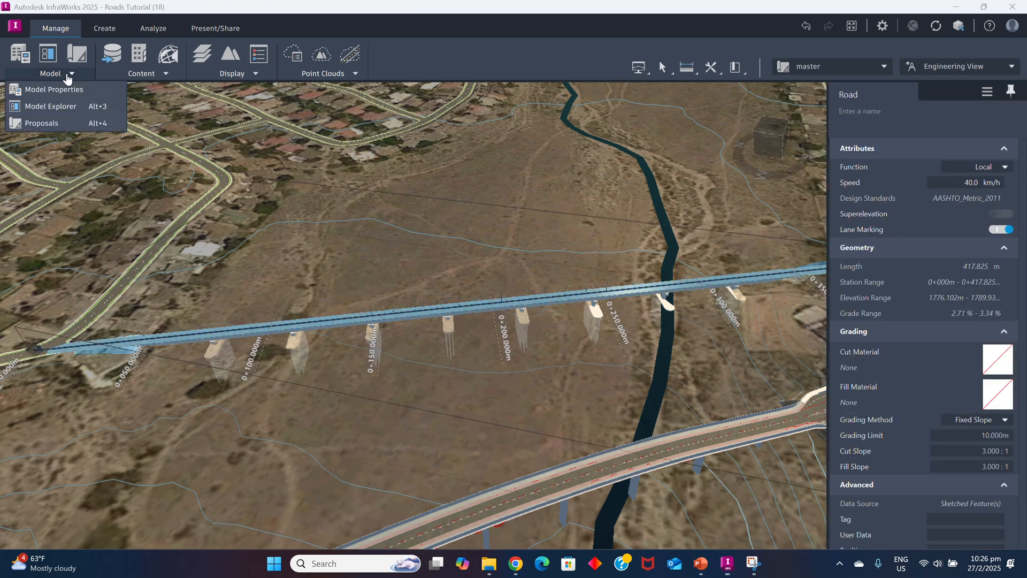
{"action": "left_click", "coordinate": [56, 87]}
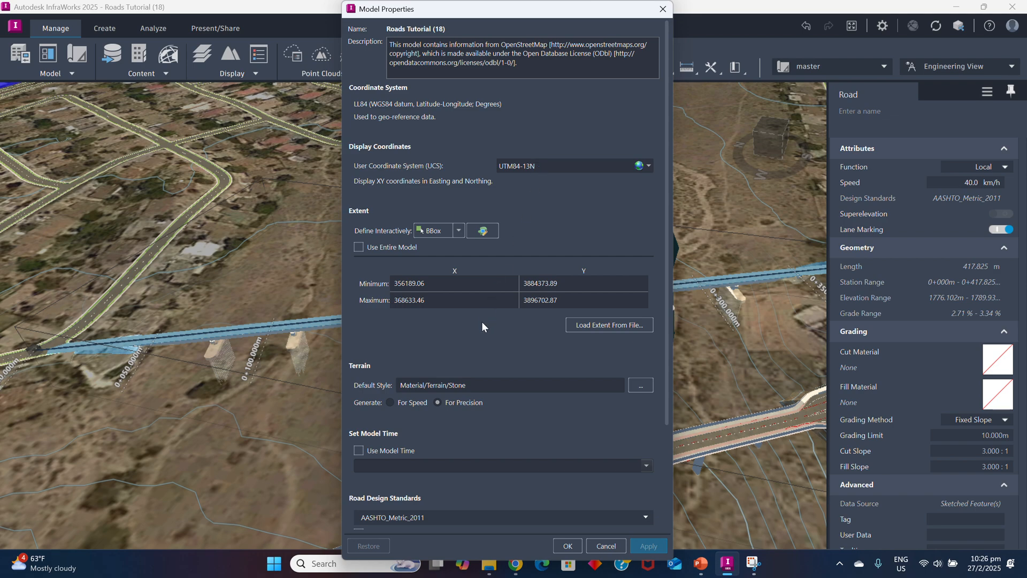
{"action": "scroll", "coordinate": [480, 332], "scroll_direction": "down", "scroll_amount": 3}
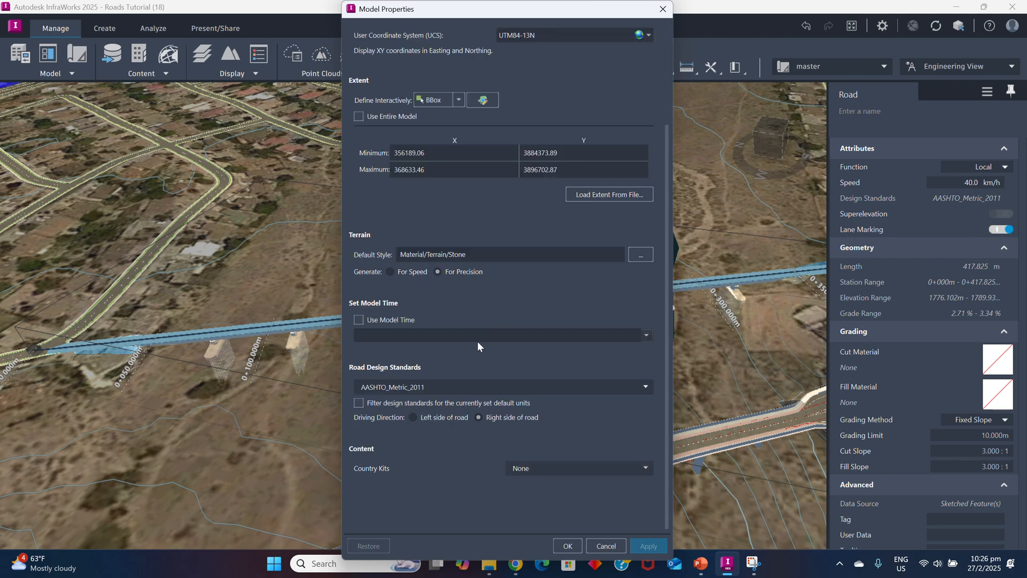
{"action": "left_click", "coordinate": [663, 9]}
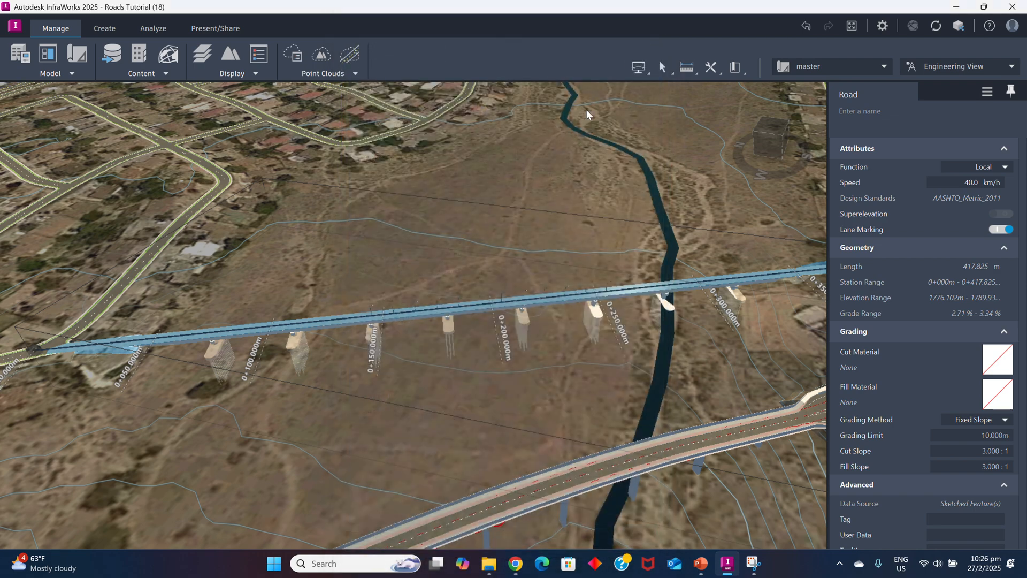
Check the component editing options for the bridge road's lane, then deselect it and view the whole crossing
{"action": "left_click", "coordinate": [451, 310]}
{"action": "right_click", "coordinate": [450, 306]}
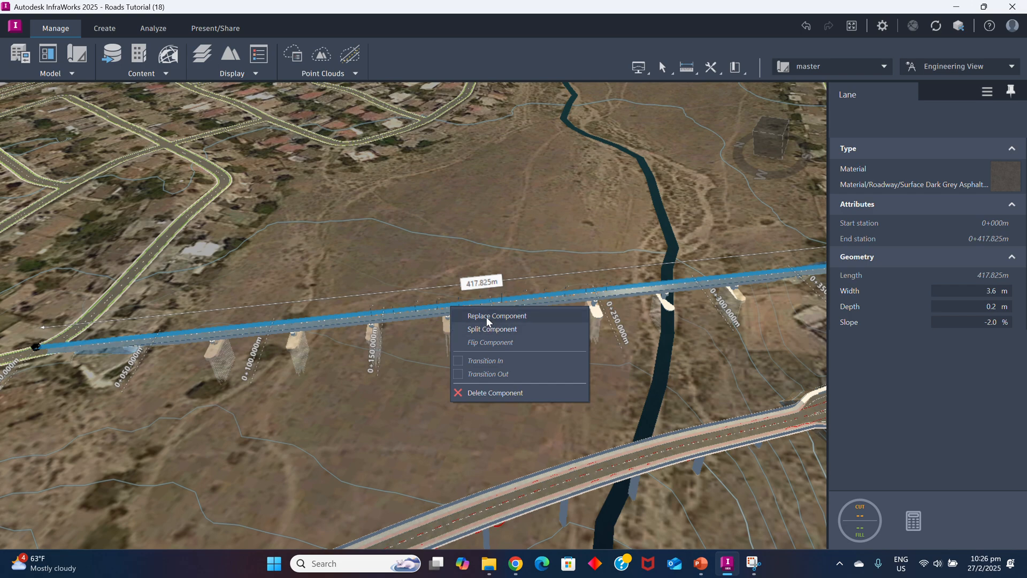
{"action": "left_click", "coordinate": [381, 335]}
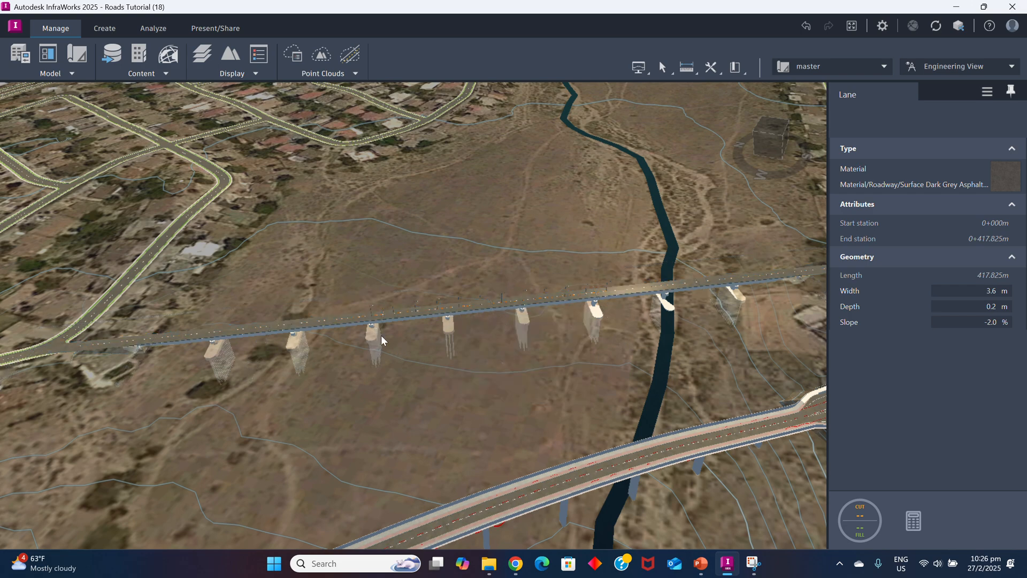
{"action": "scroll", "coordinate": [452, 312], "scroll_direction": "down", "scroll_amount": 2}
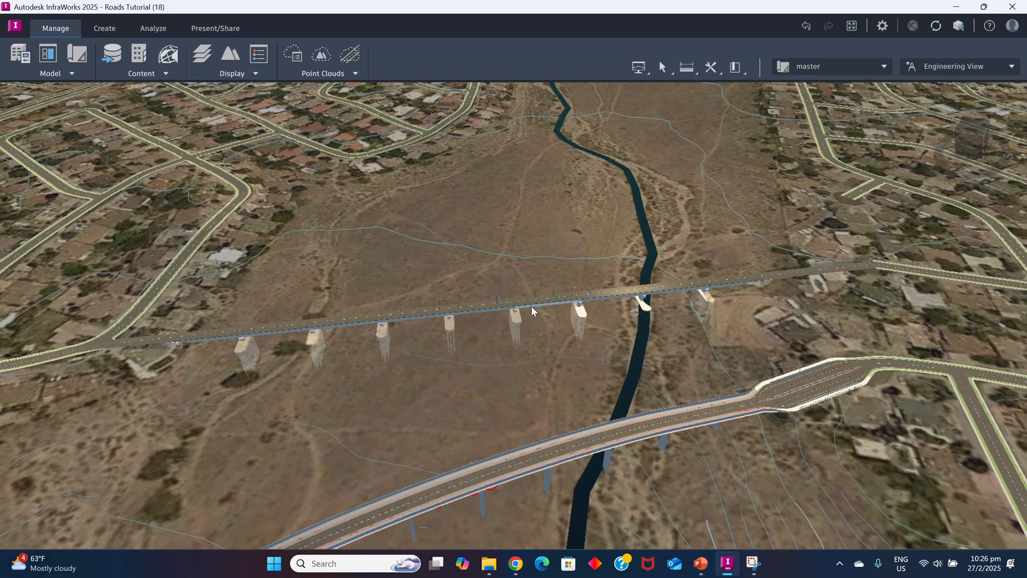
{"action": "left_click_drag", "start_coordinate": [540, 333], "coordinate": [503, 334]}
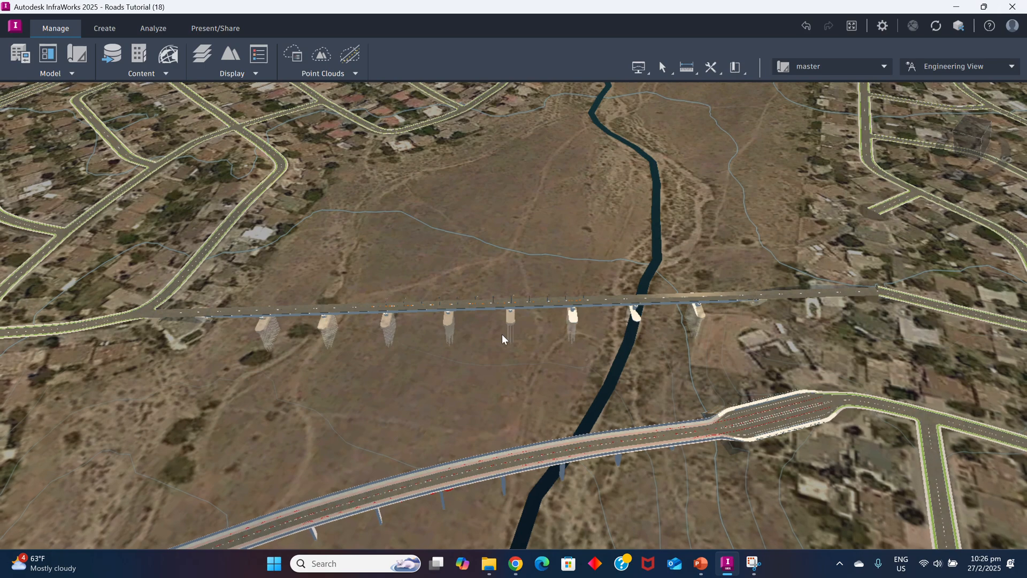
Draw a Grey Barrier on the bridge deck alongside the centre line between the light poles and end the barrier command
{"action": "left_click", "coordinate": [101, 29]}
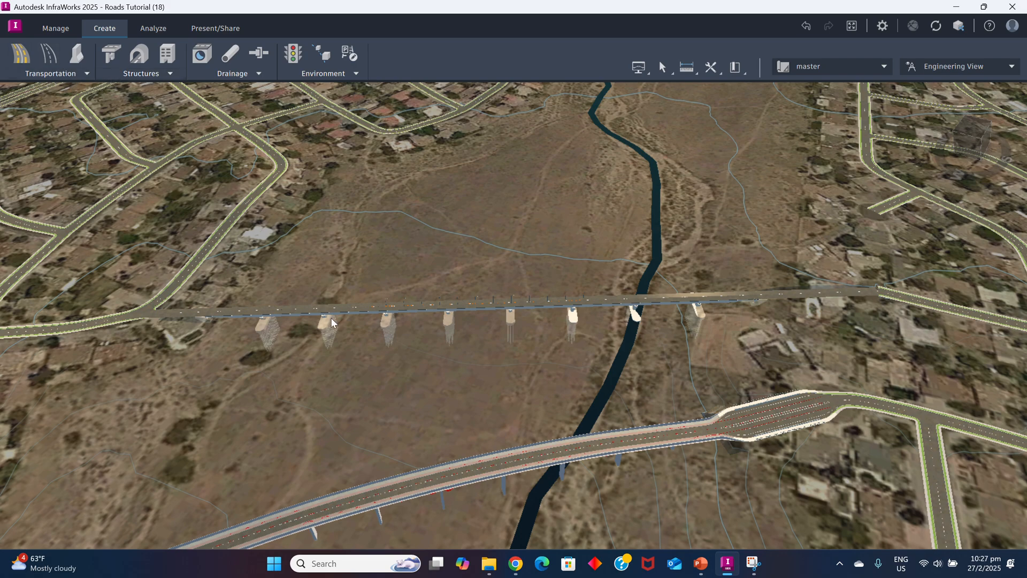
{"action": "scroll", "coordinate": [394, 308], "scroll_direction": "up", "scroll_amount": 10}
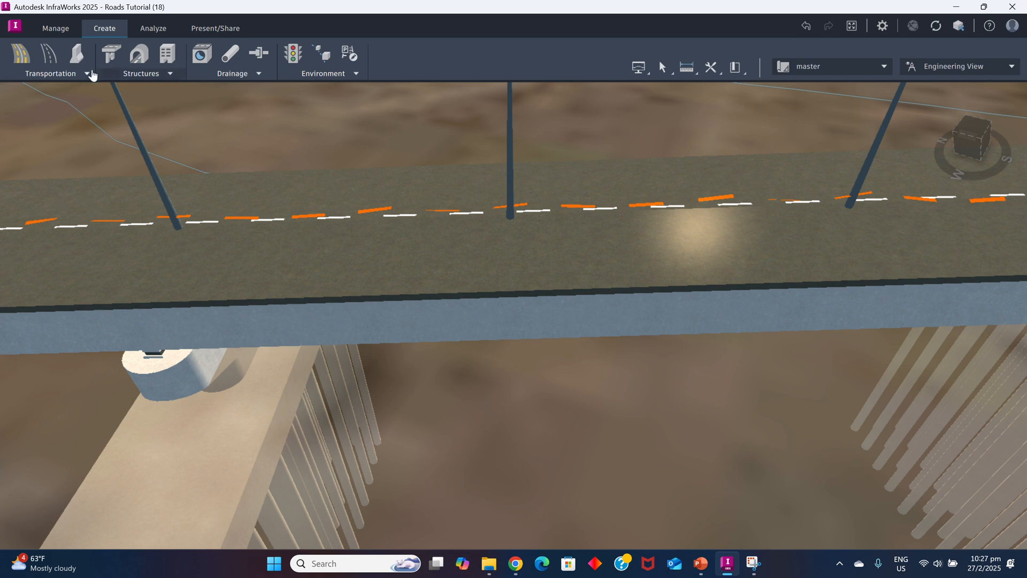
{"action": "left_click", "coordinate": [87, 73]}
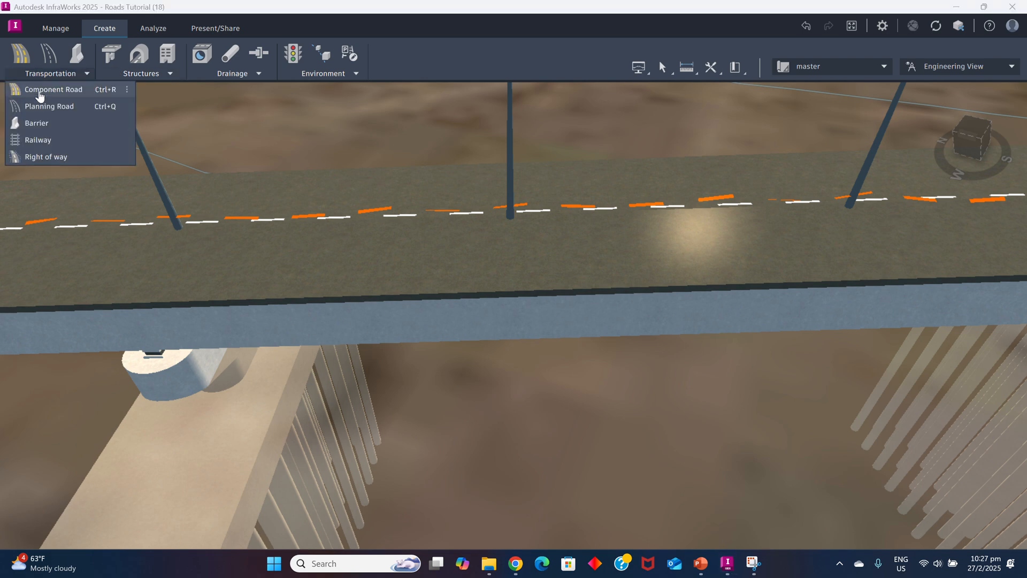
{"action": "left_click", "coordinate": [33, 124]}
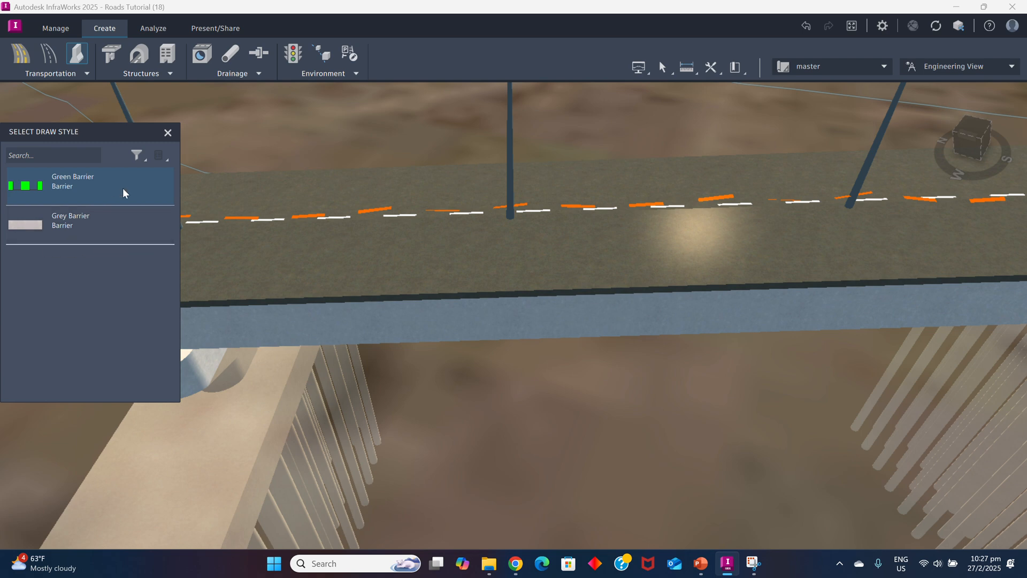
{"action": "left_click", "coordinate": [53, 225]}
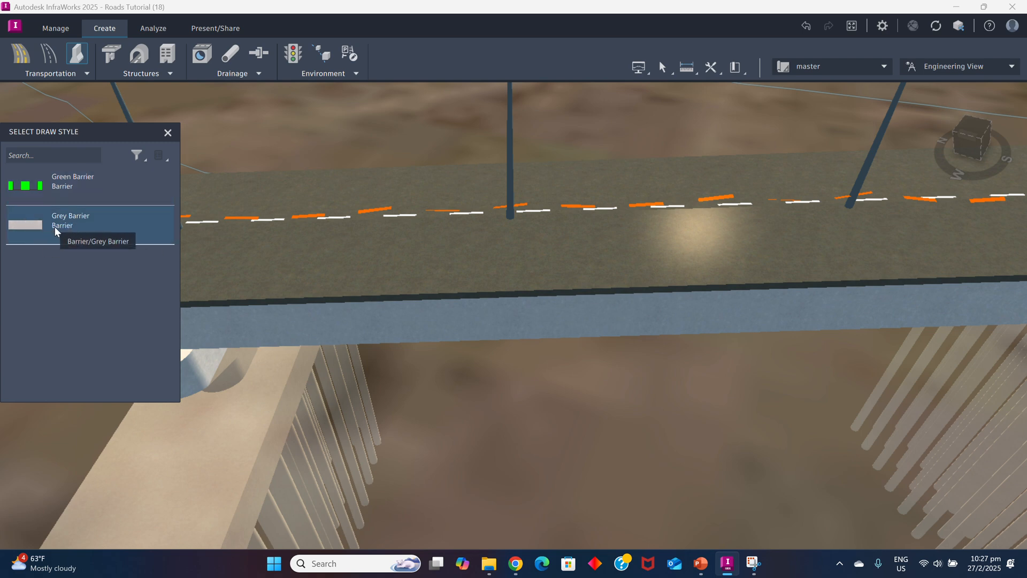
{"action": "left_click", "coordinate": [292, 210]}
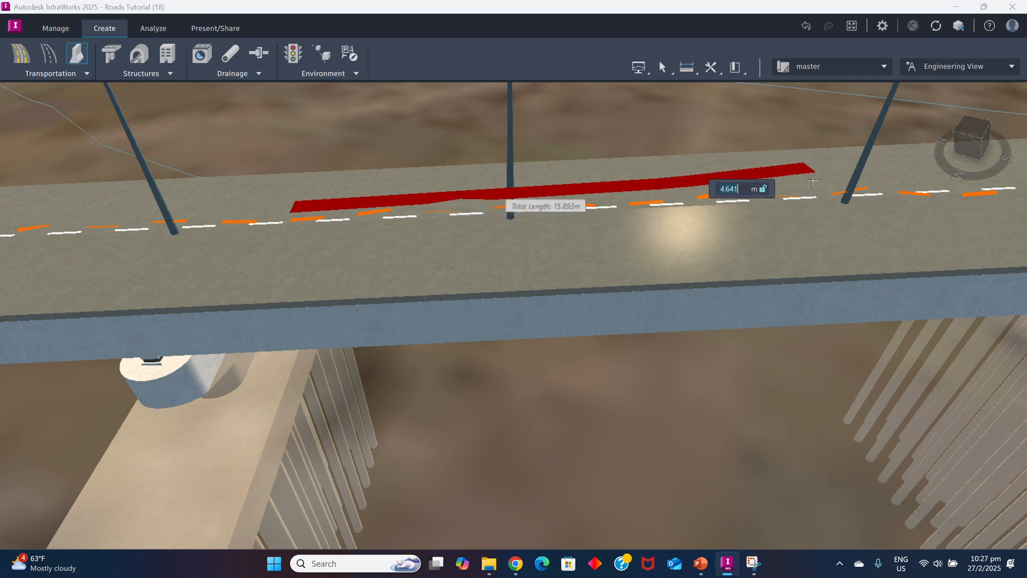
{"action": "double_click", "coordinate": [891, 185]}
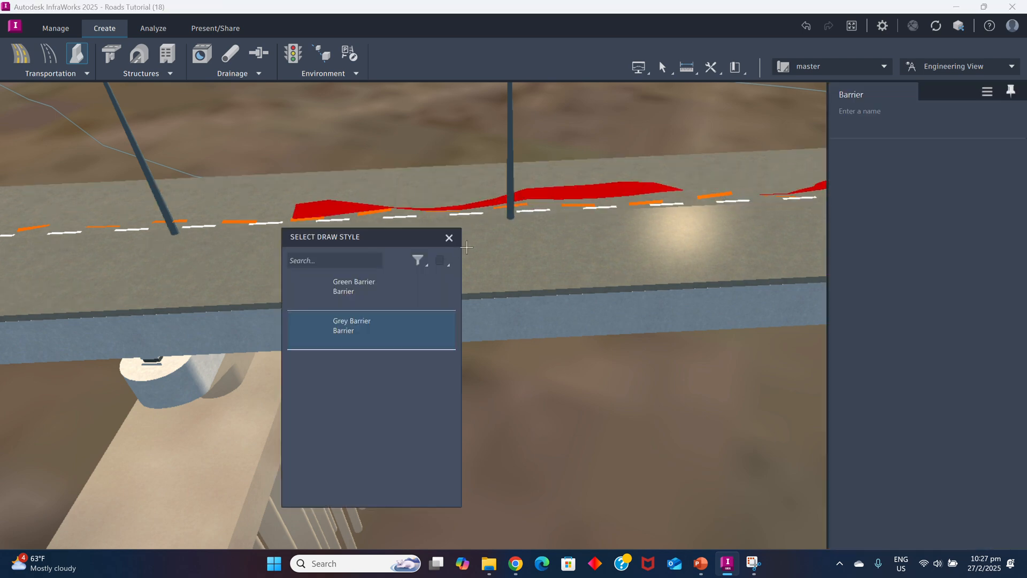
{"action": "scroll", "coordinate": [518, 240], "scroll_direction": "down", "scroll_amount": 5}
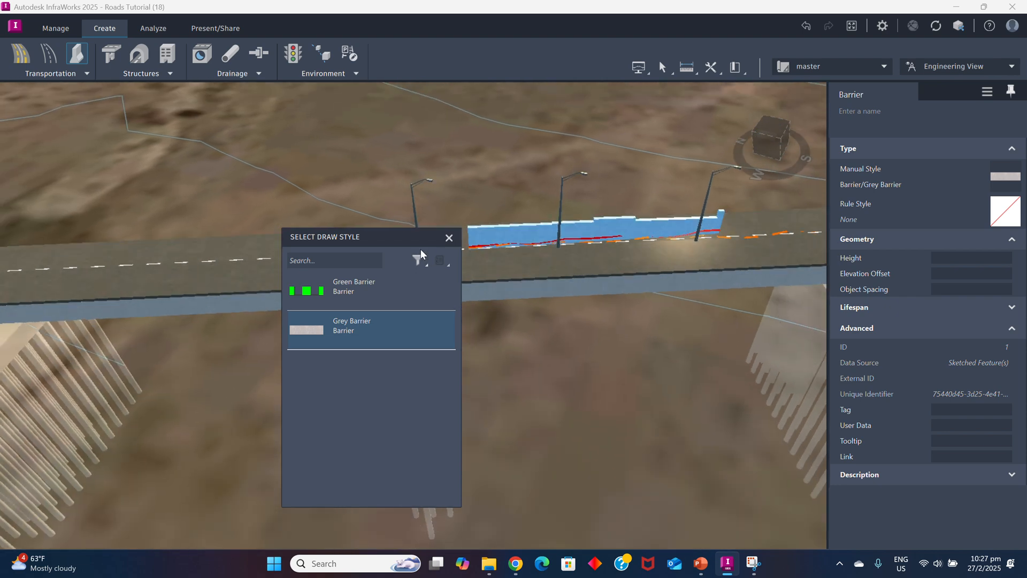
{"action": "left_click", "coordinate": [449, 237]}
{"action": "scroll", "coordinate": [611, 242], "scroll_direction": "down", "scroll_amount": 3}
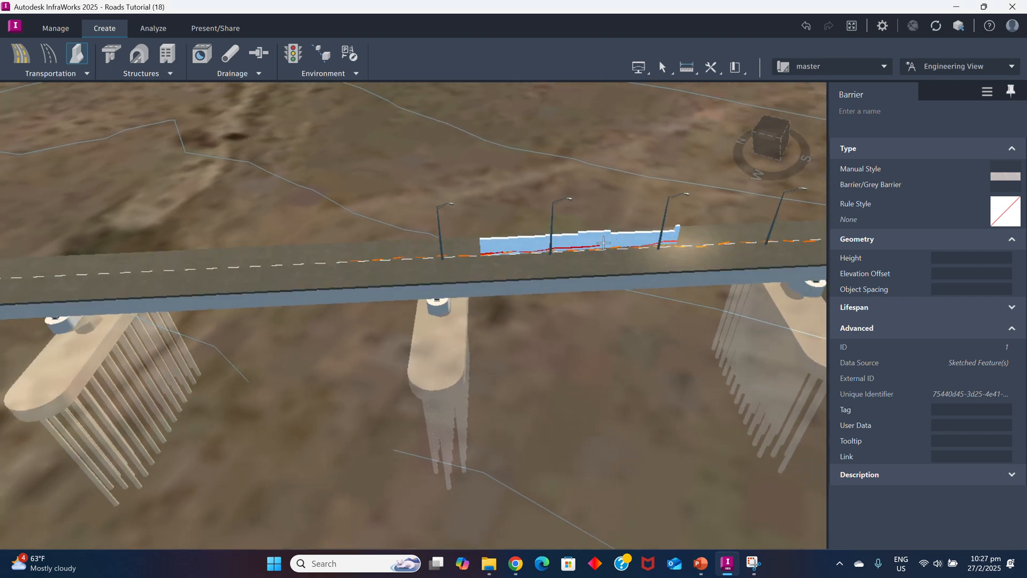
{"action": "key", "text": "Escape"}
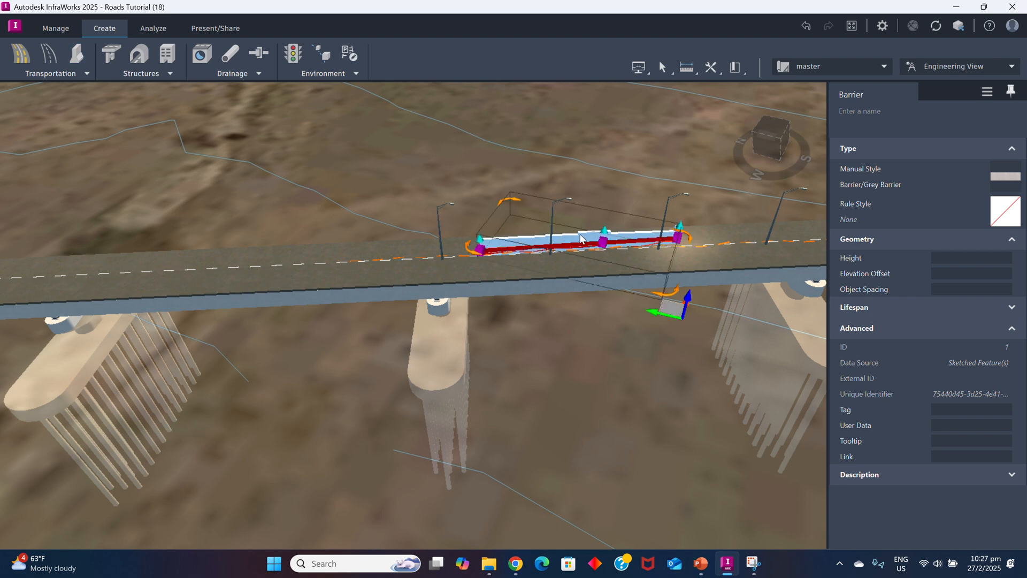
Delete the Grey Barrier from the bridge deck
{"action": "left_click", "coordinate": [595, 301]}
{"action": "left_click", "coordinate": [601, 234]}
{"action": "key", "text": "Delete"}
Draw a Two Lanes component road about 424 m long straight across the river, north of the pier-supported bridge, joining the streets on both banks
{"action": "scroll", "coordinate": [529, 271], "scroll_direction": "down", "scroll_amount": 4}
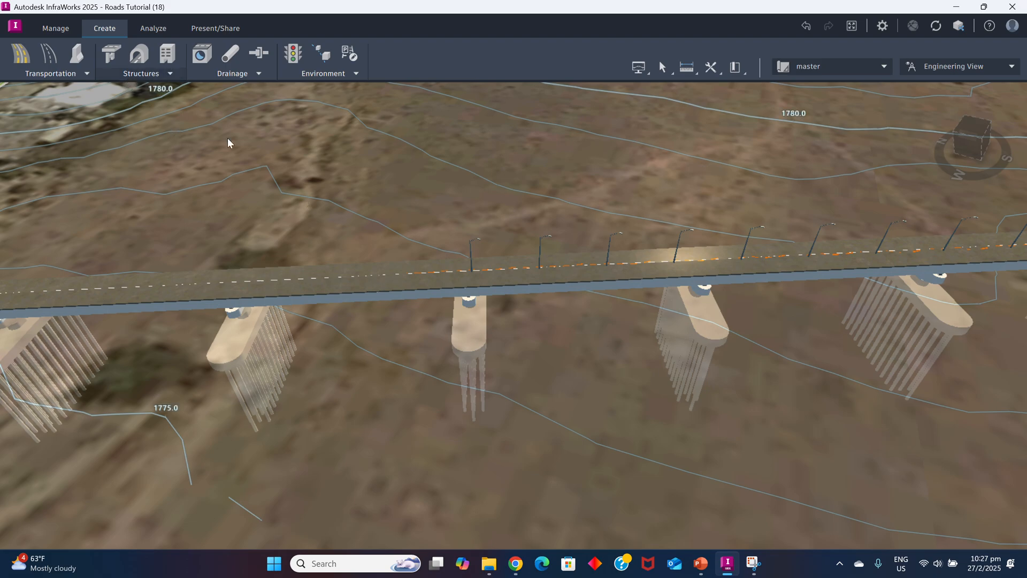
{"action": "scroll", "coordinate": [235, 161], "scroll_direction": "down", "scroll_amount": 5}
{"action": "left_click_drag", "start_coordinate": [374, 316], "coordinate": [332, 327]}
{"action": "scroll", "coordinate": [116, 274], "scroll_direction": "down", "scroll_amount": 3}
{"action": "left_click_drag", "start_coordinate": [120, 284], "coordinate": [458, 279]}
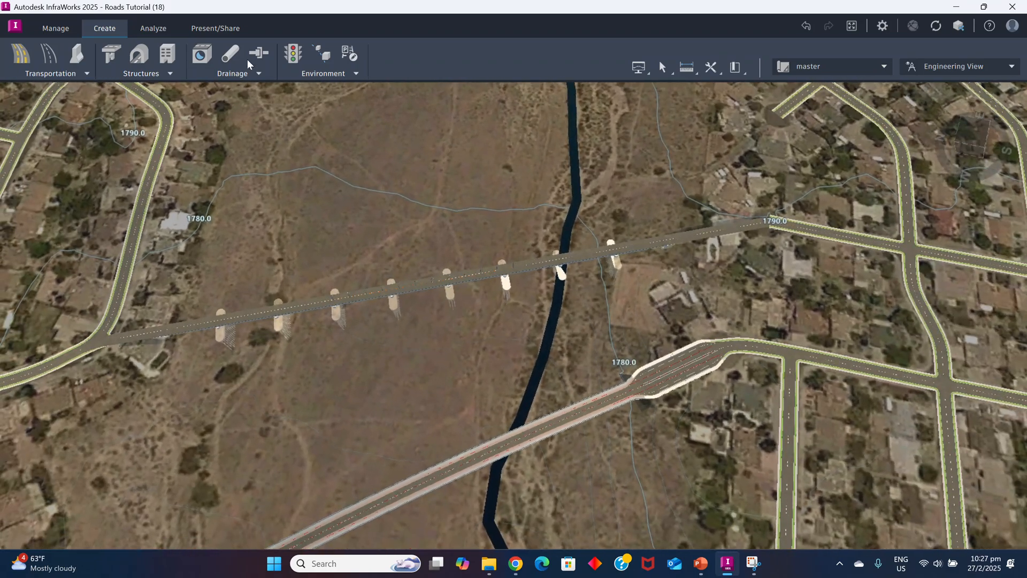
{"action": "left_click", "coordinate": [88, 74]}
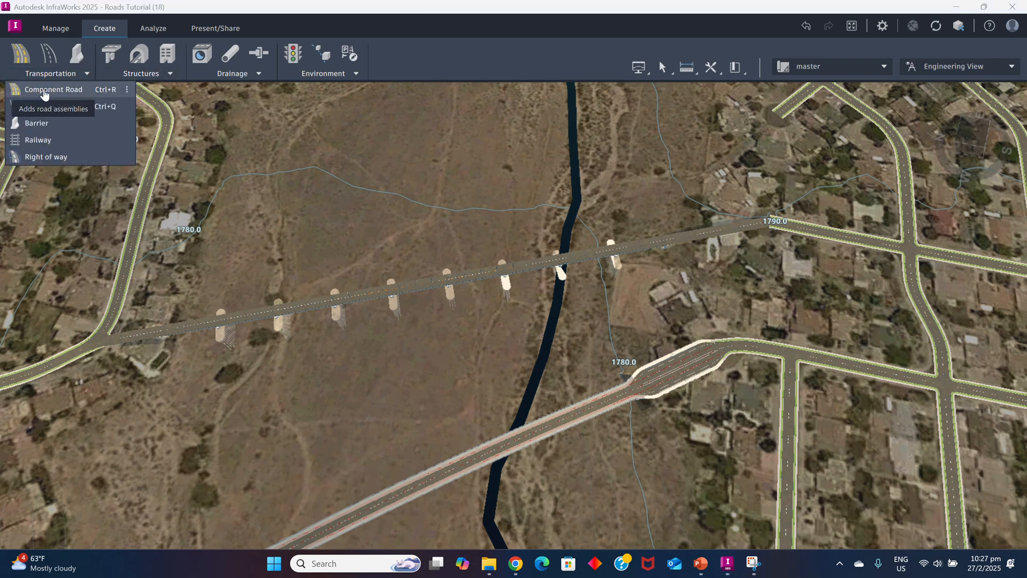
{"action": "left_click", "coordinate": [32, 87]}
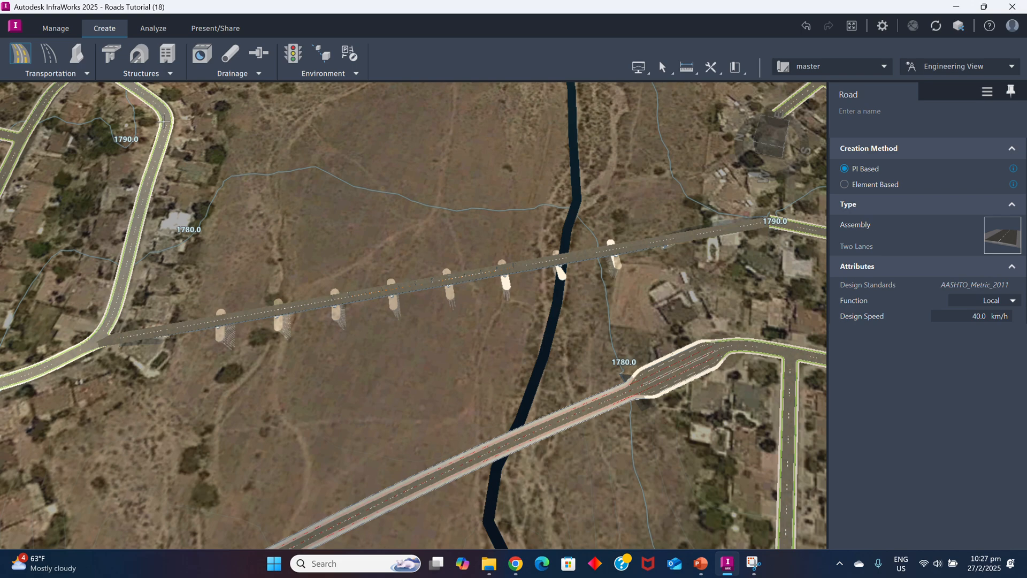
{"action": "left_click", "coordinate": [164, 126]}
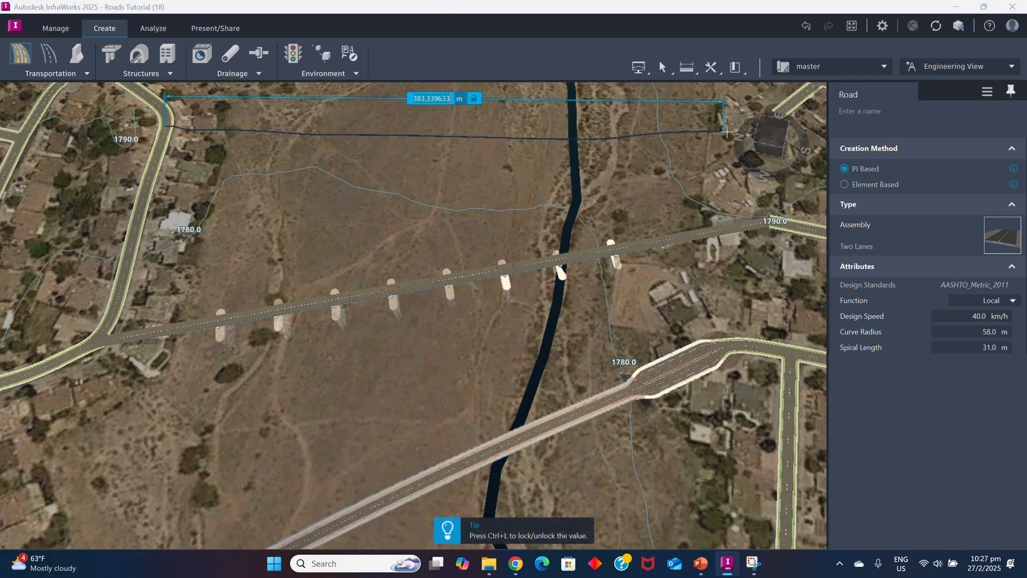
{"action": "left_click", "coordinate": [779, 115]}
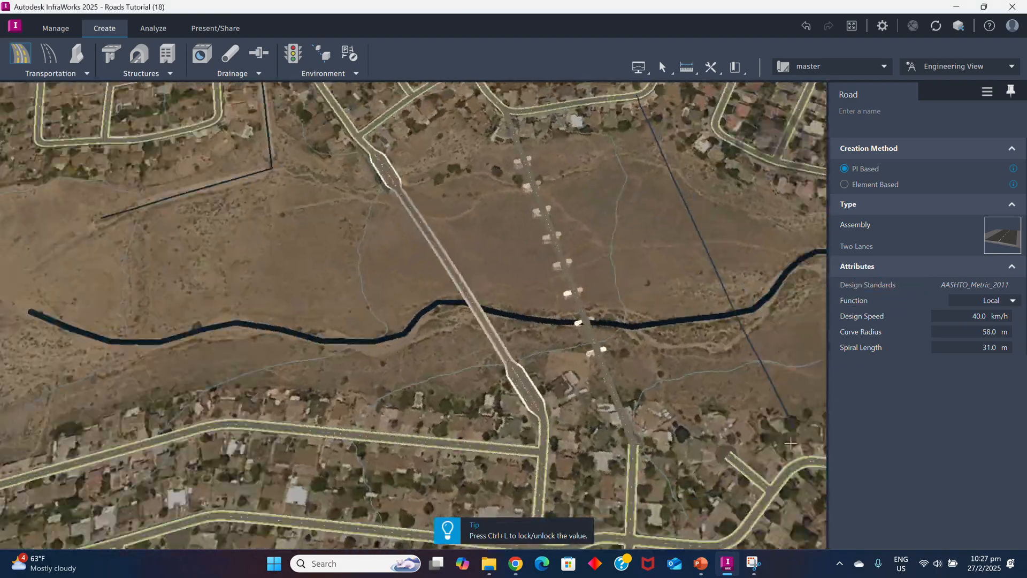
{"action": "left_click_drag", "start_coordinate": [791, 443], "coordinate": [851, 364]}
{"action": "scroll", "coordinate": [758, 318], "scroll_direction": "down", "scroll_amount": 1}
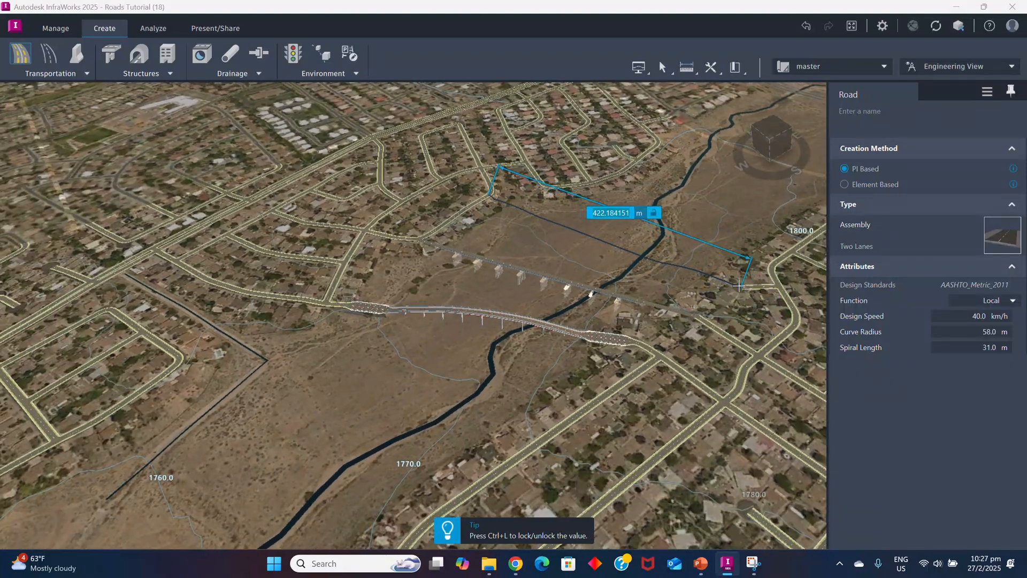
{"action": "double_click", "coordinate": [742, 287]}
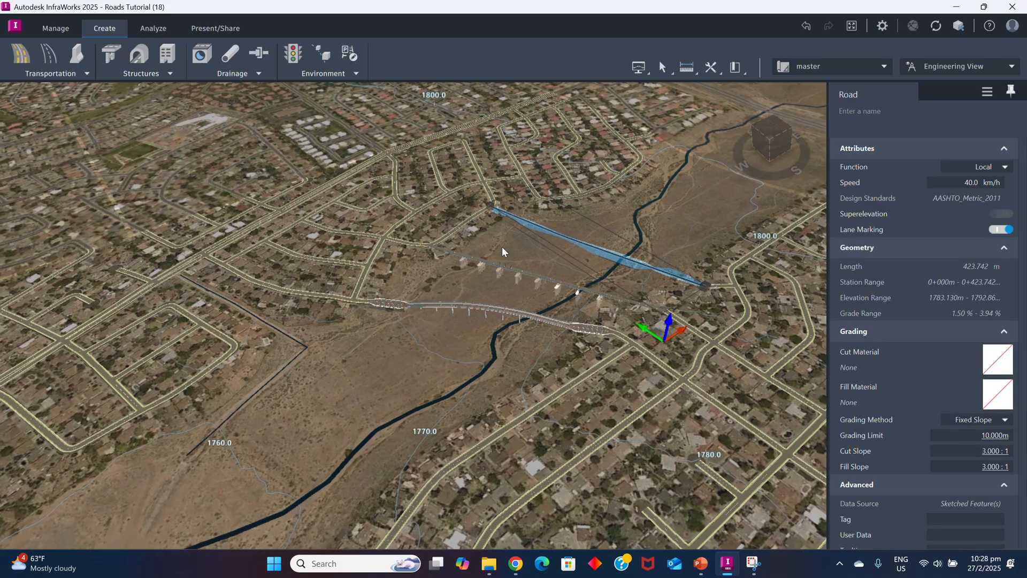
Examine the new road's river crossing and grading from several angles and from above, and clear its selection
{"action": "left_click_drag", "start_coordinate": [501, 246], "coordinate": [595, 265]}
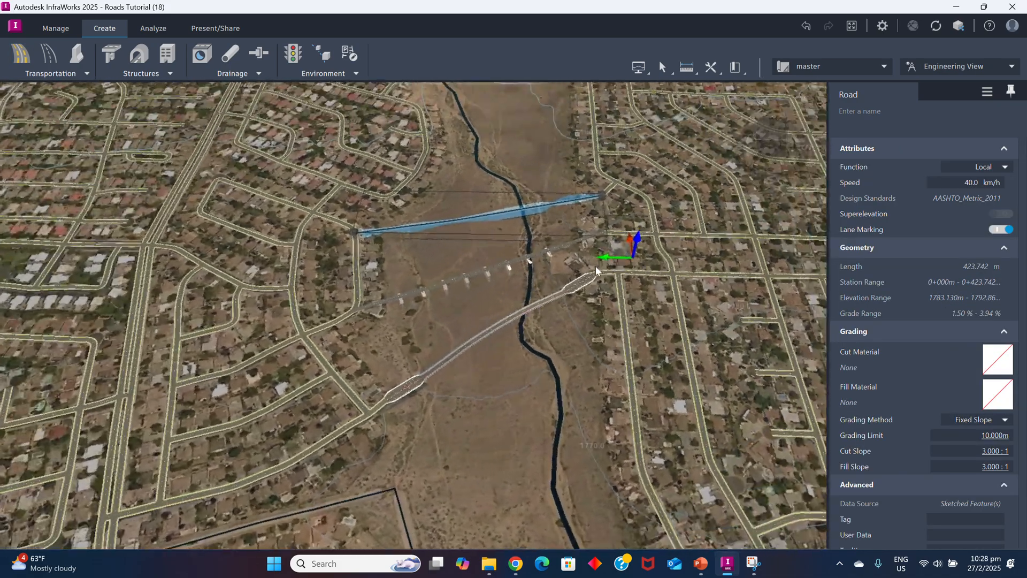
{"action": "scroll", "coordinate": [474, 226], "scroll_direction": "up", "scroll_amount": 2}
{"action": "left_click_drag", "start_coordinate": [490, 234], "coordinate": [479, 234]}
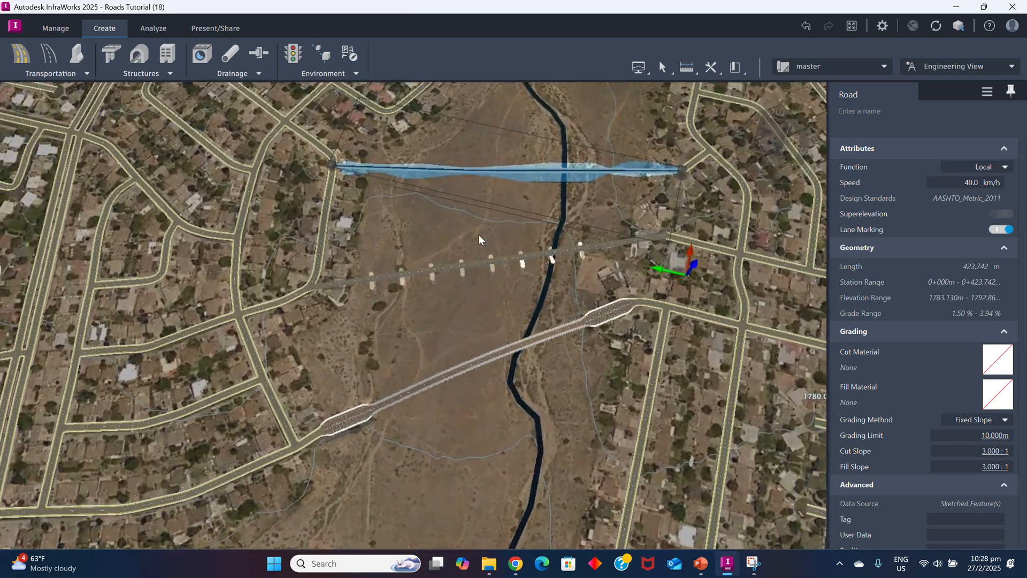
{"action": "scroll", "coordinate": [478, 234], "scroll_direction": "up", "scroll_amount": 2}
{"action": "middle_click_drag", "start_coordinate": [481, 217], "coordinate": [420, 323]}
{"action": "scroll", "coordinate": [410, 306], "scroll_direction": "up", "scroll_amount": 3}
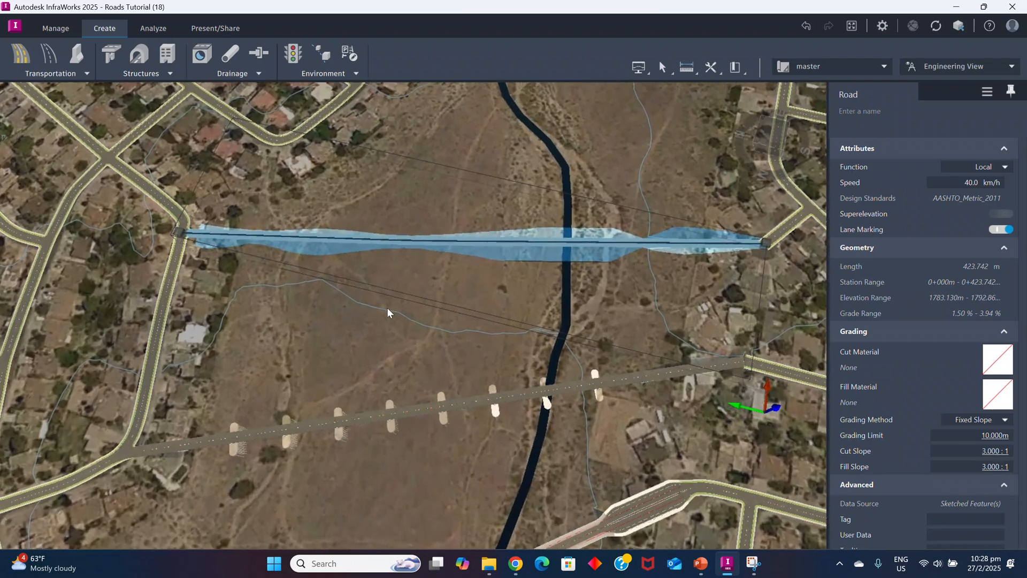
{"action": "scroll", "coordinate": [381, 307], "scroll_direction": "down", "scroll_amount": 1}
{"action": "left_click", "coordinate": [418, 271]}
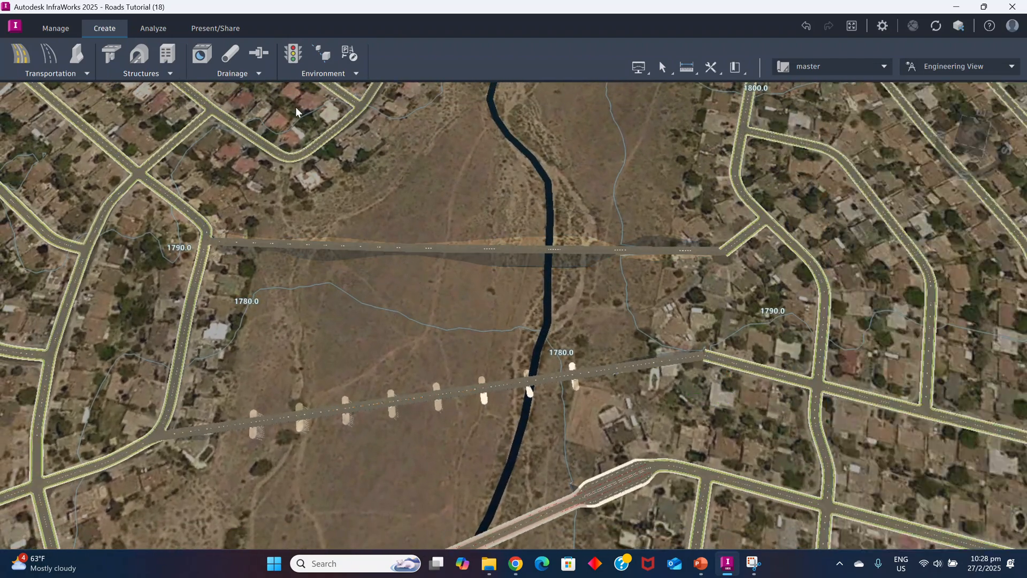
Draw an Orange Pipe pipeline along the new road from one end of the river crossing to the other and end the pipeline command
{"action": "left_click", "coordinate": [259, 74]}
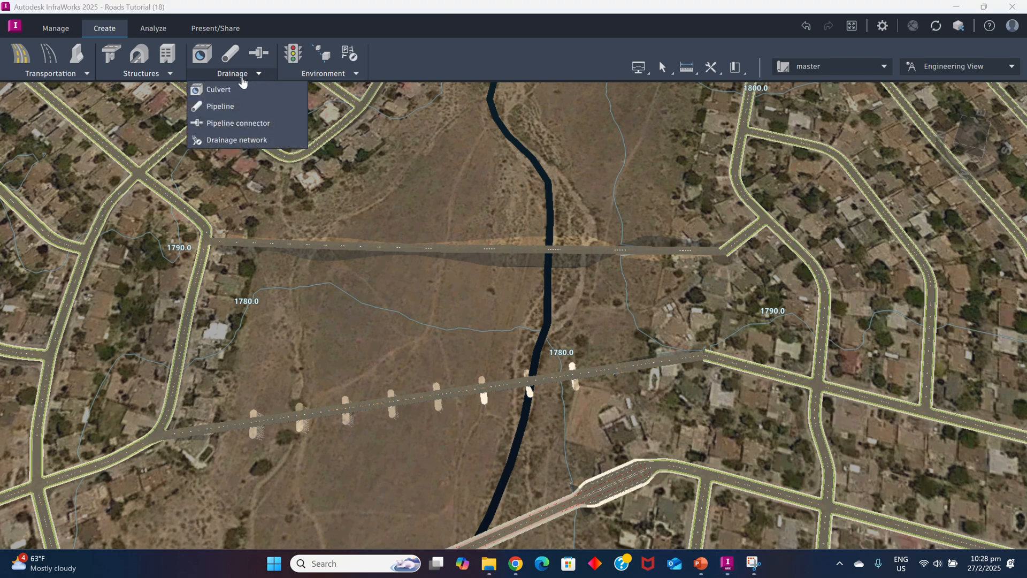
{"action": "left_click", "coordinate": [217, 108]}
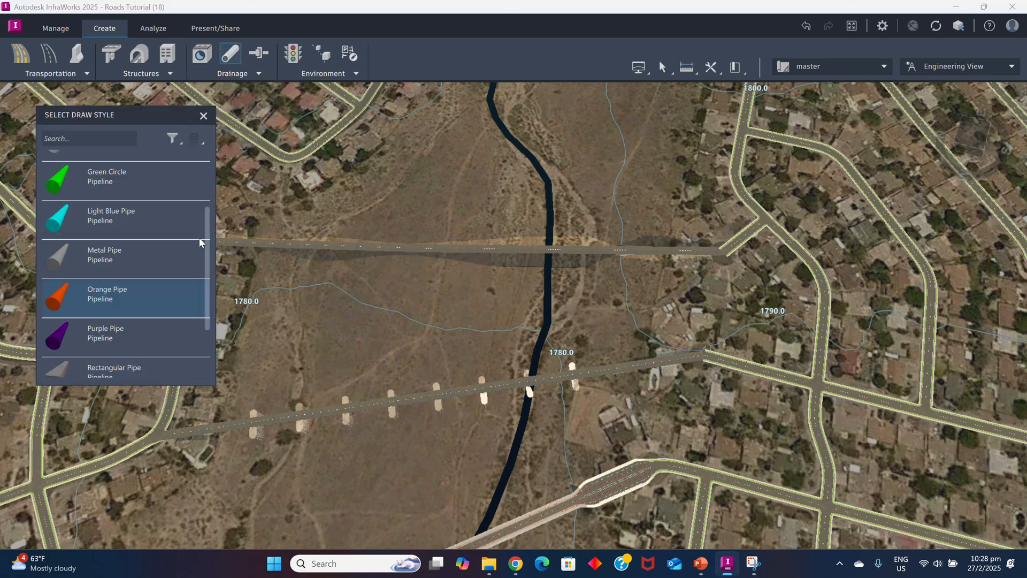
{"action": "left_click", "coordinate": [59, 300]}
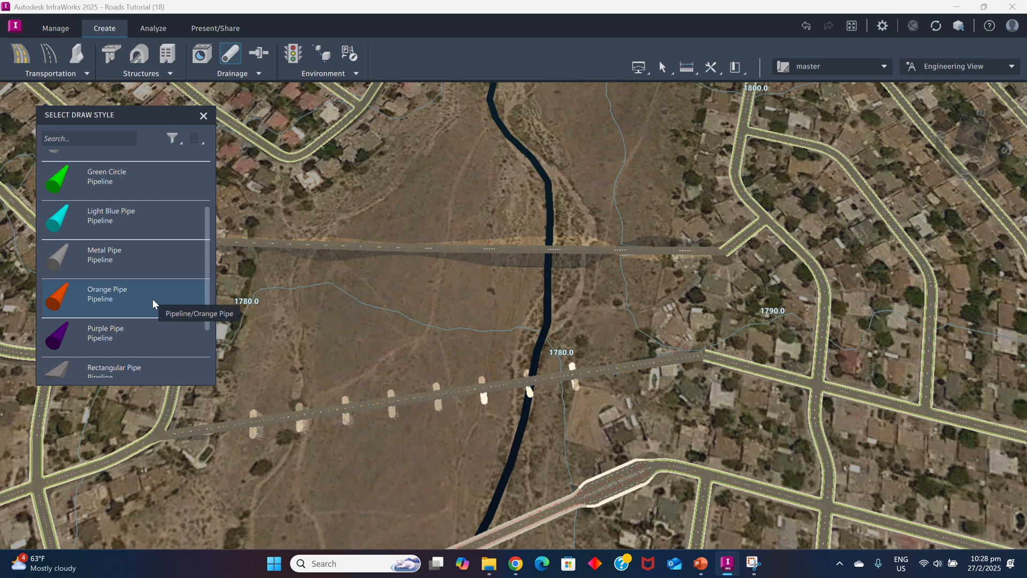
{"action": "left_click", "coordinate": [725, 252]}
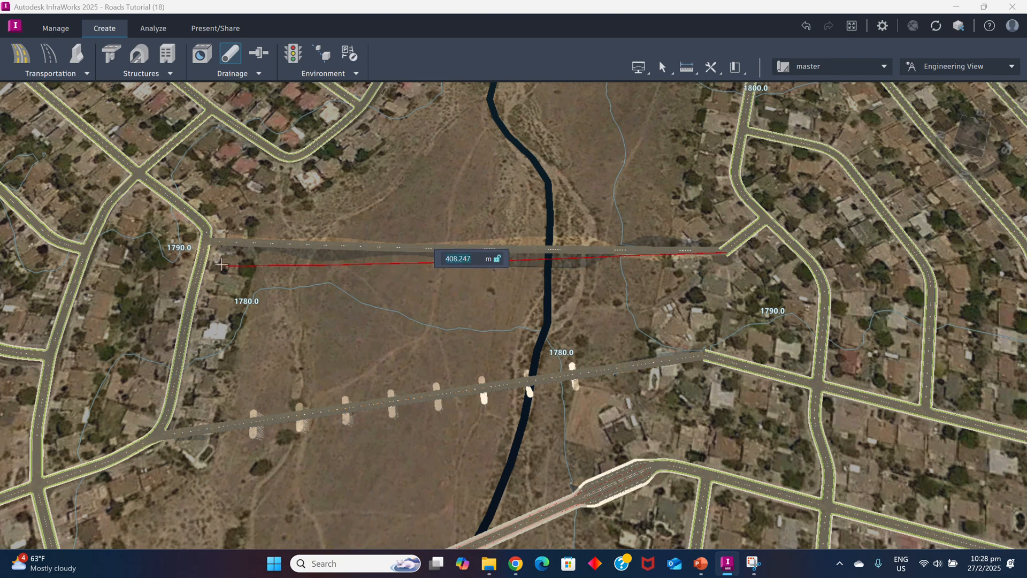
{"action": "double_click", "coordinate": [209, 243]}
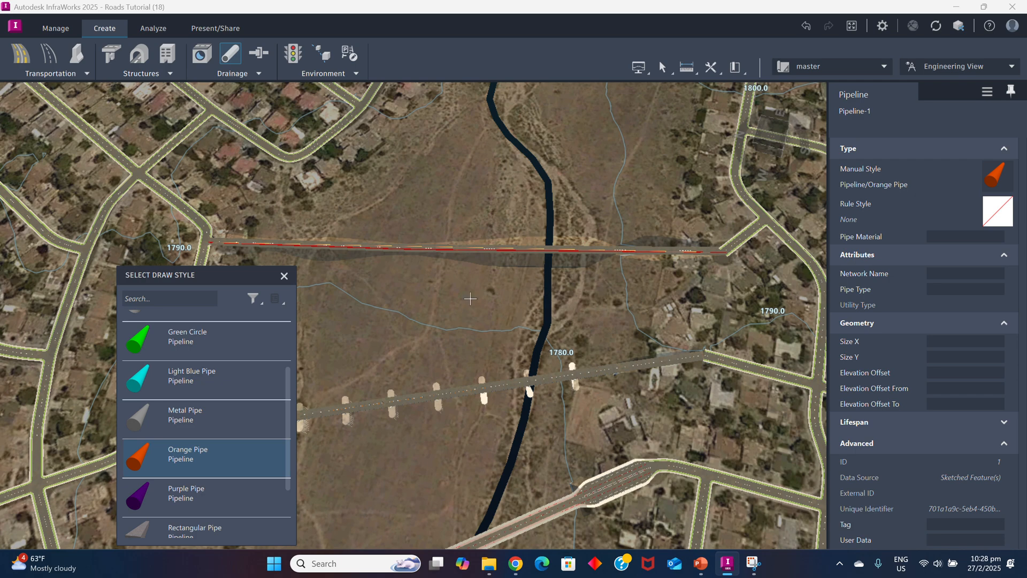
{"action": "key", "text": "Escape"}
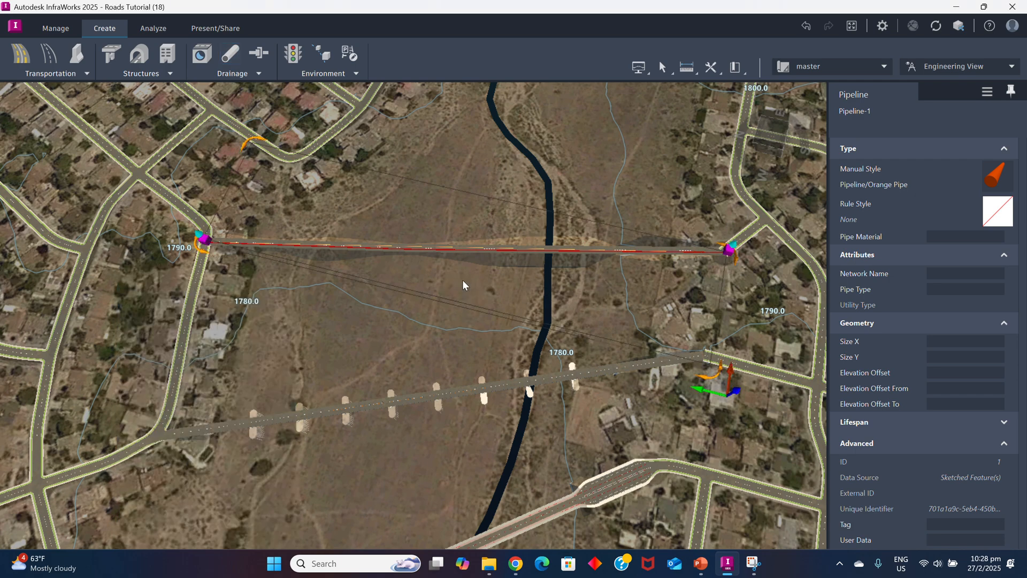
Inspect the pipeline up close on the road surface, check its properties, and close them without changes
{"action": "scroll", "coordinate": [485, 249], "scroll_direction": "up", "scroll_amount": 8}
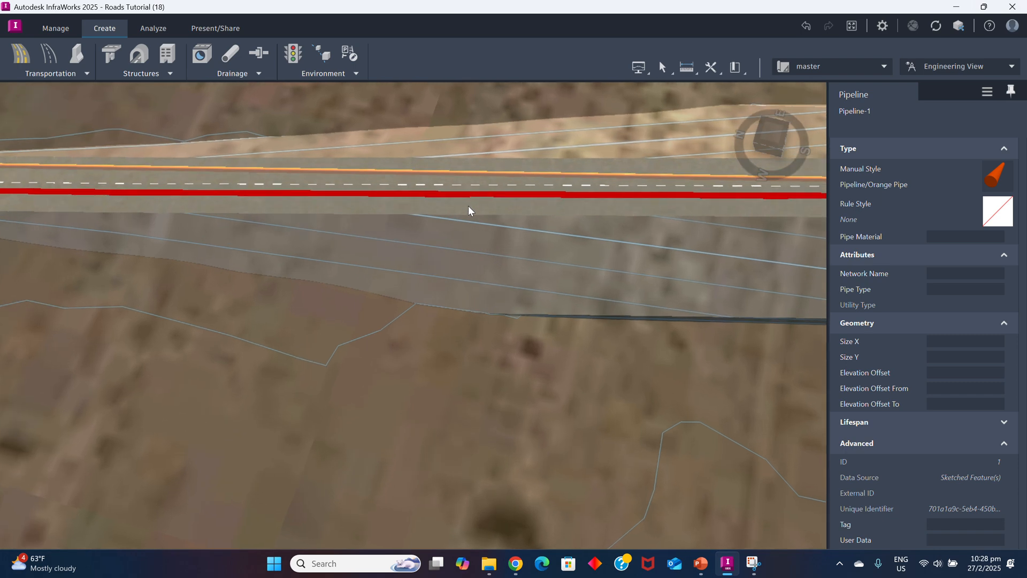
{"action": "scroll", "coordinate": [471, 198], "scroll_direction": "up", "scroll_amount": 5}
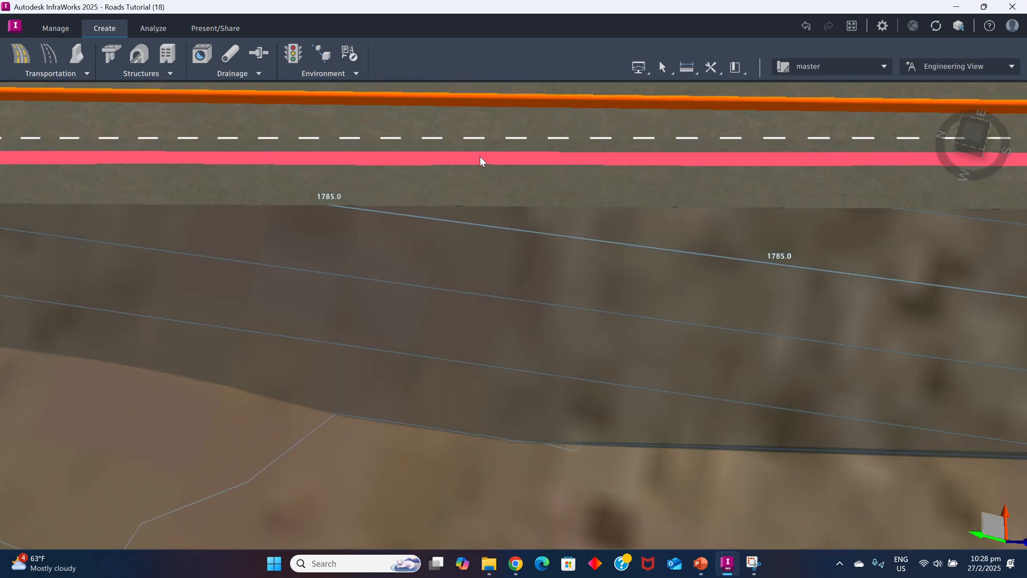
{"action": "right_click", "coordinate": [480, 160]}
{"action": "left_click", "coordinate": [507, 166]}
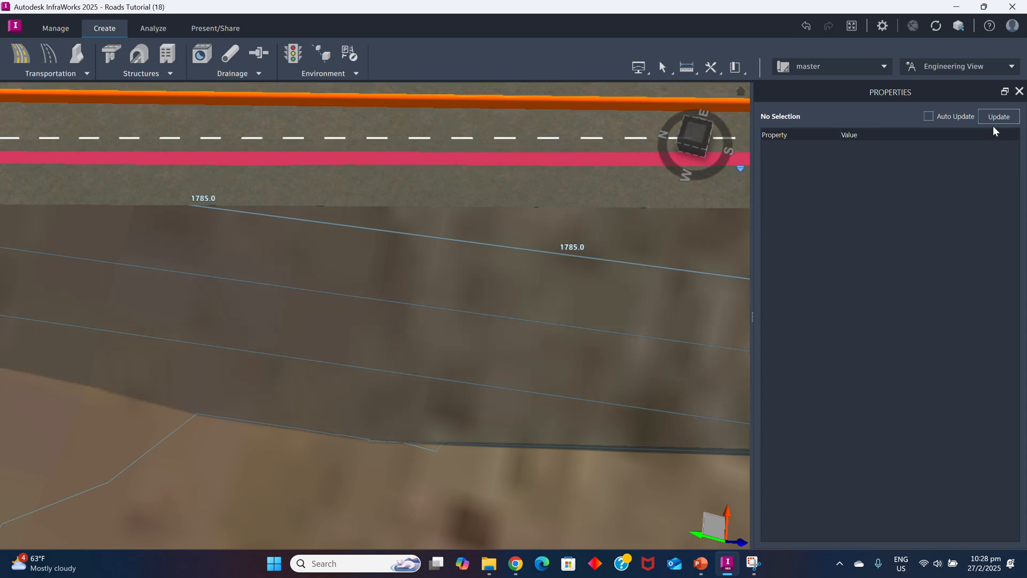
{"action": "left_click", "coordinate": [1019, 92]}
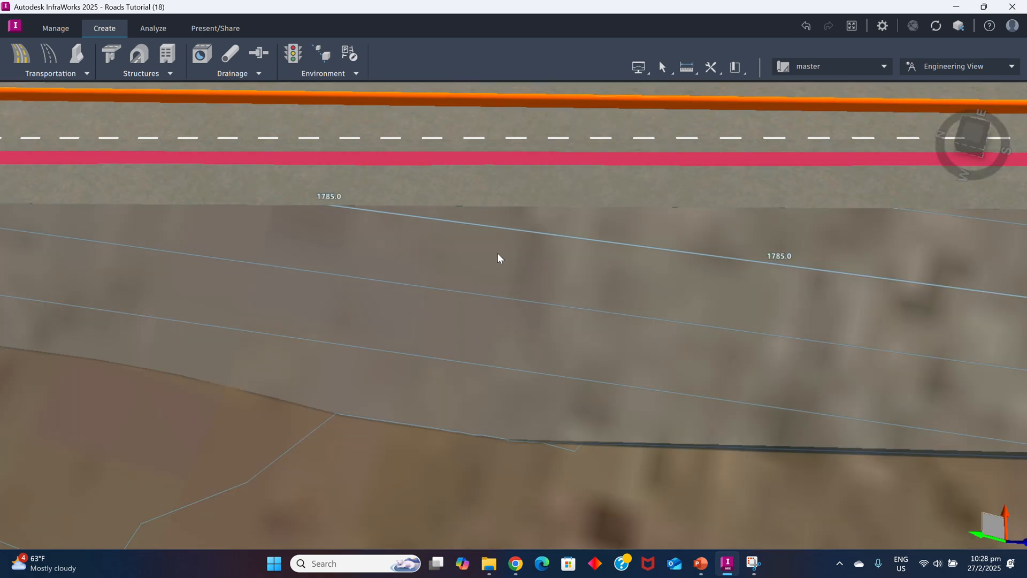
Examine the new road with its pipeline and the two bridges across the river from several distances and angles
{"action": "scroll", "coordinate": [382, 442], "scroll_direction": "down", "scroll_amount": 8}
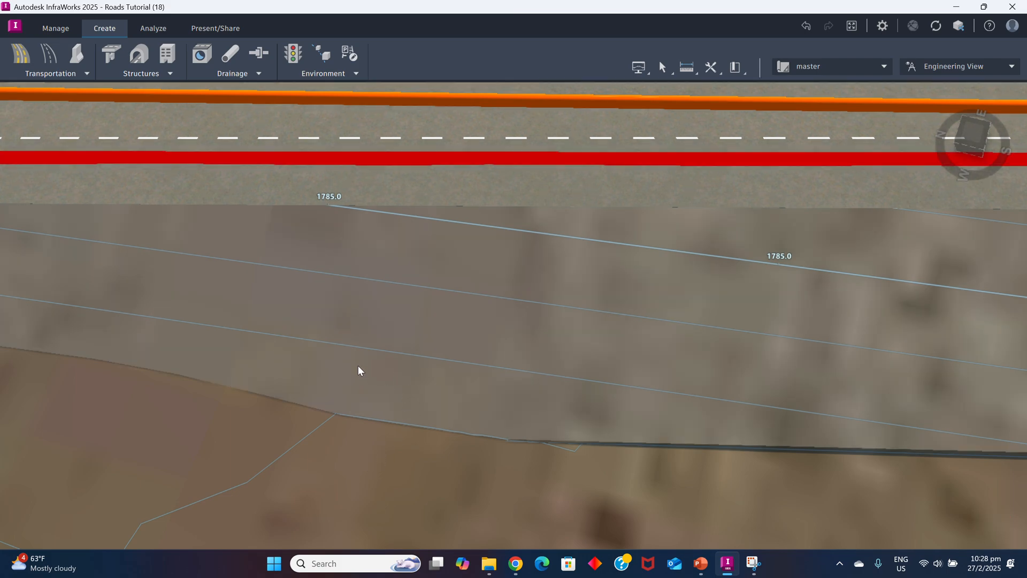
{"action": "scroll", "coordinate": [414, 392], "scroll_direction": "down", "scroll_amount": 5}
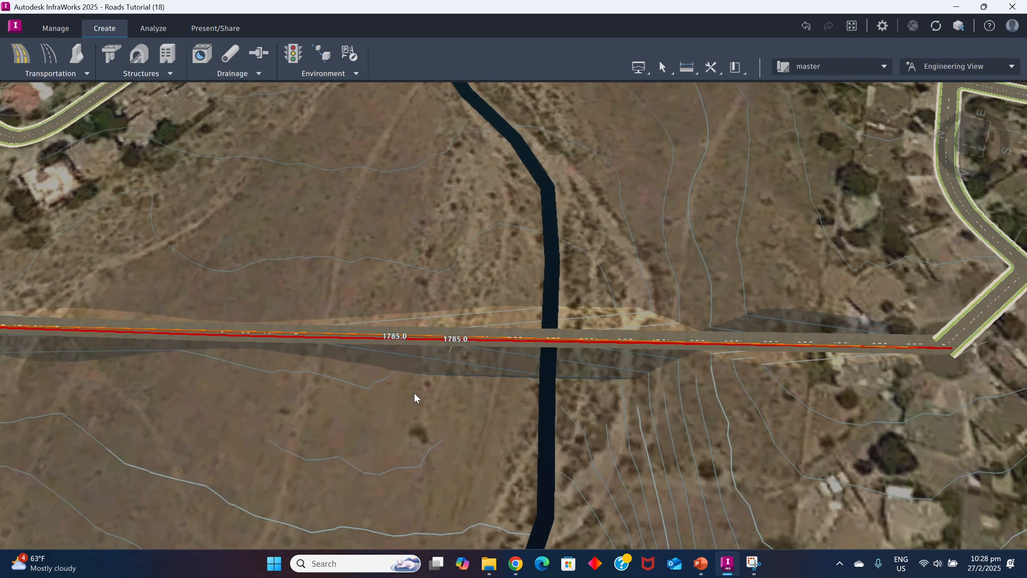
{"action": "left_click_drag", "start_coordinate": [419, 386], "coordinate": [435, 359]}
{"action": "scroll", "coordinate": [417, 382], "scroll_direction": "down", "scroll_amount": 9}
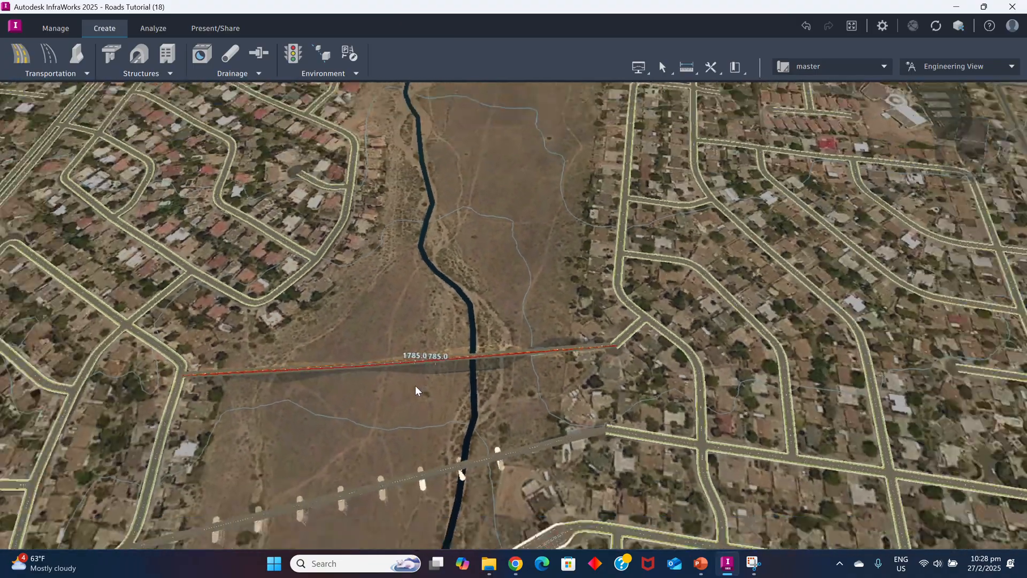
{"action": "scroll", "coordinate": [369, 460], "scroll_direction": "up", "scroll_amount": 10}
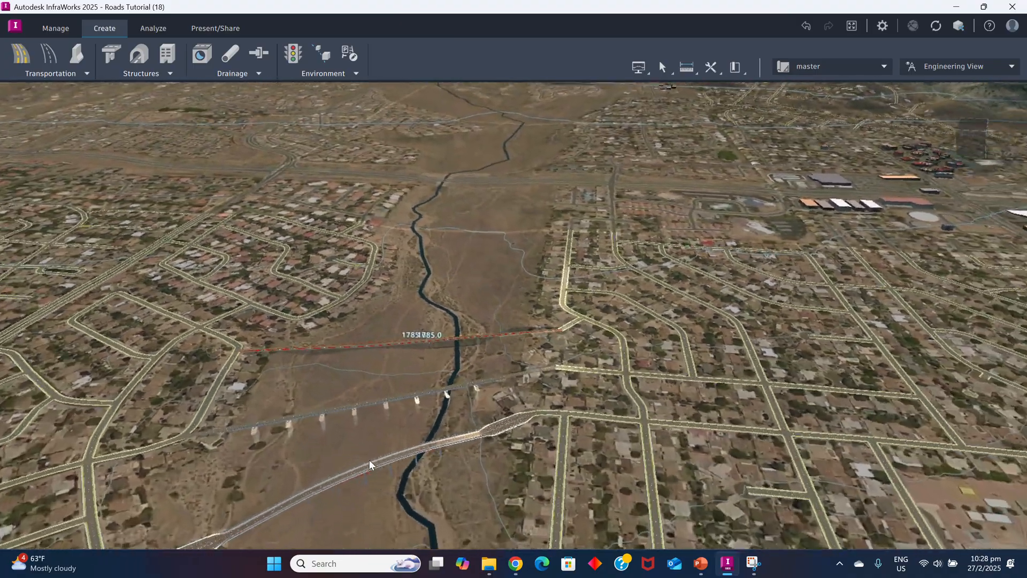
{"action": "scroll", "coordinate": [401, 442], "scroll_direction": "down", "scroll_amount": 8}
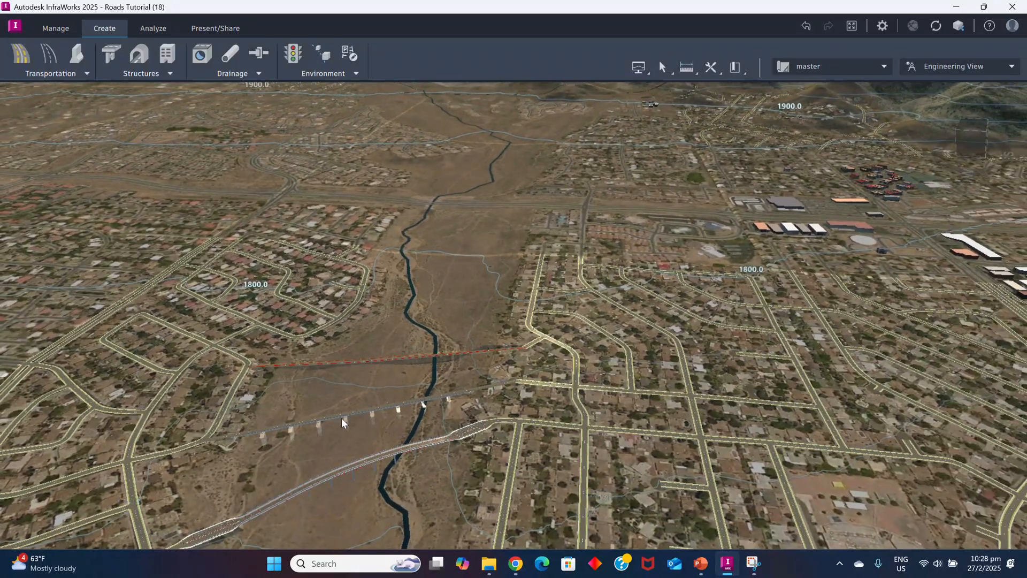
{"action": "scroll", "coordinate": [332, 449], "scroll_direction": "down", "scroll_amount": 3}
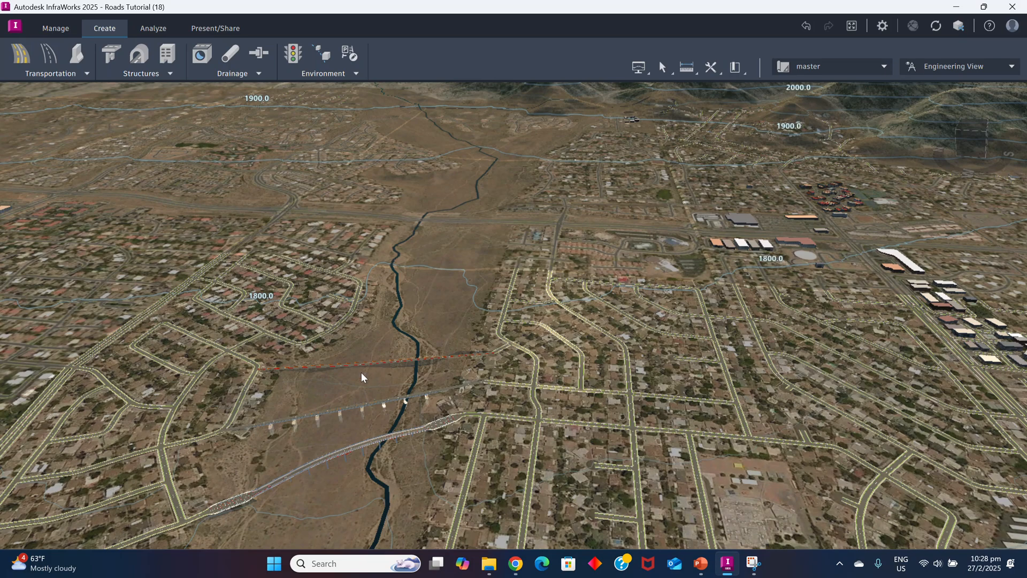
{"action": "scroll", "coordinate": [361, 381], "scroll_direction": "up", "scroll_amount": 5}
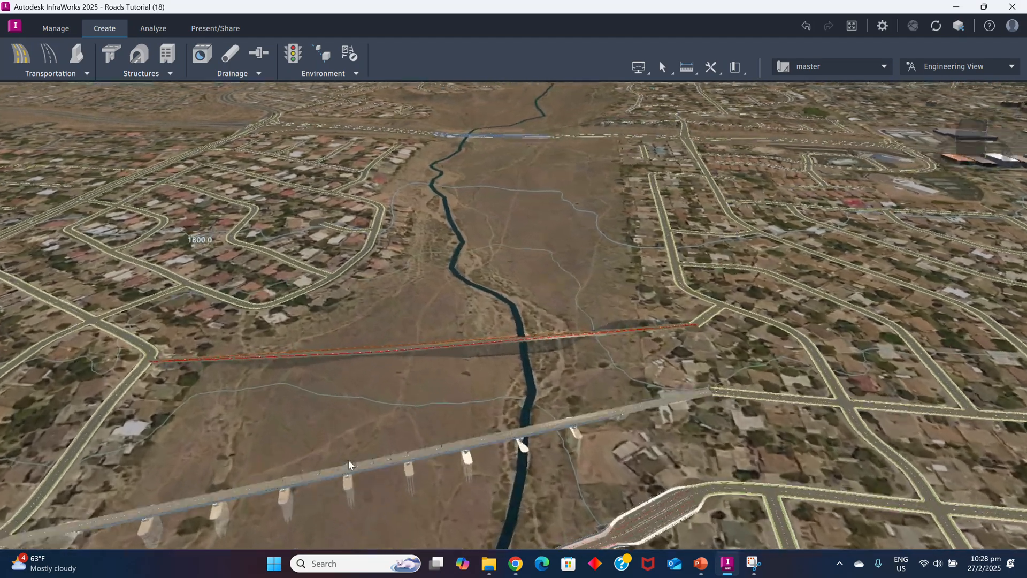
{"action": "scroll", "coordinate": [296, 323], "scroll_direction": "down", "scroll_amount": 3}
{"action": "mouse_move", "coordinate": [377, 457]}
{"action": "left_mouse_down"}
{"action": "mouse_move", "coordinate": [374, 438]}
{"action": "mouse_move", "coordinate": [366, 470]}
{"action": "left_mouse_up"}
{"action": "scroll", "coordinate": [357, 443], "scroll_direction": "up", "scroll_amount": 3}
{"action": "scroll", "coordinate": [358, 445], "scroll_direction": "down", "scroll_amount": 3}
{"action": "scroll", "coordinate": [368, 476], "scroll_direction": "up", "scroll_amount": 4}
{"action": "middle_click_drag", "start_coordinate": [445, 474], "coordinate": [367, 339]}
{"action": "scroll", "coordinate": [367, 340], "scroll_direction": "up", "scroll_amount": 1}
{"action": "scroll", "coordinate": [374, 343], "scroll_direction": "down", "scroll_amount": 2}
{"action": "mouse_move", "coordinate": [431, 394]}
{"action": "left_mouse_down"}
{"action": "mouse_move", "coordinate": [425, 371]}
{"action": "mouse_move", "coordinate": [430, 386]}
{"action": "left_mouse_up"}
{"action": "scroll", "coordinate": [431, 385], "scroll_direction": "up", "scroll_amount": 2}
{"action": "scroll", "coordinate": [300, 324], "scroll_direction": "up", "scroll_amount": 3}
{"action": "scroll", "coordinate": [348, 376], "scroll_direction": "up", "scroll_amount": 1}
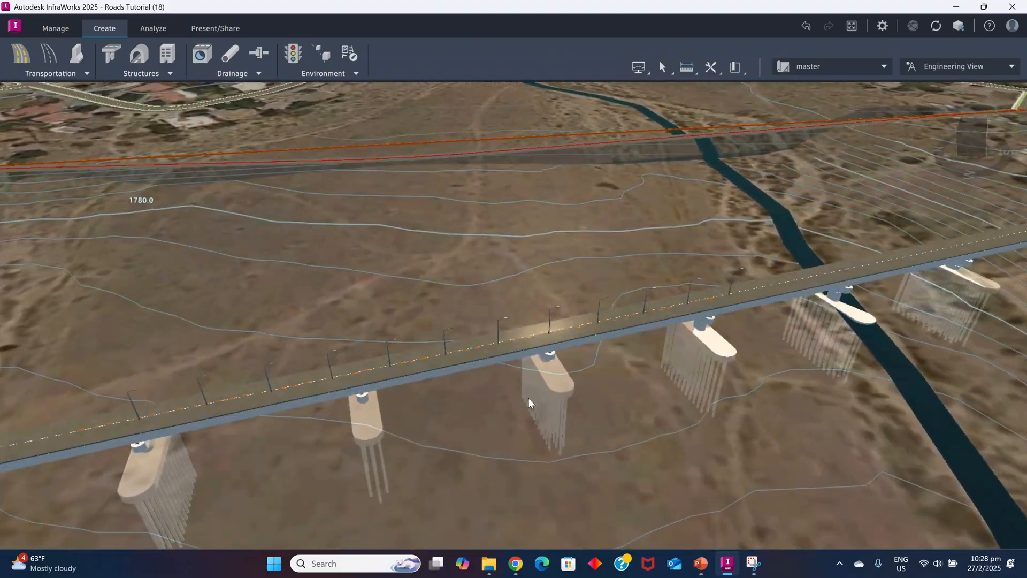
Select the bridge with the light poles and pick the girder group of one of its middle spans
{"action": "left_click_drag", "start_coordinate": [528, 397], "coordinate": [448, 354]}
{"action": "left_click", "coordinate": [437, 345]}
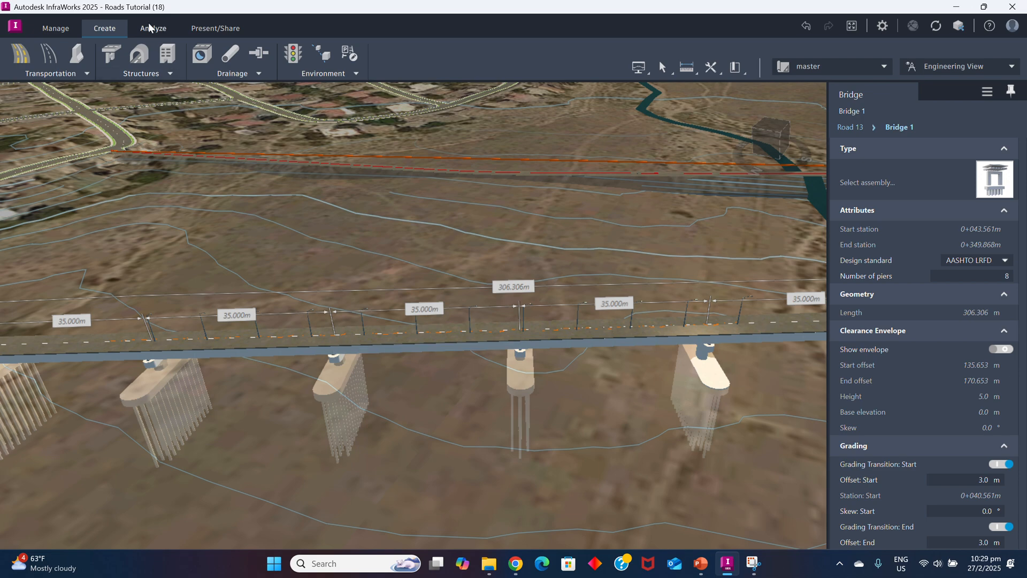
{"action": "scroll", "coordinate": [437, 352], "scroll_direction": "up", "scroll_amount": 3}
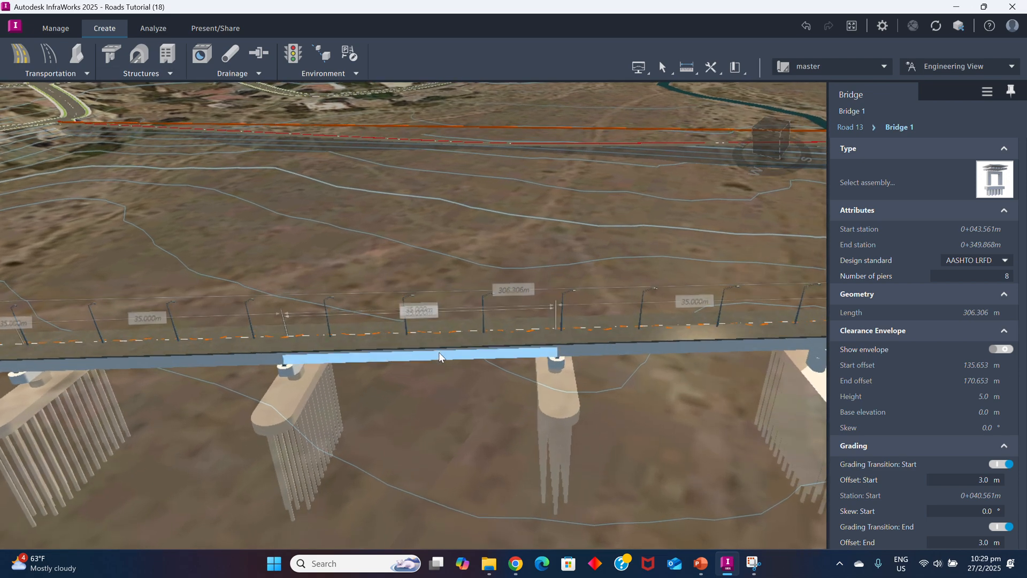
{"action": "left_click", "coordinate": [439, 352]}
Look over the available transportation and structures analysis tools for the selected girder group
{"action": "left_click", "coordinate": [154, 26]}
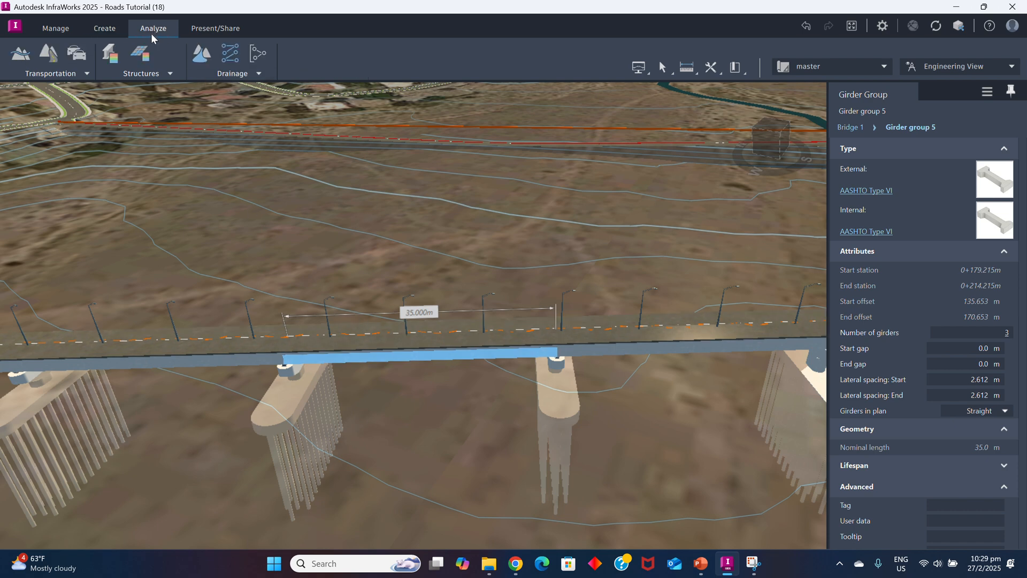
{"action": "left_click", "coordinate": [86, 74]}
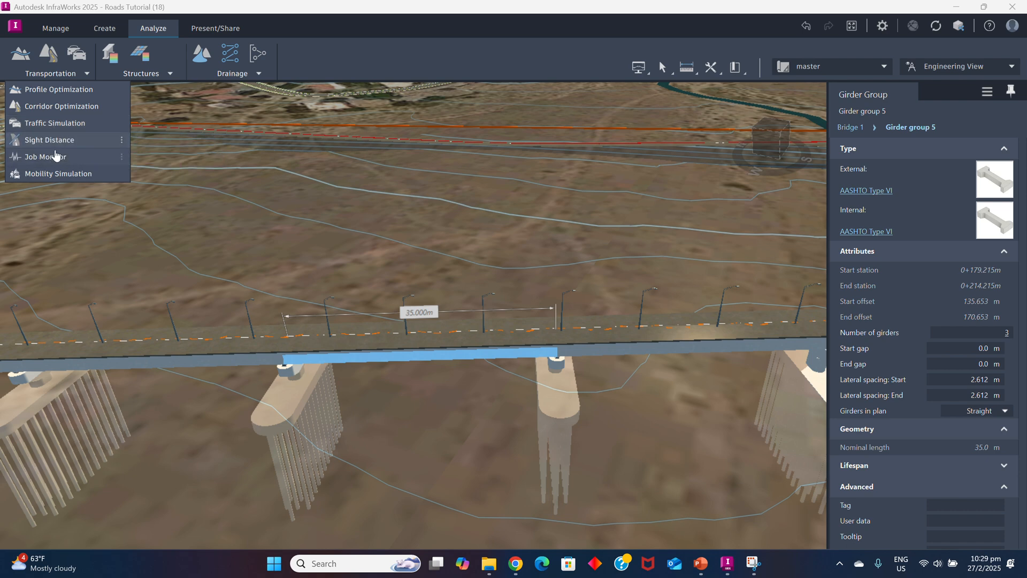
{"action": "left_click", "coordinate": [171, 74]}
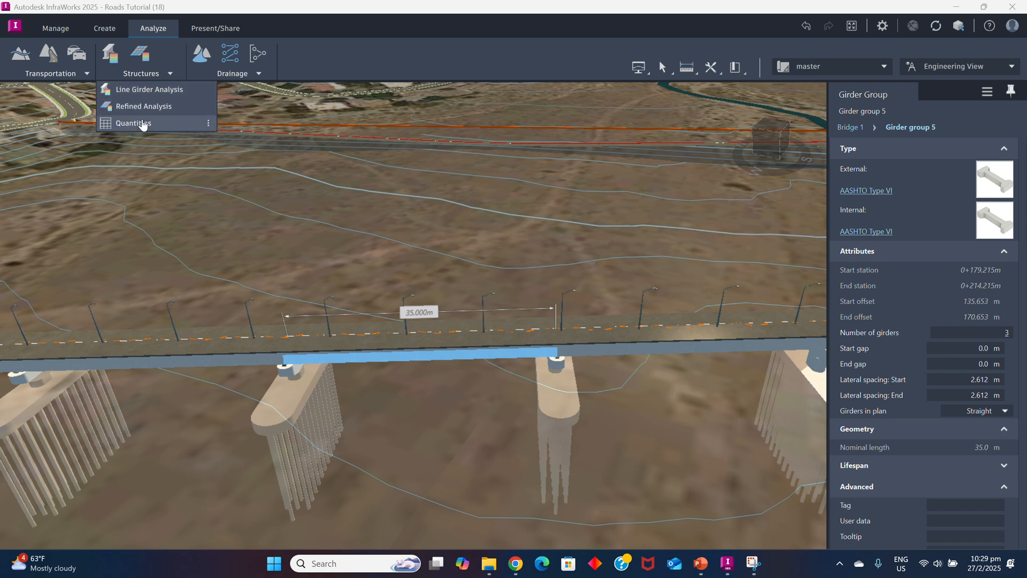
{"action": "mouse_move", "coordinate": [91, 77]}
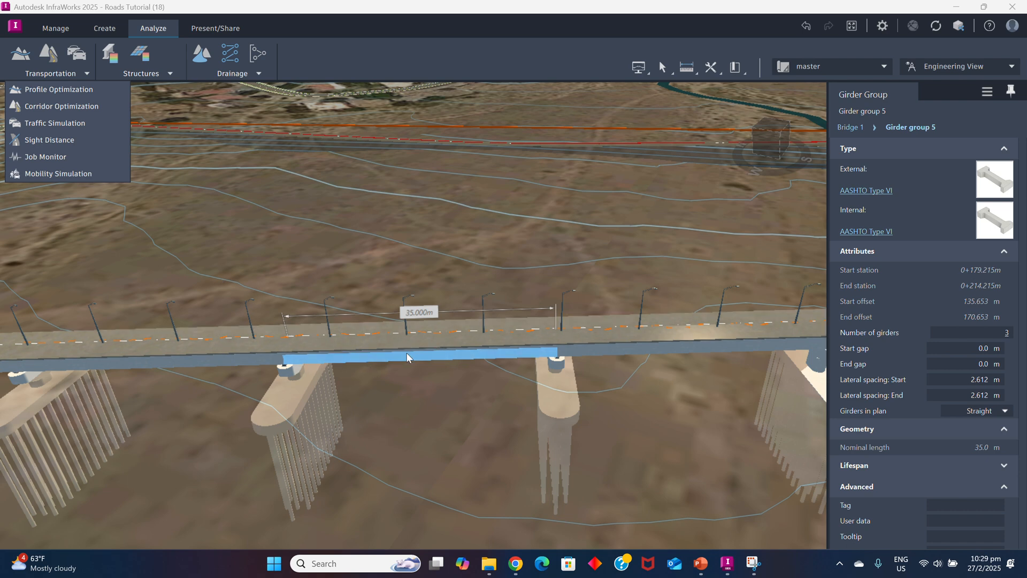
Show the bridge road in Profile View, shape its grade line with a new grade point near station 0+200, and close the profile
{"action": "left_click", "coordinate": [423, 396]}
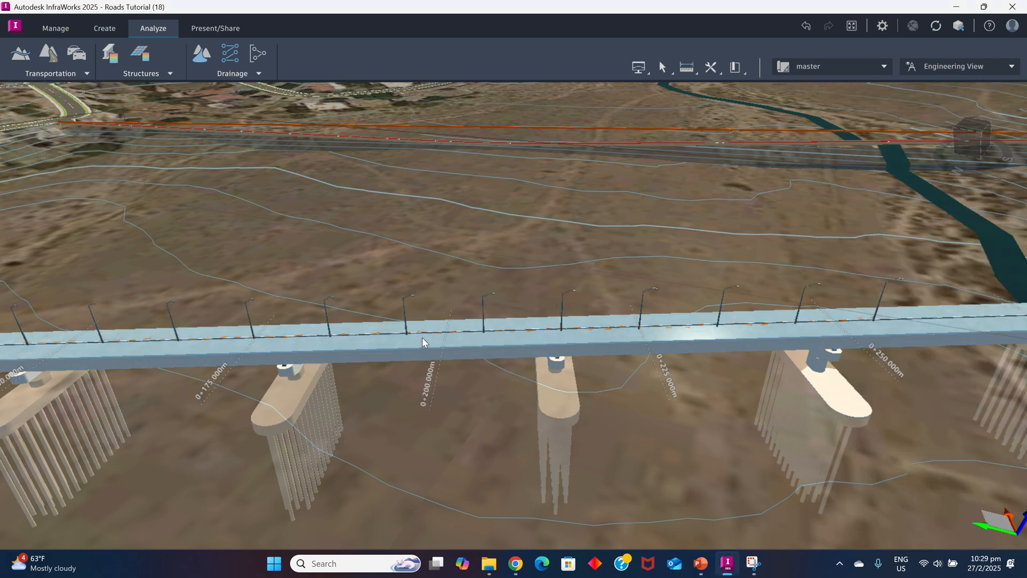
{"action": "right_click", "coordinate": [423, 336]}
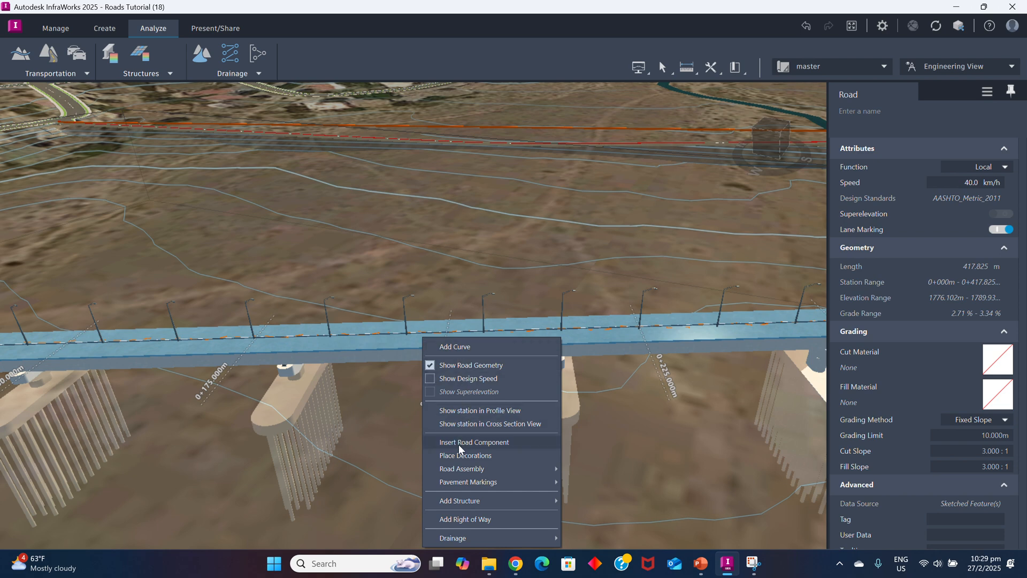
{"action": "left_click", "coordinate": [488, 409]}
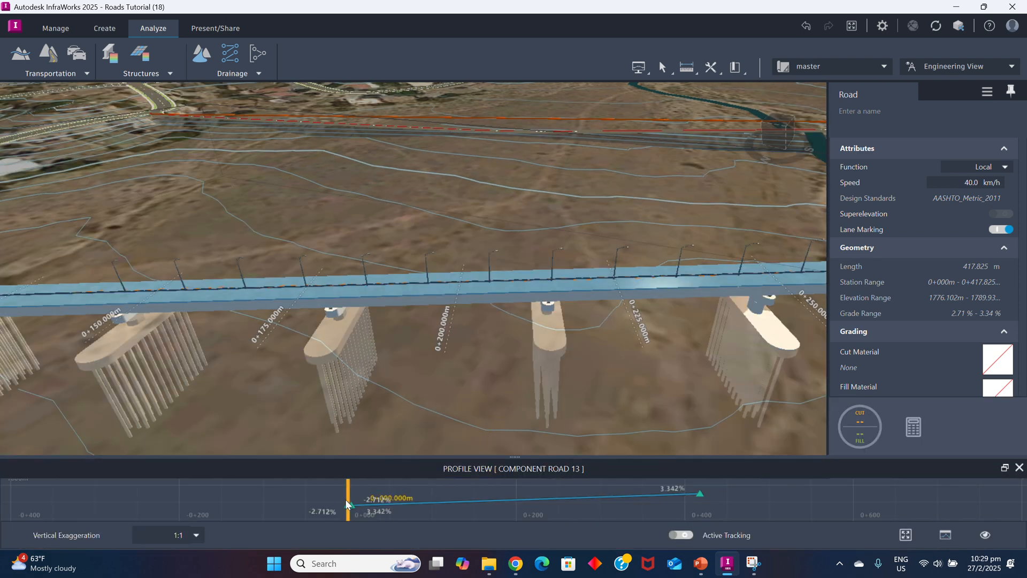
{"action": "left_click_drag", "start_coordinate": [356, 506], "coordinate": [532, 501]}
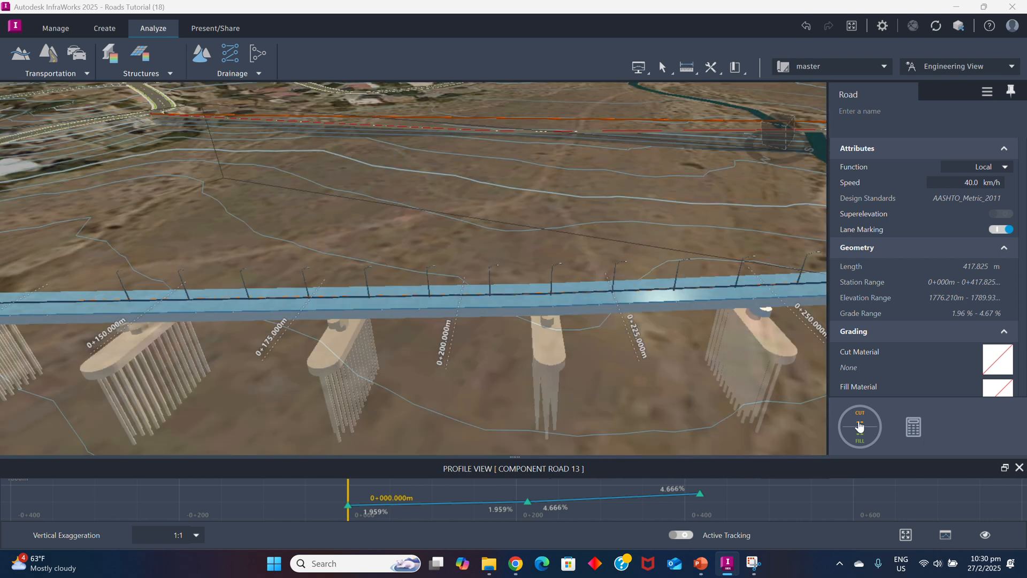
{"action": "left_click", "coordinate": [1020, 469]}
{"action": "left_click", "coordinate": [434, 418]}
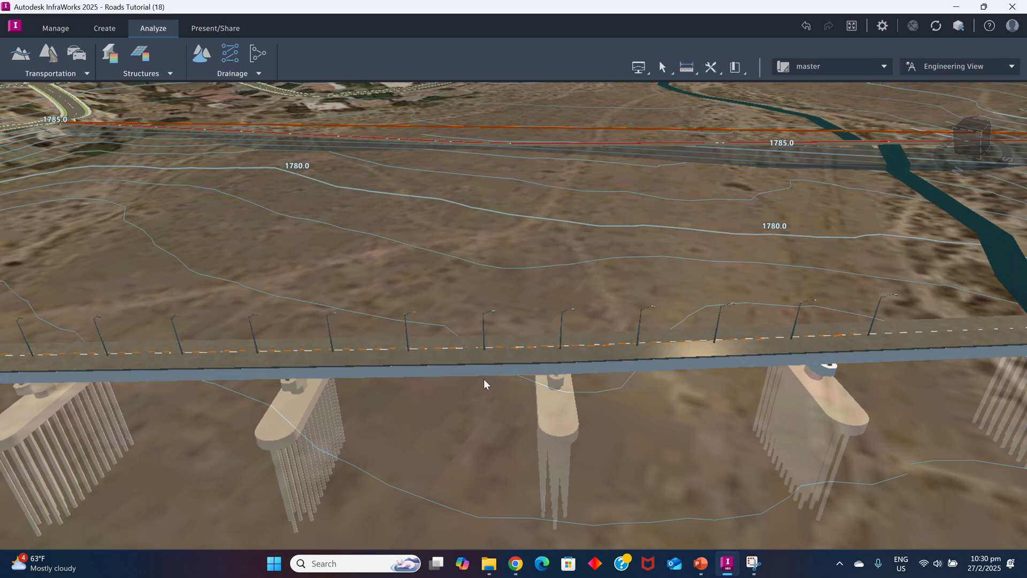
Select the bridge's middle-span girder group, review the Line Girder Analysis information fields and settings, and close them without running the analysis
{"action": "scroll", "coordinate": [483, 379], "scroll_direction": "up", "scroll_amount": 2}
{"action": "left_click", "coordinate": [433, 380]}
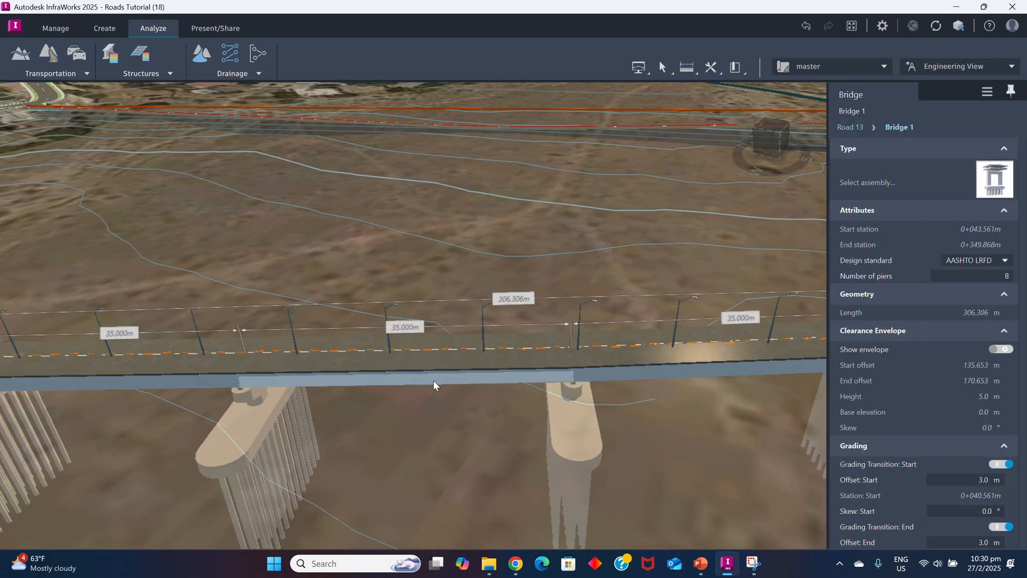
{"action": "scroll", "coordinate": [489, 378], "scroll_direction": "up", "scroll_amount": 2}
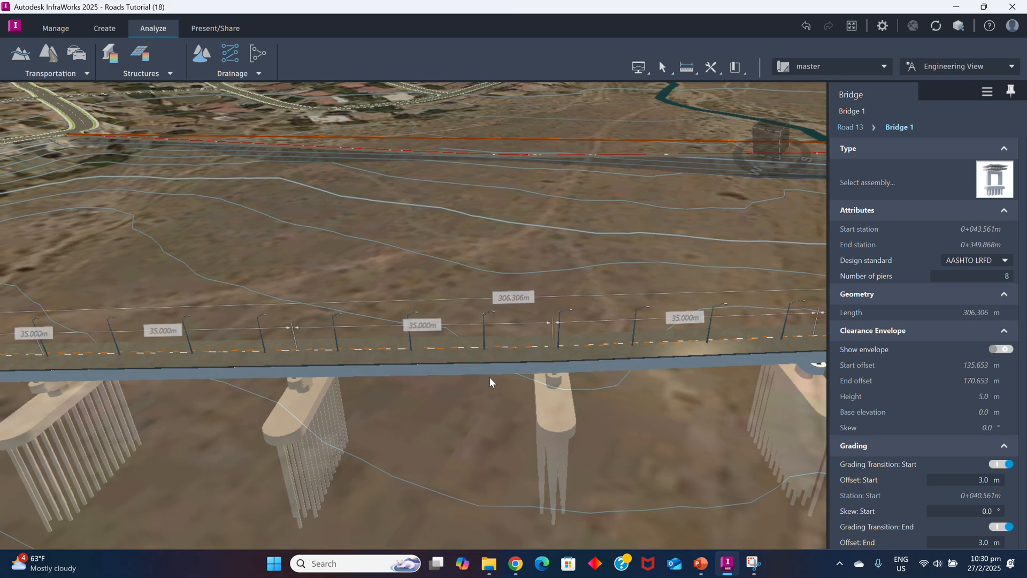
{"action": "left_click", "coordinate": [485, 388]}
{"action": "left_click", "coordinate": [467, 373]}
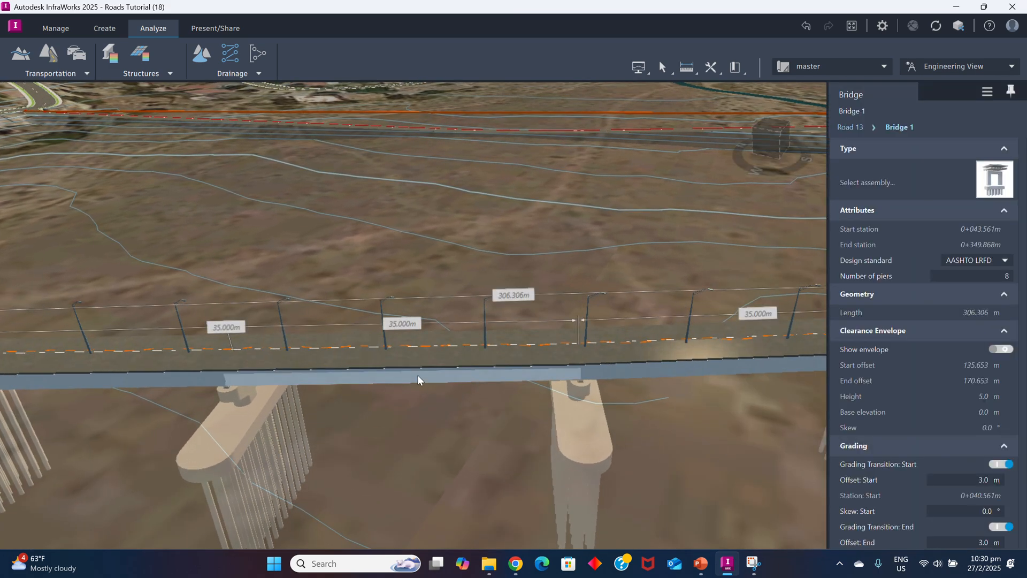
{"action": "left_click", "coordinate": [416, 377]}
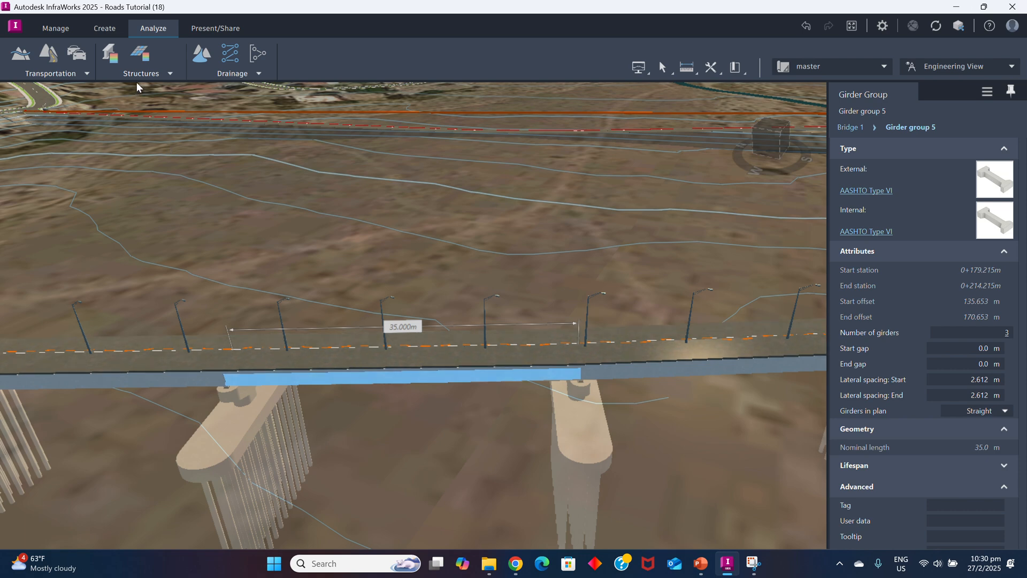
{"action": "left_click", "coordinate": [170, 74]}
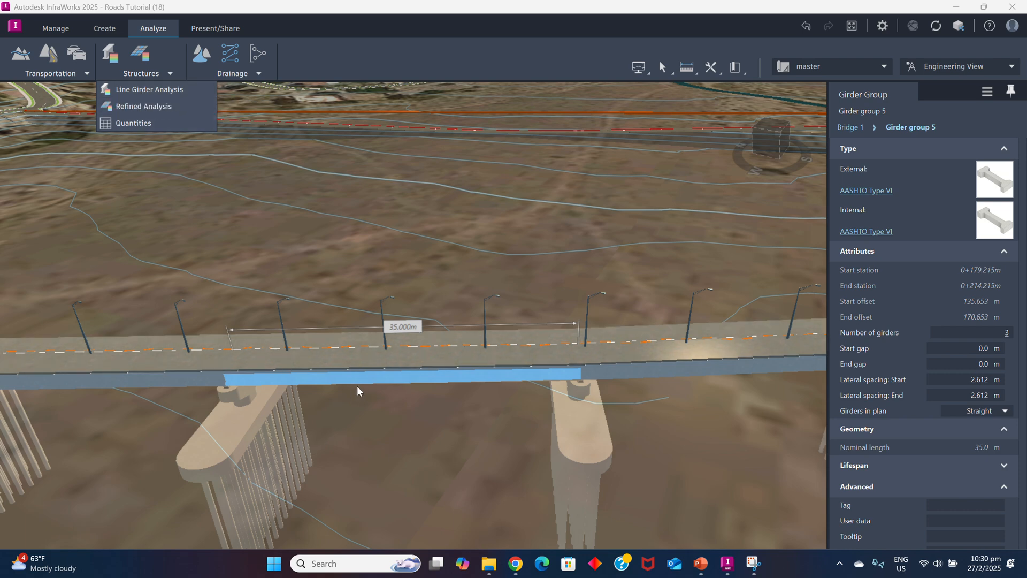
{"action": "left_click", "coordinate": [148, 89]}
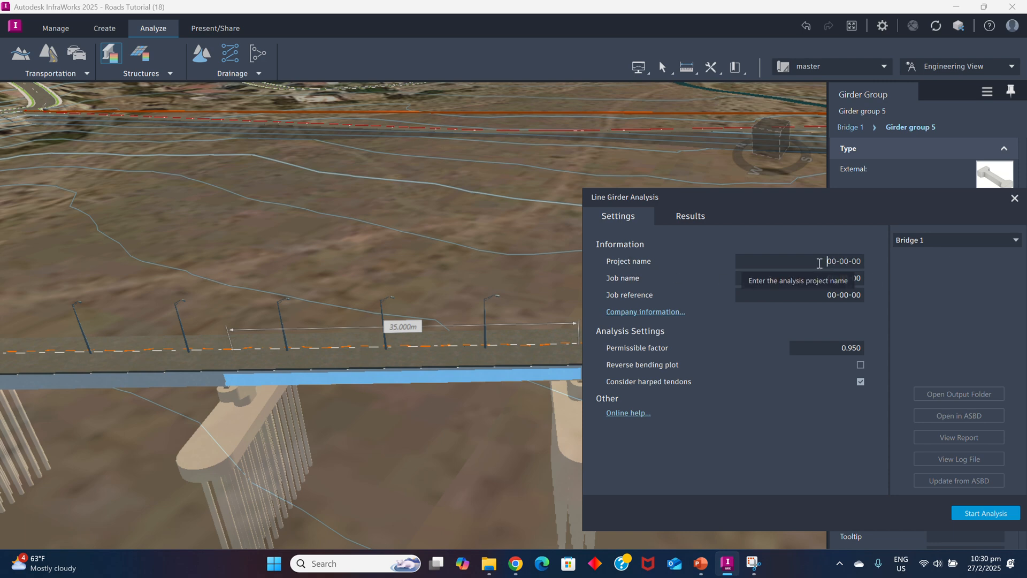
{"action": "left_click", "coordinate": [766, 265]}
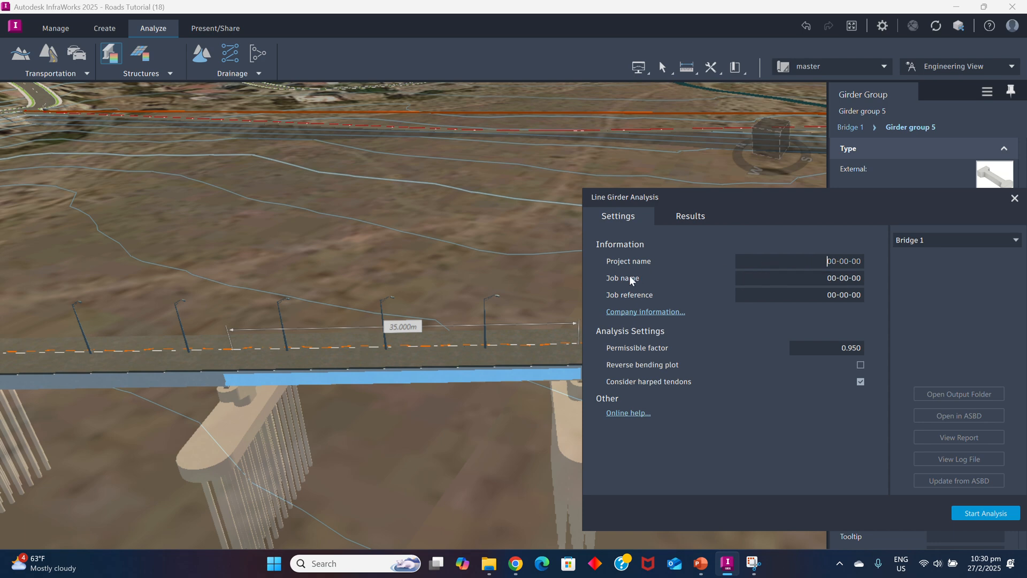
{"action": "left_click", "coordinate": [826, 278]}
{"action": "left_click", "coordinate": [823, 295]}
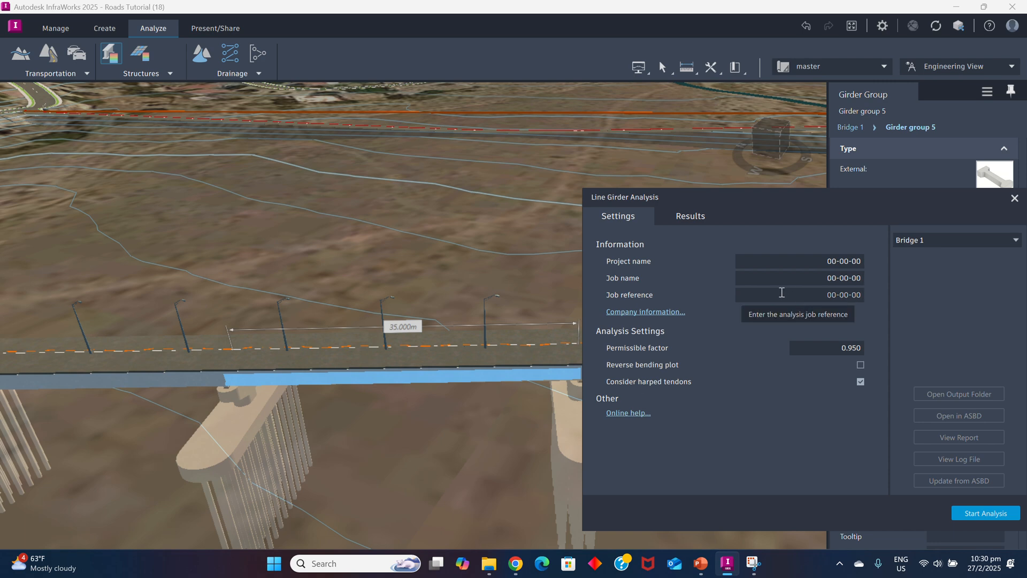
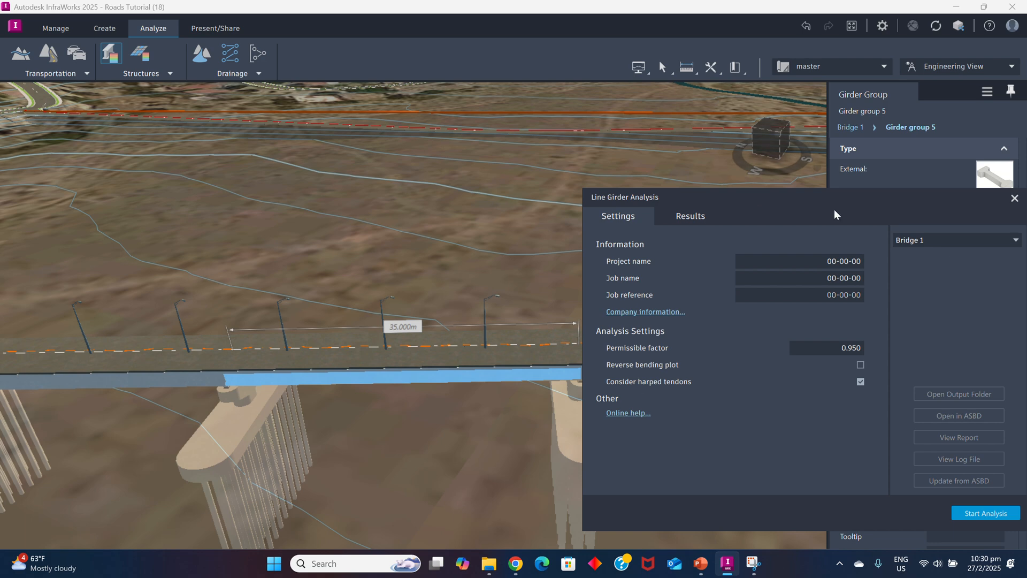
{"action": "left_click", "coordinate": [1014, 199]}
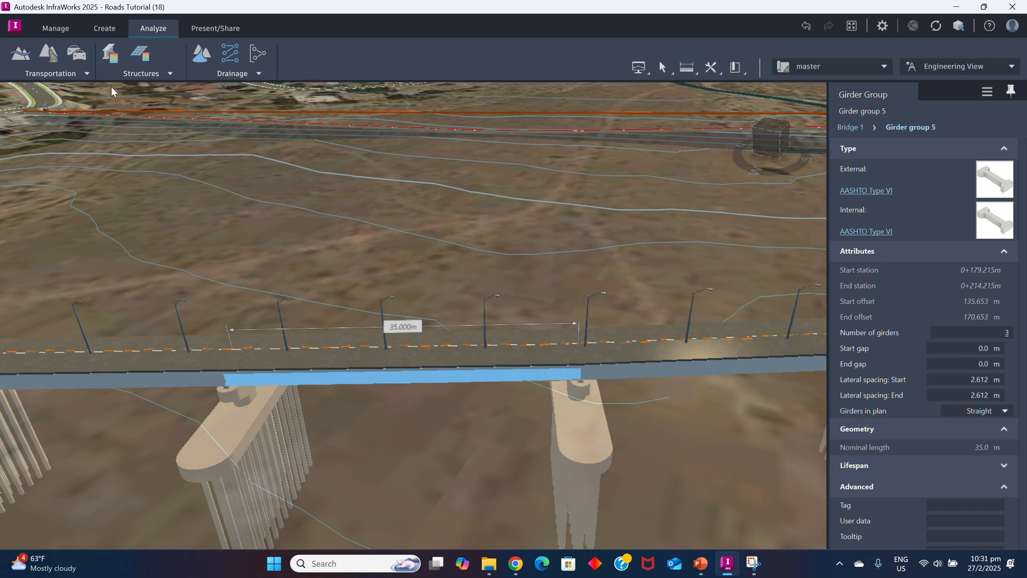
Check the transportation and structures analysis tools once more and deselect the girder group
{"action": "left_click", "coordinate": [87, 73]}
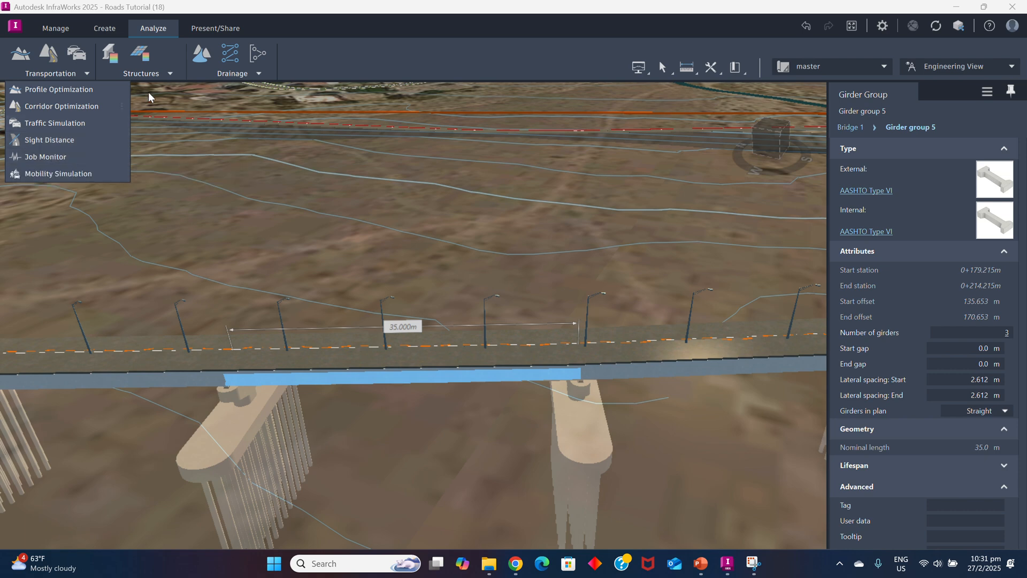
{"action": "left_click", "coordinate": [143, 77]}
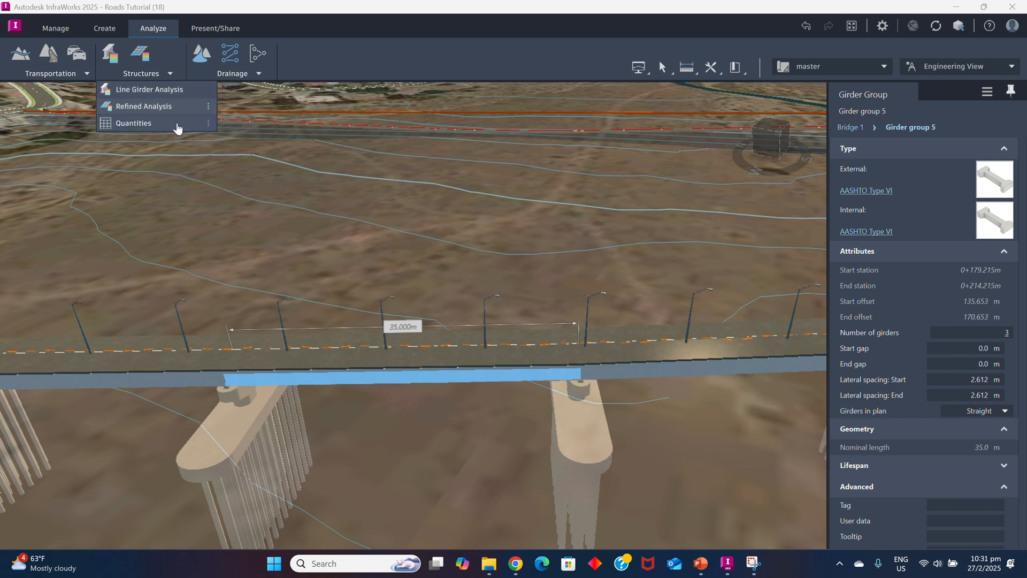
{"action": "left_click", "coordinate": [647, 265]}
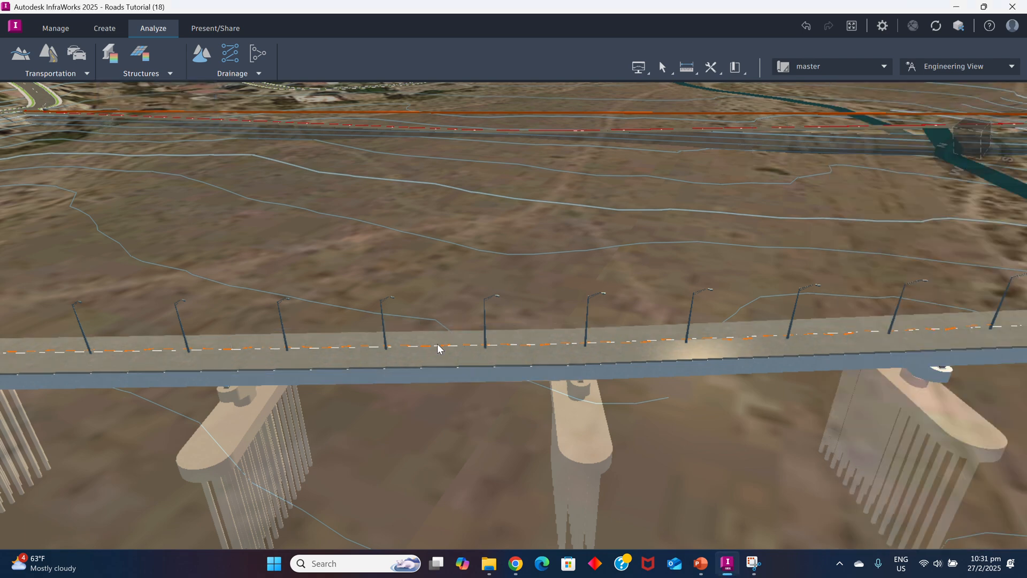
Select the same middle-span girder group again and run the Line Girder Analysis on Bridge 1
{"action": "left_click", "coordinate": [416, 377]}
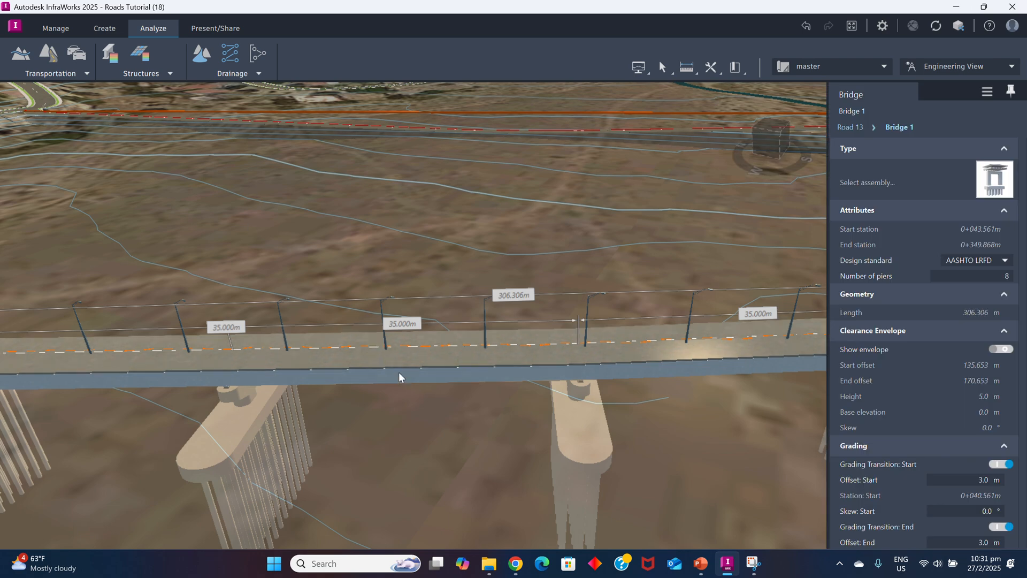
{"action": "left_click", "coordinate": [381, 357]}
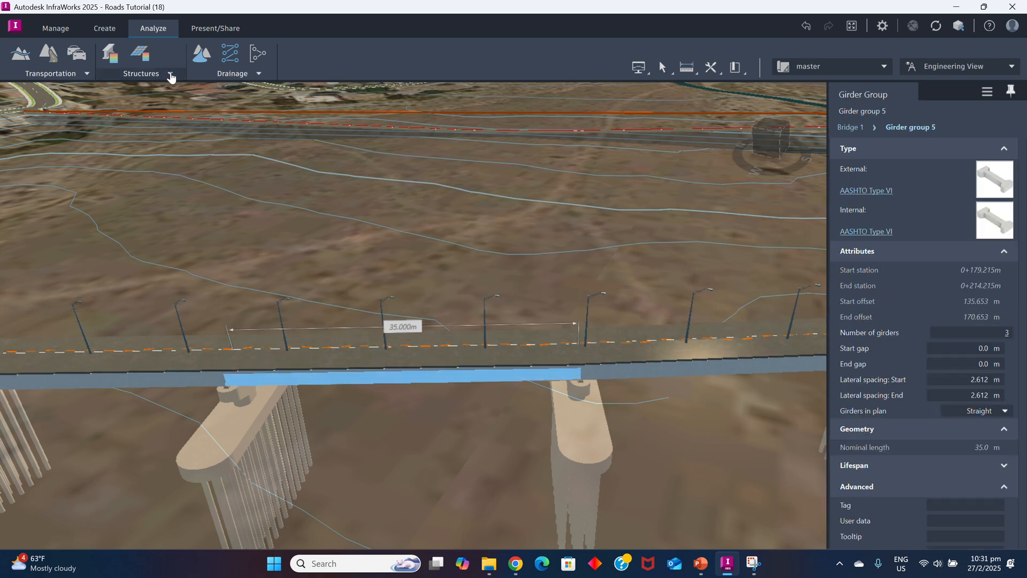
{"action": "left_click", "coordinate": [170, 73]}
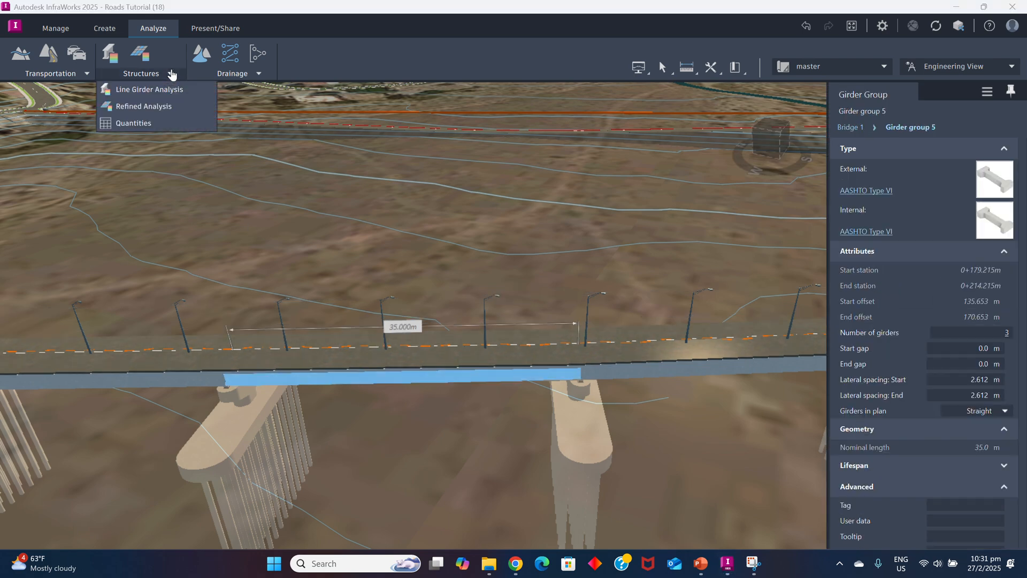
{"action": "left_click", "coordinate": [145, 90]}
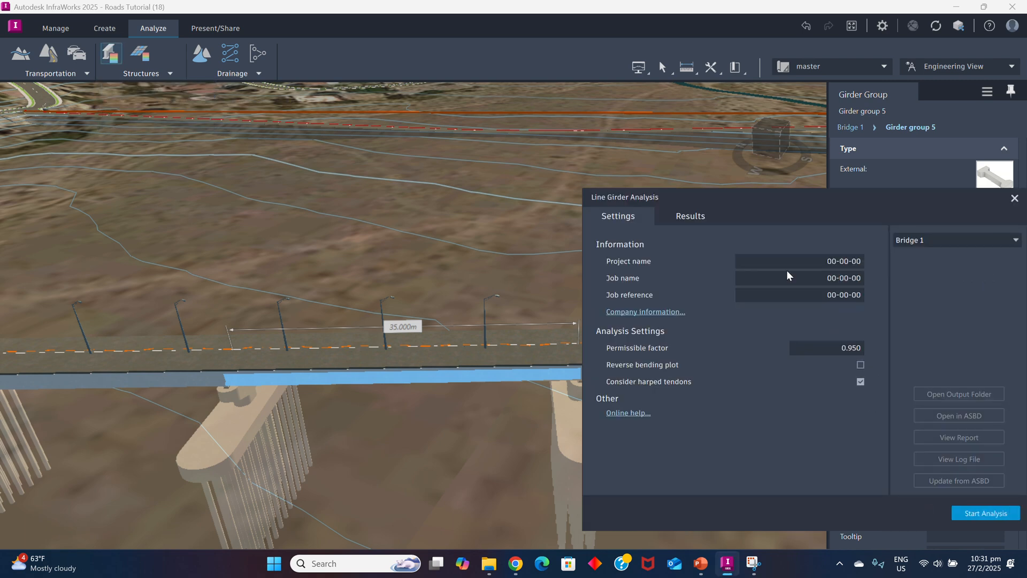
{"action": "left_click", "coordinate": [989, 512]}
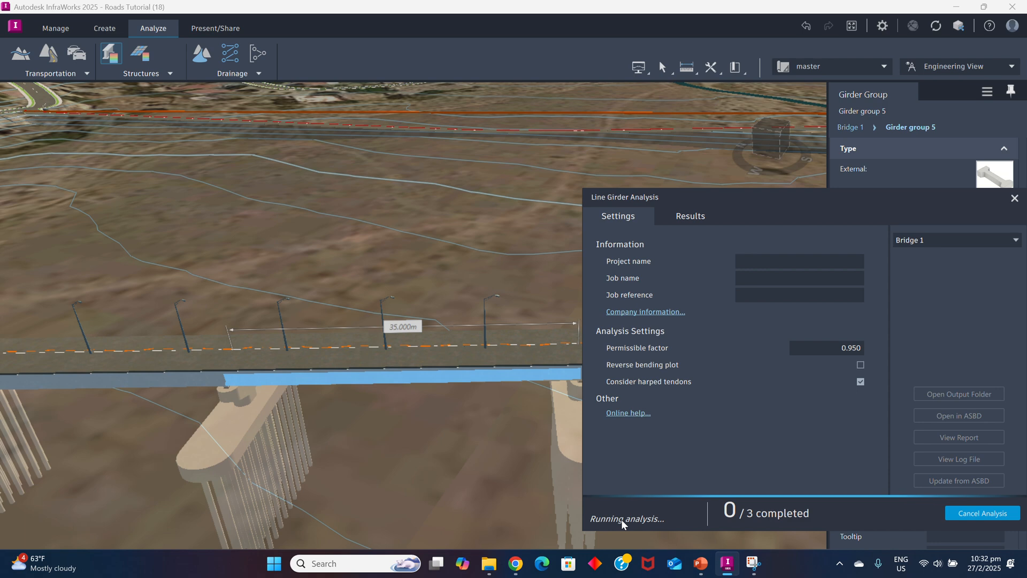
{"action": "left_click", "coordinate": [448, 20]}
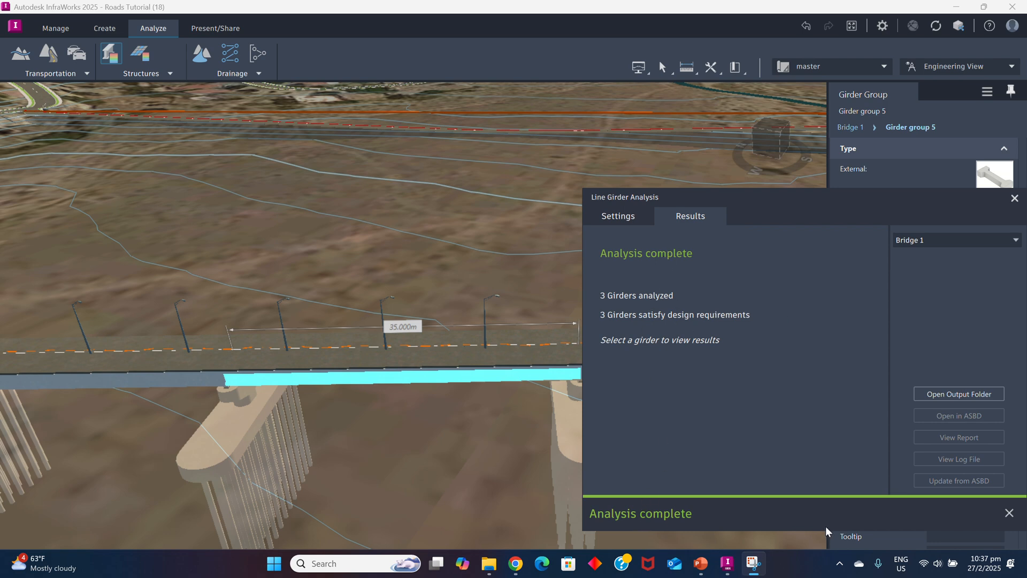
Review the Line Girder Analysis results for the right exterior girder and open its design report
{"action": "left_click", "coordinate": [870, 511]}
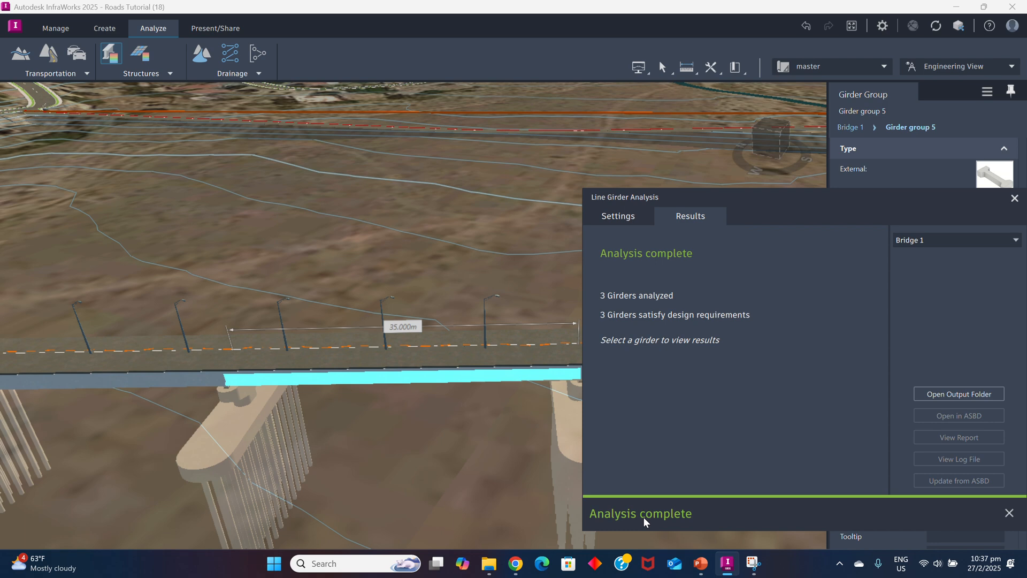
{"action": "left_click", "coordinate": [619, 216]}
{"action": "left_click", "coordinate": [688, 217]}
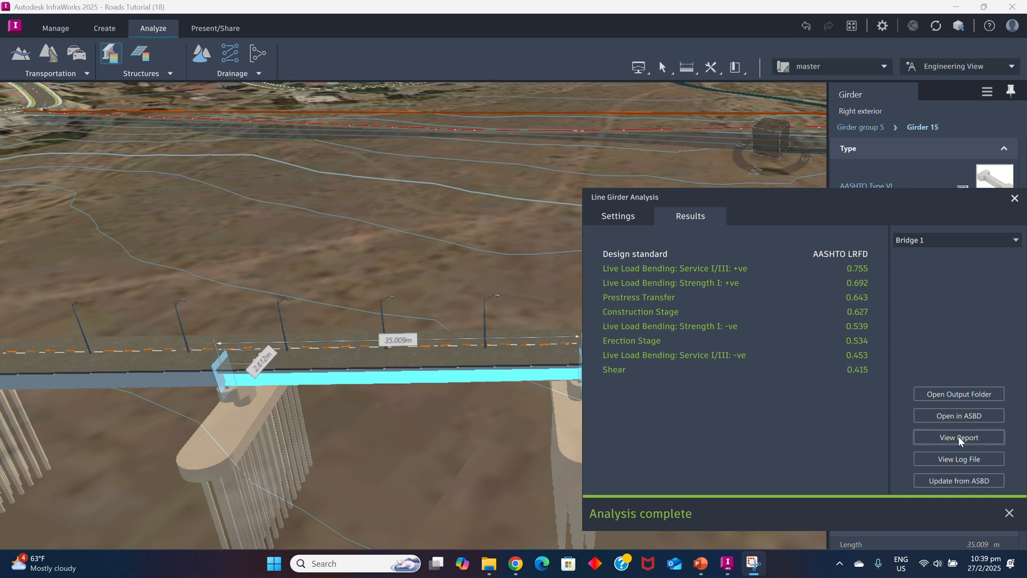
{"action": "left_click", "coordinate": [956, 437]}
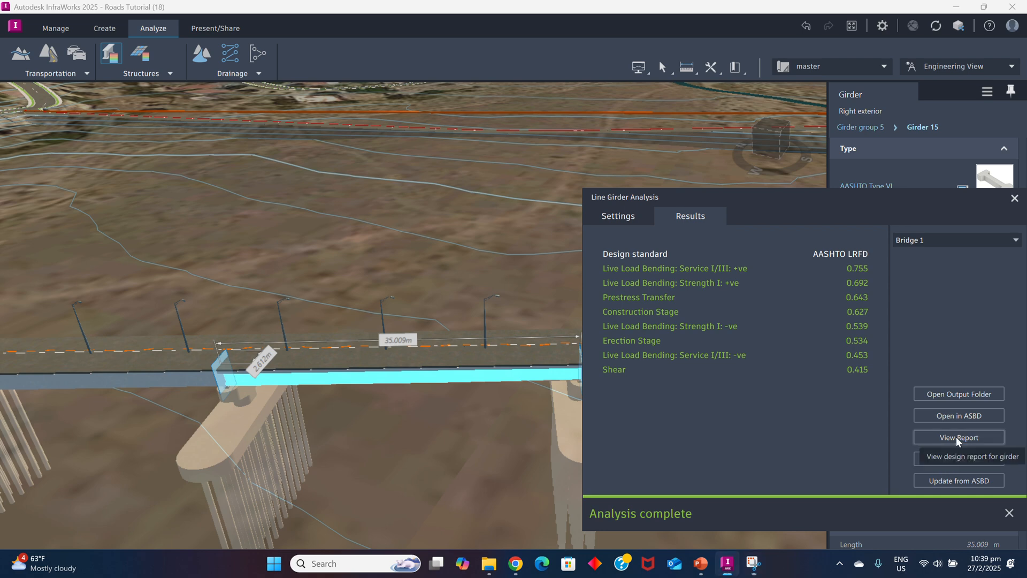
{"action": "left_click", "coordinate": [955, 436]}
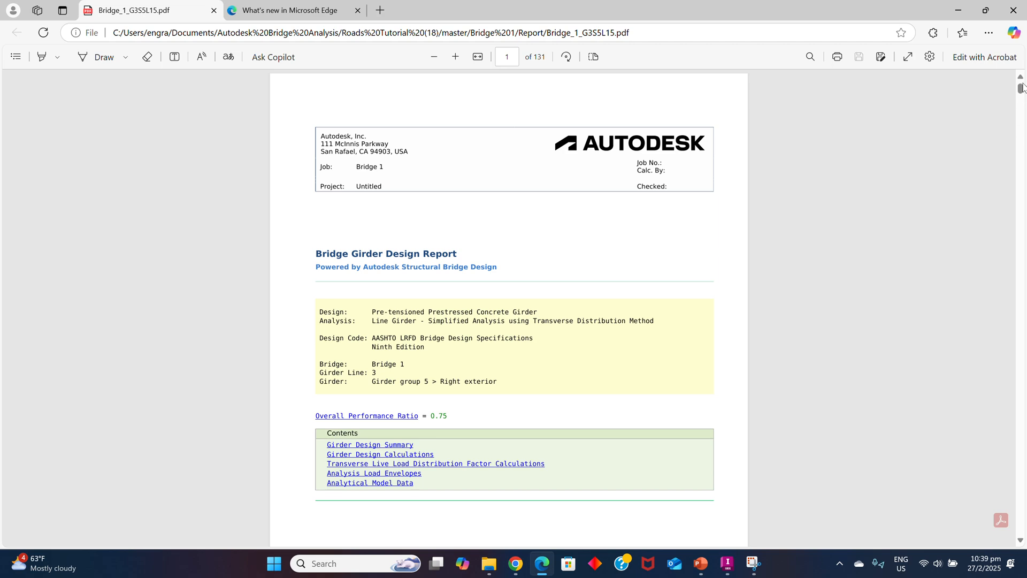
Read through the Bridge Girder Design Report, examining the prestress loss calculations and the girder stress and deflection tables
{"action": "left_click_drag", "start_coordinate": [1021, 94], "coordinate": [1021, 113]}
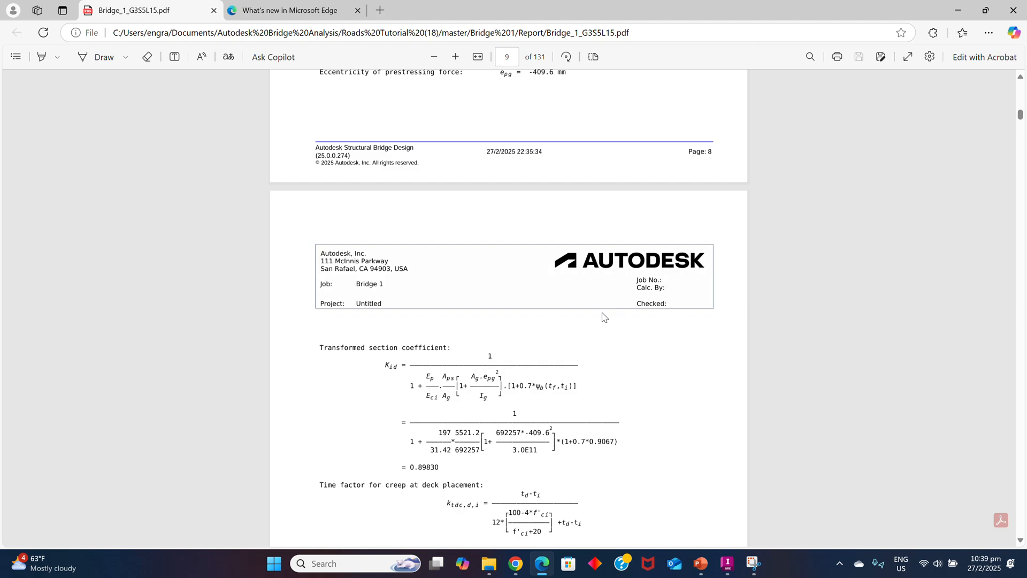
{"action": "scroll", "coordinate": [604, 317], "scroll_direction": "down", "scroll_amount": 10}
{"action": "scroll", "coordinate": [558, 338], "scroll_direction": "down", "scroll_amount": 10}
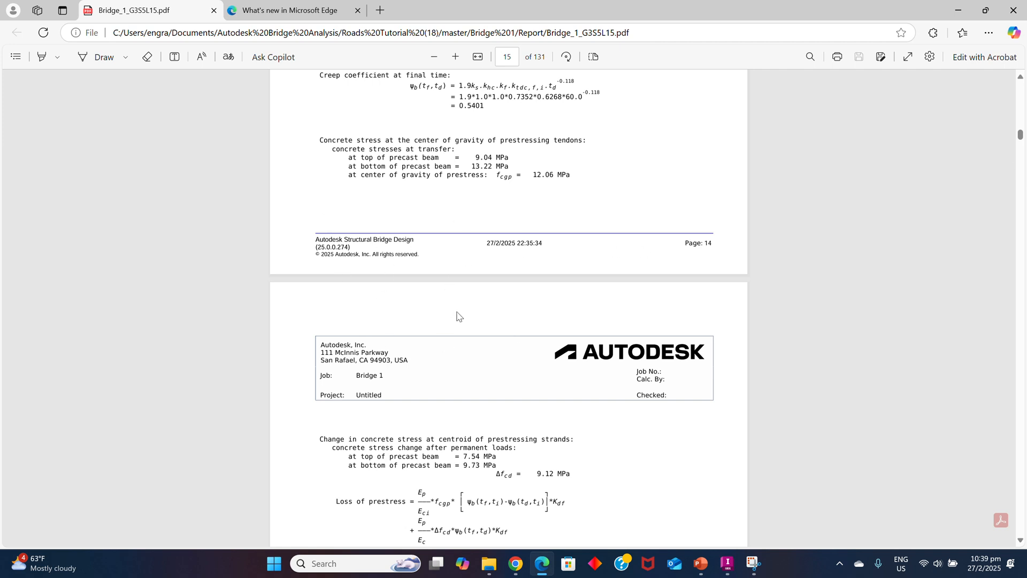
{"action": "scroll", "coordinate": [459, 318], "scroll_direction": "down", "scroll_amount": 20}
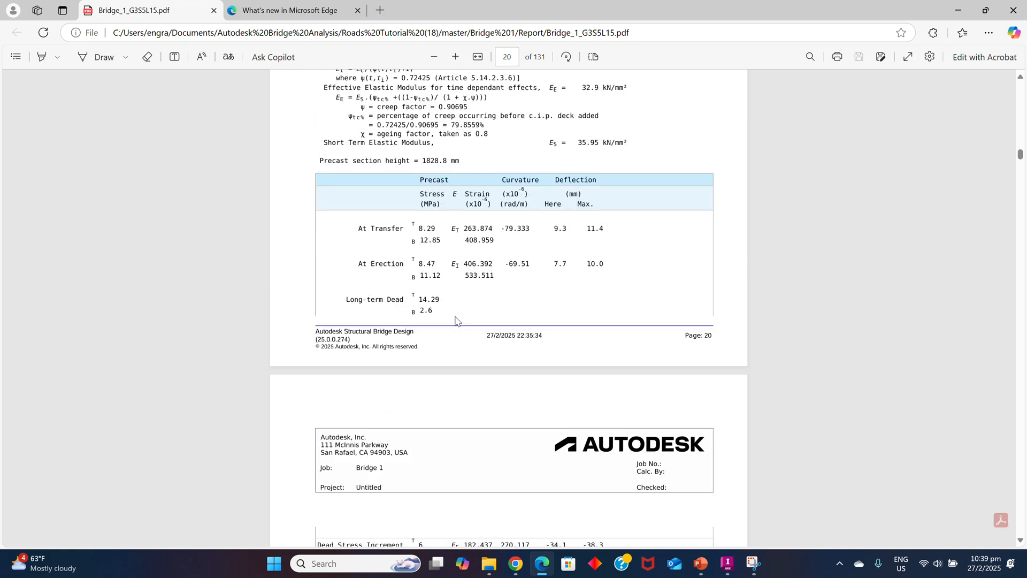
Read the rest of the Bridge Girder Design Report, examining the construction stage, permissible stress, shear reinforcement, tendon and loading diagram pages
{"action": "scroll", "coordinate": [455, 320], "scroll_direction": "down", "scroll_amount": 20}
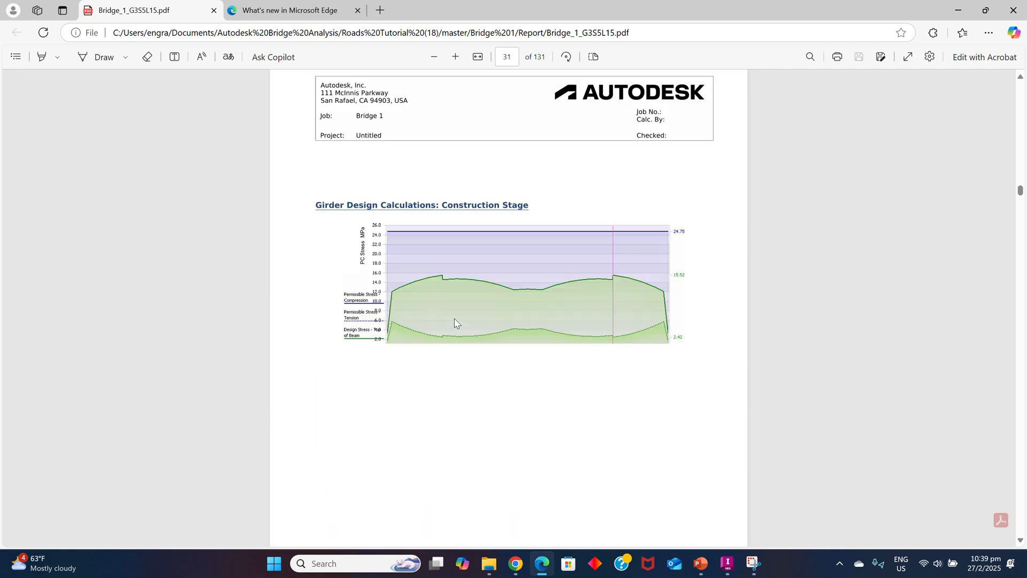
{"action": "scroll", "coordinate": [455, 323], "scroll_direction": "down", "scroll_amount": 20}
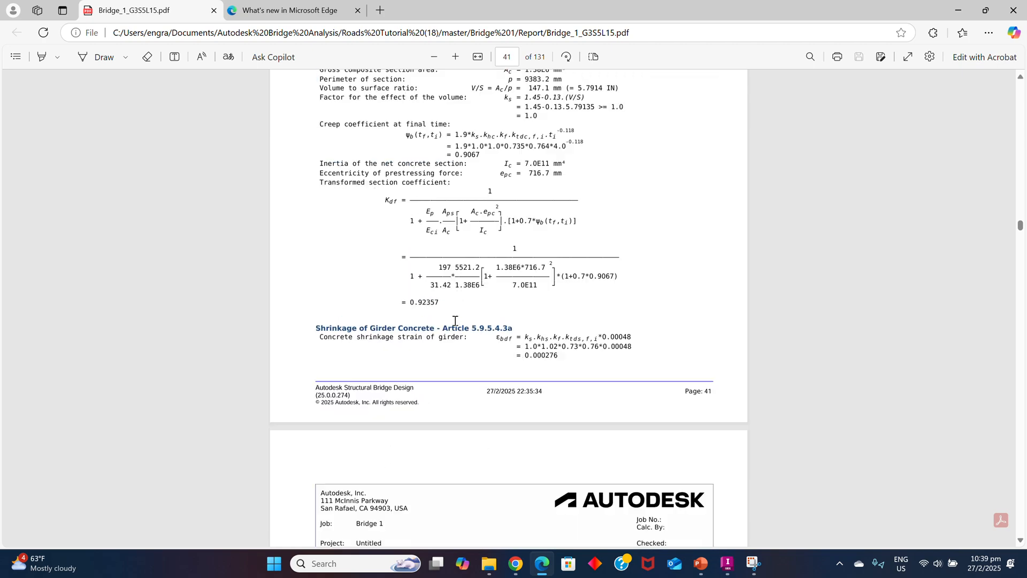
{"action": "scroll", "coordinate": [453, 327], "scroll_direction": "down", "scroll_amount": 20}
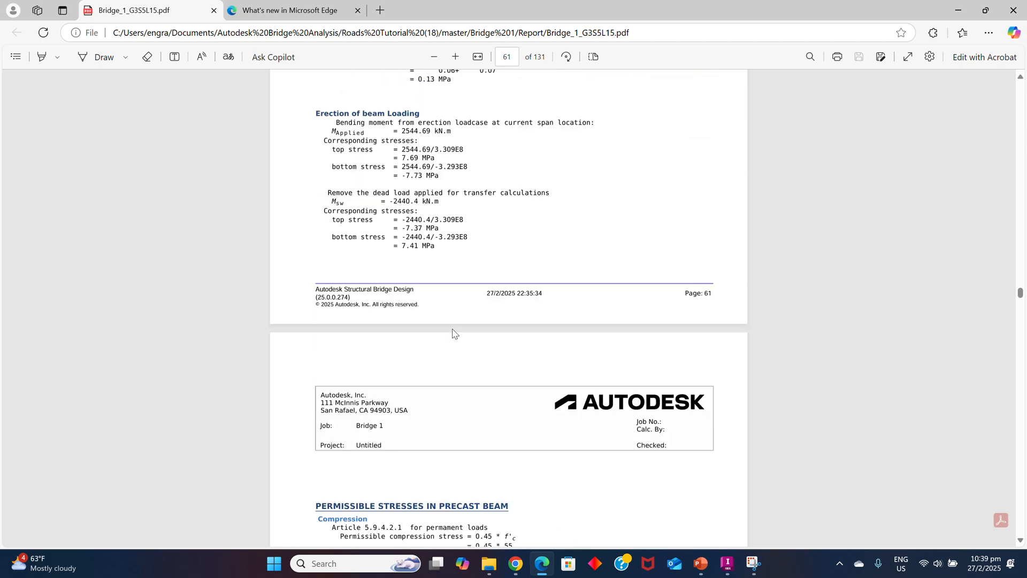
{"action": "scroll", "coordinate": [452, 333], "scroll_direction": "down", "scroll_amount": 20}
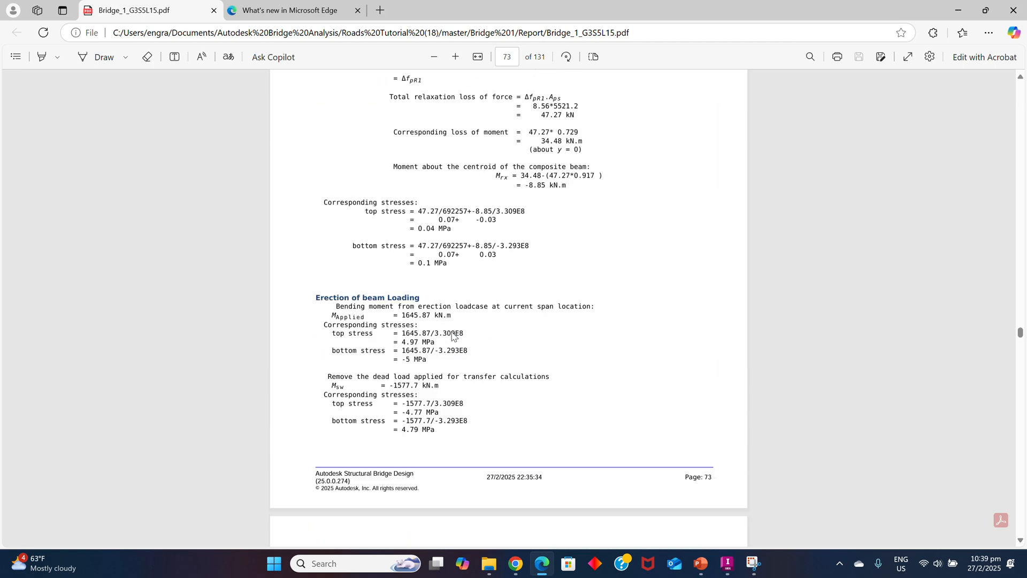
{"action": "scroll", "coordinate": [411, 332], "scroll_direction": "down", "scroll_amount": 20}
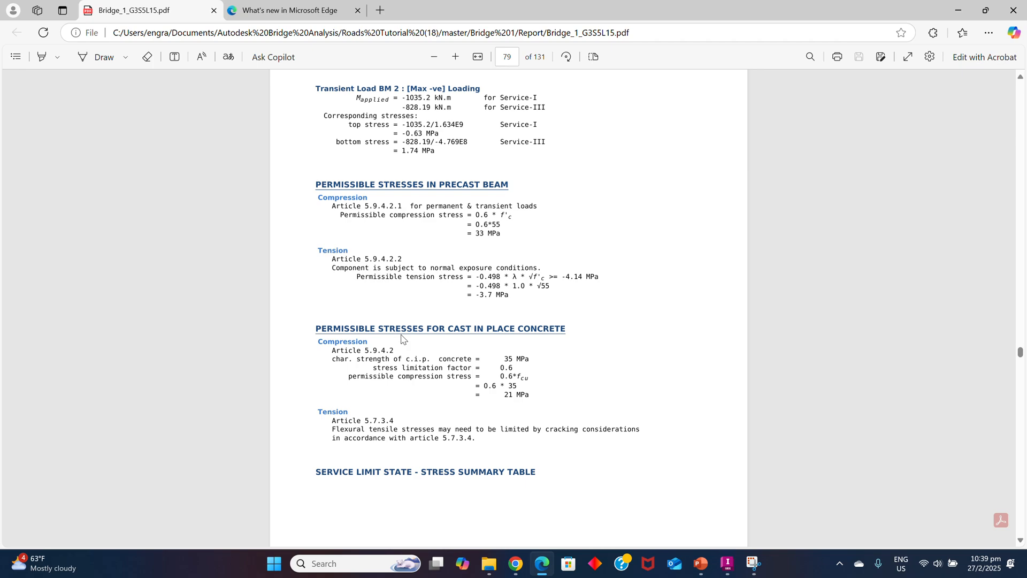
{"action": "scroll", "coordinate": [403, 338], "scroll_direction": "down", "scroll_amount": 20}
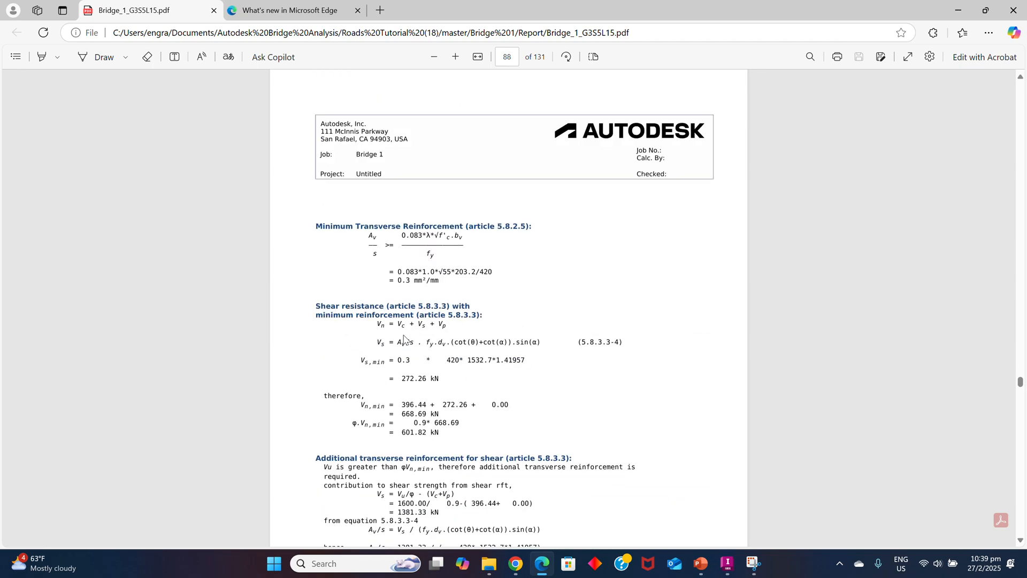
{"action": "scroll", "coordinate": [403, 338], "scroll_direction": "down", "scroll_amount": 20}
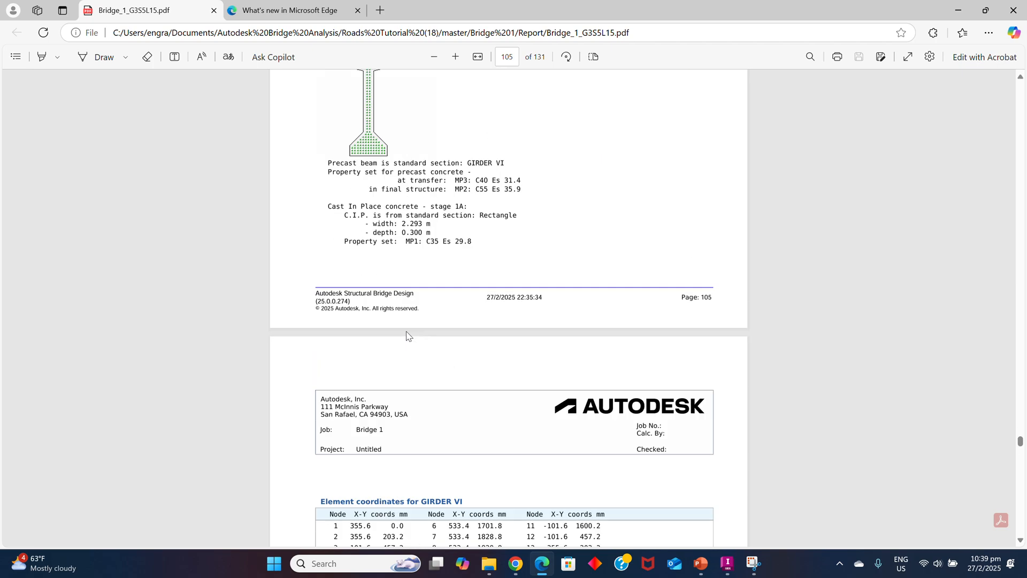
{"action": "scroll", "coordinate": [407, 334], "scroll_direction": "down", "scroll_amount": 15}
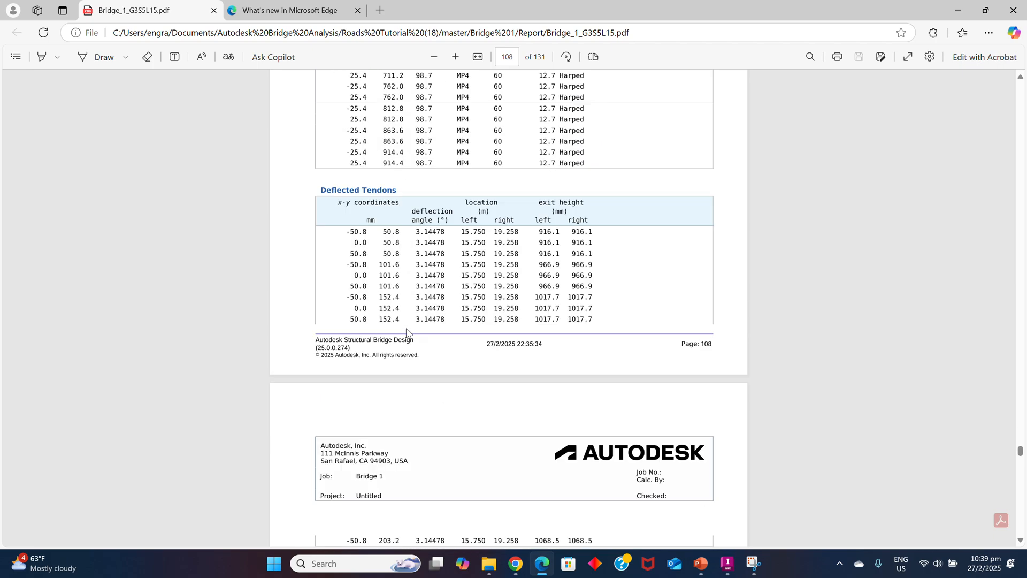
{"action": "scroll", "coordinate": [407, 334], "scroll_direction": "down", "scroll_amount": 20}
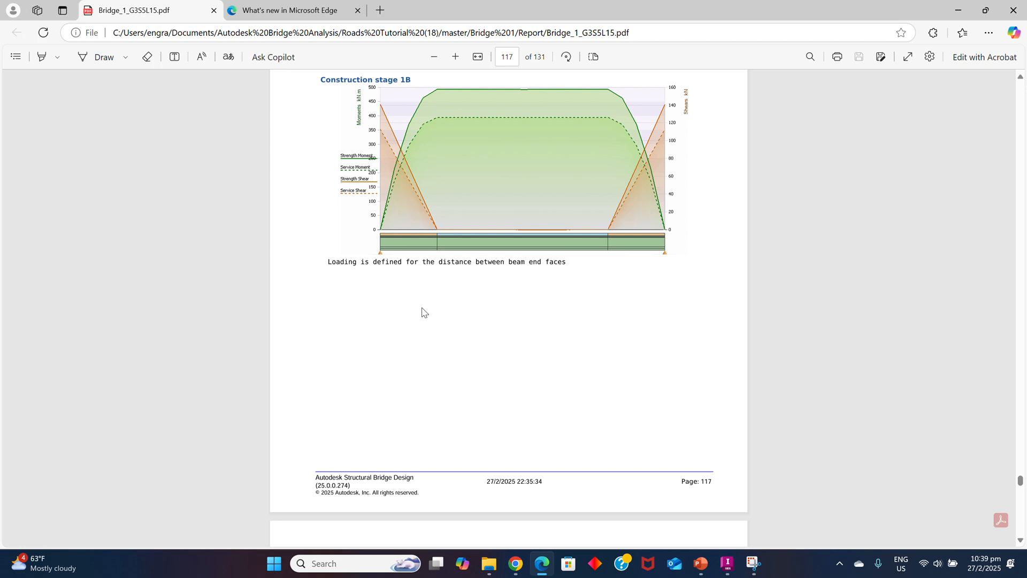
{"action": "scroll", "coordinate": [428, 324], "scroll_direction": "up", "scroll_amount": 15}
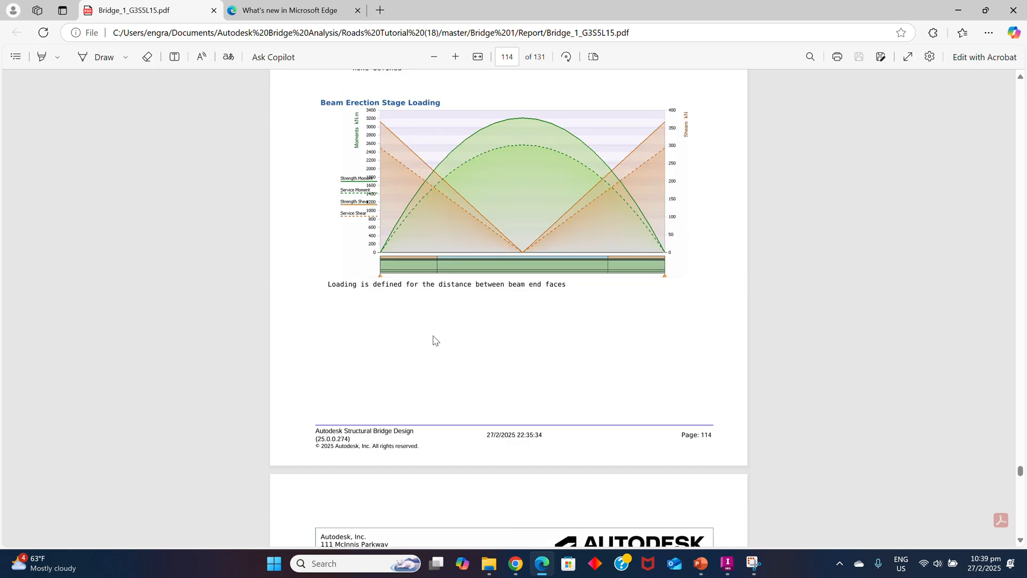
{"action": "scroll", "coordinate": [432, 334], "scroll_direction": "down", "scroll_amount": 20}
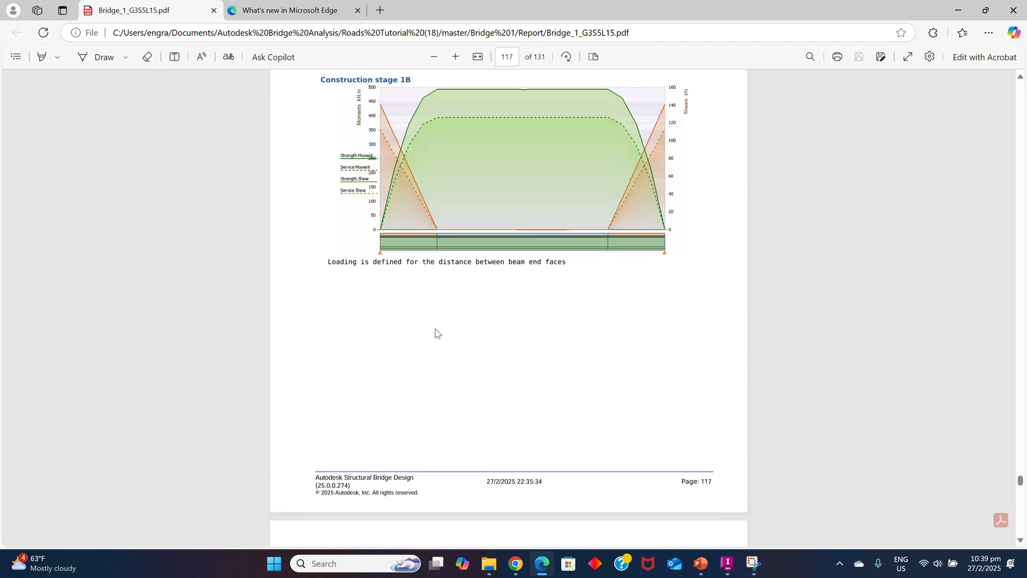
{"action": "scroll", "coordinate": [435, 329], "scroll_direction": "down", "scroll_amount": 20}
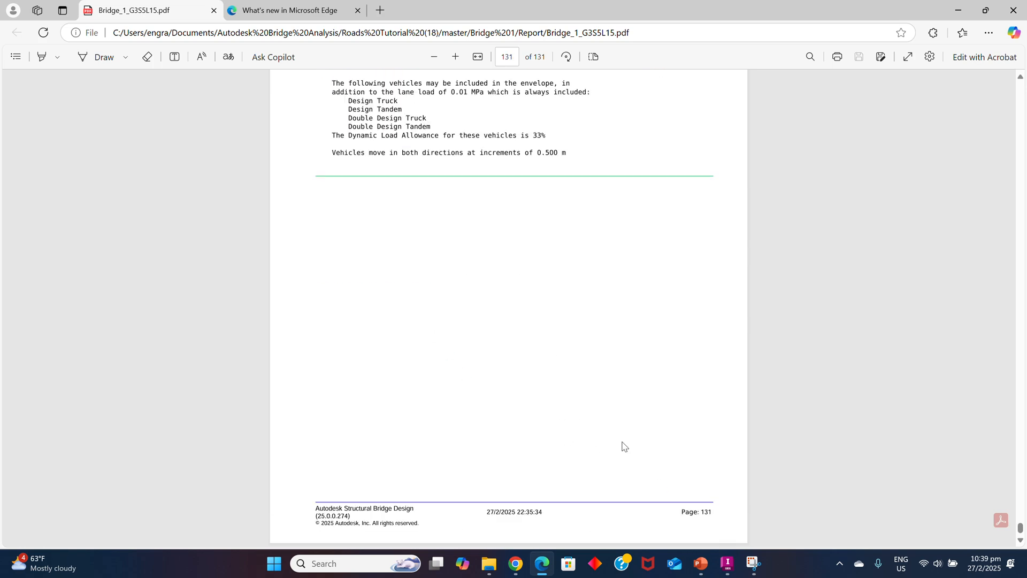
Switch back to InfraWorks, close the Line Girder Analysis results and select the middle-span girder group of Bridge 1
{"action": "left_click", "coordinate": [727, 563]}
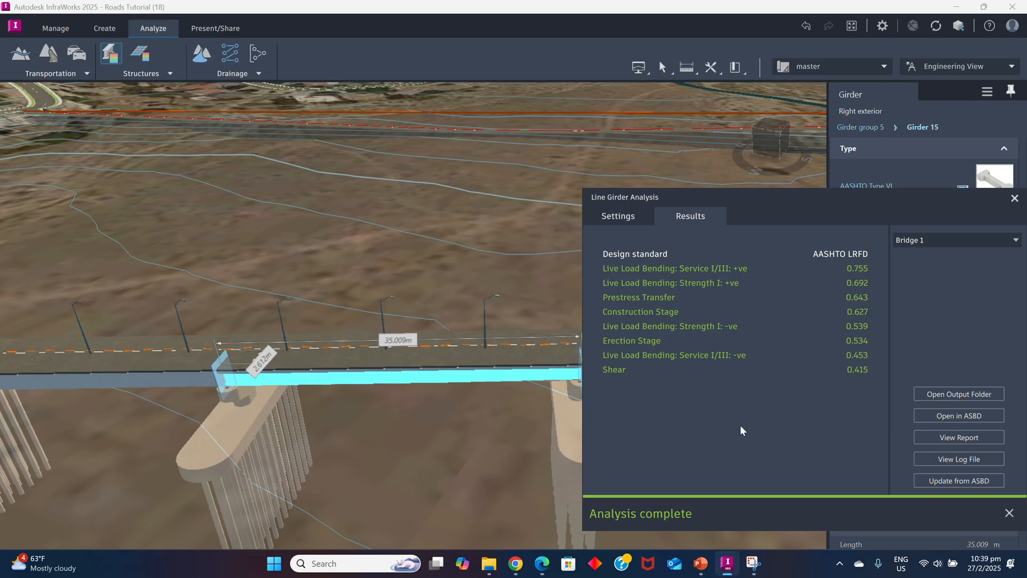
{"action": "left_click", "coordinate": [1015, 199]}
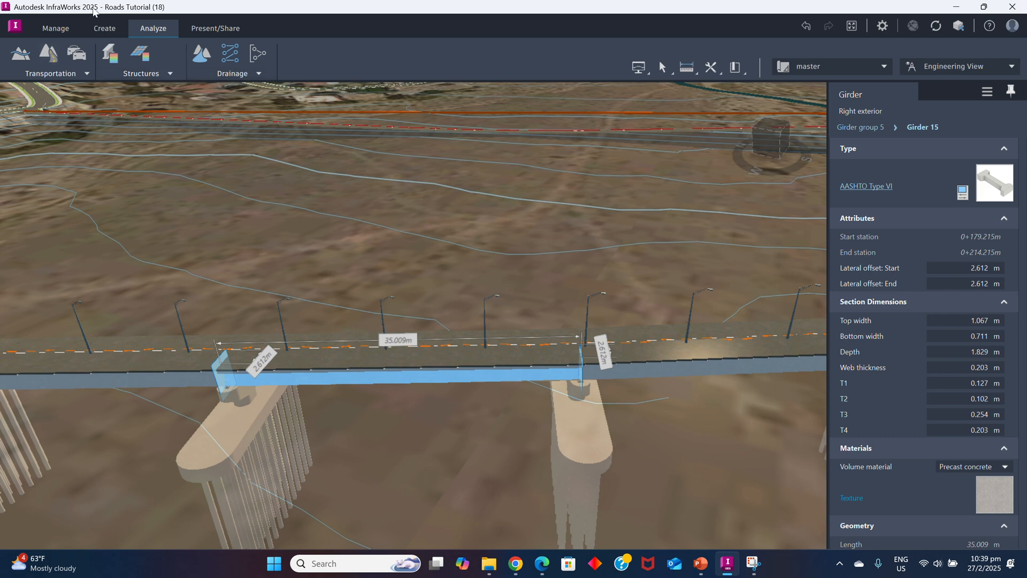
{"action": "left_click", "coordinate": [500, 423]}
{"action": "left_click", "coordinate": [454, 374]}
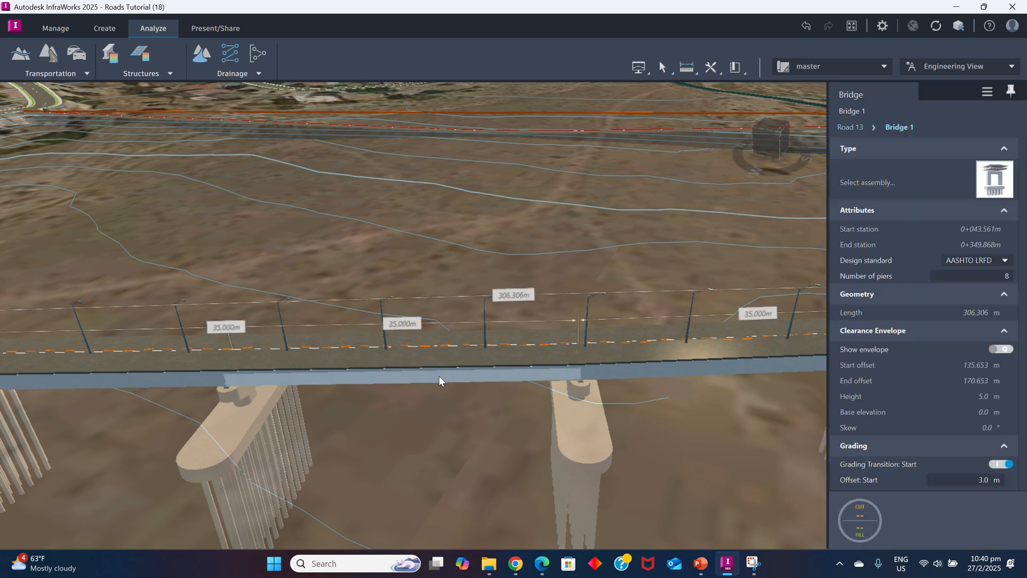
{"action": "left_click", "coordinate": [431, 380]}
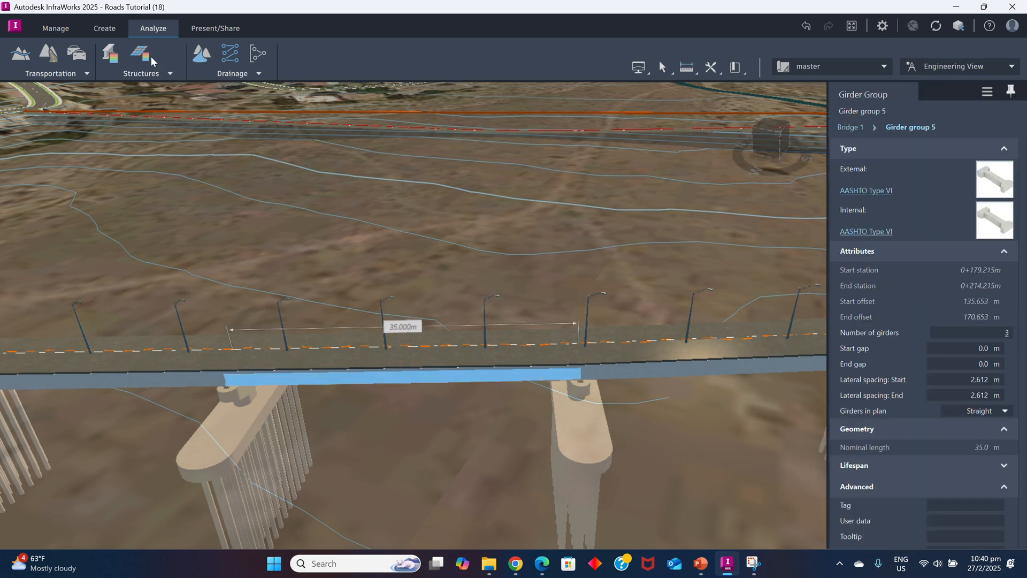
Look at the Profile Optimization settings and close them, and check the girder group's material properties before deselecting it
{"action": "left_click", "coordinate": [89, 76]}
{"action": "left_click", "coordinate": [59, 90]}
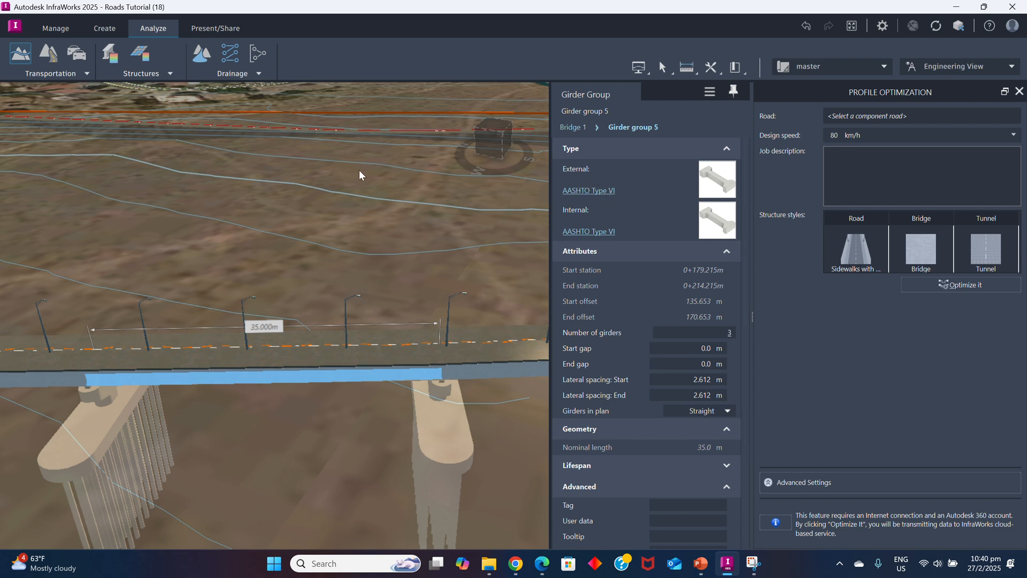
{"action": "left_click", "coordinate": [86, 73]}
{"action": "left_click", "coordinate": [56, 90]}
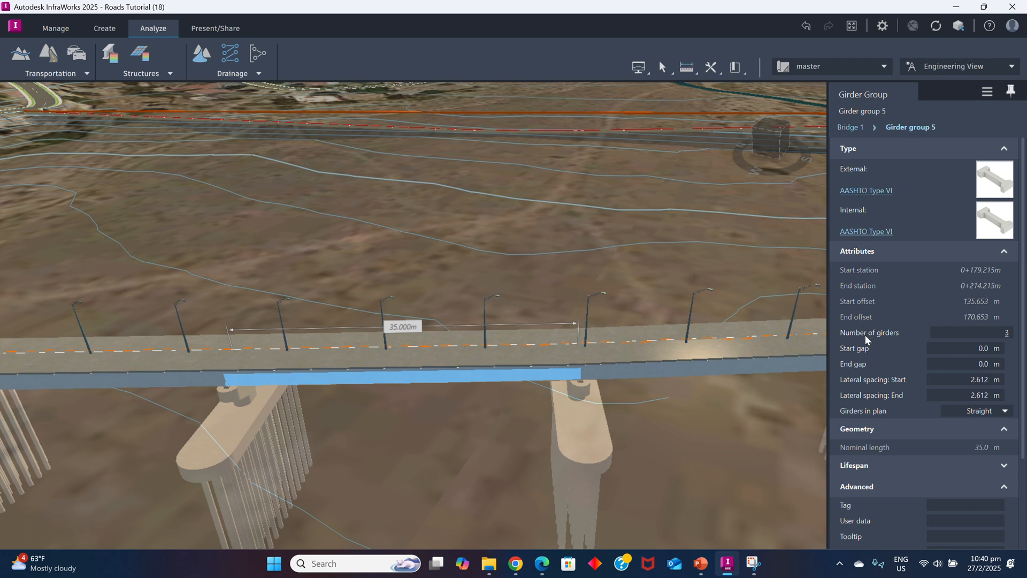
{"action": "scroll", "coordinate": [870, 431], "scroll_direction": "down", "scroll_amount": 2}
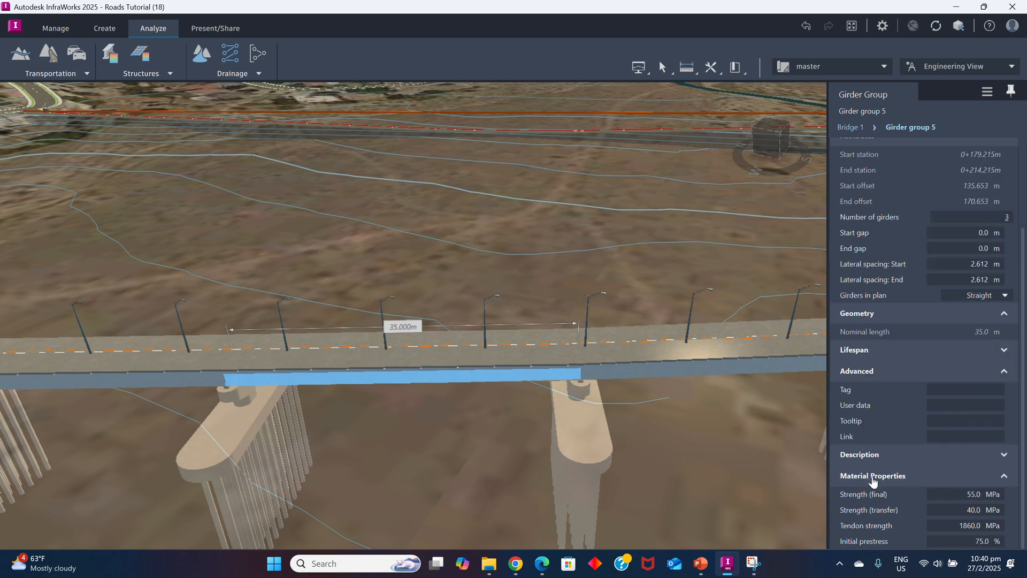
{"action": "left_click", "coordinate": [469, 204]}
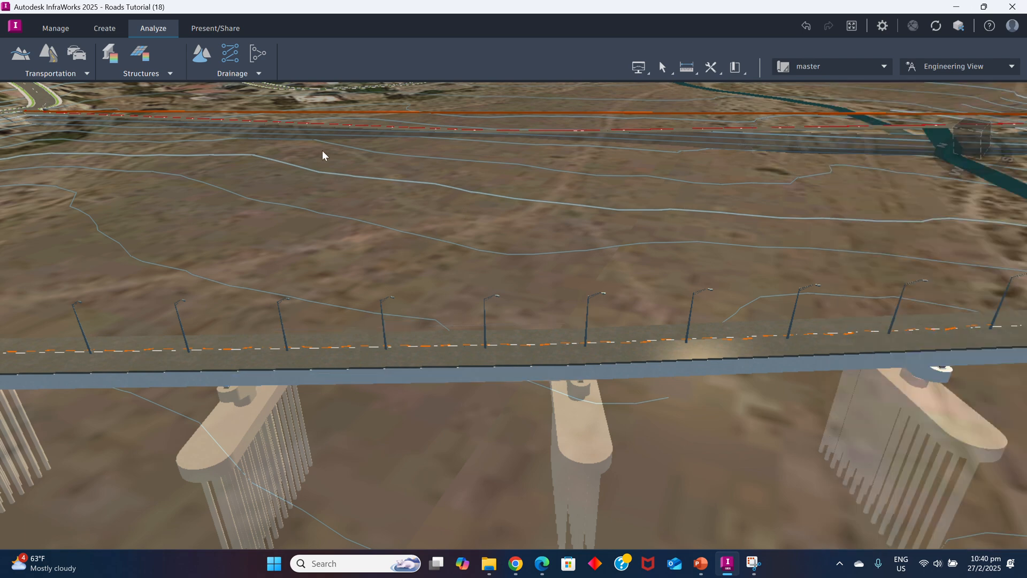
Bring up the presentation and sharing tools and examine both river bridges within the surrounding model
{"action": "left_click", "coordinate": [207, 30]}
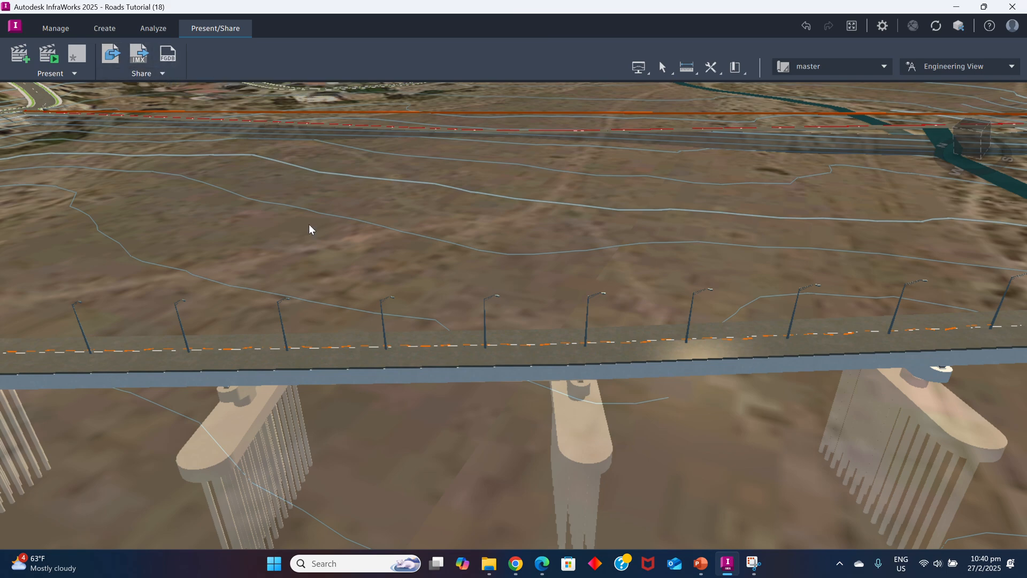
{"action": "scroll", "coordinate": [309, 227], "scroll_direction": "down", "scroll_amount": 2}
{"action": "scroll", "coordinate": [310, 234], "scroll_direction": "down", "scroll_amount": 2}
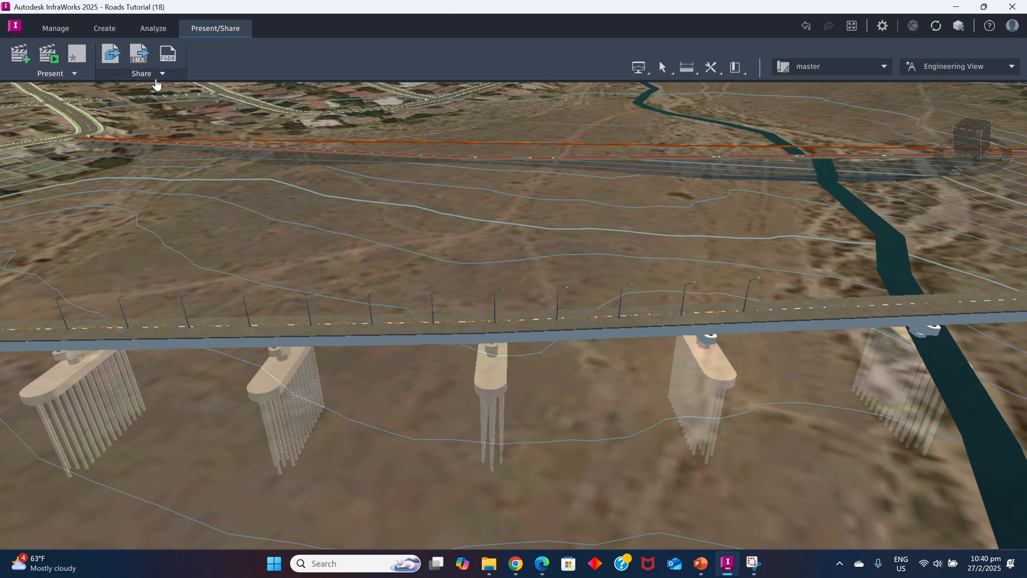
{"action": "scroll", "coordinate": [457, 338], "scroll_direction": "down", "scroll_amount": 3}
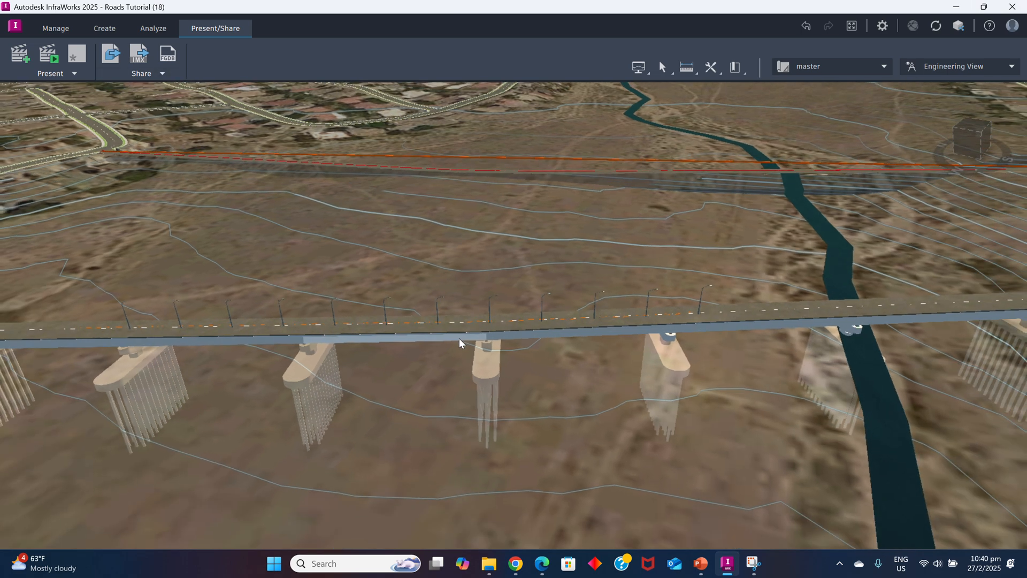
{"action": "scroll", "coordinate": [549, 320], "scroll_direction": "down", "scroll_amount": 5}
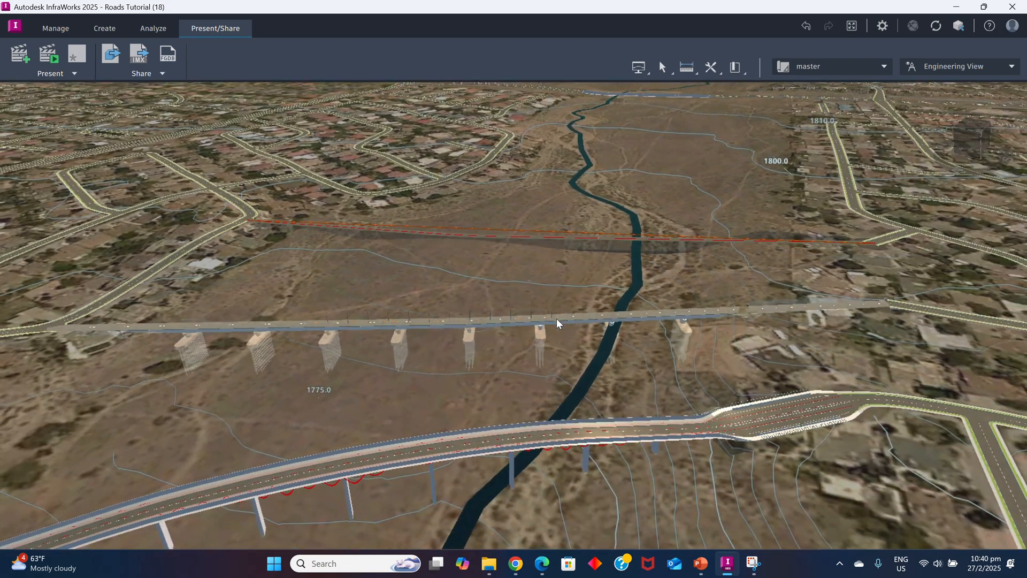
{"action": "scroll", "coordinate": [567, 310], "scroll_direction": "down", "scroll_amount": 3}
{"action": "scroll", "coordinate": [503, 287], "scroll_direction": "down", "scroll_amount": 2}
{"action": "scroll", "coordinate": [465, 332], "scroll_direction": "down", "scroll_amount": 2}
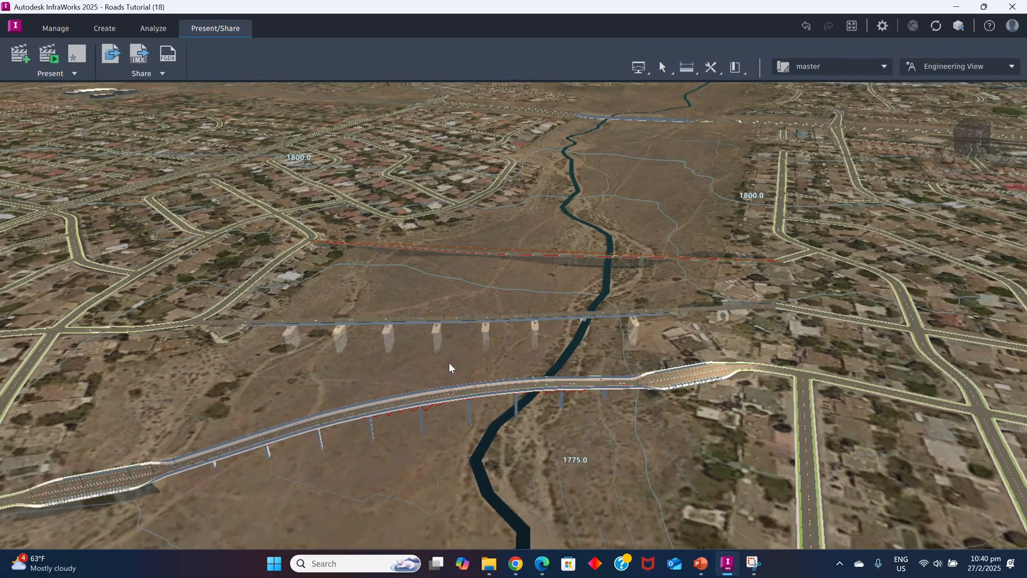
{"action": "middle_click_drag", "start_coordinate": [451, 352], "coordinate": [400, 362]}
{"action": "scroll", "coordinate": [337, 382], "scroll_direction": "down", "scroll_amount": 2}
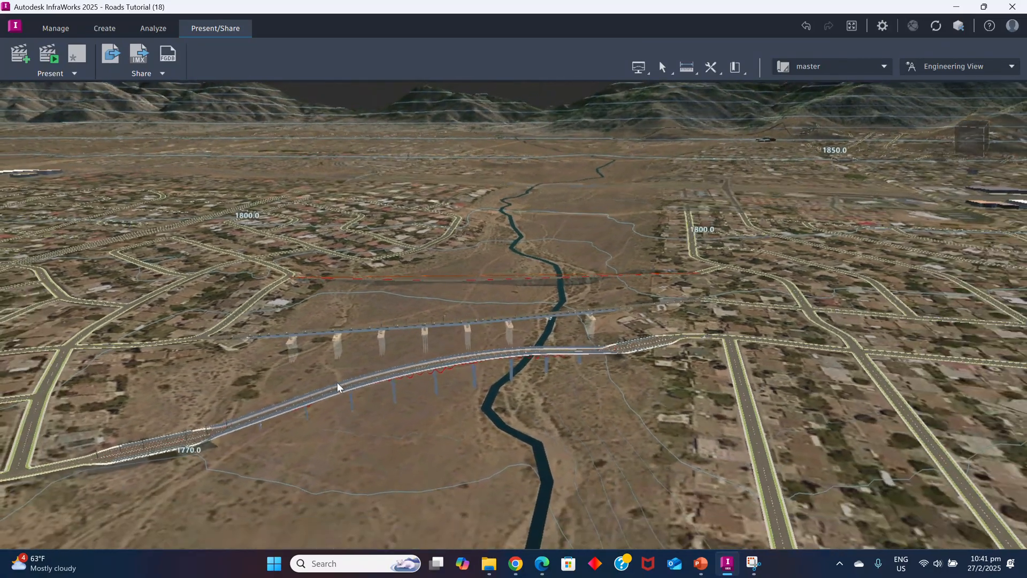
{"action": "scroll", "coordinate": [422, 377], "scroll_direction": "up", "scroll_amount": 3}
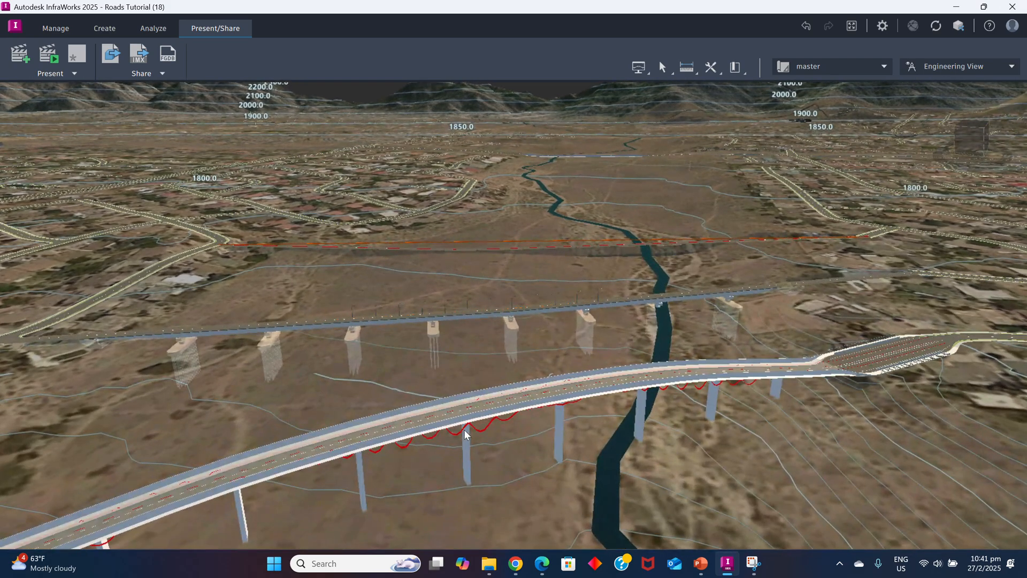
Inspect the curved bridge road's properties, deselect it and view both river crossings from a steeper angle
{"action": "left_click", "coordinate": [495, 371]}
{"action": "scroll", "coordinate": [442, 355], "scroll_direction": "down", "scroll_amount": 2}
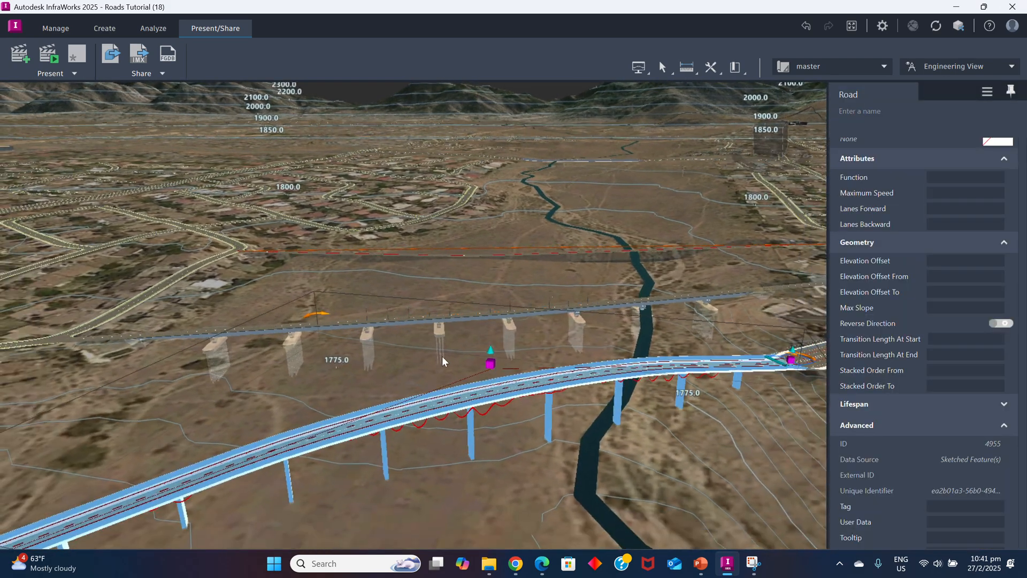
{"action": "key", "text": "Escape"}
{"action": "scroll", "coordinate": [439, 380], "scroll_direction": "down", "scroll_amount": 2}
{"action": "left_click_drag", "start_coordinate": [440, 391], "coordinate": [425, 481]}
{"action": "scroll", "coordinate": [425, 378], "scroll_direction": "down", "scroll_amount": 3}
{"action": "scroll", "coordinate": [444, 412], "scroll_direction": "up", "scroll_amount": 3}
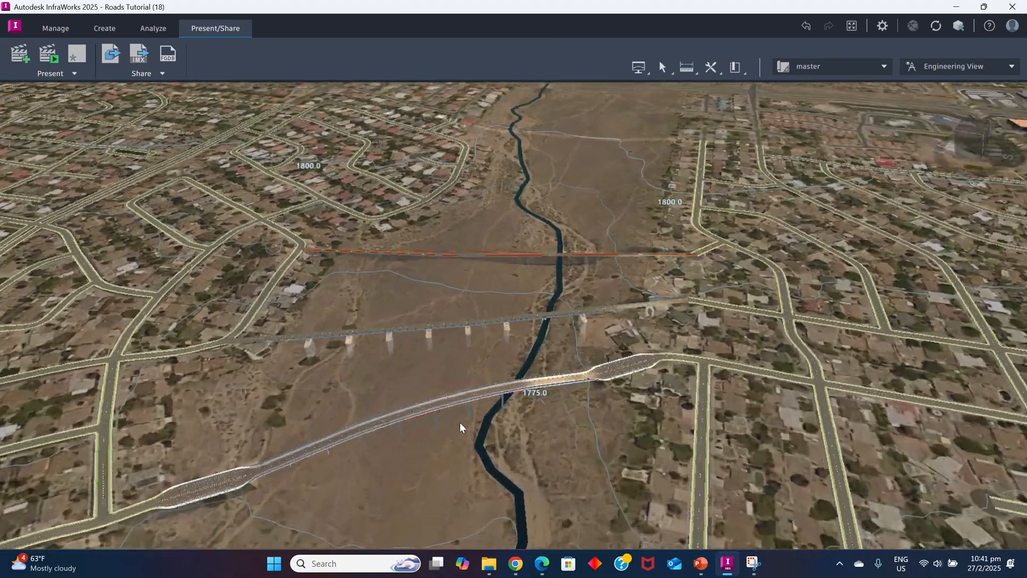
{"action": "scroll", "coordinate": [428, 446], "scroll_direction": "up", "scroll_amount": 2}
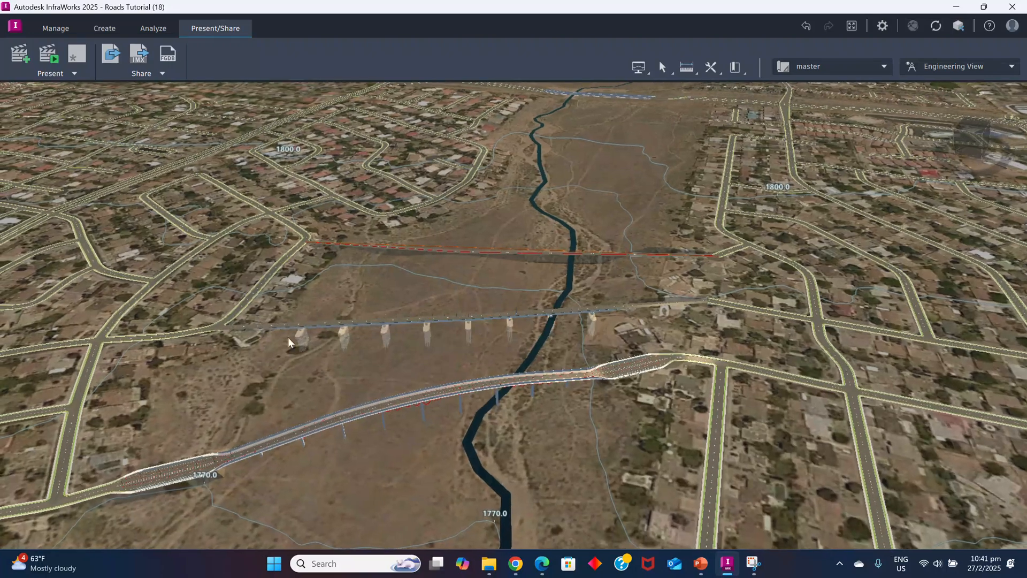
Review the Model Properties, close them without changes and open the Model Explorer
{"action": "left_click", "coordinate": [58, 29]}
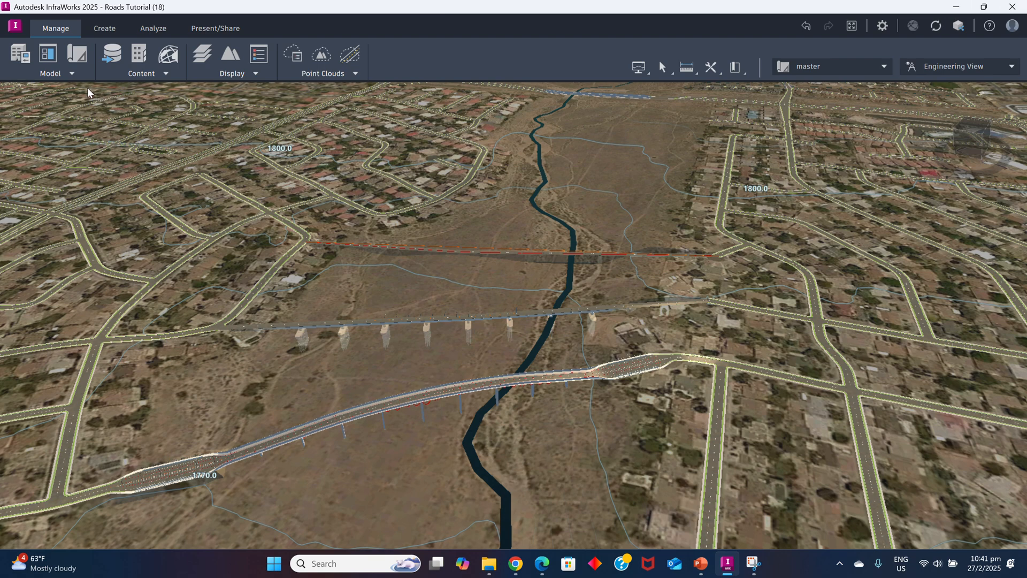
{"action": "left_click", "coordinate": [68, 74]}
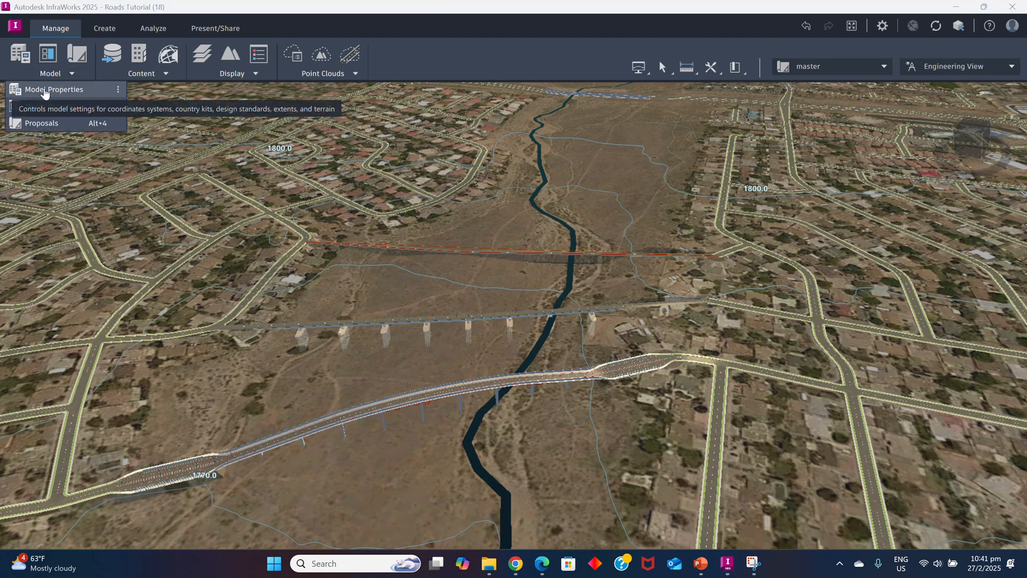
{"action": "left_click", "coordinate": [45, 90]}
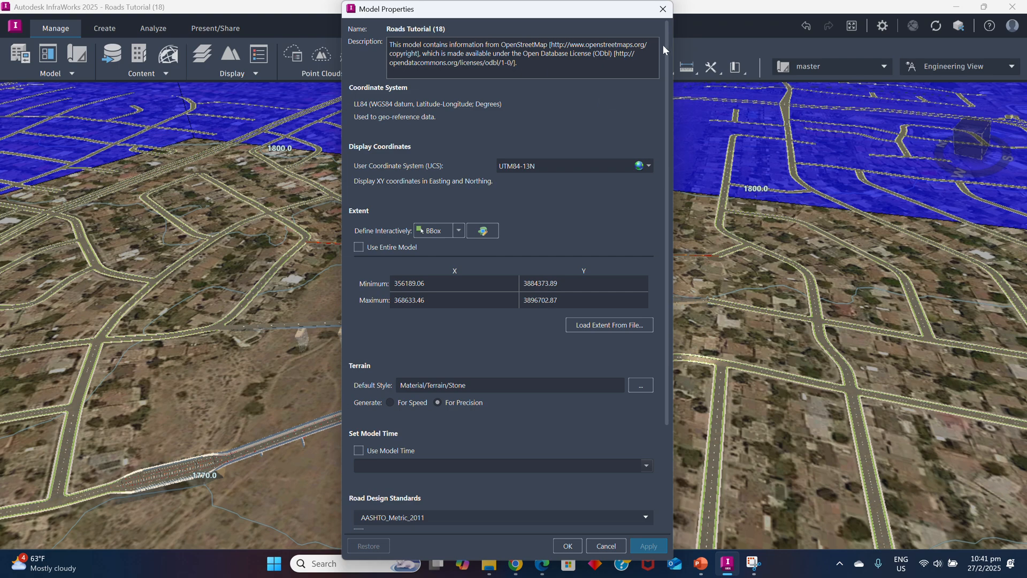
{"action": "left_click", "coordinate": [662, 11]}
{"action": "left_click", "coordinate": [71, 73]}
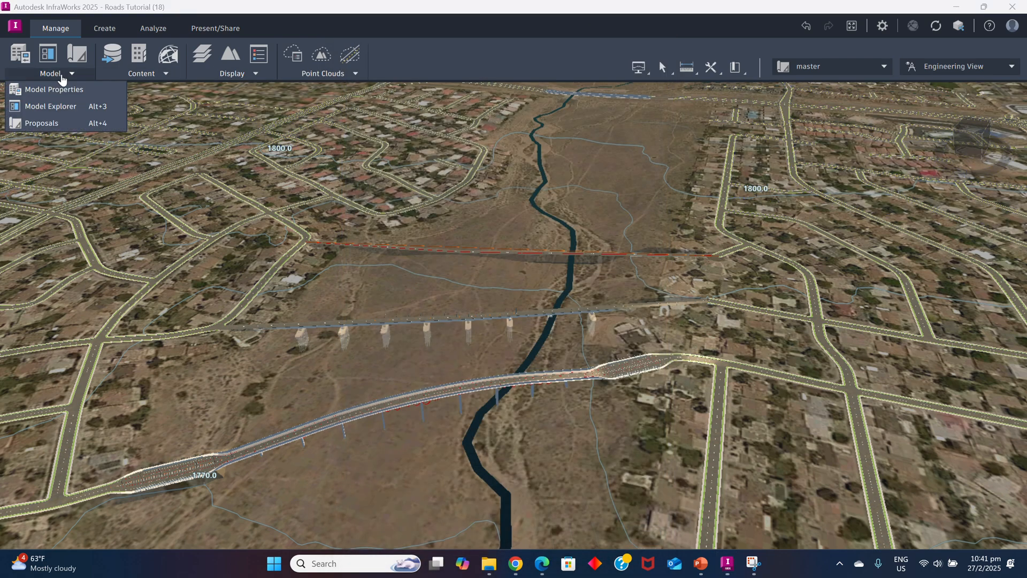
{"action": "left_click", "coordinate": [47, 107]}
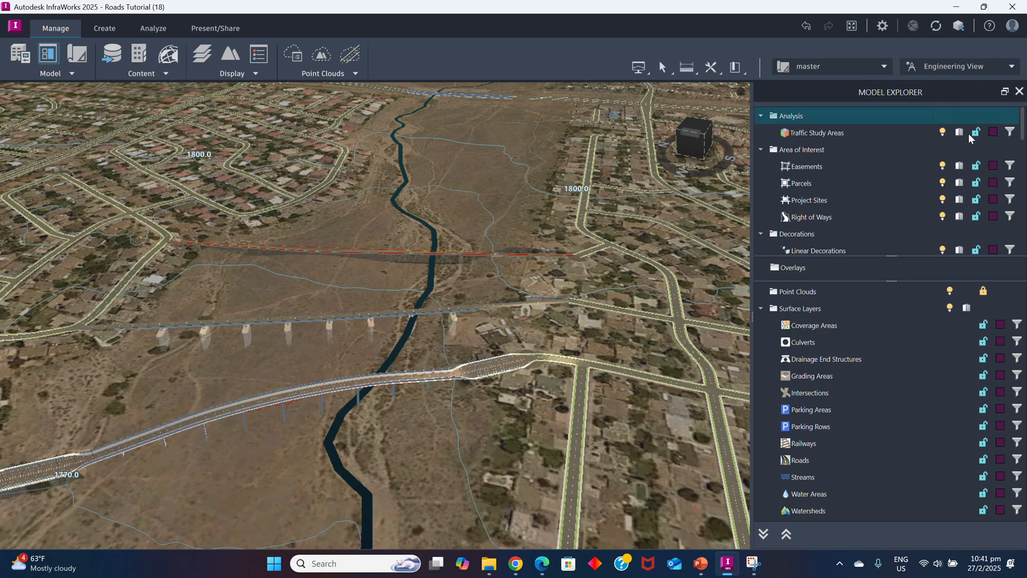
Look over the Traffic Study Areas, Area of Interest and Decorations entries in the Model Explorer and close it
{"action": "left_click", "coordinate": [1005, 134]}
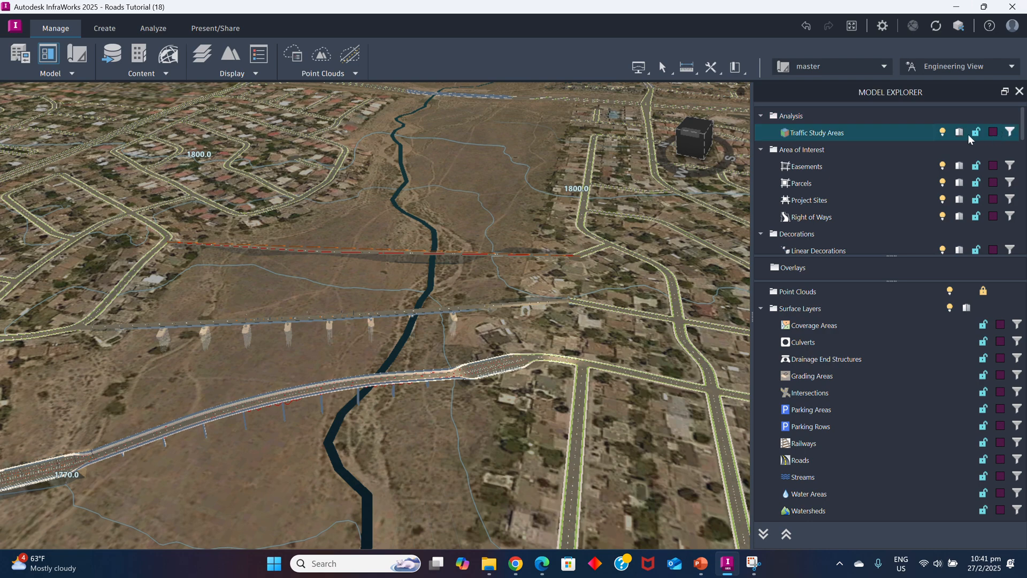
{"action": "left_click", "coordinate": [782, 153]}
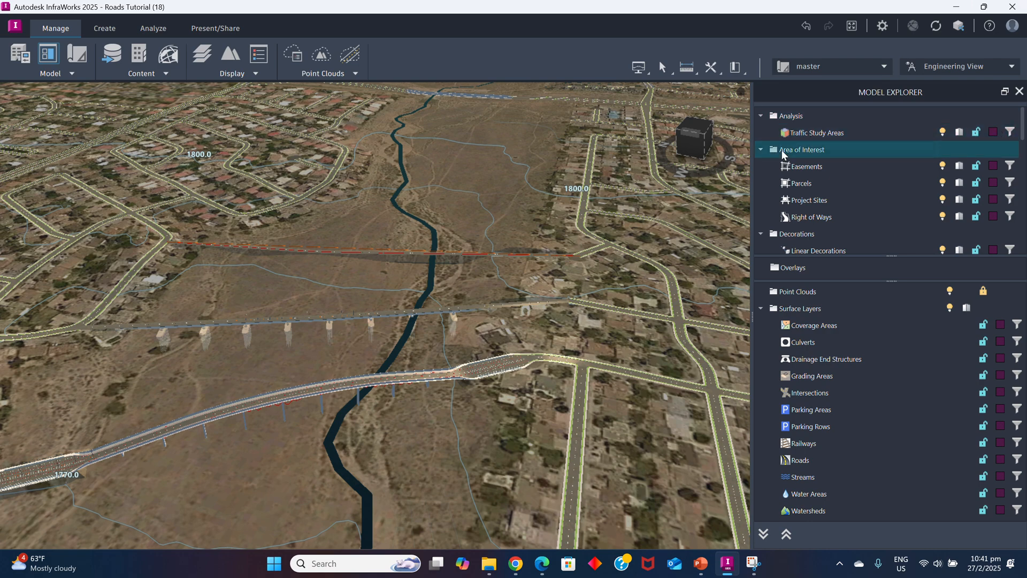
{"action": "left_click", "coordinate": [784, 236]}
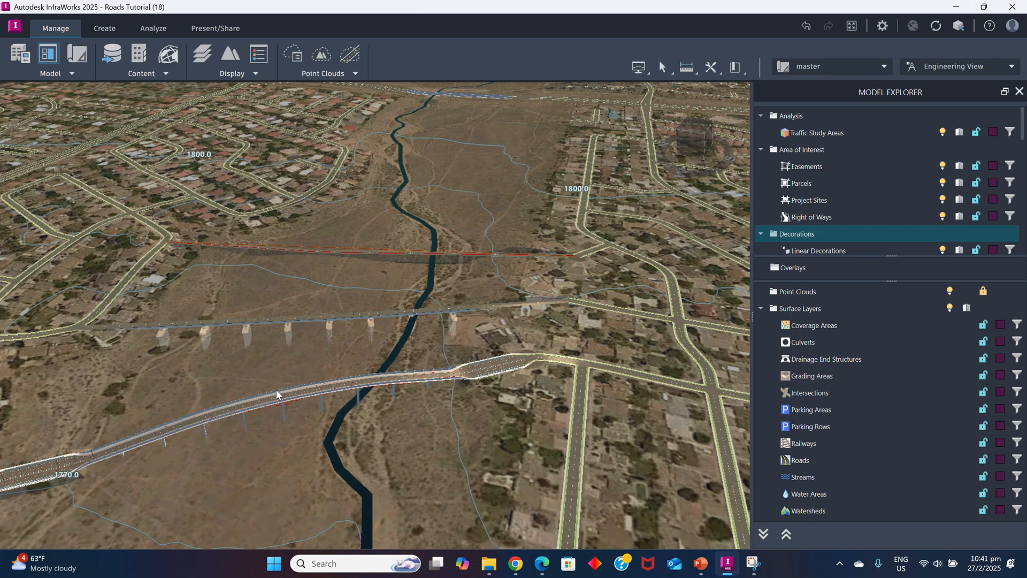
{"action": "left_click", "coordinate": [1020, 91]}
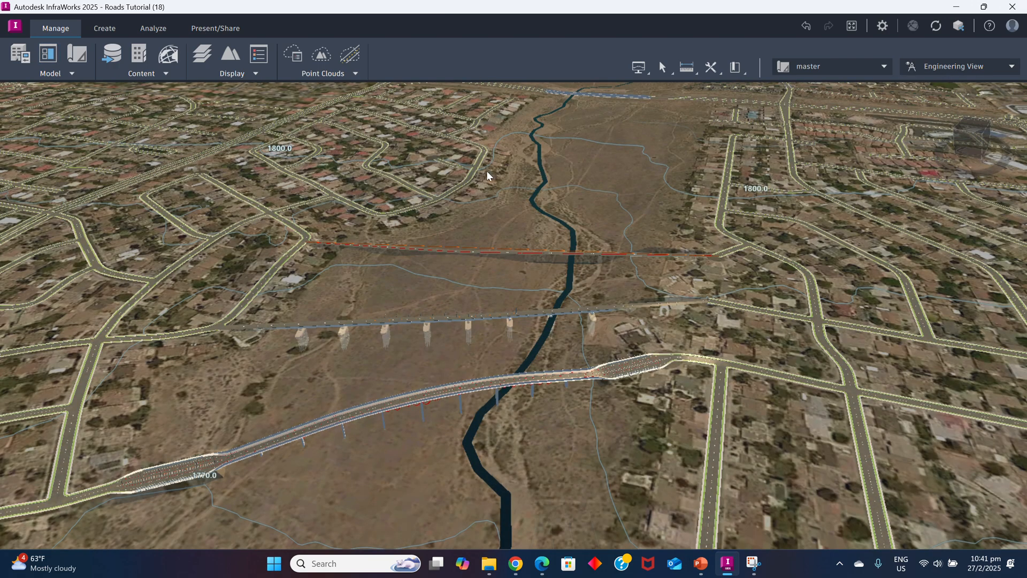
Select the curved bridge road, open the Style Palette and browse its Coverage, Facade, 3D Model, Parametric Models, Material and Railway catalogs
{"action": "left_click", "coordinate": [331, 430]}
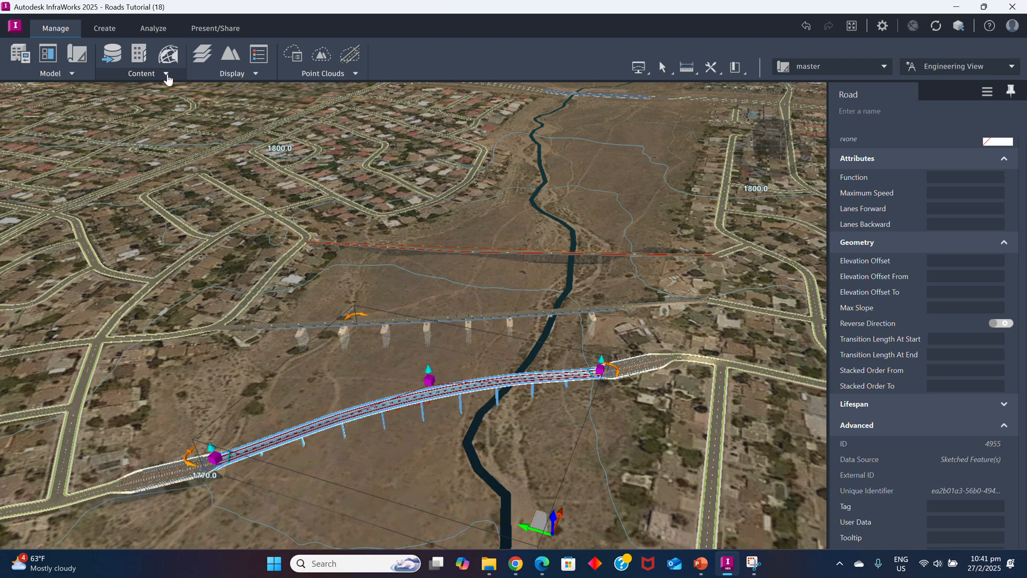
{"action": "left_click", "coordinate": [145, 75]}
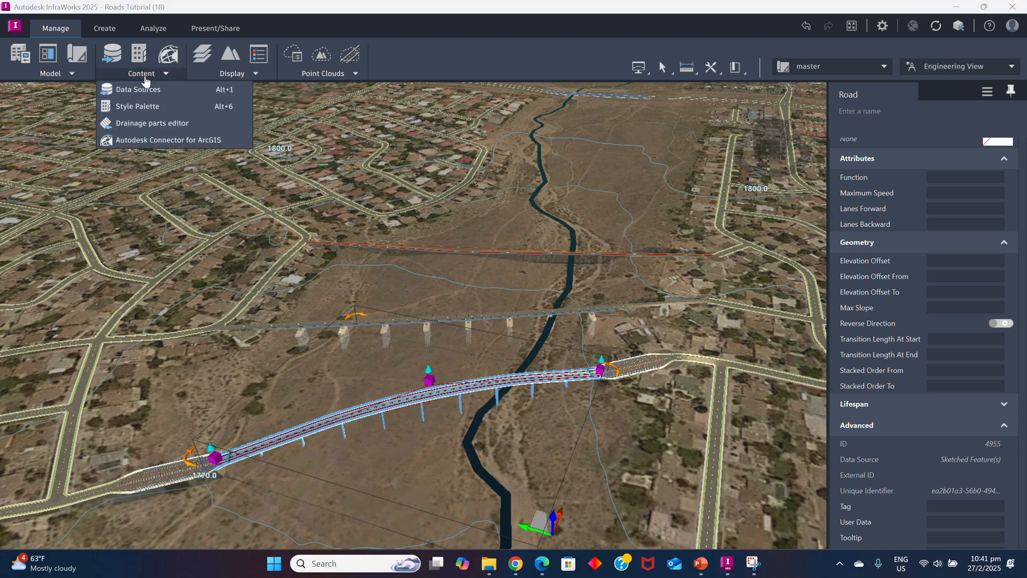
{"action": "left_click", "coordinate": [135, 110]}
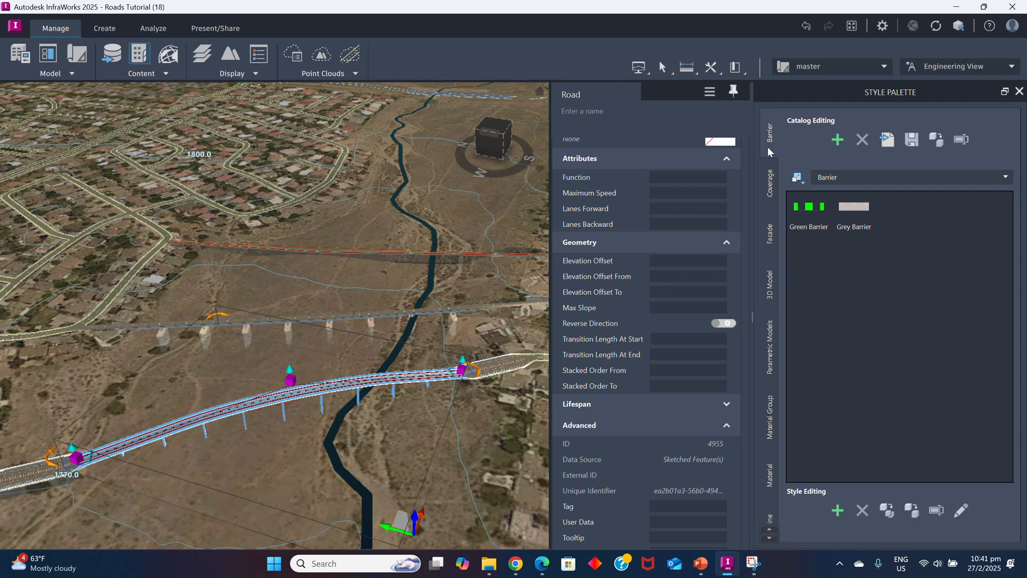
{"action": "left_click", "coordinate": [769, 183]}
{"action": "left_click", "coordinate": [766, 236]}
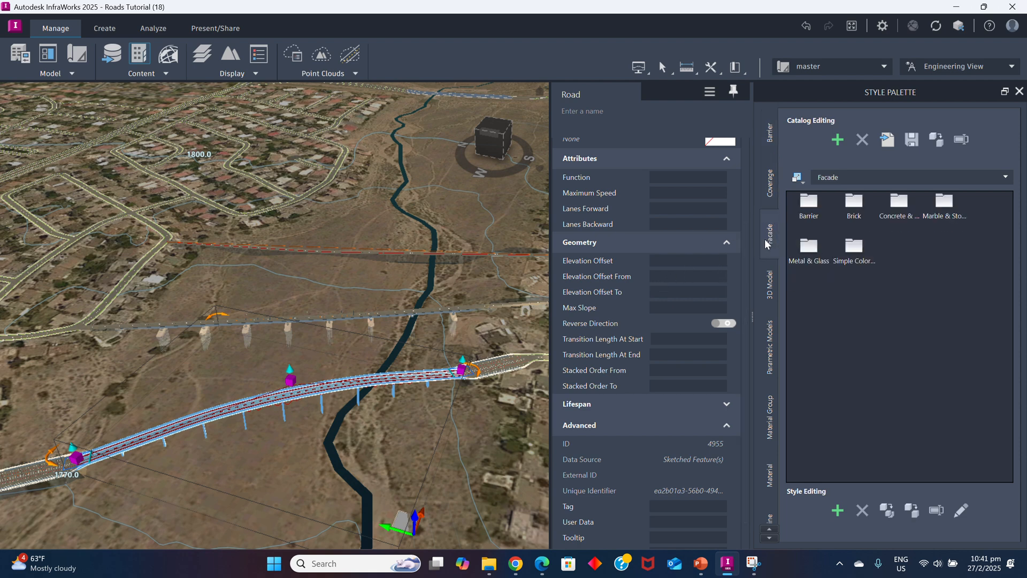
{"action": "left_click", "coordinate": [767, 281]}
{"action": "left_click", "coordinate": [769, 345]}
{"action": "left_click", "coordinate": [770, 475]}
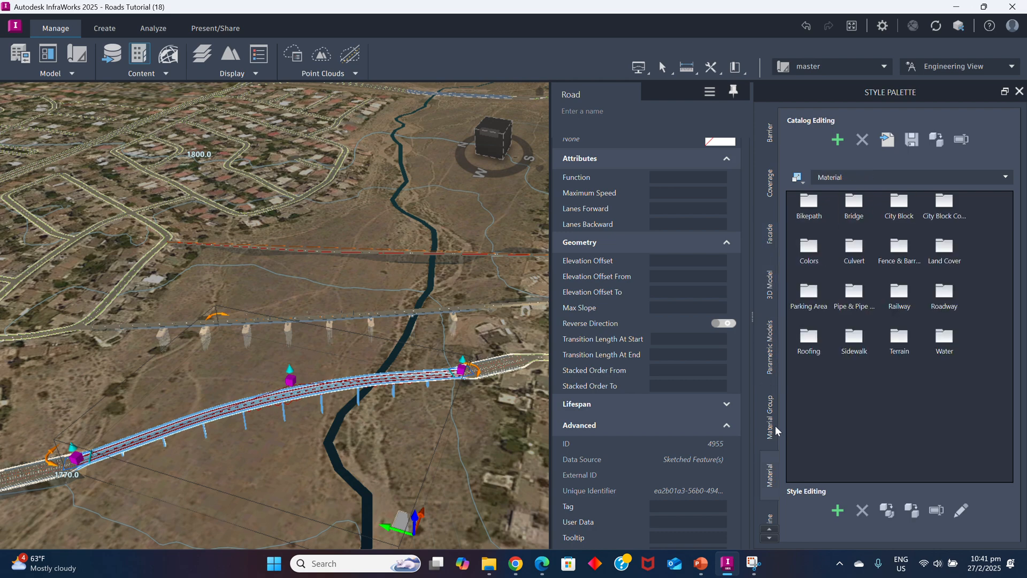
{"action": "scroll", "coordinate": [774, 423], "scroll_direction": "down", "scroll_amount": 3}
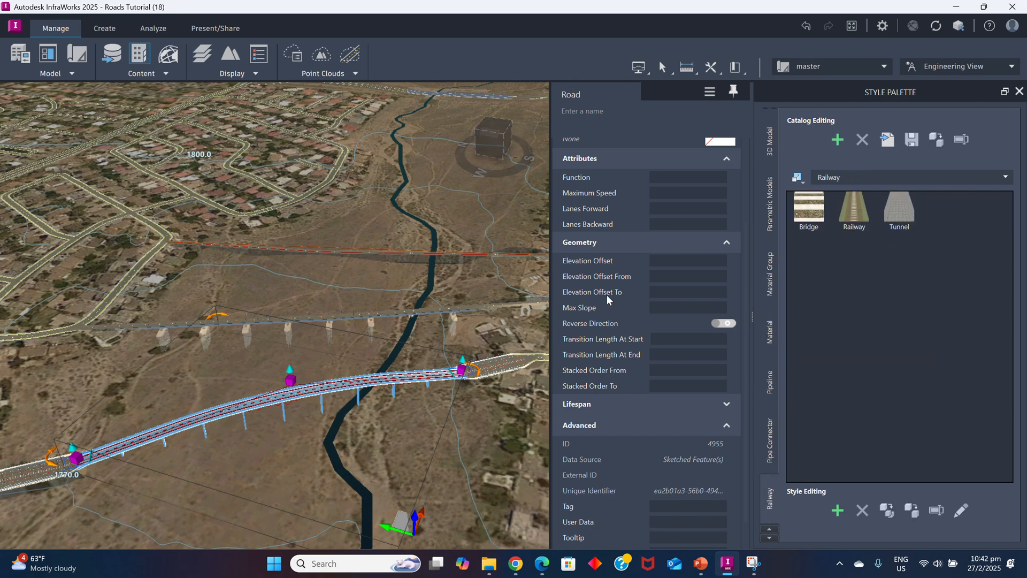
Reselect the curved bridge road, lower its middle vertex slightly and remove that vertex to straighten the road
{"action": "left_click", "coordinate": [294, 428]}
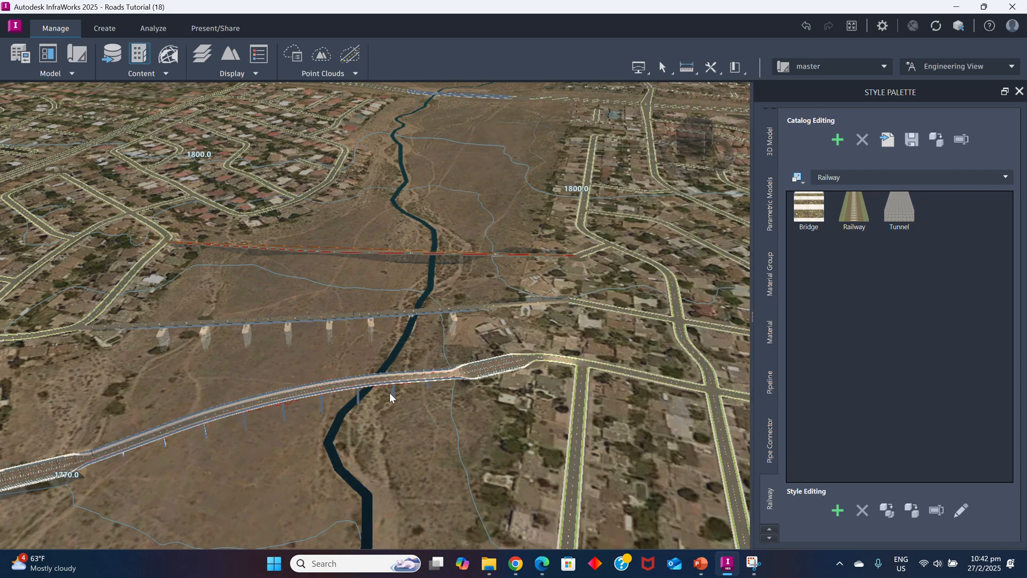
{"action": "scroll", "coordinate": [309, 391], "scroll_direction": "down", "scroll_amount": 1}
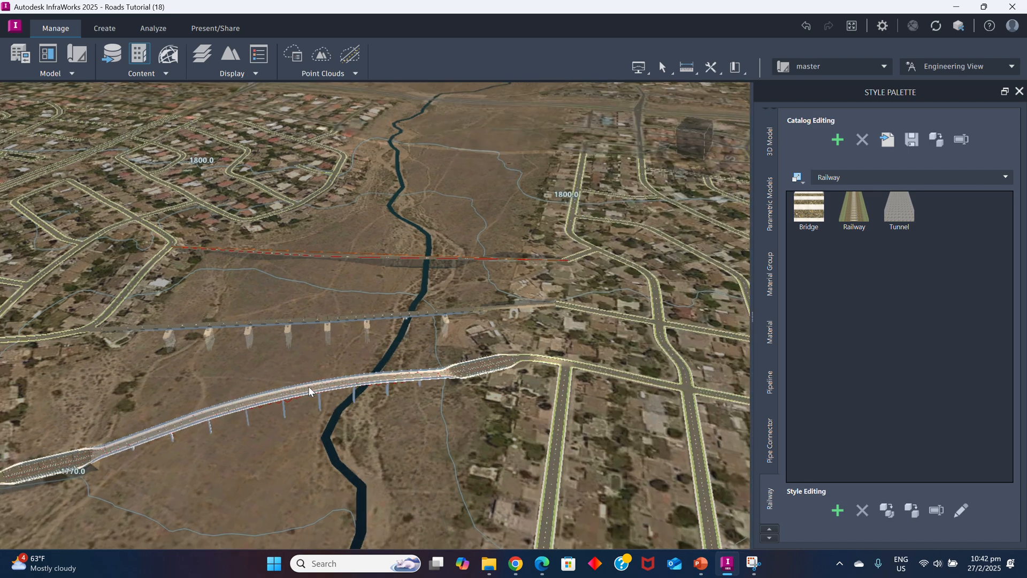
{"action": "left_click", "coordinate": [293, 388]}
{"action": "scroll", "coordinate": [303, 387], "scroll_direction": "up", "scroll_amount": 2}
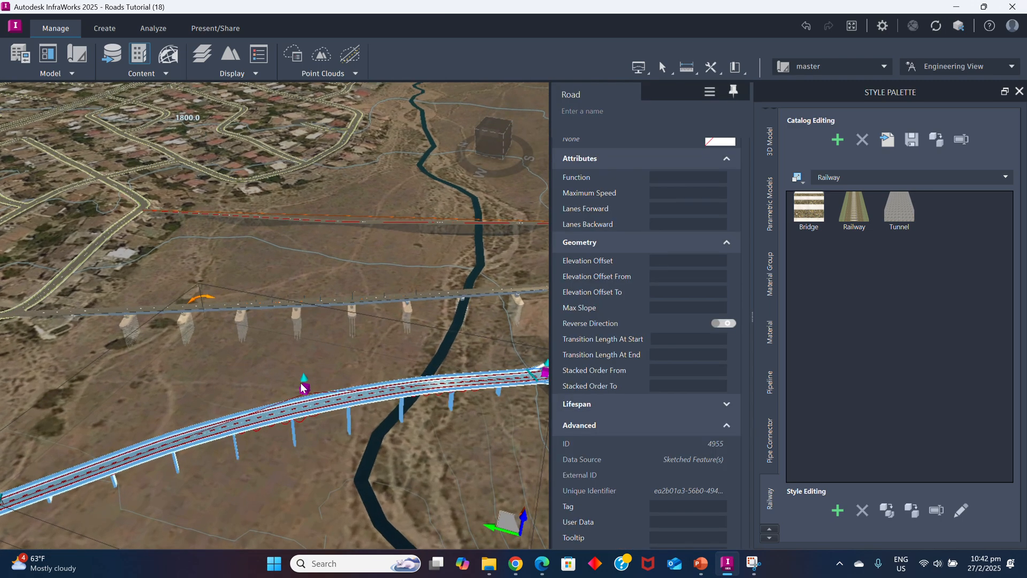
{"action": "left_click_drag", "start_coordinate": [304, 381], "coordinate": [307, 396]}
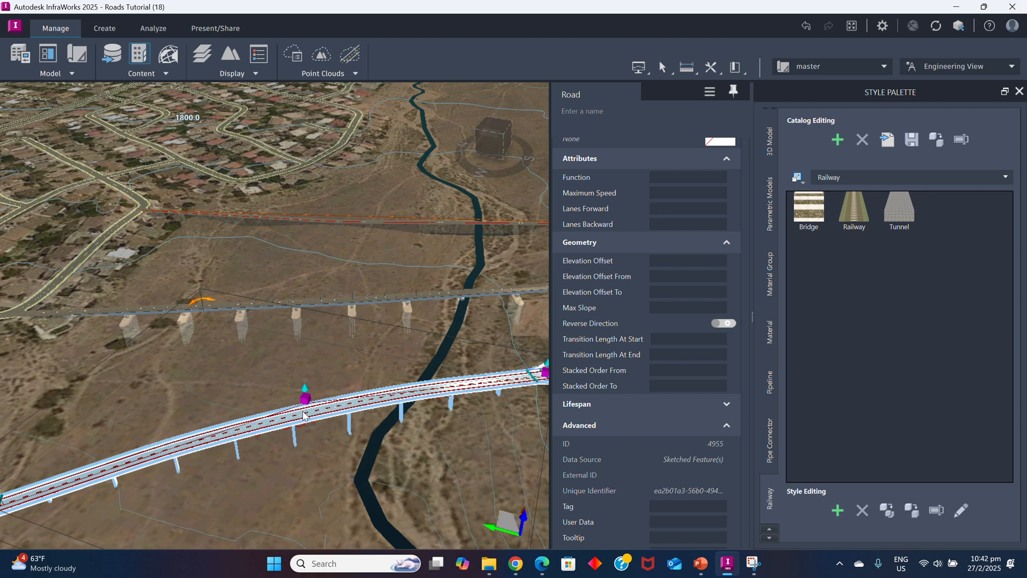
{"action": "right_click", "coordinate": [298, 412]}
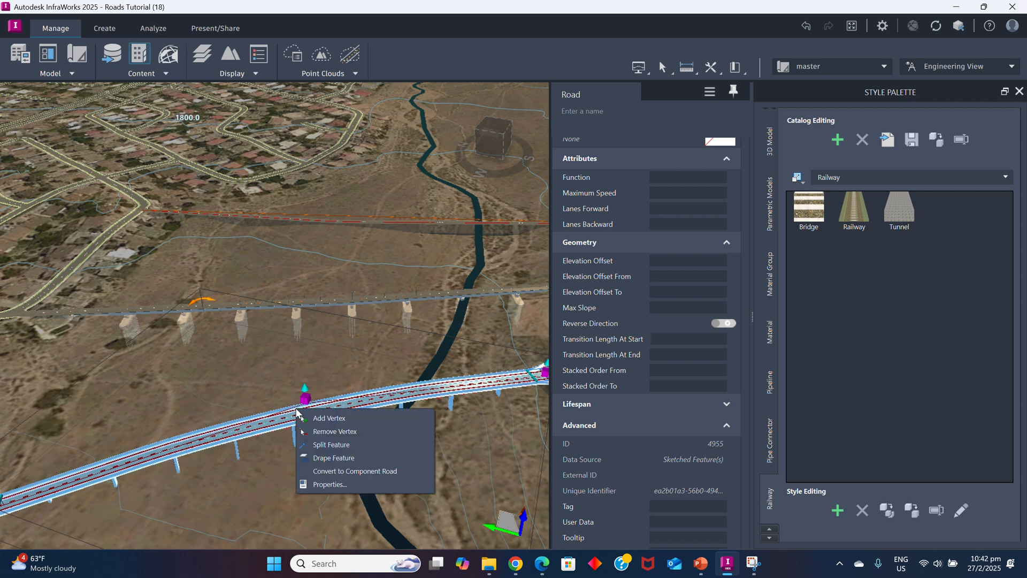
{"action": "left_click", "coordinate": [329, 428]}
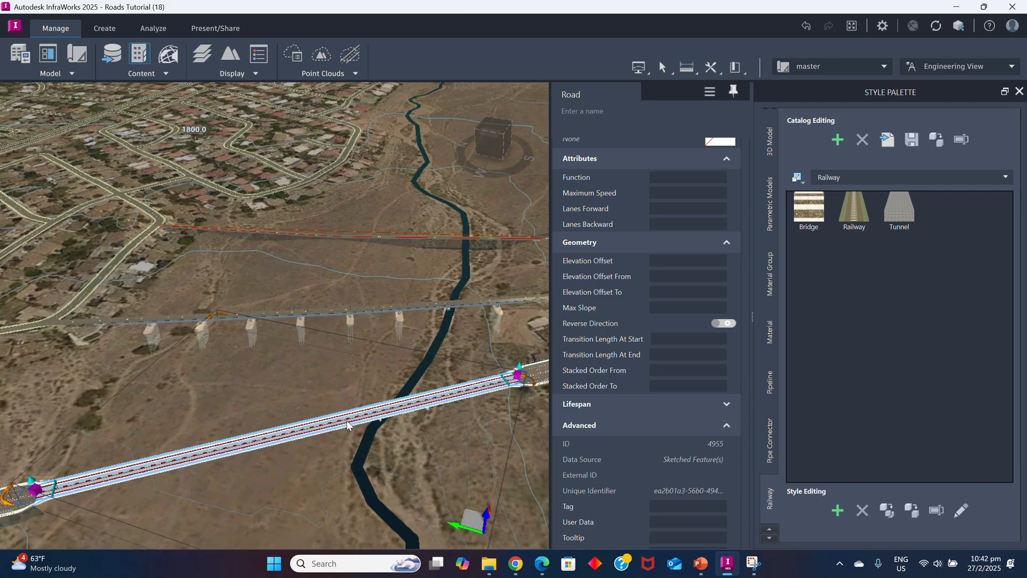
Browse the Material, Pipeline, 3D Model and Bridge Template catalogs in the Style Palette
{"action": "left_click_drag", "start_coordinate": [269, 457], "coordinate": [251, 438]}
{"action": "scroll", "coordinate": [268, 416], "scroll_direction": "up", "scroll_amount": 3}
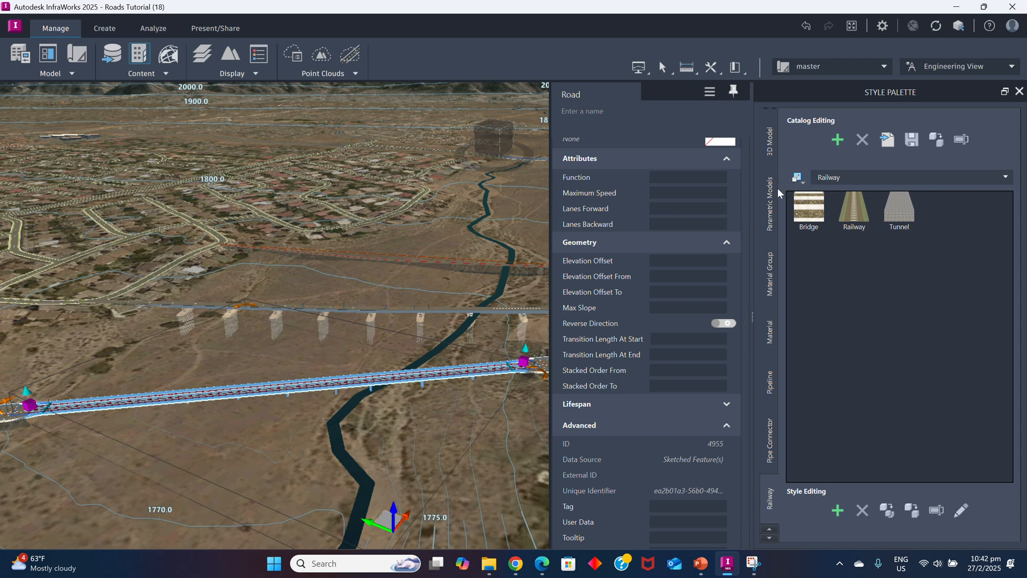
{"action": "left_click", "coordinate": [769, 335]}
{"action": "left_click", "coordinate": [772, 389]}
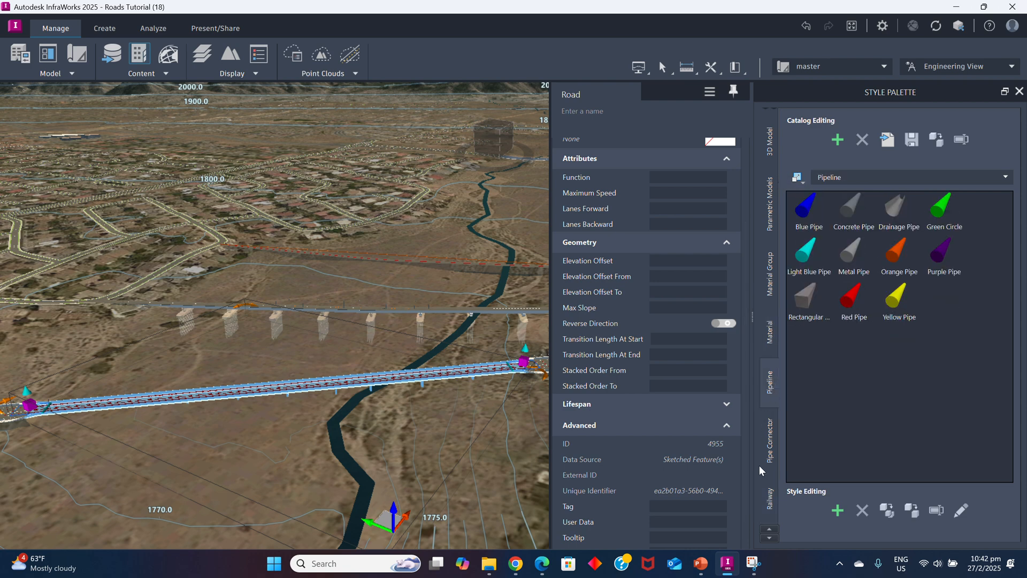
{"action": "scroll", "coordinate": [772, 320], "scroll_direction": "up", "scroll_amount": 4}
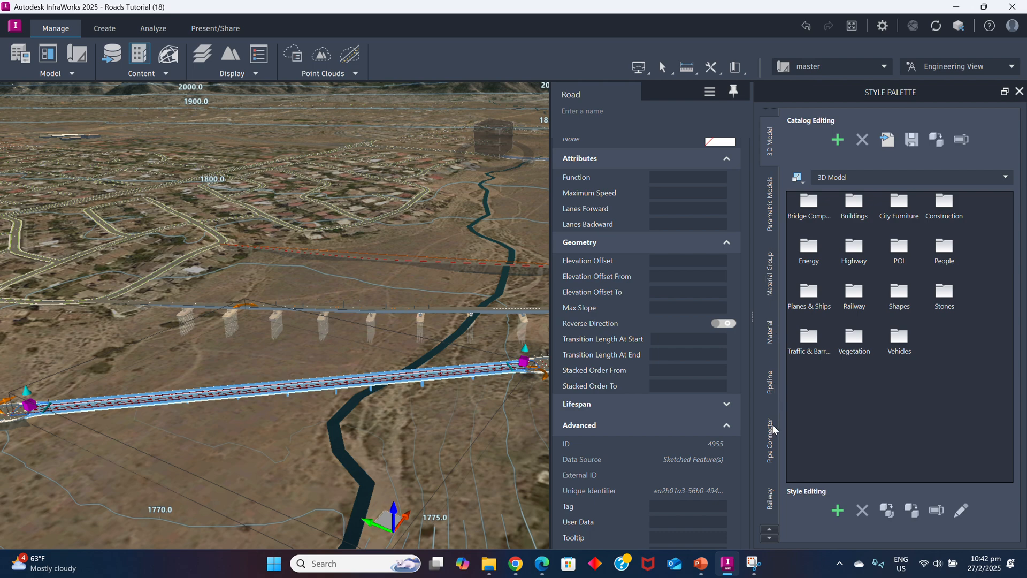
{"action": "scroll", "coordinate": [772, 425], "scroll_direction": "down", "scroll_amount": 7}
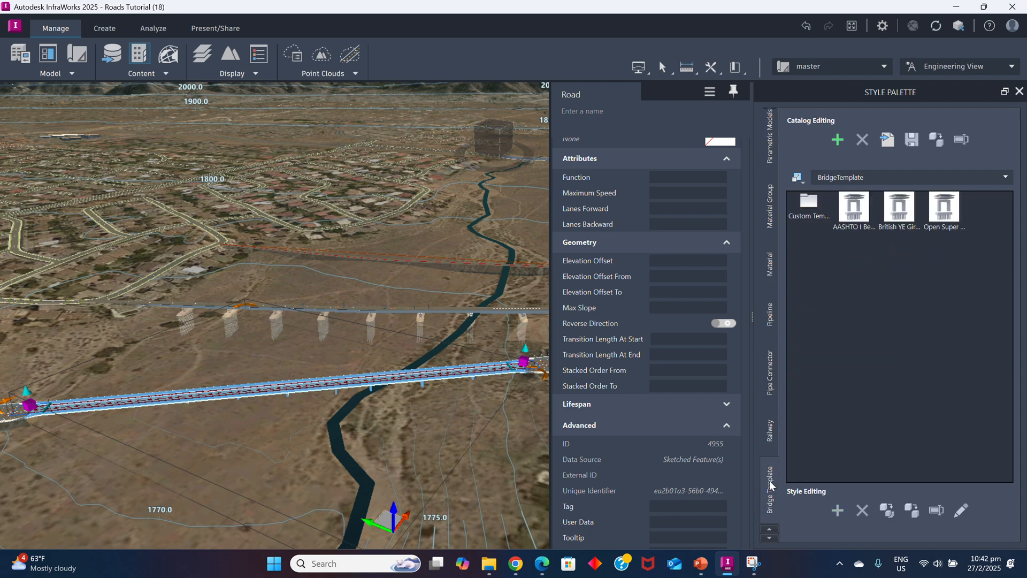
Apply the first Boulevard style from the Street catalog to the straightened bridge road and deselect it
{"action": "scroll", "coordinate": [766, 383], "scroll_direction": "down", "scroll_amount": 1}
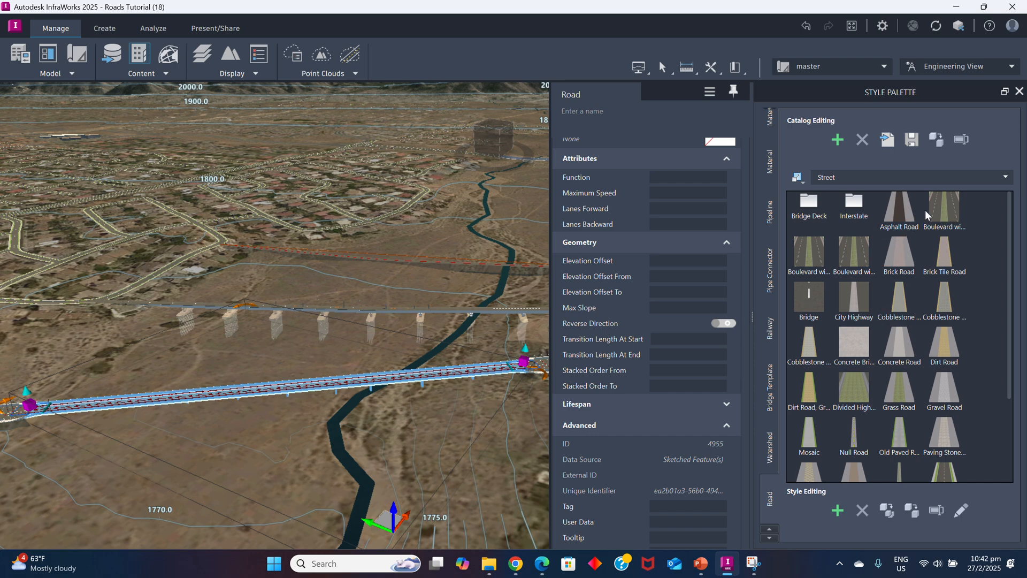
{"action": "left_click_drag", "start_coordinate": [945, 206], "coordinate": [297, 390]}
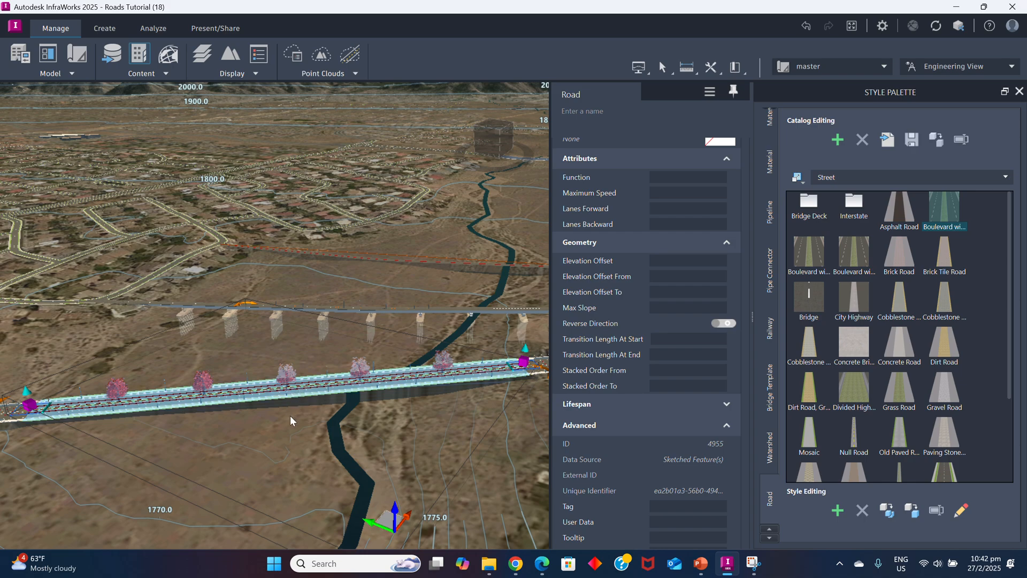
{"action": "left_click", "coordinate": [289, 415]}
Examine the restyled bridge road's trees, median and street lights up close and within the surrounding model
{"action": "scroll", "coordinate": [332, 381], "scroll_direction": "up", "scroll_amount": 5}
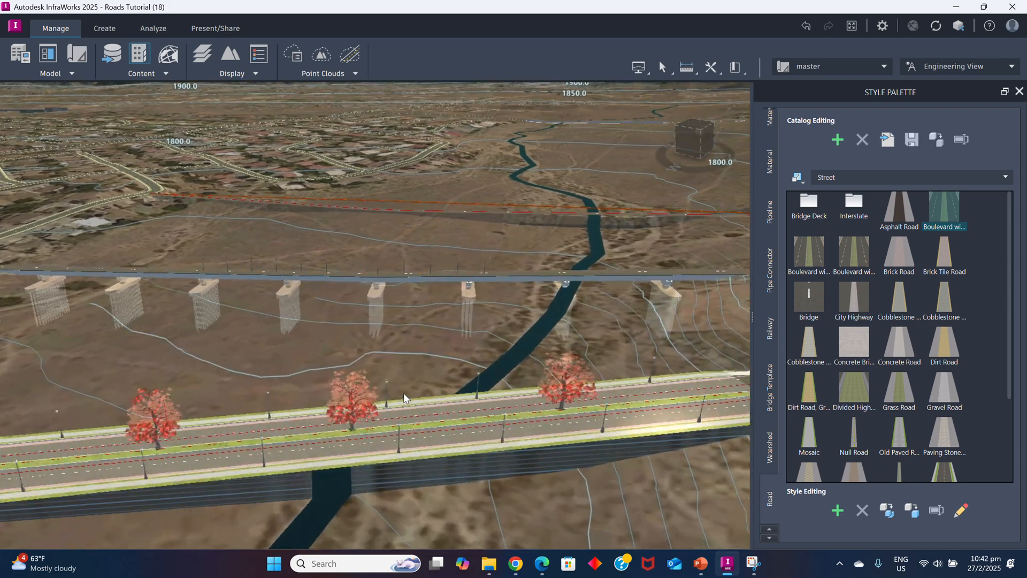
{"action": "scroll", "coordinate": [357, 410], "scroll_direction": "up", "scroll_amount": 4}
{"action": "scroll", "coordinate": [383, 431], "scroll_direction": "down", "scroll_amount": 2}
{"action": "left_click_drag", "start_coordinate": [391, 437], "coordinate": [411, 434]}
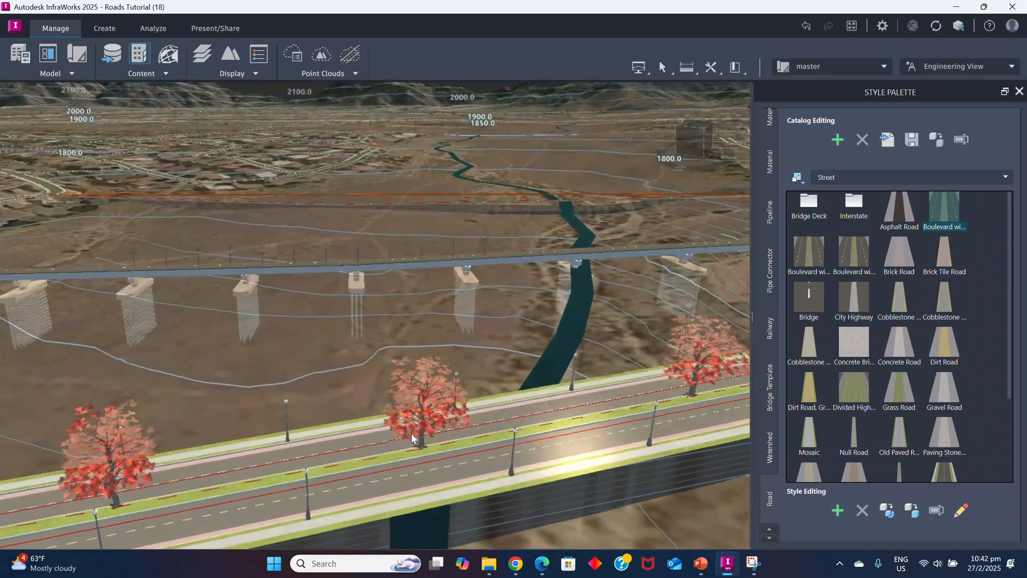
{"action": "scroll", "coordinate": [410, 439], "scroll_direction": "down", "scroll_amount": 4}
{"action": "left_click_drag", "start_coordinate": [529, 420], "coordinate": [521, 473]}
{"action": "scroll", "coordinate": [652, 452], "scroll_direction": "down", "scroll_amount": 2}
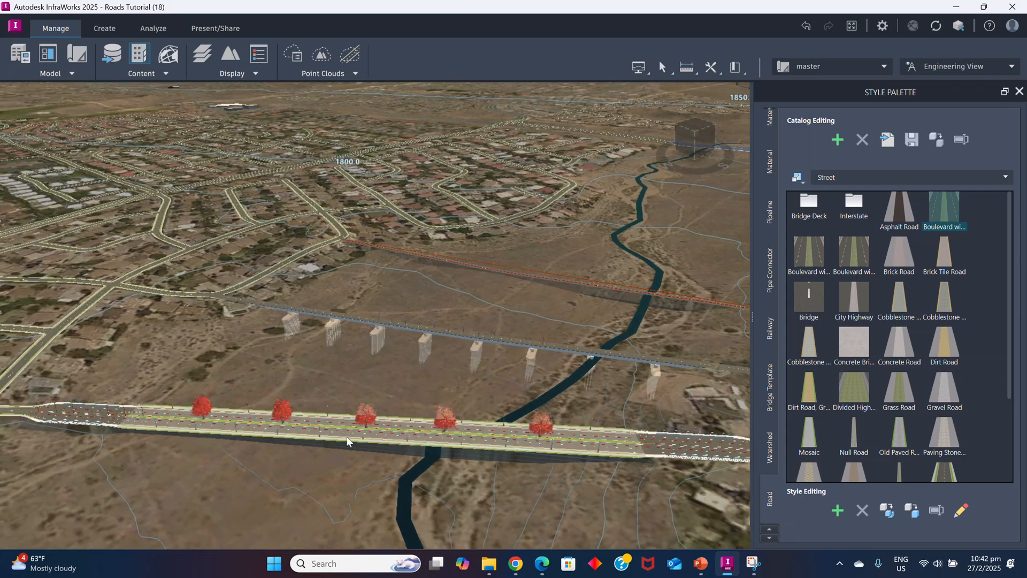
{"action": "middle_click_drag", "start_coordinate": [246, 441], "coordinate": [227, 468]}
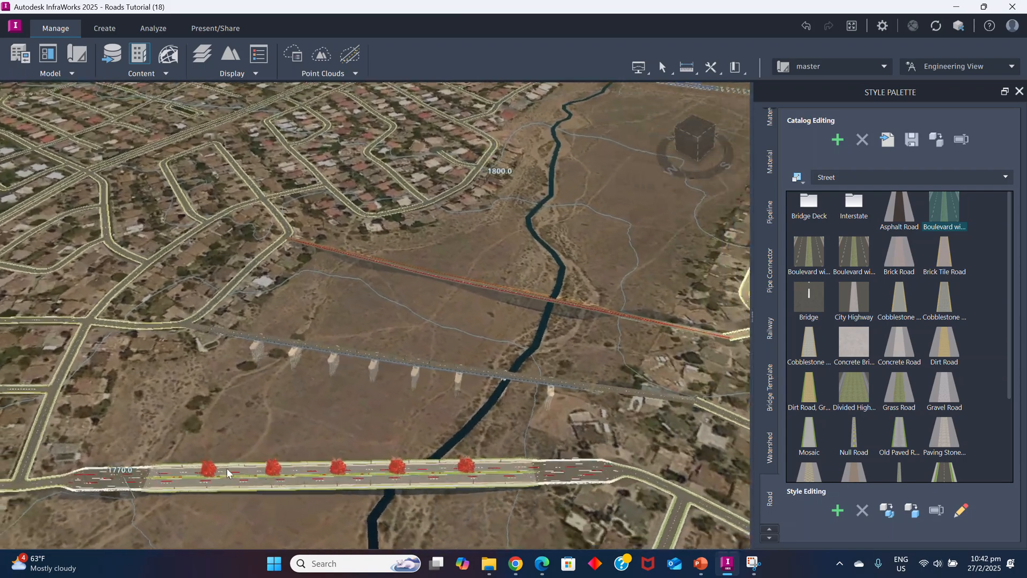
{"action": "left_click_drag", "start_coordinate": [226, 467], "coordinate": [260, 489]}
{"action": "scroll", "coordinate": [289, 471], "scroll_direction": "down", "scroll_amount": 1}
{"action": "scroll", "coordinate": [305, 431], "scroll_direction": "down", "scroll_amount": 2}
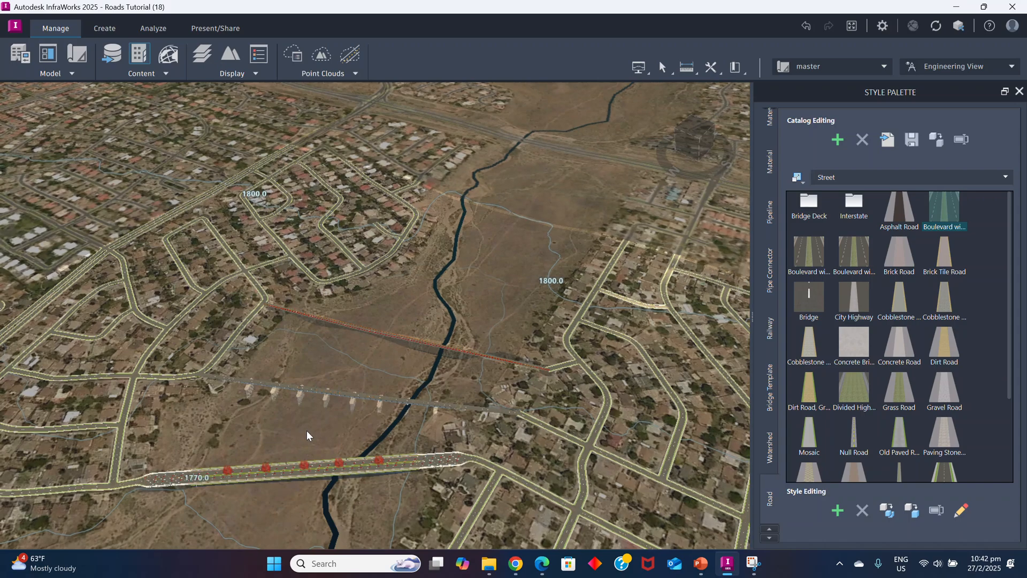
{"action": "scroll", "coordinate": [307, 430], "scroll_direction": "up", "scroll_amount": 5}
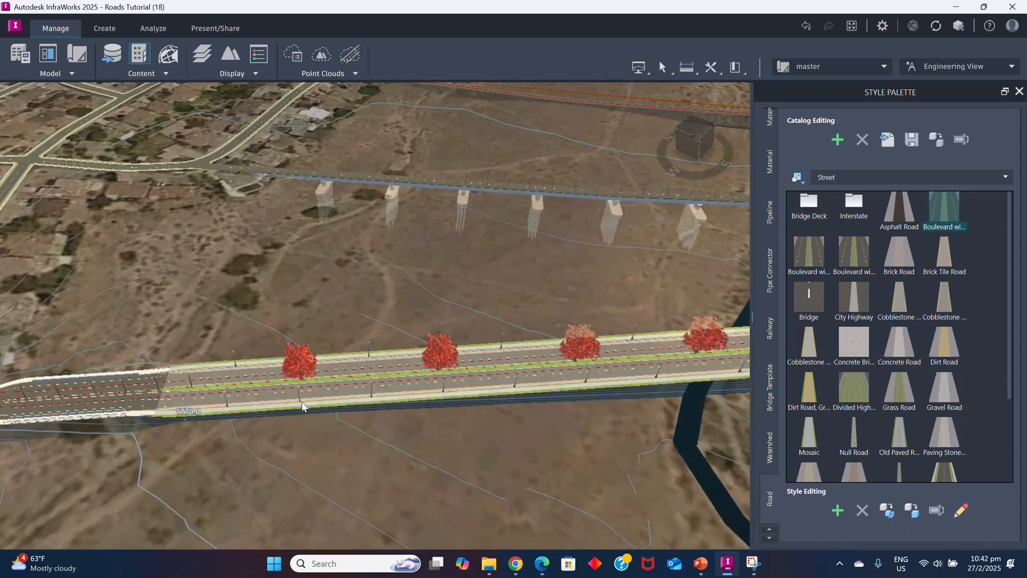
{"action": "scroll", "coordinate": [302, 402], "scroll_direction": "up", "scroll_amount": 4}
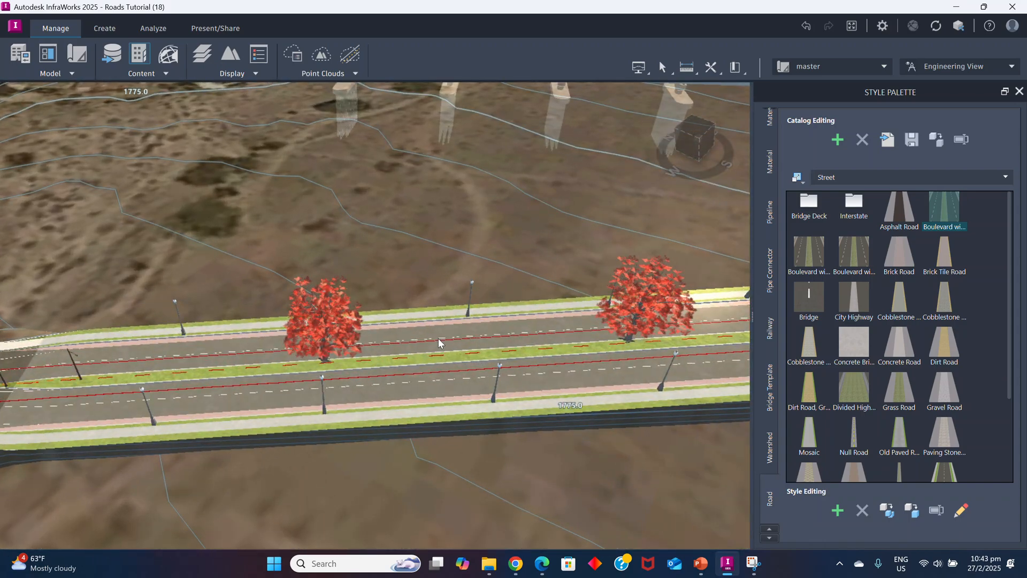
Select the boulevard bridge road, check whether Line Girder Analysis is available for it, then deselect it and close the analysis settings
{"action": "left_click", "coordinate": [438, 339]}
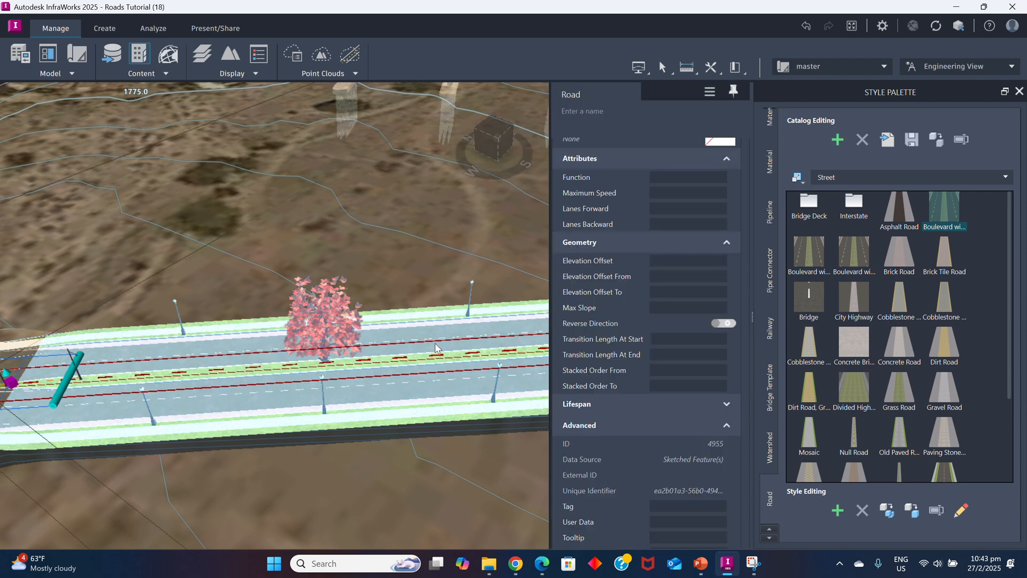
{"action": "left_click", "coordinate": [153, 28]}
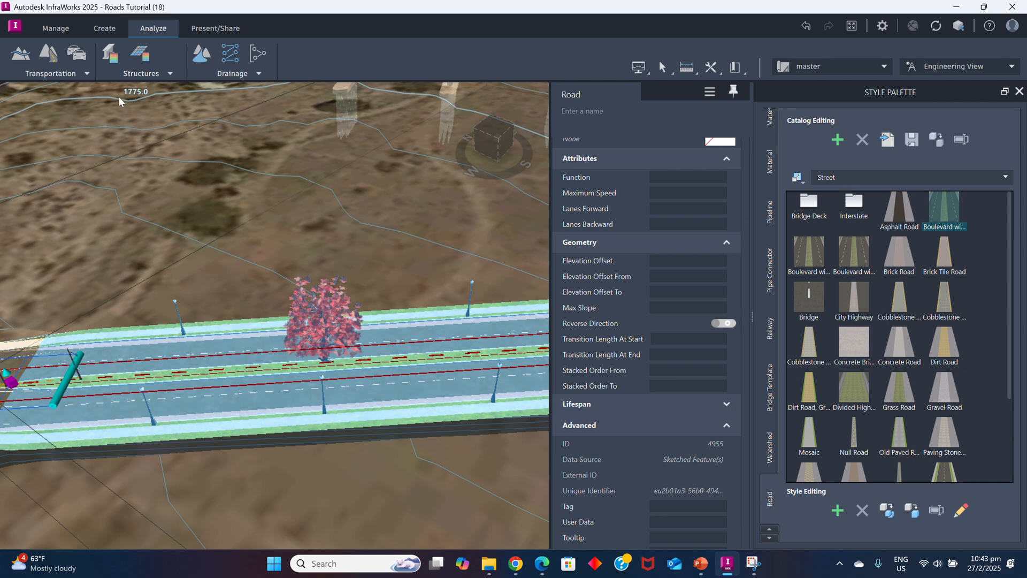
{"action": "left_click", "coordinate": [158, 77]}
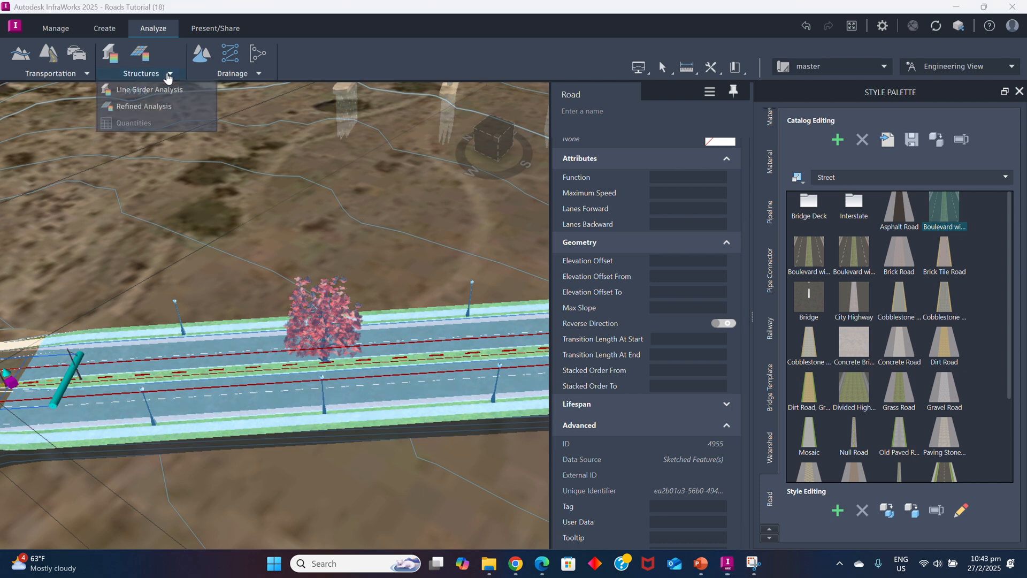
{"action": "left_click", "coordinate": [140, 90]}
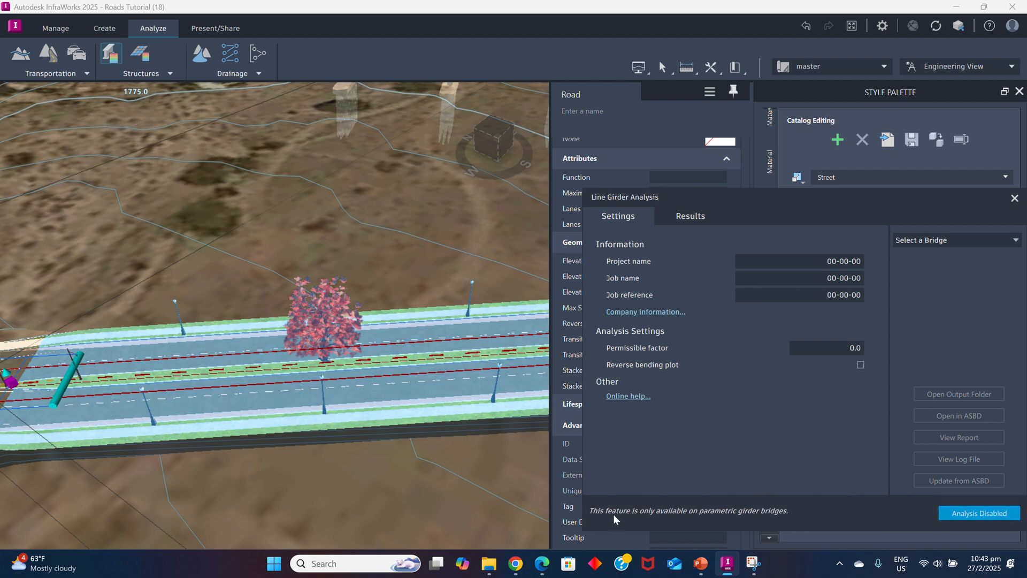
{"action": "left_click", "coordinate": [417, 269]}
{"action": "left_click", "coordinate": [1014, 198]}
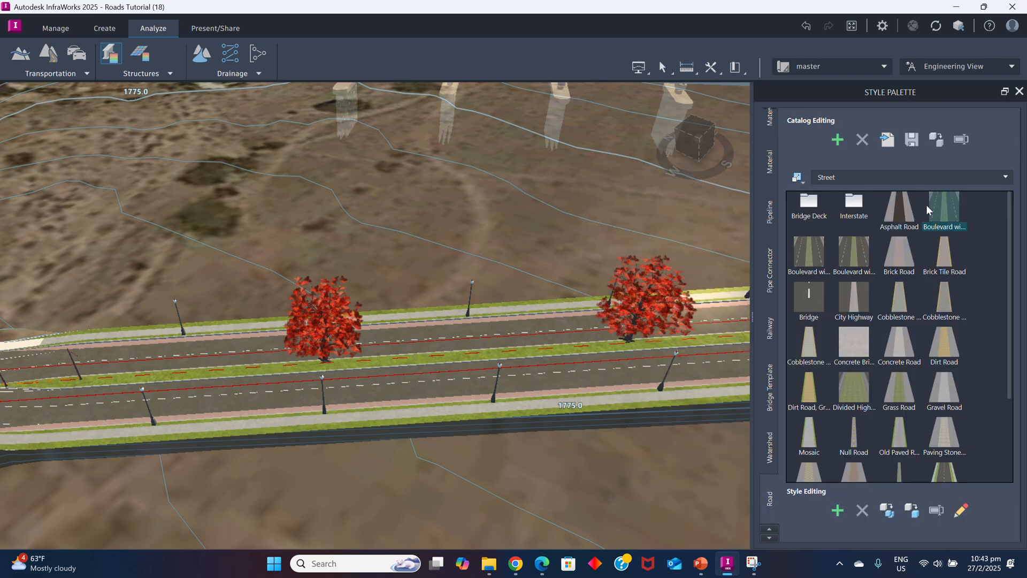
{"action": "scroll", "coordinate": [386, 289], "scroll_direction": "up", "scroll_amount": 2}
{"action": "scroll", "coordinate": [389, 294], "scroll_direction": "down", "scroll_amount": 3}
{"action": "scroll", "coordinate": [368, 358], "scroll_direction": "up", "scroll_amount": 5}
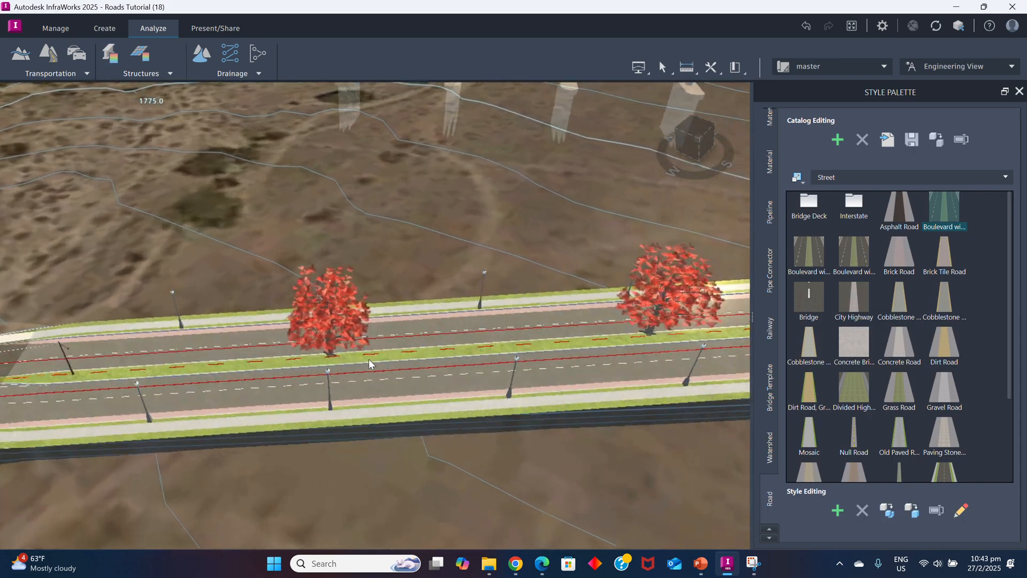
Review the boulevard bridge road's properties and available editing operations, including Convert to Component Road, and leave it deselected
{"action": "scroll", "coordinate": [321, 357], "scroll_direction": "down", "scroll_amount": 4}
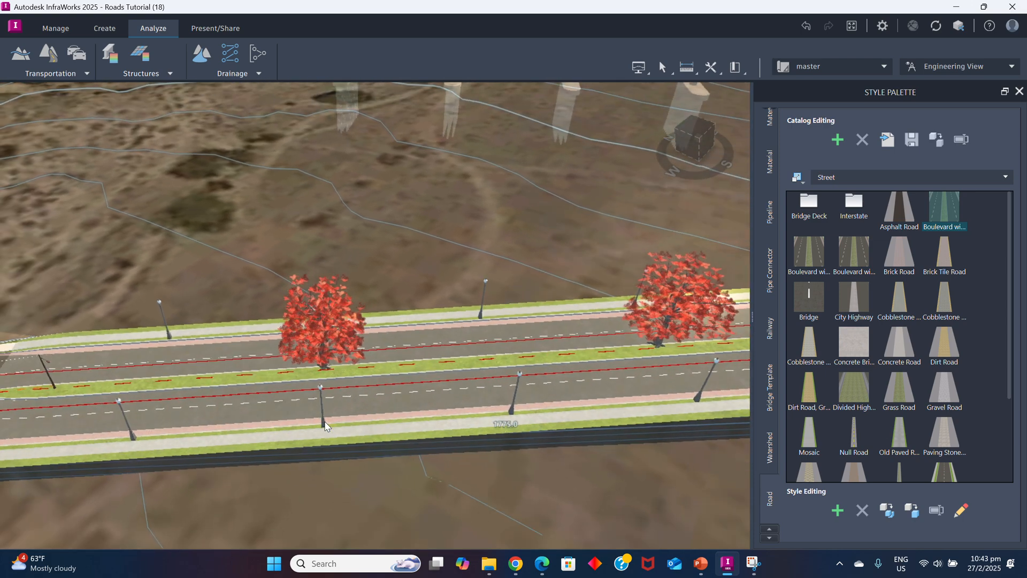
{"action": "left_click", "coordinate": [325, 438]}
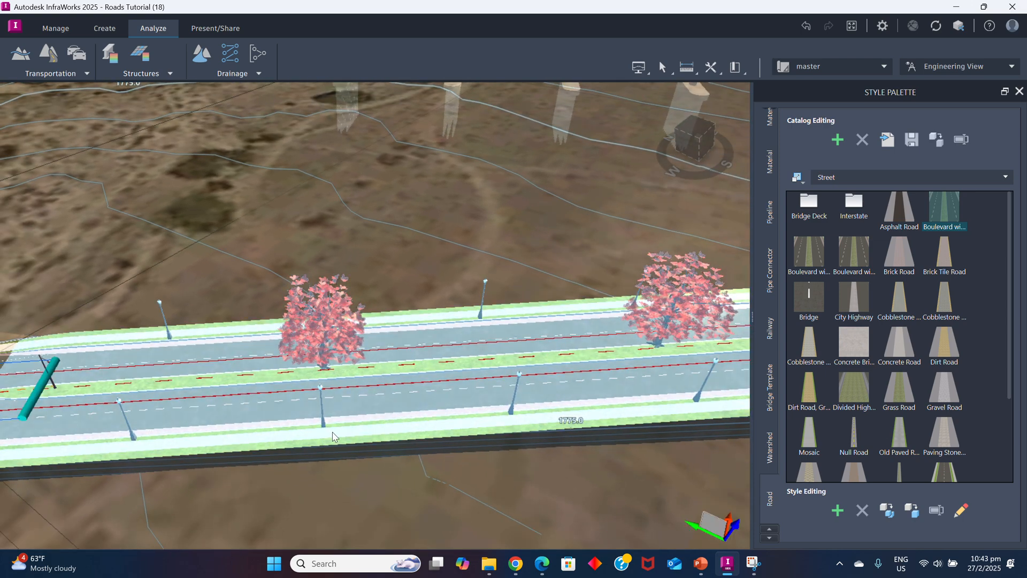
{"action": "right_click", "coordinate": [335, 434]}
{"action": "left_click", "coordinate": [394, 250]}
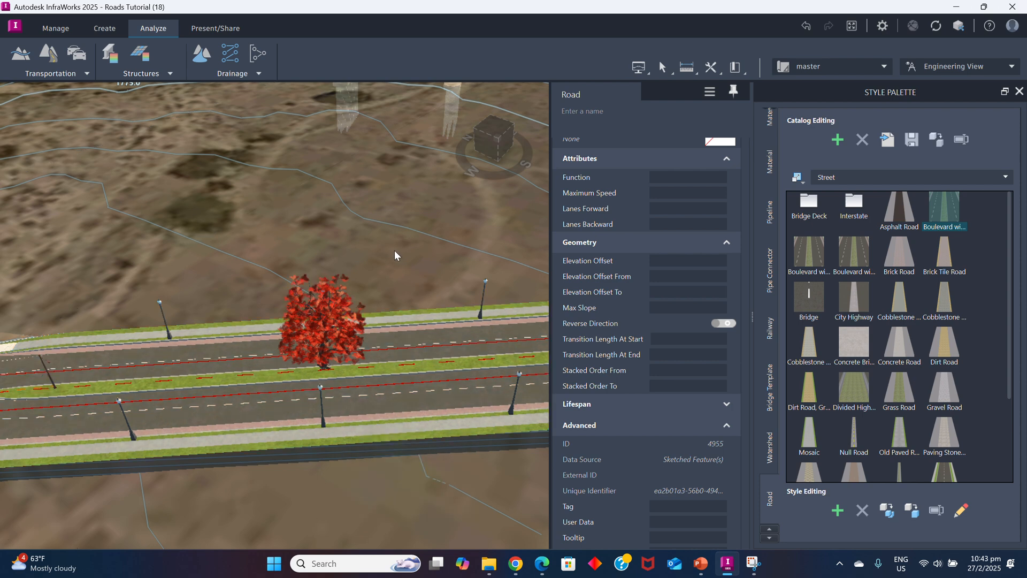
{"action": "left_click", "coordinate": [308, 440]}
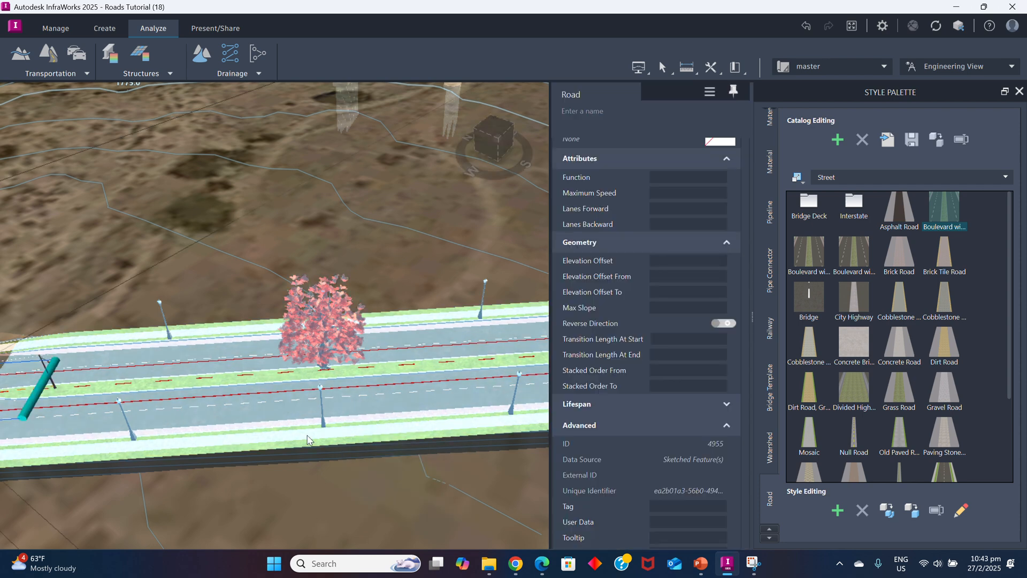
{"action": "right_click", "coordinate": [341, 431]}
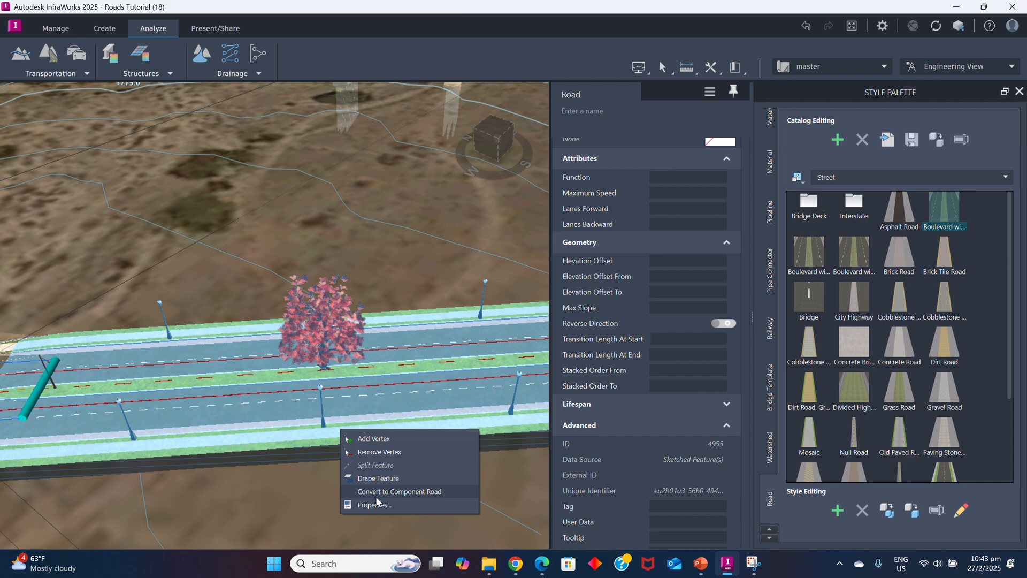
{"action": "left_click", "coordinate": [403, 238]}
{"action": "scroll", "coordinate": [404, 290], "scroll_direction": "down", "scroll_amount": 8}
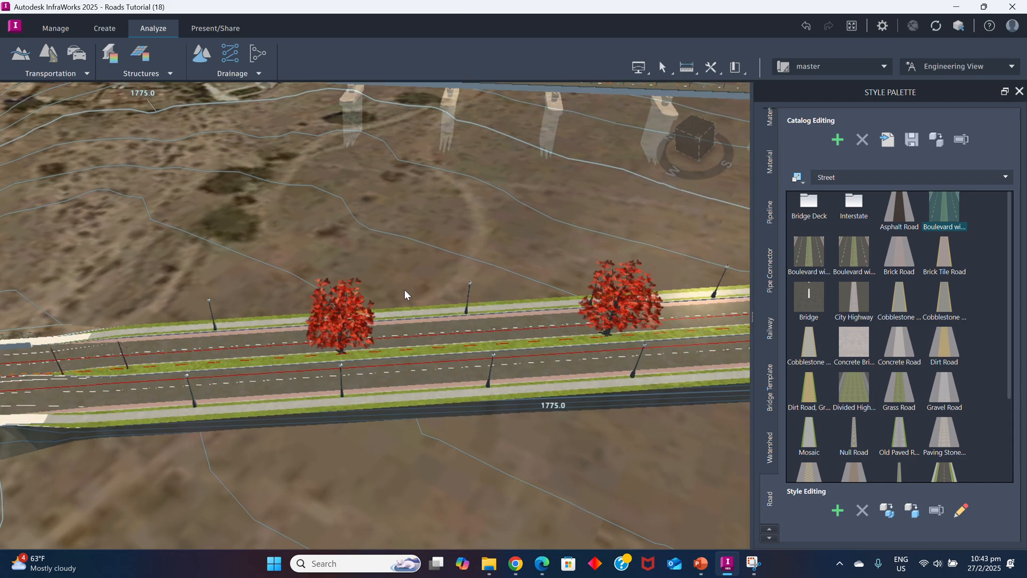
{"action": "scroll", "coordinate": [467, 358], "scroll_direction": "down", "scroll_amount": 2}
{"action": "left_click_drag", "start_coordinate": [576, 398], "coordinate": [570, 394]}
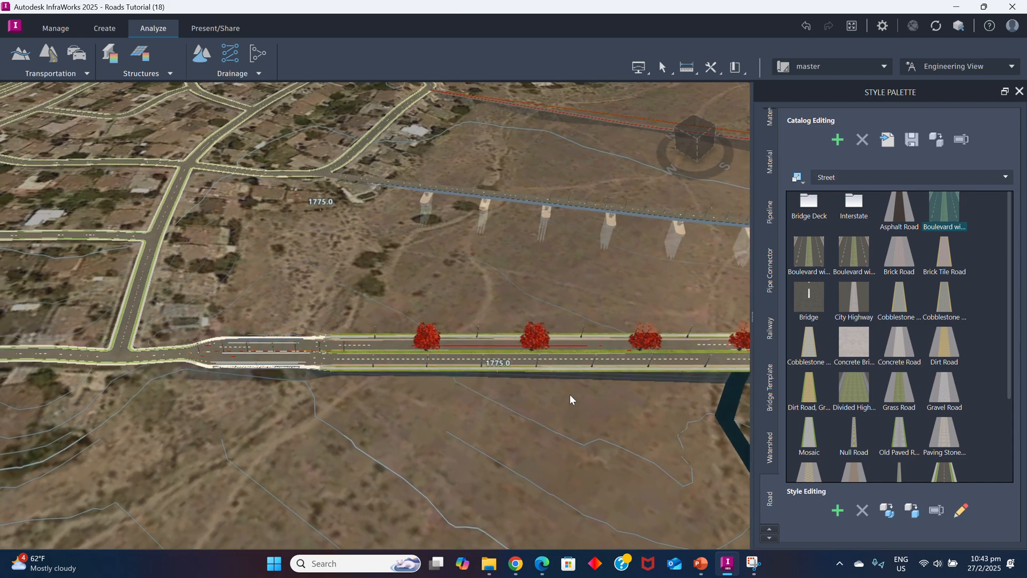
Review the model's surface layers for roads, ground imagery and terrain, and close the layer list without changes
{"action": "left_click", "coordinate": [56, 30]}
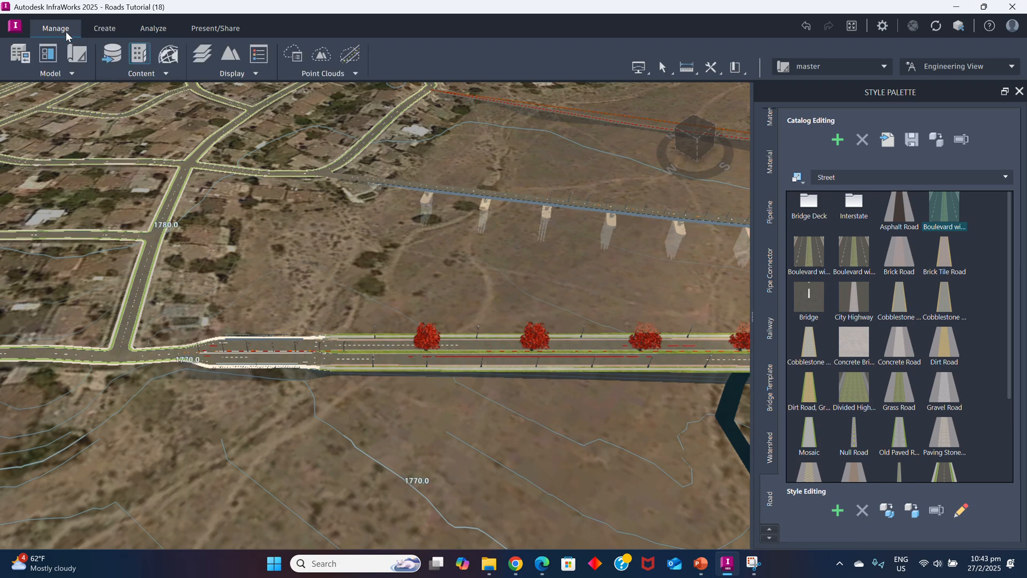
{"action": "left_click", "coordinate": [255, 75]}
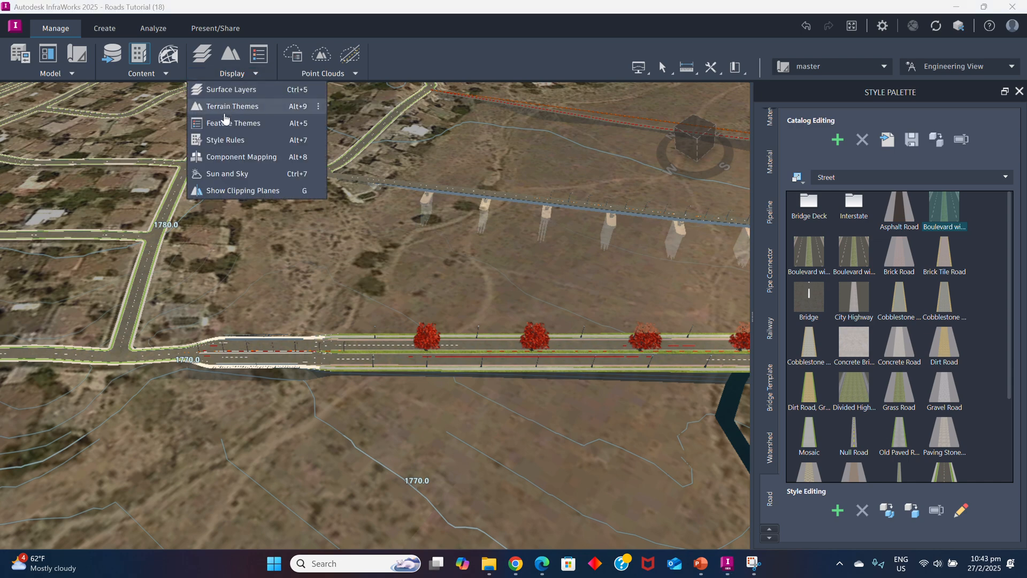
{"action": "left_click", "coordinate": [237, 96]}
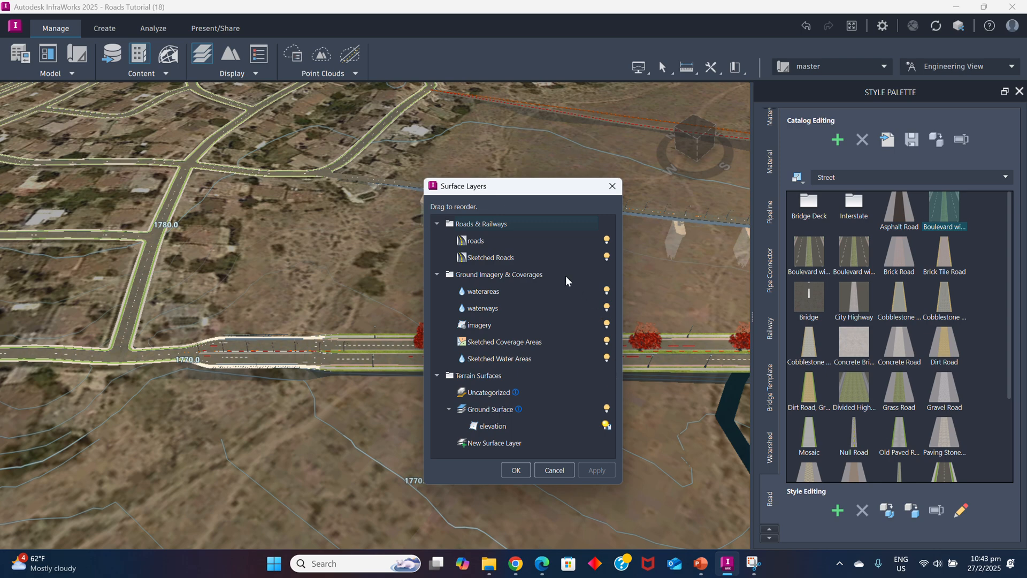
{"action": "left_click", "coordinate": [613, 187]}
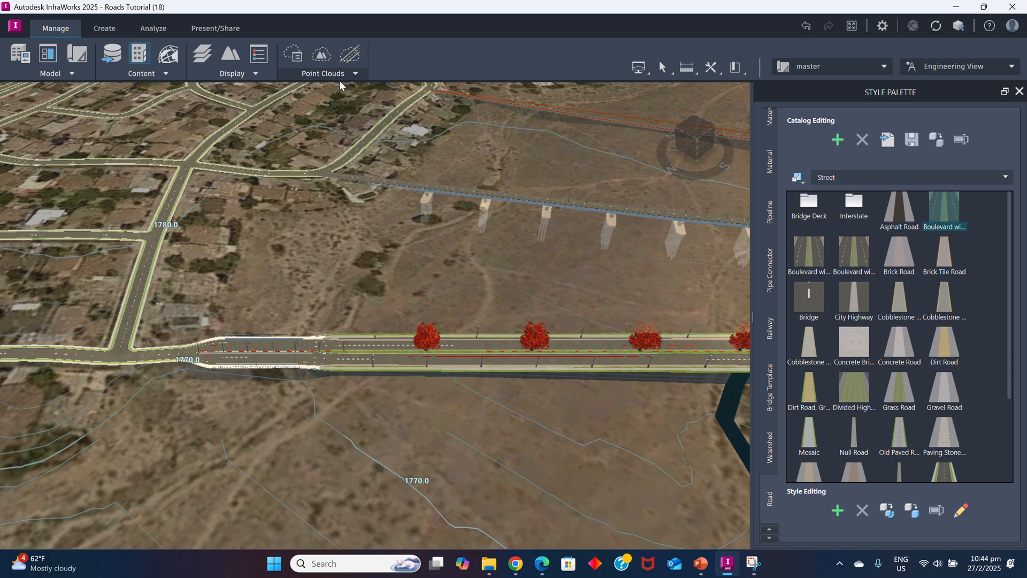
Draw a rectangular Cobra brick facade building about 50 m by 20 m on the open ground beside the boulevard road and finish drawing
{"action": "left_click", "coordinate": [99, 28]}
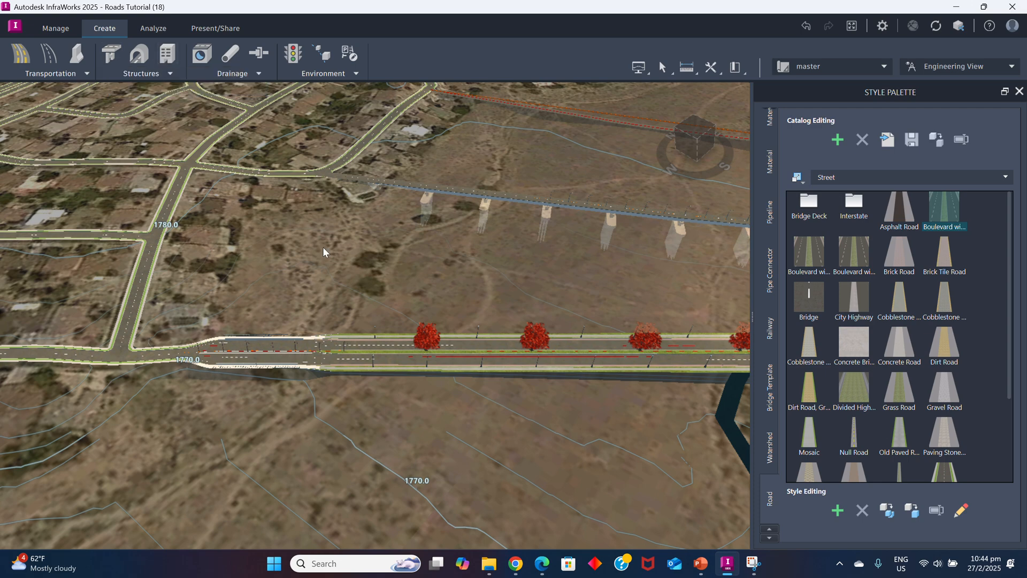
{"action": "scroll", "coordinate": [533, 396], "scroll_direction": "down", "scroll_amount": 2}
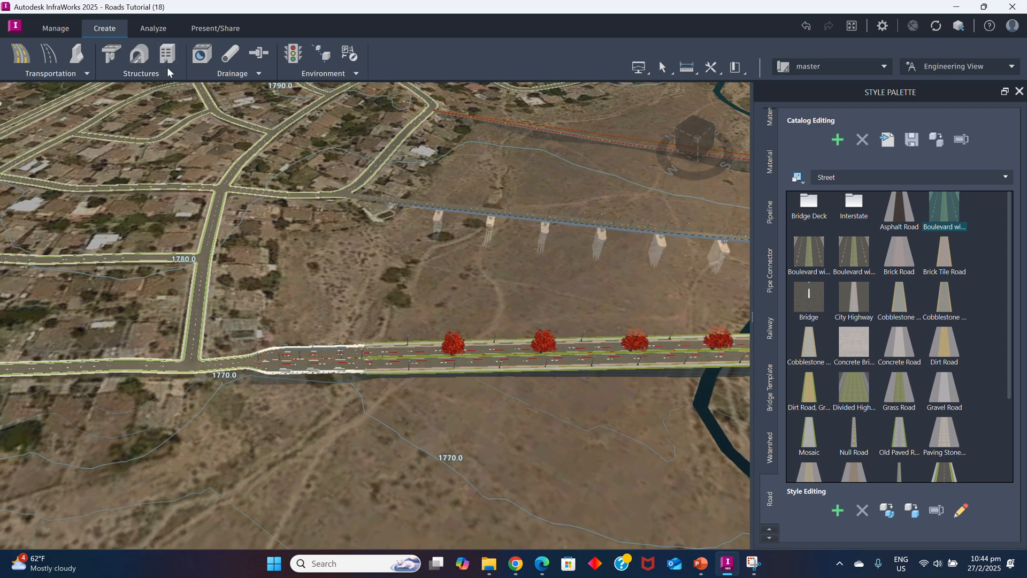
{"action": "left_click", "coordinate": [170, 74]}
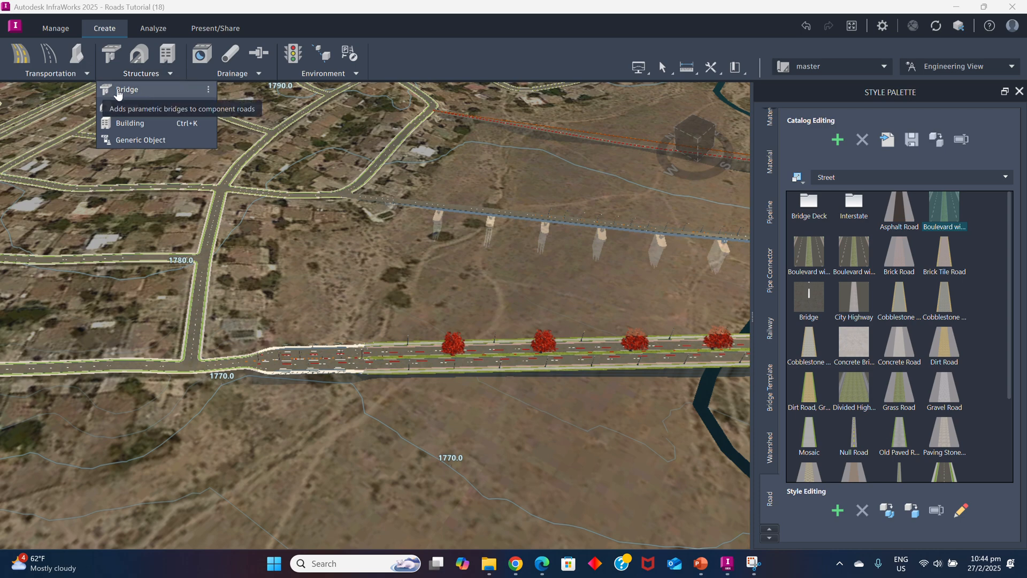
{"action": "left_click", "coordinate": [134, 124]}
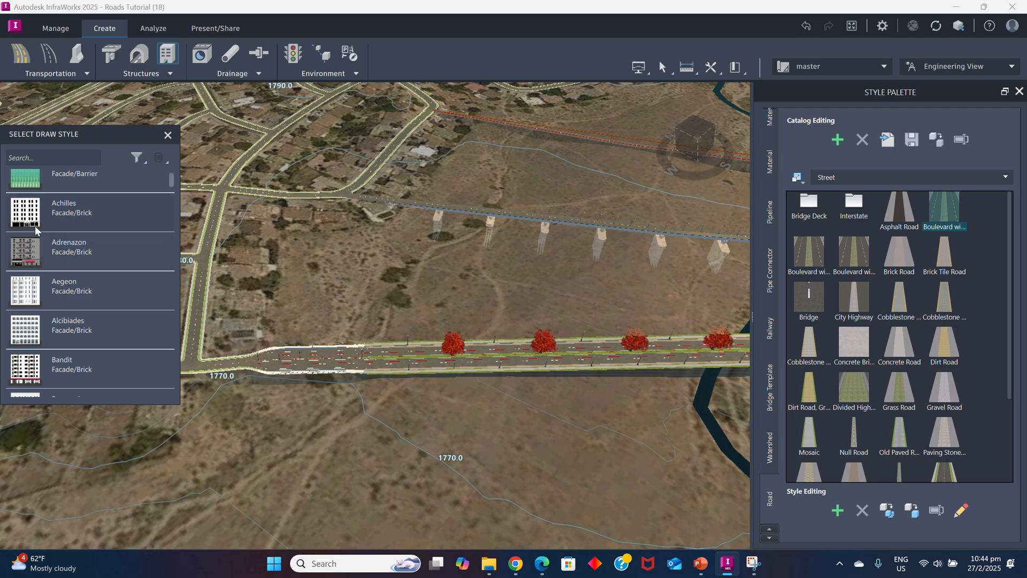
{"action": "left_click_drag", "start_coordinate": [172, 181], "coordinate": [171, 203]}
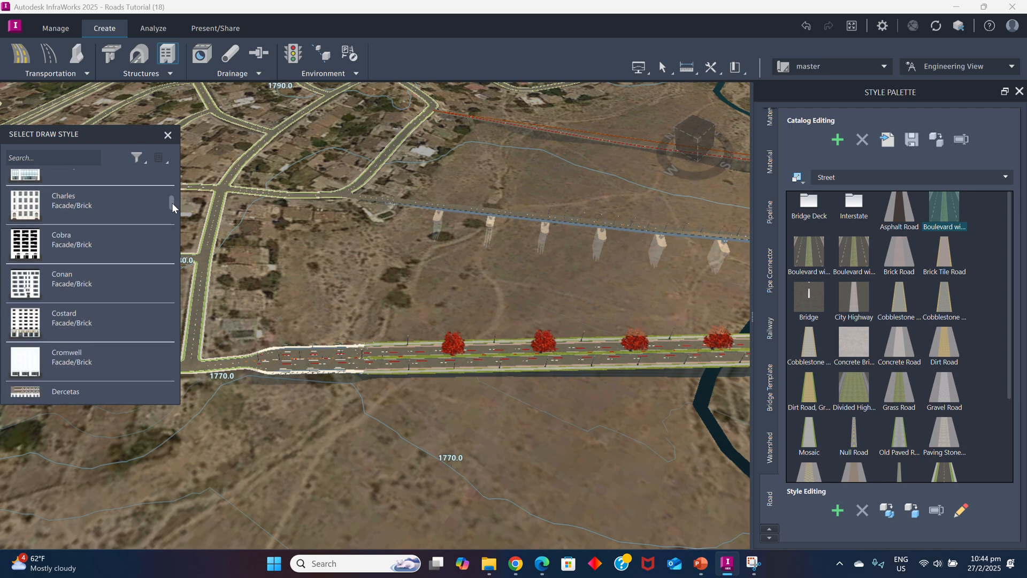
{"action": "left_click", "coordinate": [39, 249]}
{"action": "left_click", "coordinate": [447, 417]}
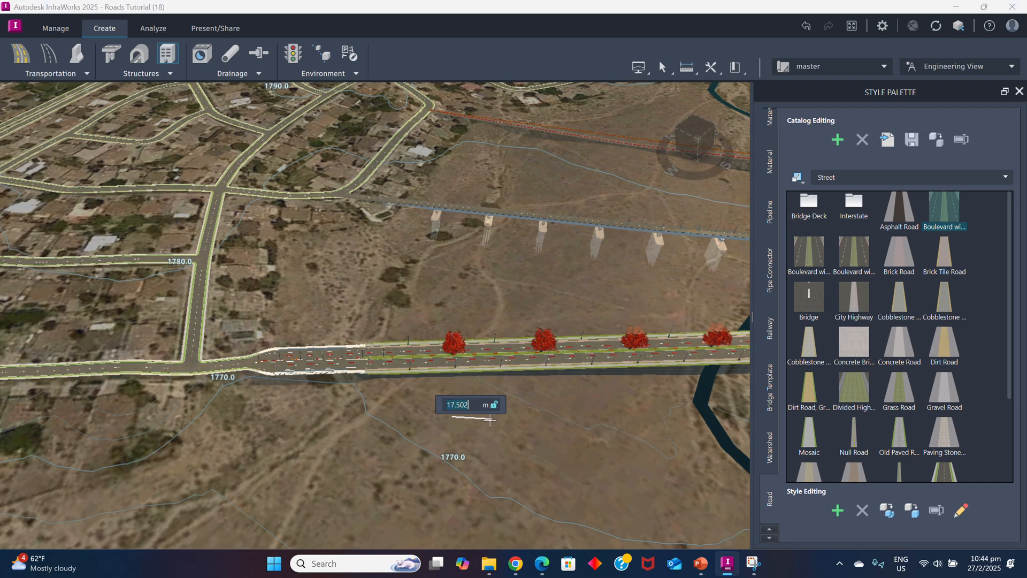
{"action": "left_click", "coordinate": [577, 413]}
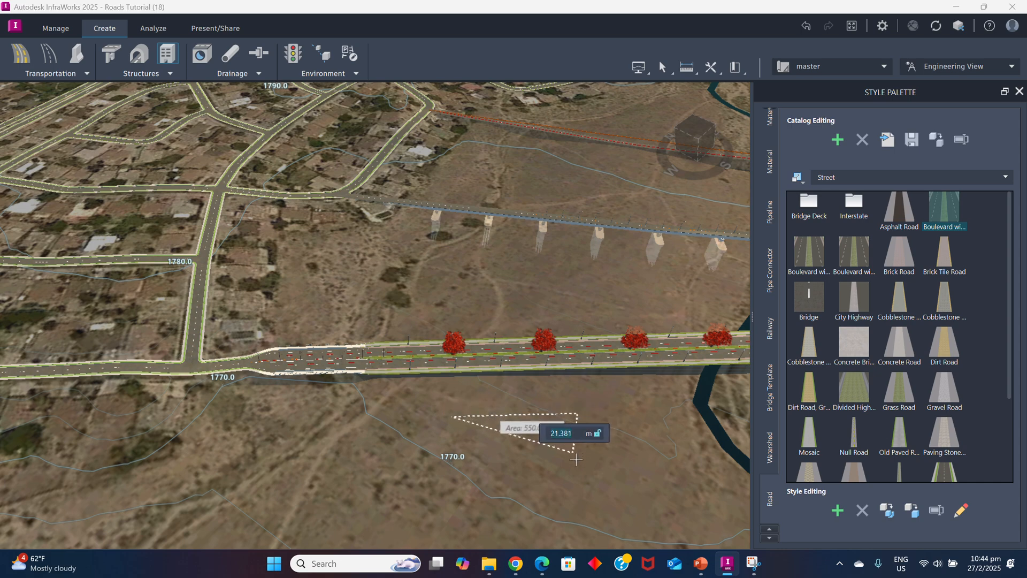
{"action": "left_click", "coordinate": [583, 464]}
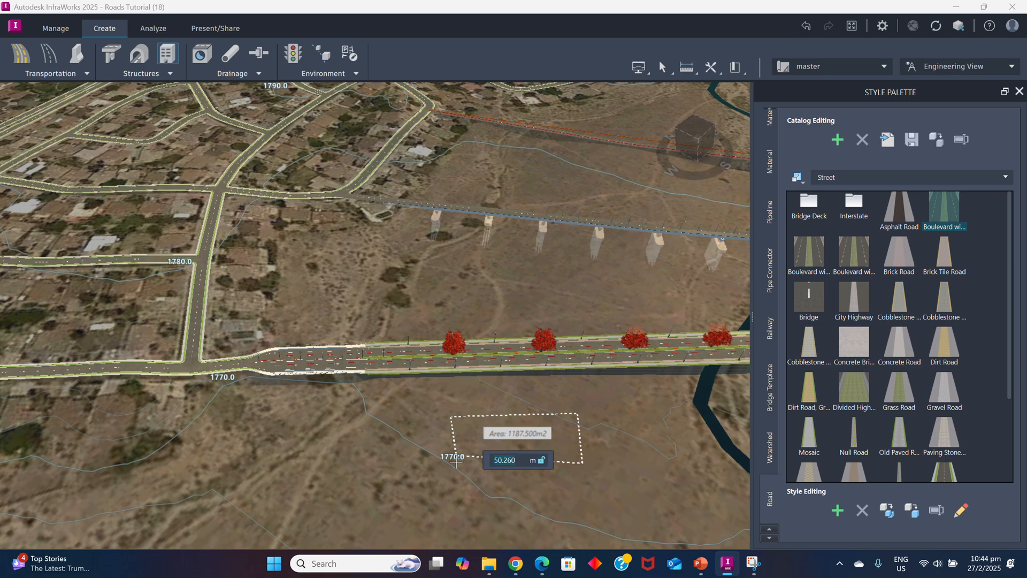
{"action": "left_click", "coordinate": [452, 459]}
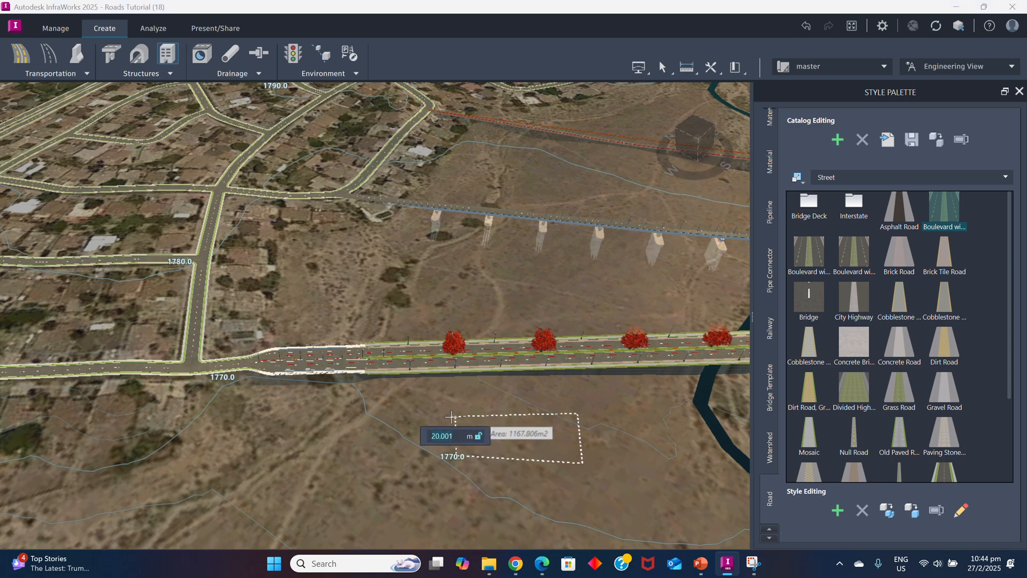
{"action": "double_click", "coordinate": [453, 417]}
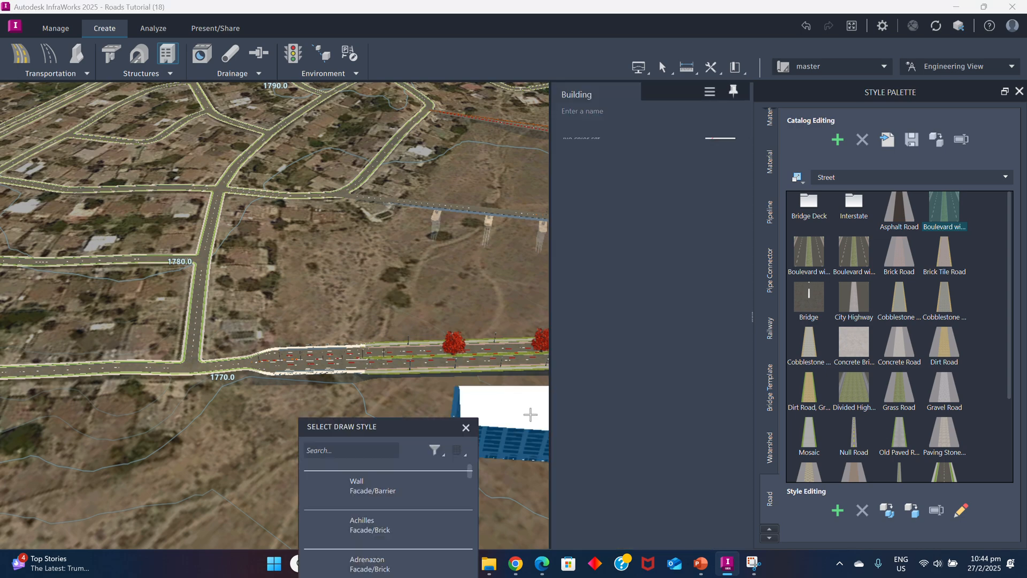
{"action": "left_click", "coordinate": [456, 292]}
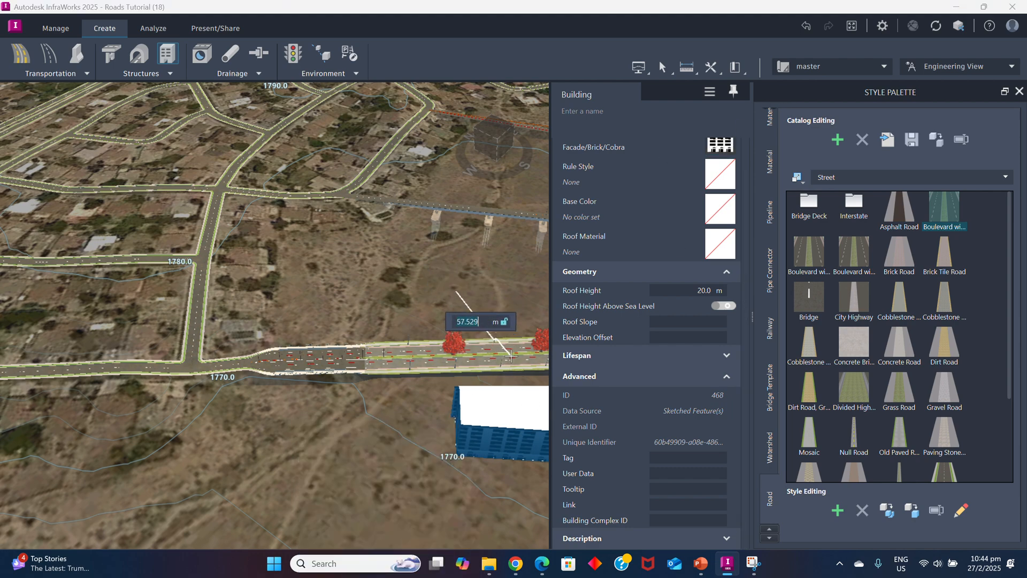
{"action": "key", "text": "Escape"}
Raise the new building's roof height to about 55 m and deselect the building
{"action": "left_click_drag", "start_coordinate": [526, 401], "coordinate": [452, 341]}
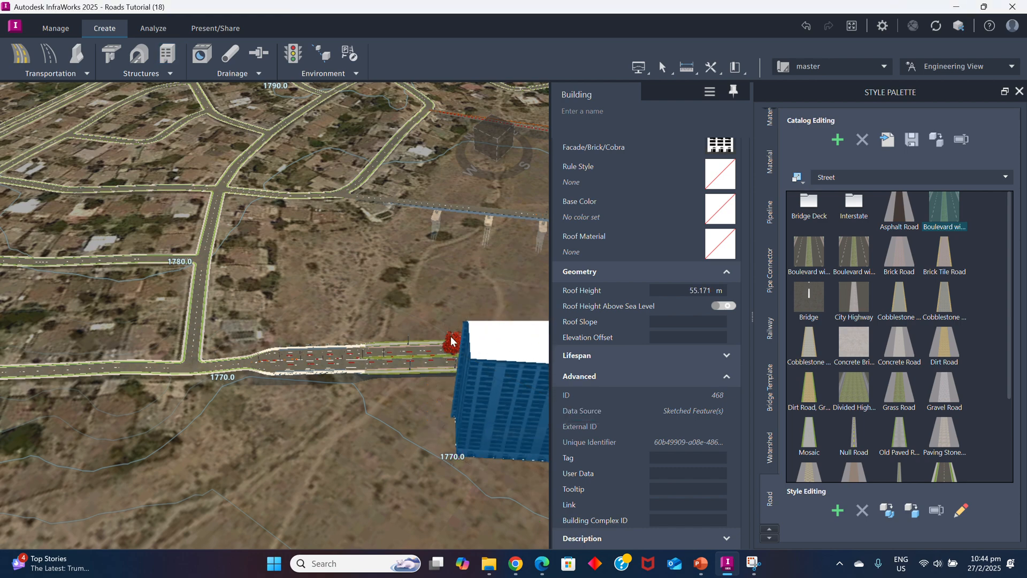
{"action": "left_click", "coordinate": [404, 410]}
{"action": "middle_click_drag", "start_coordinate": [407, 402], "coordinate": [480, 438]}
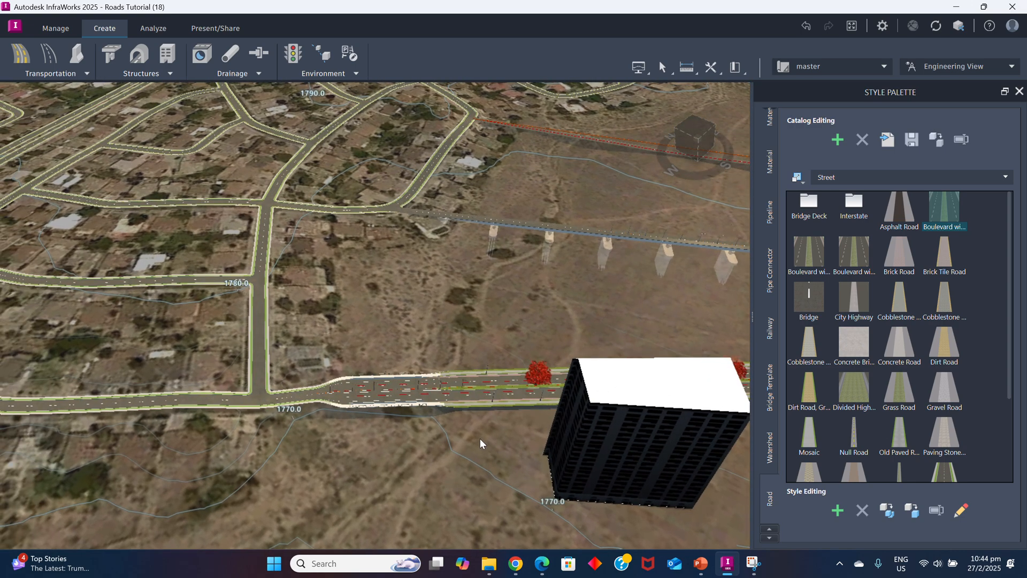
{"action": "left_click", "coordinate": [640, 402]}
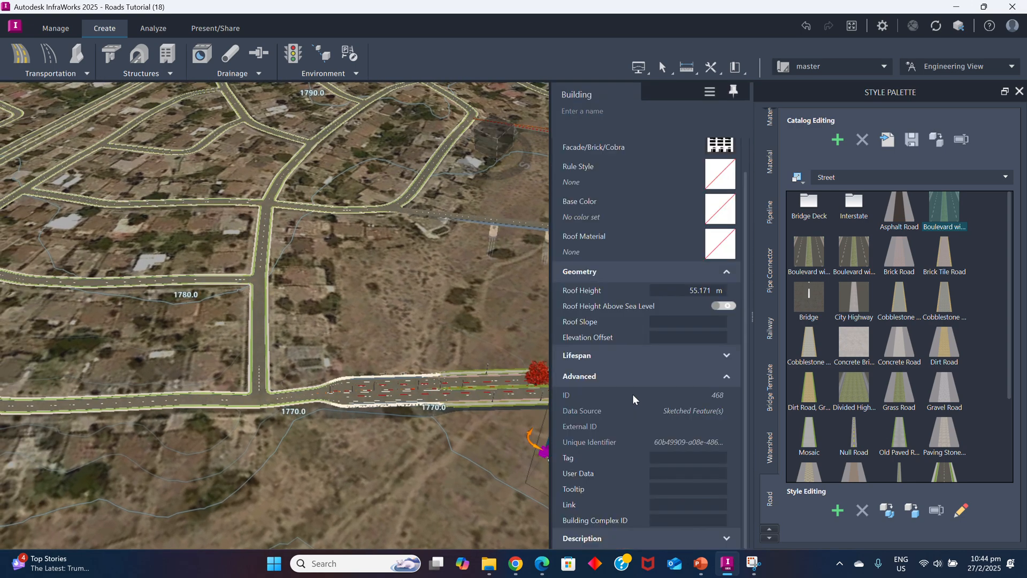
{"action": "left_click", "coordinate": [531, 343]}
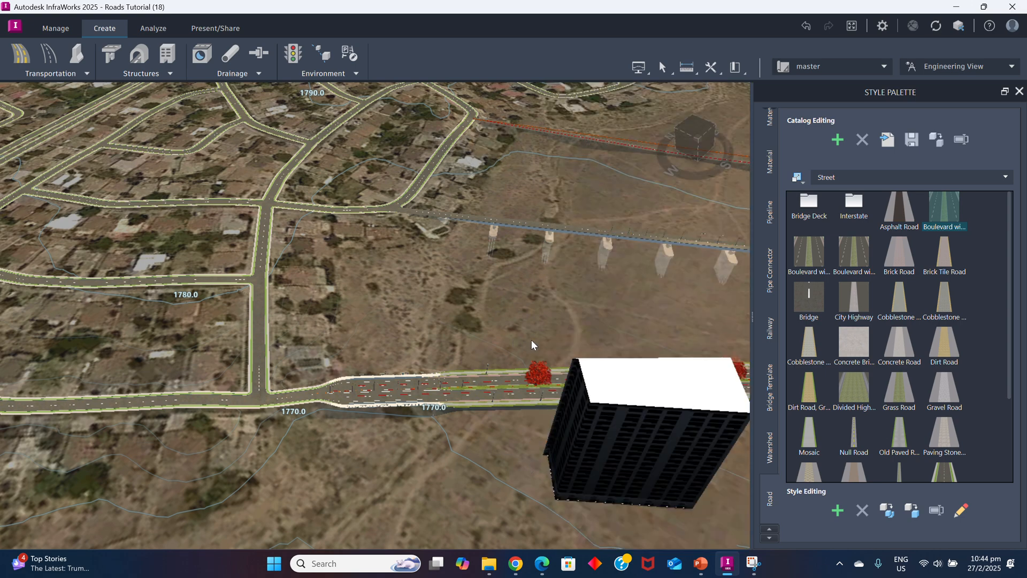
{"action": "left_click_drag", "start_coordinate": [570, 300], "coordinate": [589, 326]}
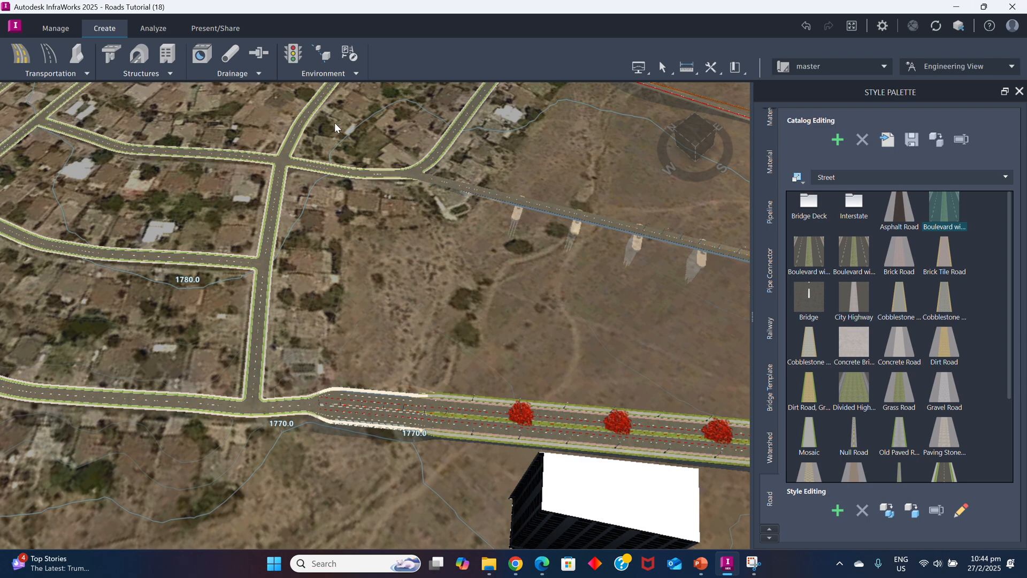
Browse the structure types and the facade draw styles available for buildings, and close the style list
{"action": "left_click", "coordinate": [173, 77]}
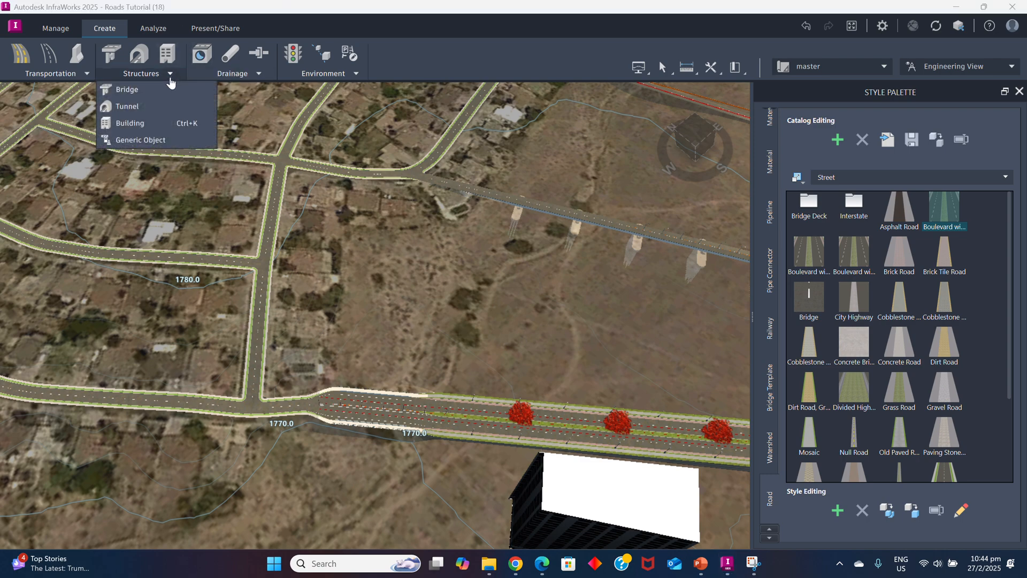
{"action": "left_click", "coordinate": [130, 123]}
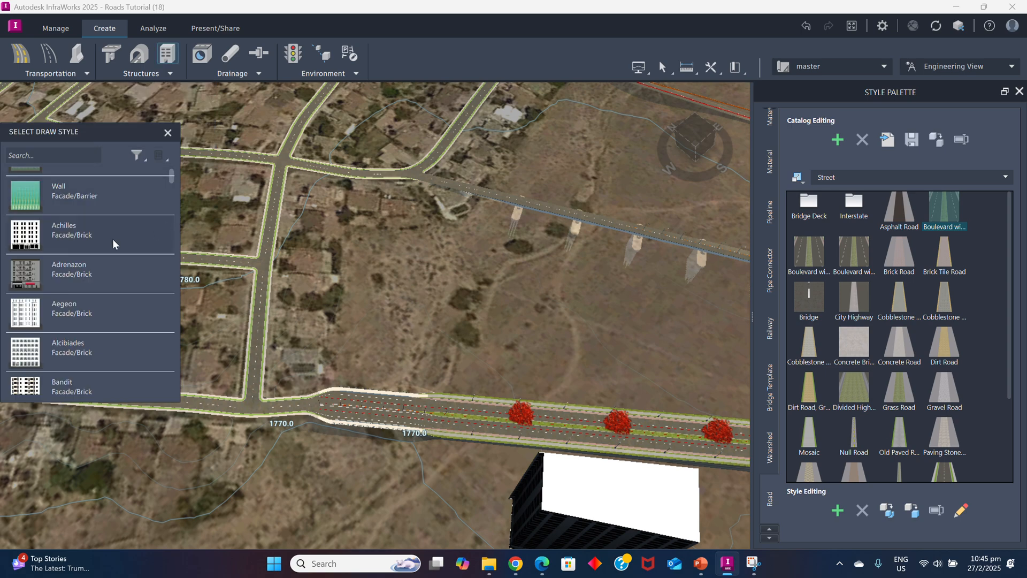
{"action": "mouse_move", "coordinate": [170, 180]}
{"action": "left_mouse_down"}
{"action": "mouse_move", "coordinate": [177, 376]}
{"action": "mouse_move", "coordinate": [175, 178]}
{"action": "left_mouse_up"}
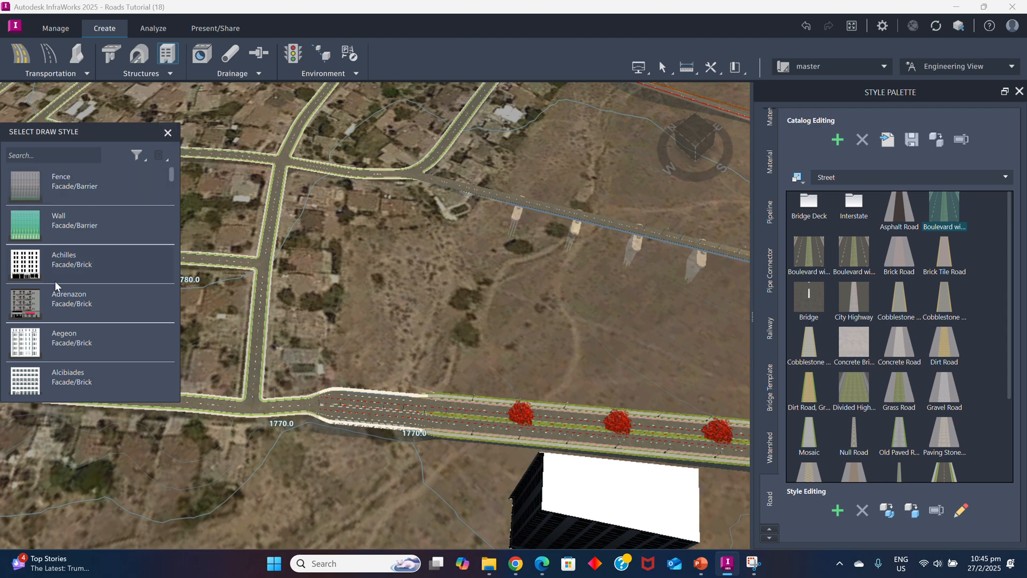
{"action": "left_click", "coordinate": [165, 133]}
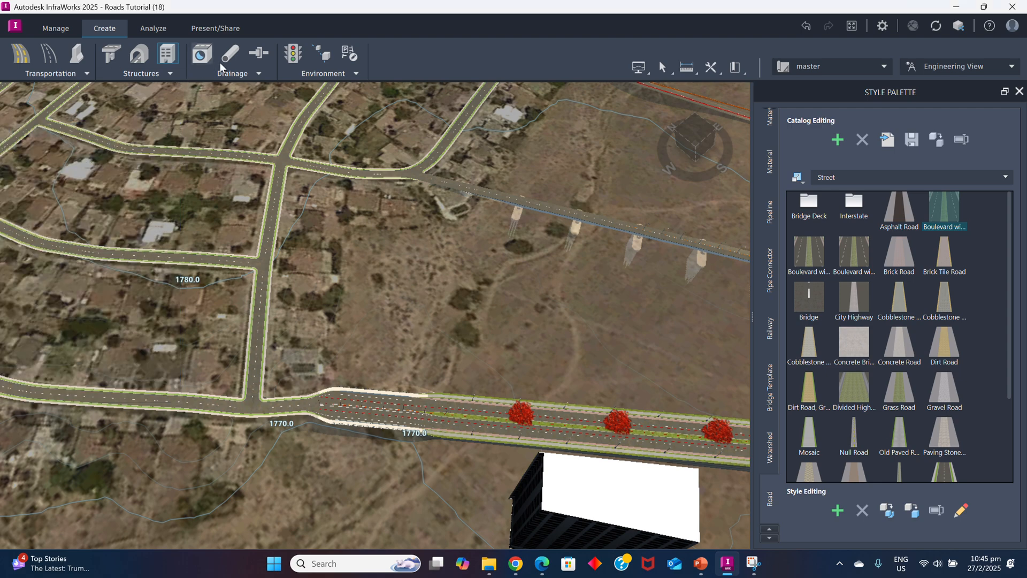
Review the drainage creation tools, cancel the stray building outline, and look through the environment creation tools
{"action": "left_click", "coordinate": [259, 75]}
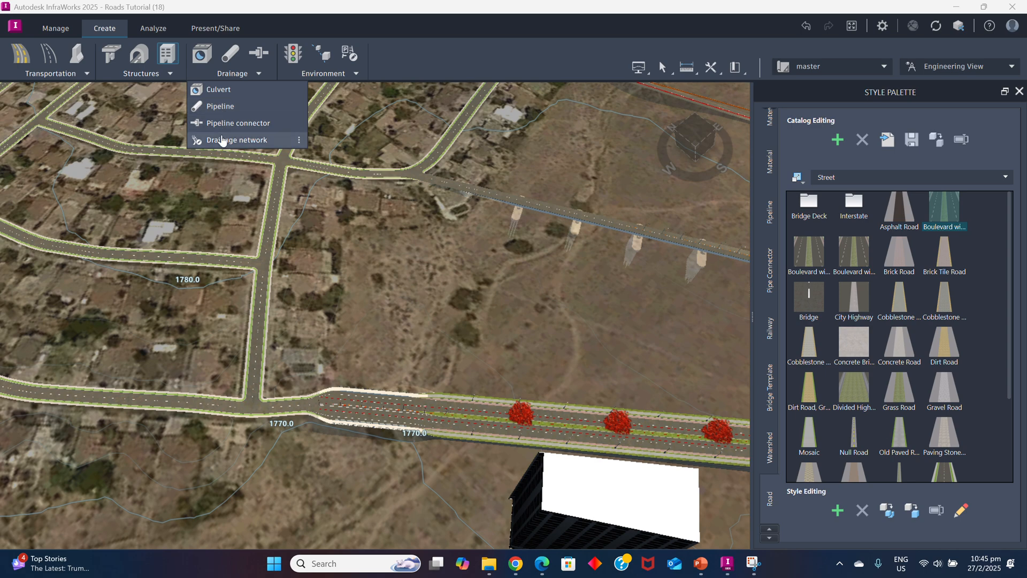
{"action": "left_click", "coordinate": [439, 289]}
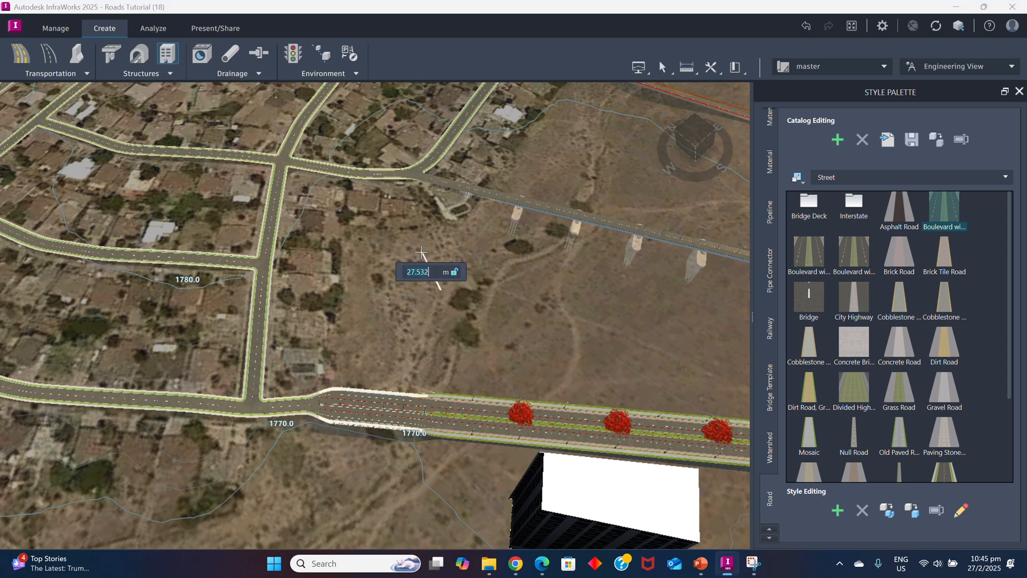
{"action": "key", "text": "Escape"}
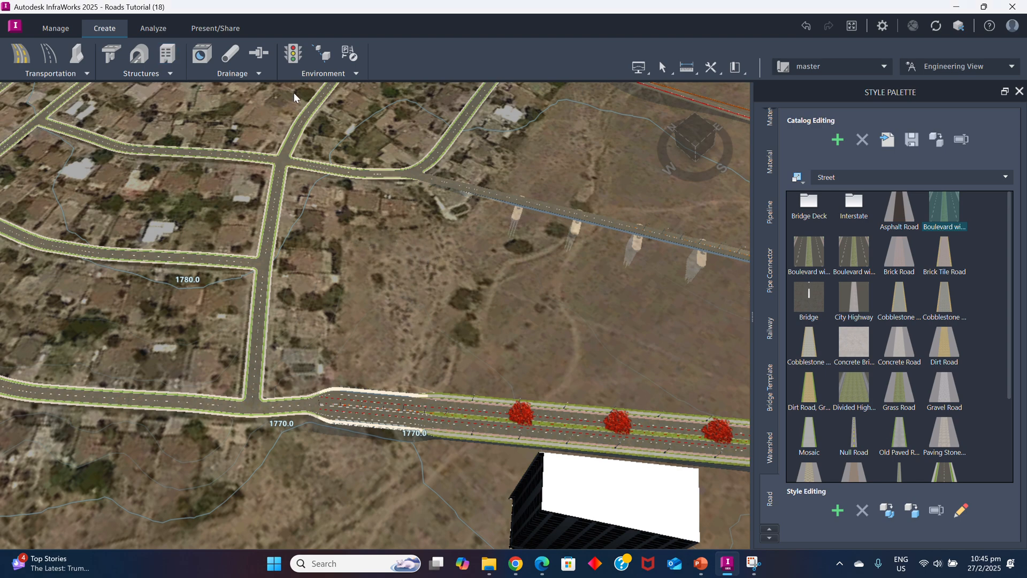
{"action": "left_click", "coordinate": [355, 75]}
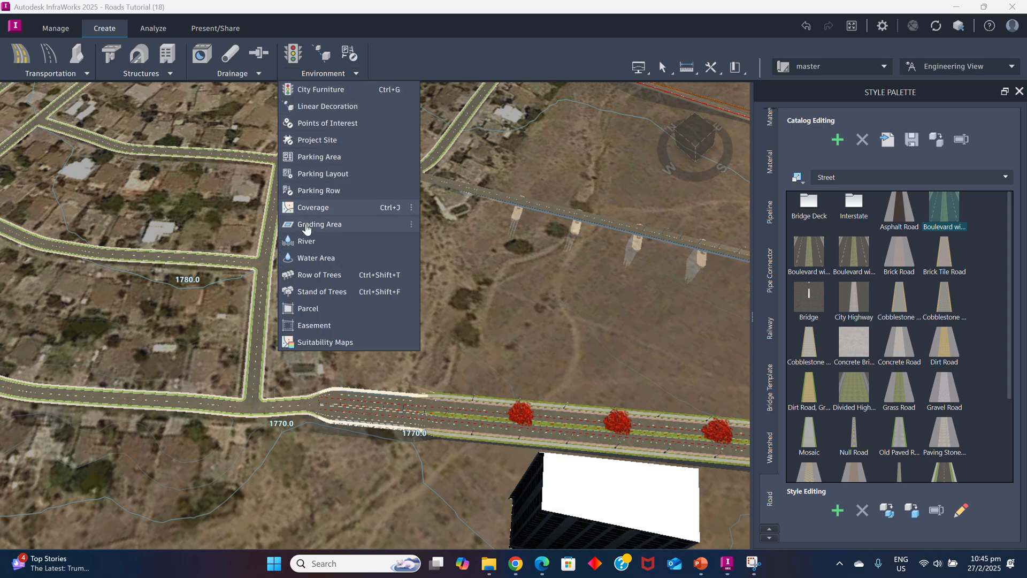
Close the environment tool list and review the available analysis, presentation and sharing tools
{"action": "left_click", "coordinate": [513, 311]}
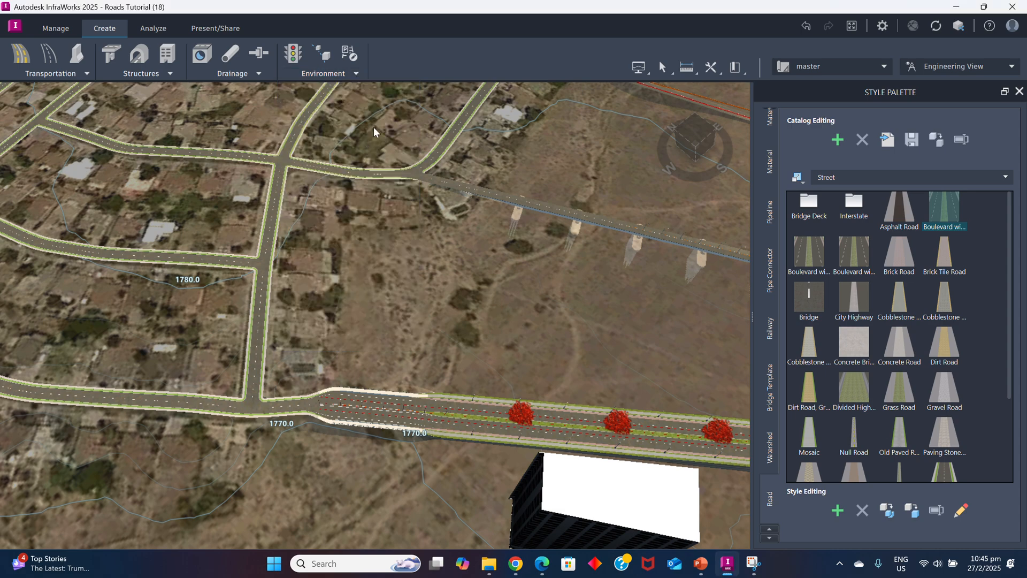
{"action": "left_click", "coordinate": [151, 29]}
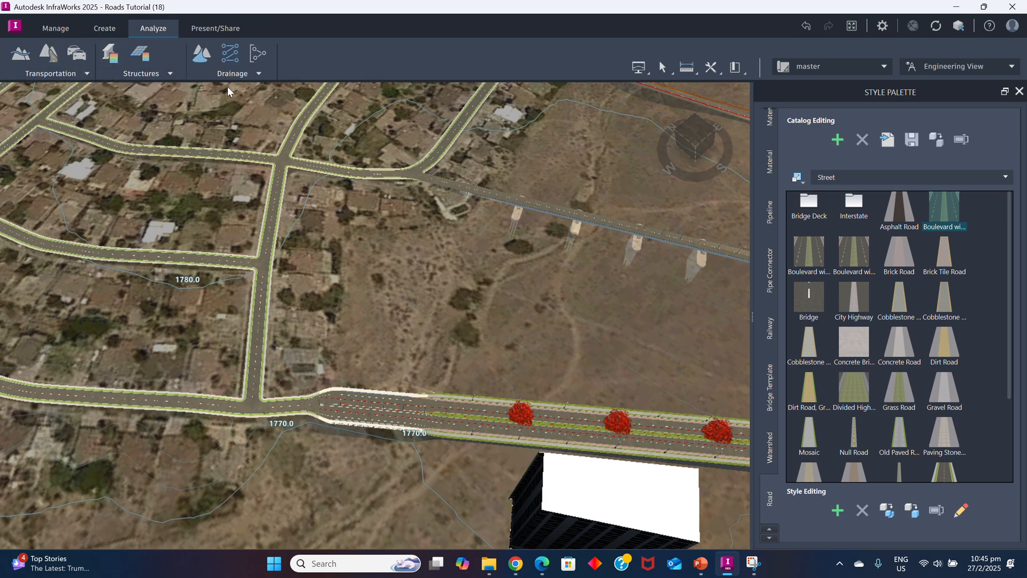
{"action": "left_click", "coordinate": [203, 27]}
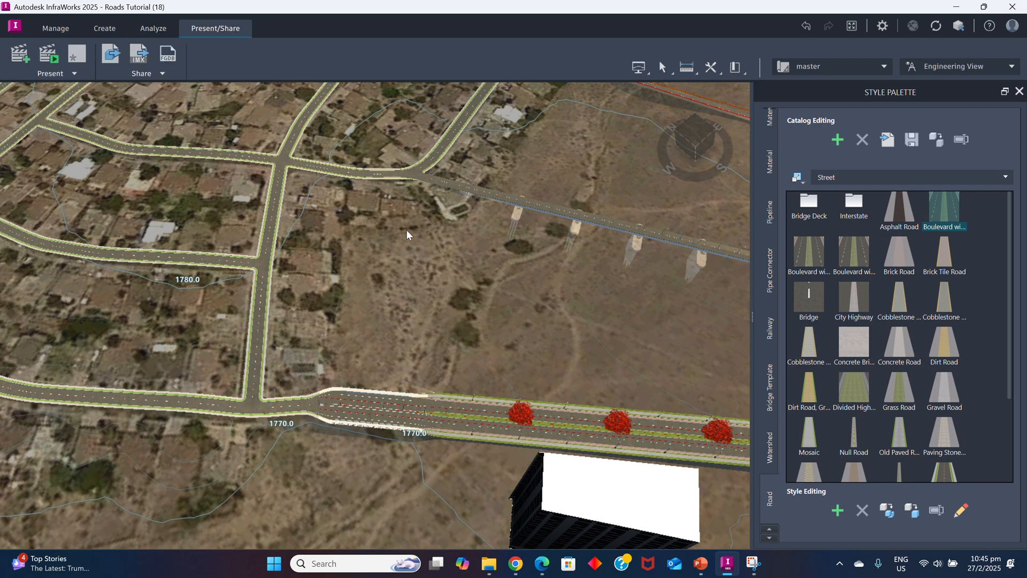
Examine the river bridge from several angles, including its deck, piers and foundation piles, and return to the analysis tools
{"action": "middle_click_drag", "start_coordinate": [640, 271], "coordinate": [322, 239]}
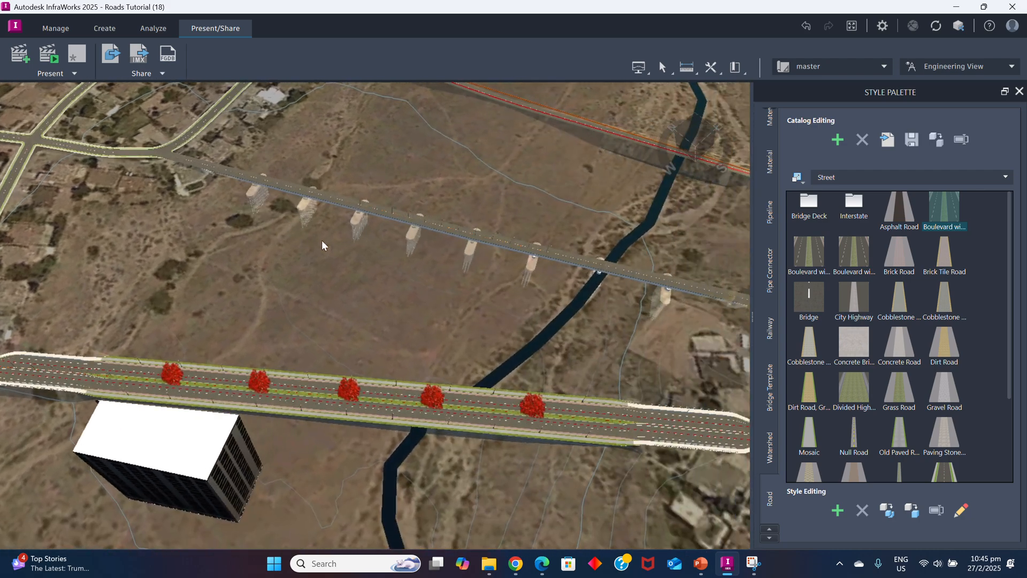
{"action": "scroll", "coordinate": [323, 241], "scroll_direction": "down", "scroll_amount": 2}
{"action": "left_click_drag", "start_coordinate": [350, 258], "coordinate": [506, 317]}
{"action": "scroll", "coordinate": [420, 325], "scroll_direction": "down", "scroll_amount": 4}
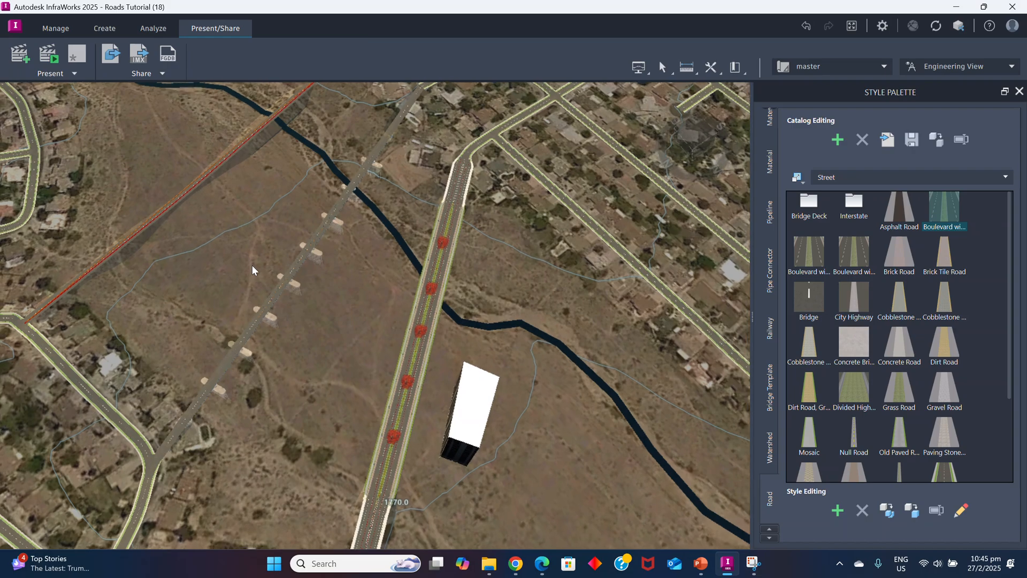
{"action": "left_click_drag", "start_coordinate": [252, 265], "coordinate": [349, 263]}
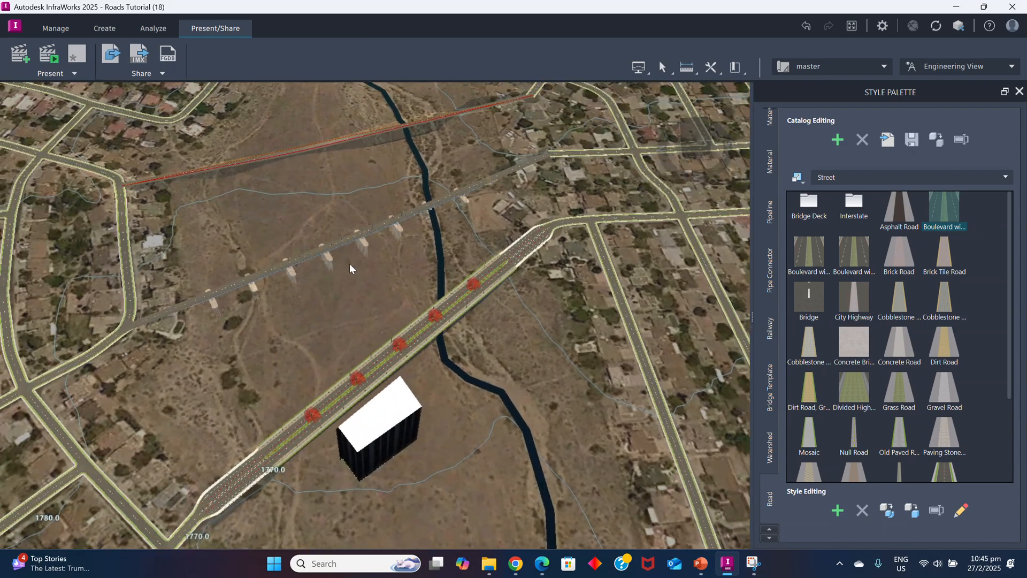
{"action": "scroll", "coordinate": [335, 230], "scroll_direction": "up", "scroll_amount": 5}
{"action": "scroll", "coordinate": [316, 235], "scroll_direction": "up", "scroll_amount": 6}
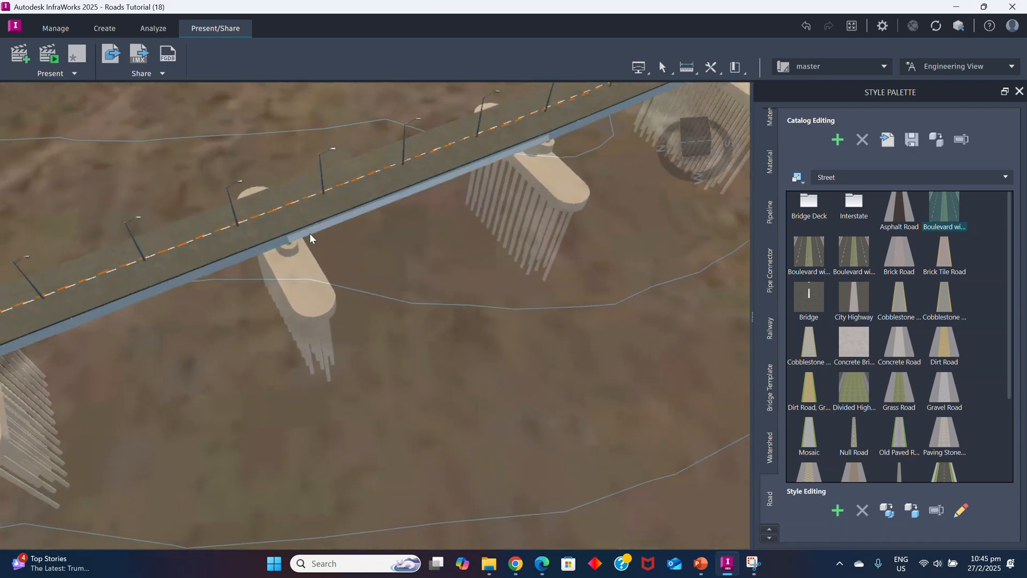
{"action": "scroll", "coordinate": [294, 216], "scroll_direction": "down", "scroll_amount": 4}
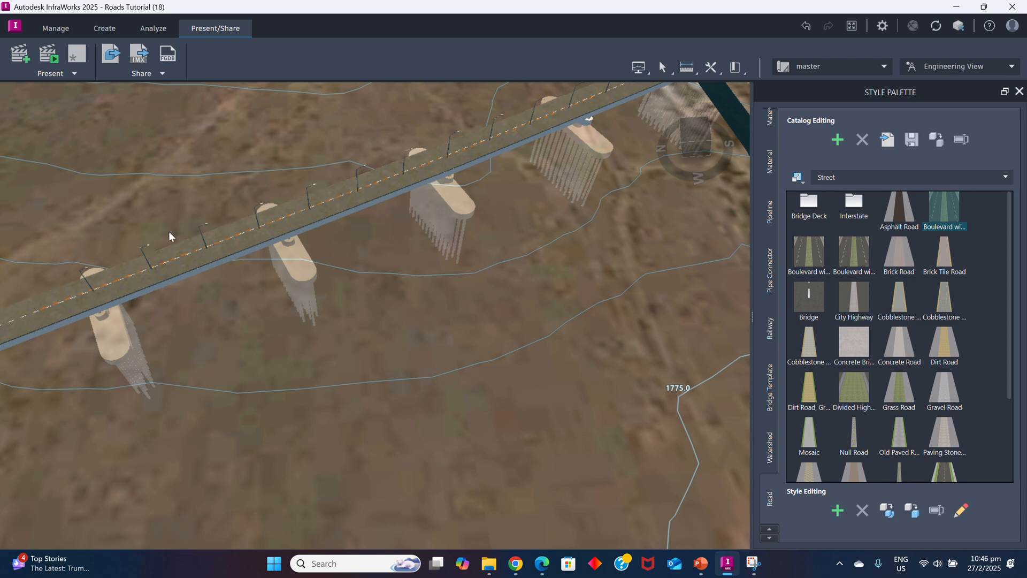
{"action": "left_click", "coordinate": [153, 30]}
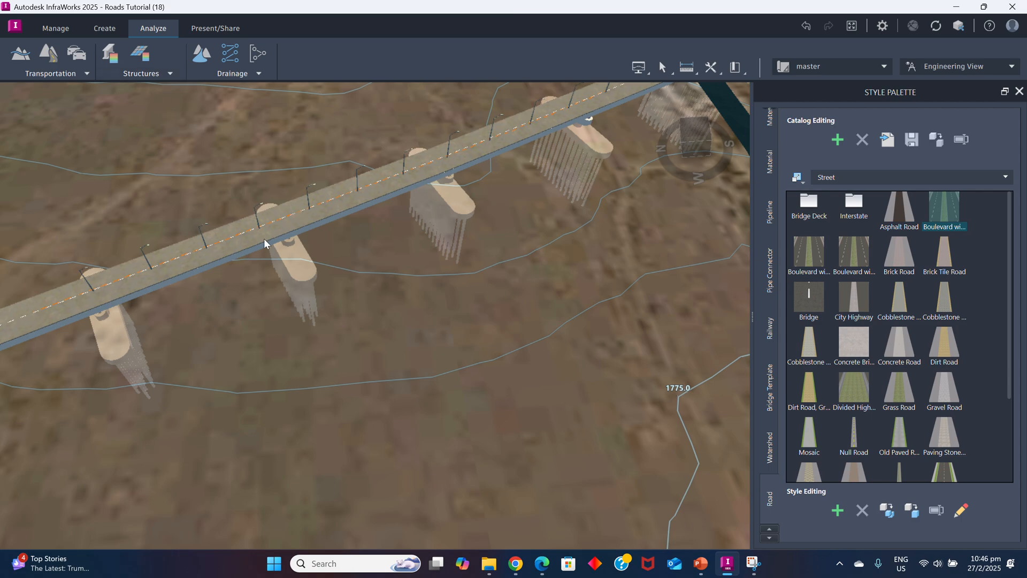
Draw a culvert lengthwise along the red pipeline on the road with the pipelines, on the stretch north of the river
{"action": "scroll", "coordinate": [343, 303], "scroll_direction": "down", "scroll_amount": 3}
{"action": "scroll", "coordinate": [346, 300], "scroll_direction": "down", "scroll_amount": 5}
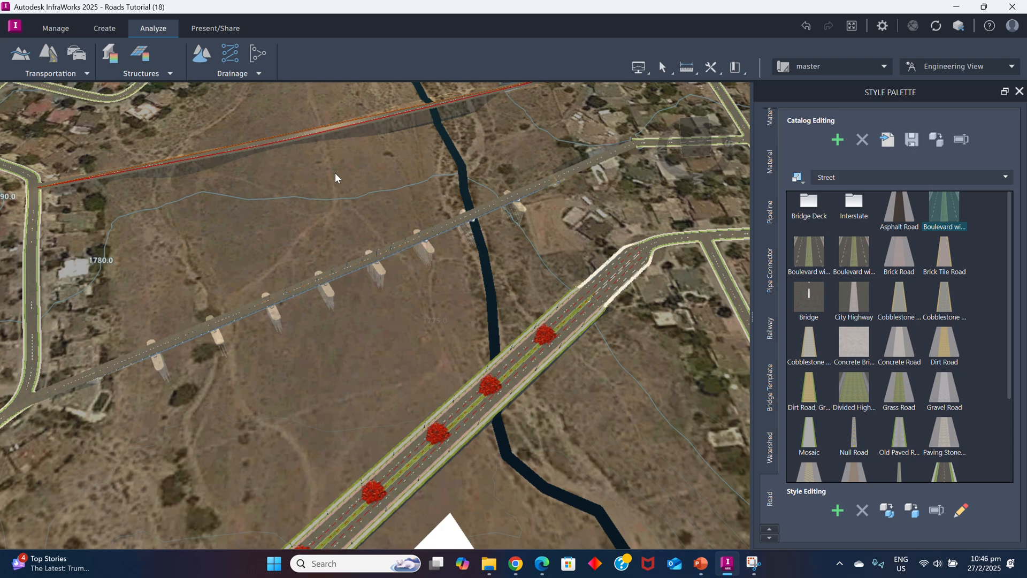
{"action": "middle_click_drag", "start_coordinate": [335, 172], "coordinate": [441, 165]}
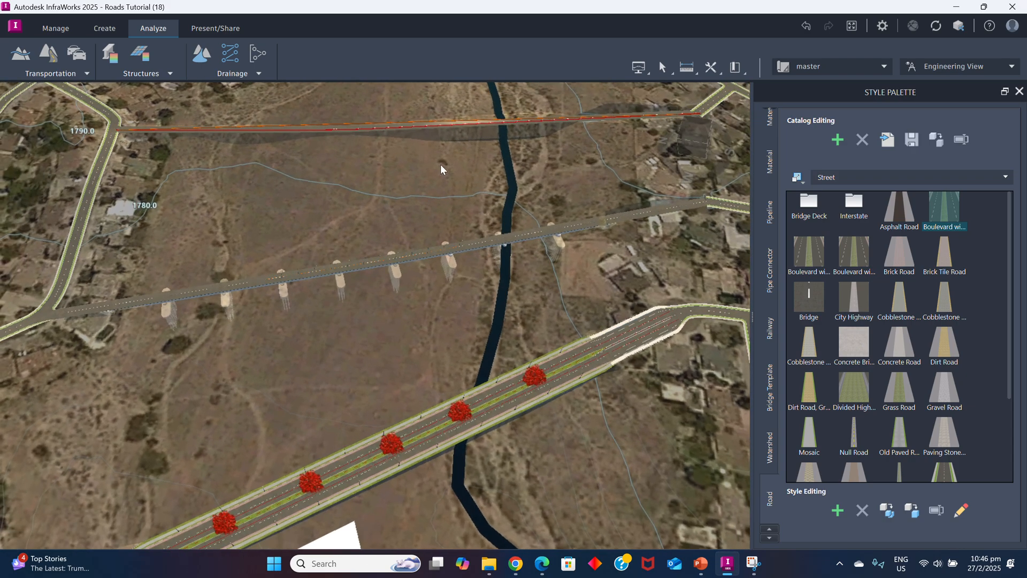
{"action": "scroll", "coordinate": [448, 137], "scroll_direction": "up", "scroll_amount": 5}
{"action": "left_click_drag", "start_coordinate": [351, 124], "coordinate": [367, 209]}
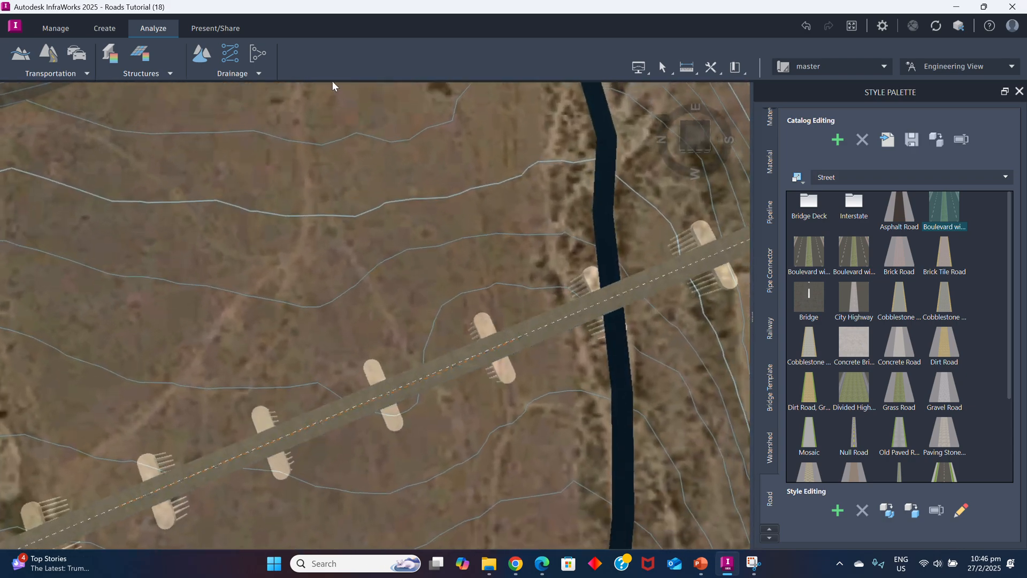
{"action": "scroll", "coordinate": [335, 91], "scroll_direction": "down", "scroll_amount": 1}
{"action": "middle_click_drag", "start_coordinate": [344, 125], "coordinate": [393, 311]}
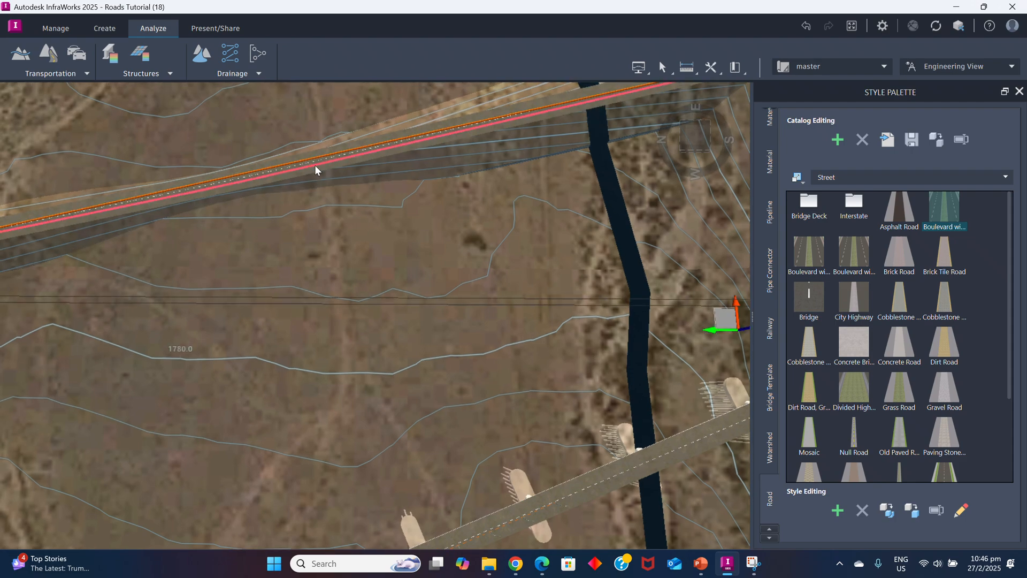
{"action": "scroll", "coordinate": [329, 222], "scroll_direction": "down", "scroll_amount": 2}
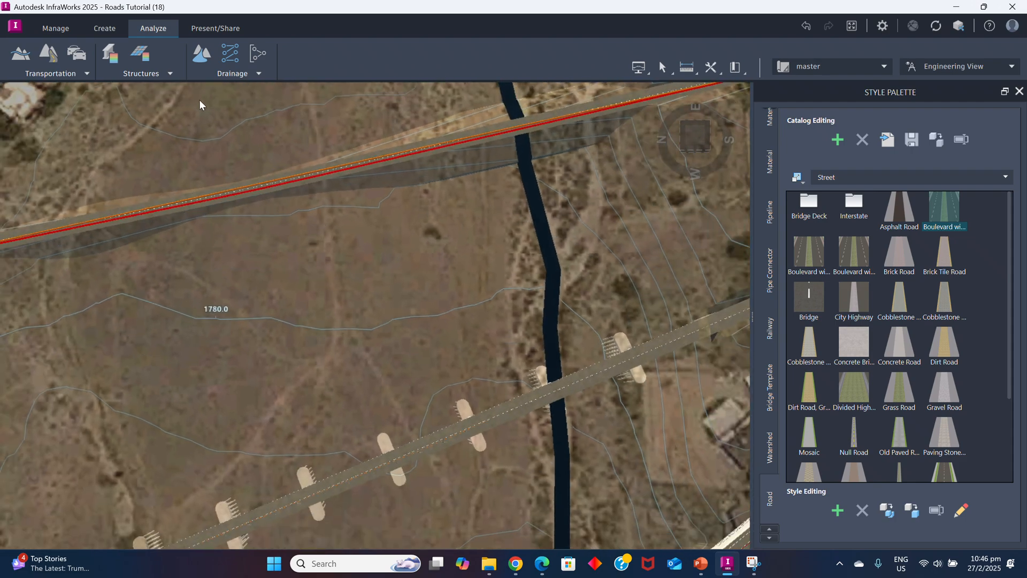
{"action": "scroll", "coordinate": [188, 107], "scroll_direction": "down", "scroll_amount": 1}
{"action": "scroll", "coordinate": [262, 188], "scroll_direction": "up", "scroll_amount": 4}
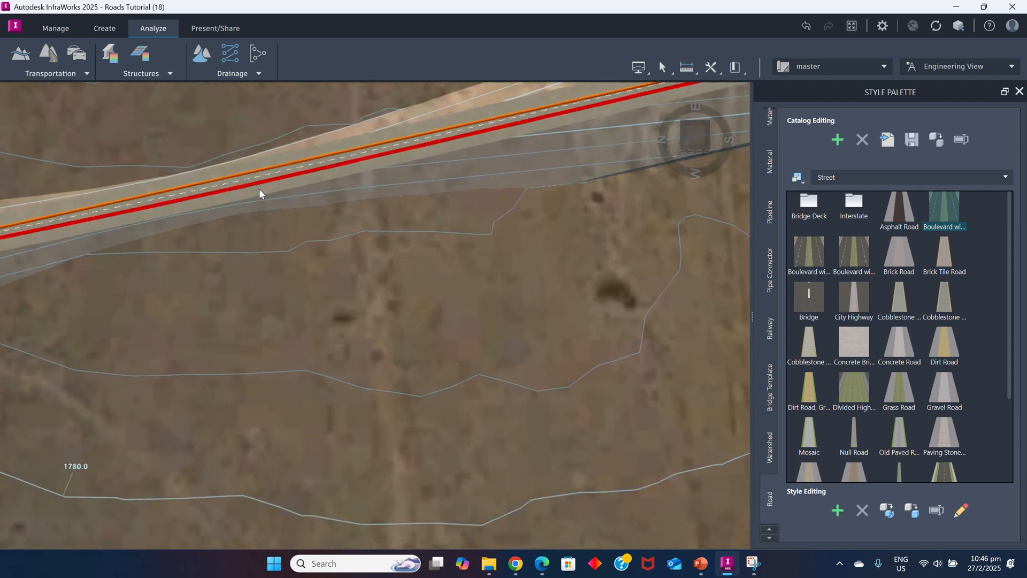
{"action": "left_click", "coordinate": [106, 29]}
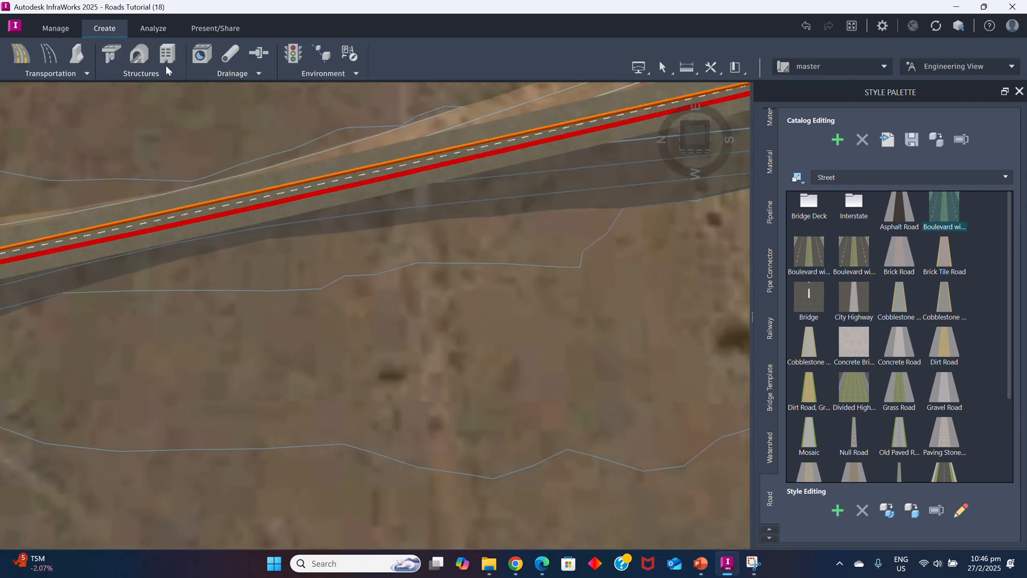
{"action": "left_click", "coordinate": [260, 73]}
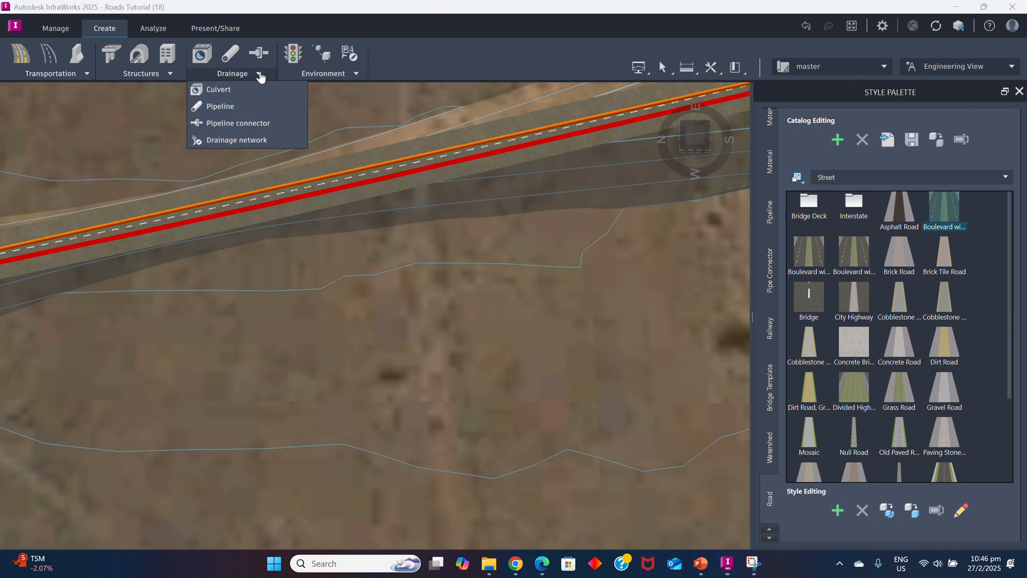
{"action": "left_click", "coordinate": [217, 91]}
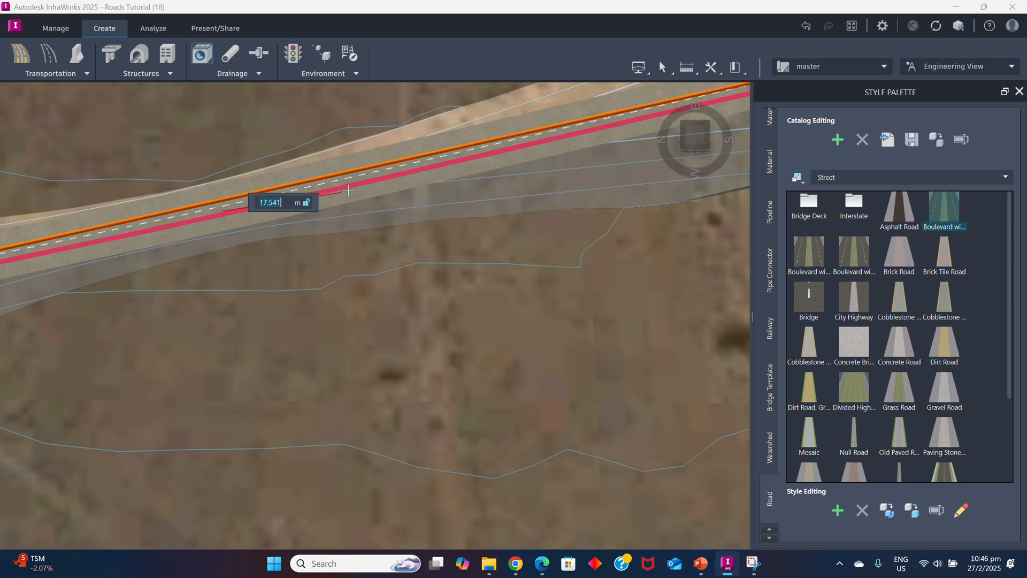
{"action": "left_click", "coordinate": [439, 166]}
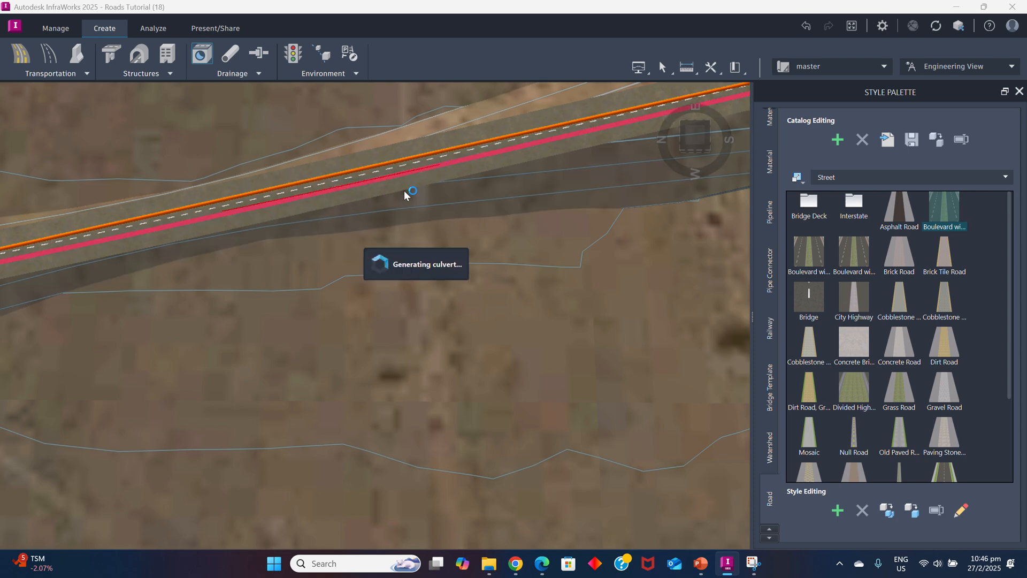
Inspect the new culvert's pipe and end walls beside the road centreline
{"action": "scroll", "coordinate": [330, 182], "scroll_direction": "up", "scroll_amount": 5}
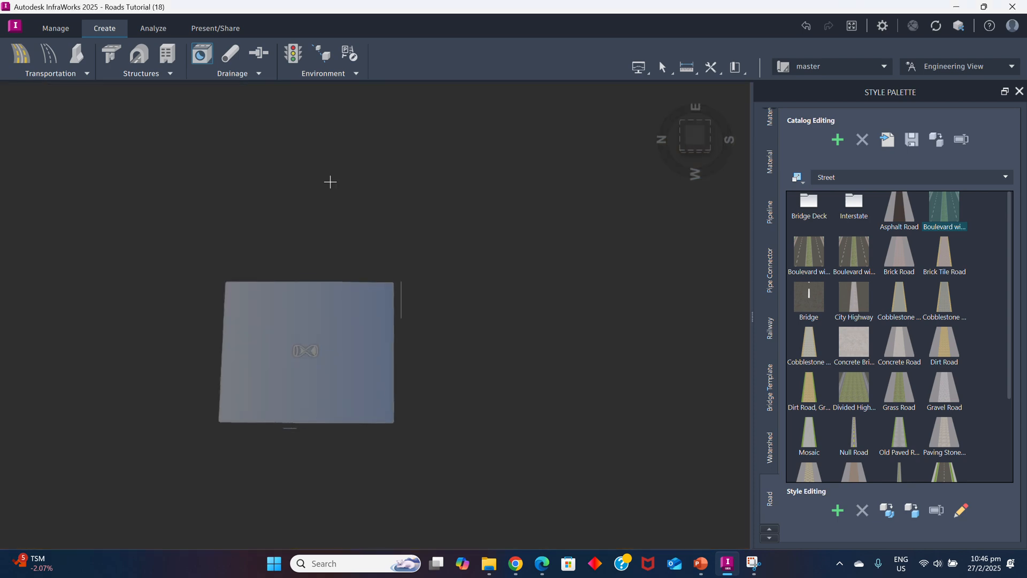
{"action": "scroll", "coordinate": [354, 289], "scroll_direction": "down", "scroll_amount": 2}
{"action": "scroll", "coordinate": [337, 262], "scroll_direction": "down", "scroll_amount": 1}
{"action": "scroll", "coordinate": [353, 234], "scroll_direction": "up", "scroll_amount": 1}
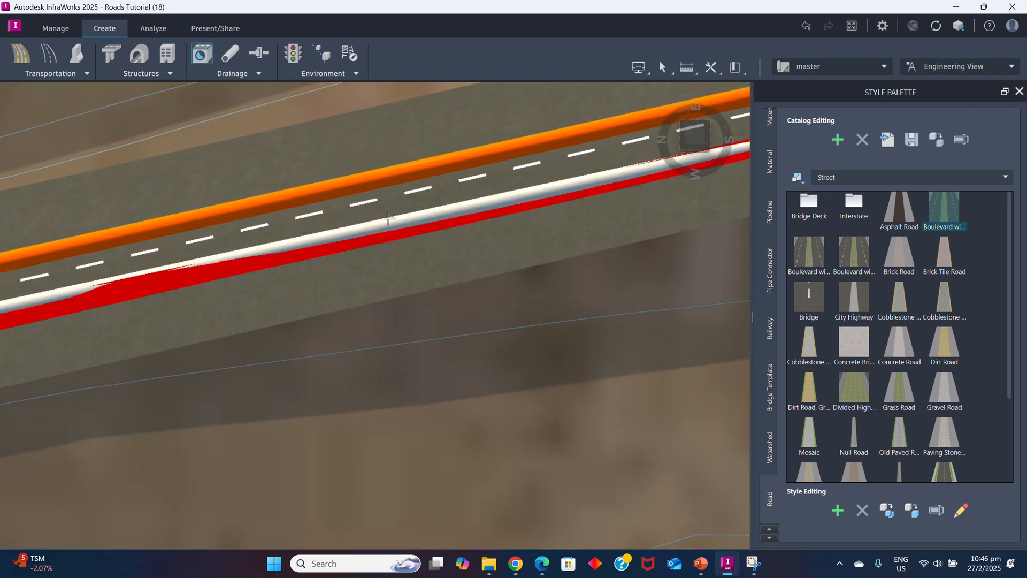
{"action": "scroll", "coordinate": [386, 227], "scroll_direction": "down", "scroll_amount": 3}
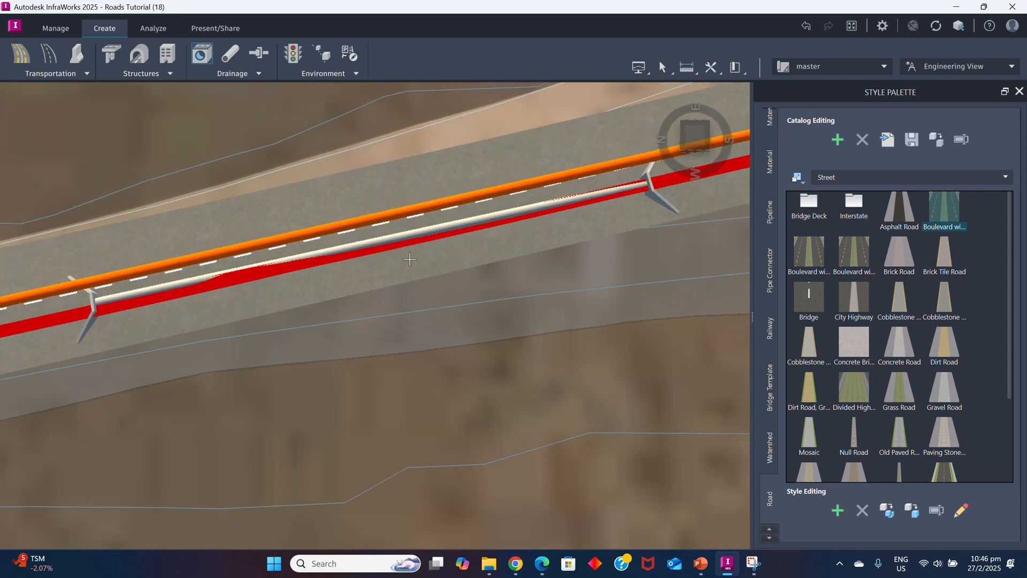
{"action": "scroll", "coordinate": [409, 259], "scroll_direction": "down", "scroll_amount": 5}
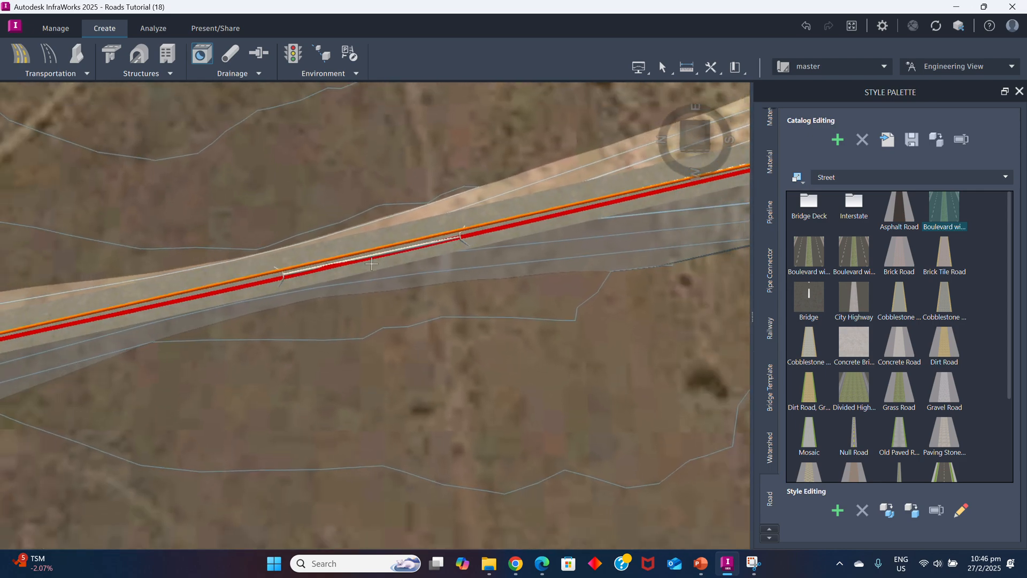
Survey the whole site in plan and oblique views, covering the roads, bridges, river and building
{"action": "scroll", "coordinate": [371, 263], "scroll_direction": "down", "scroll_amount": 5}
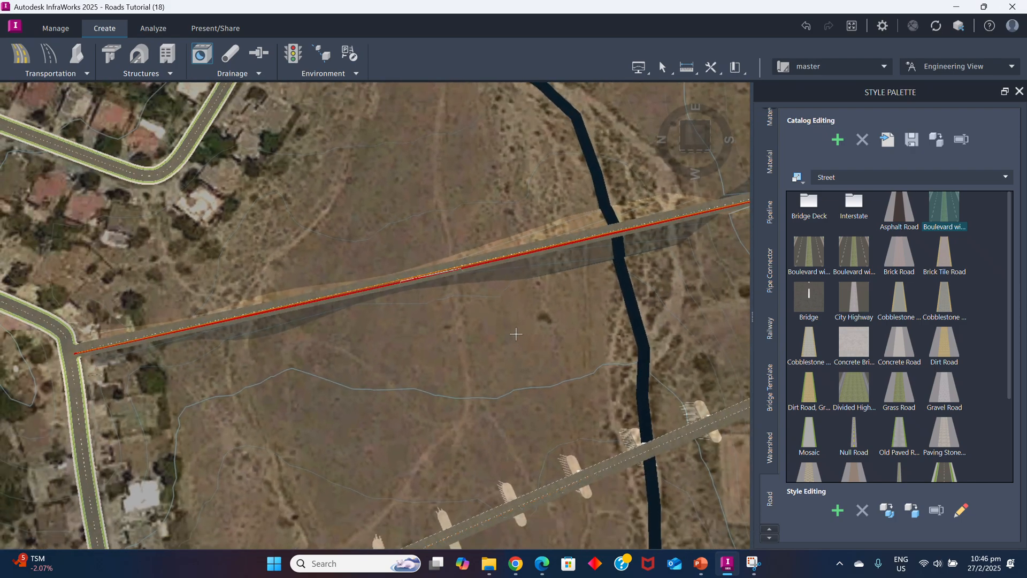
{"action": "scroll", "coordinate": [516, 333], "scroll_direction": "down", "scroll_amount": 5}
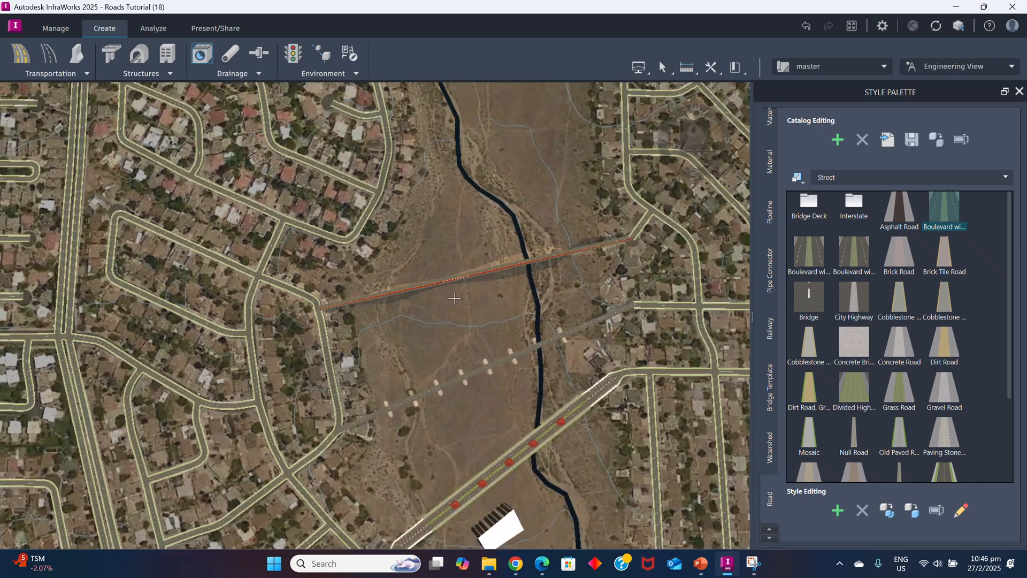
{"action": "scroll", "coordinate": [454, 298], "scroll_direction": "down", "scroll_amount": 4}
{"action": "left_click_drag", "start_coordinate": [454, 298], "coordinate": [396, 391]}
{"action": "scroll", "coordinate": [396, 391], "scroll_direction": "up", "scroll_amount": 3}
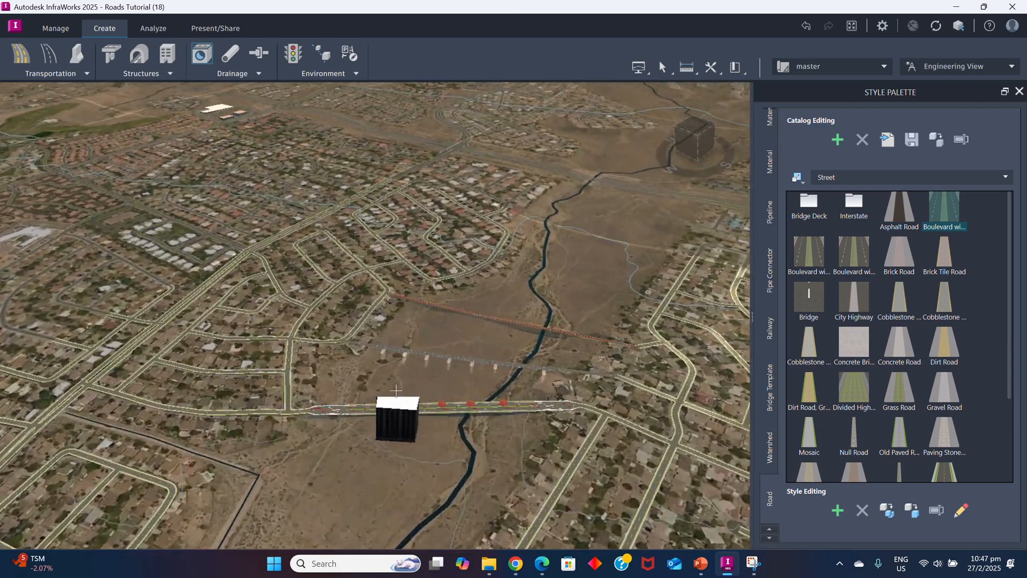
{"action": "scroll", "coordinate": [396, 391], "scroll_direction": "up", "scroll_amount": 2}
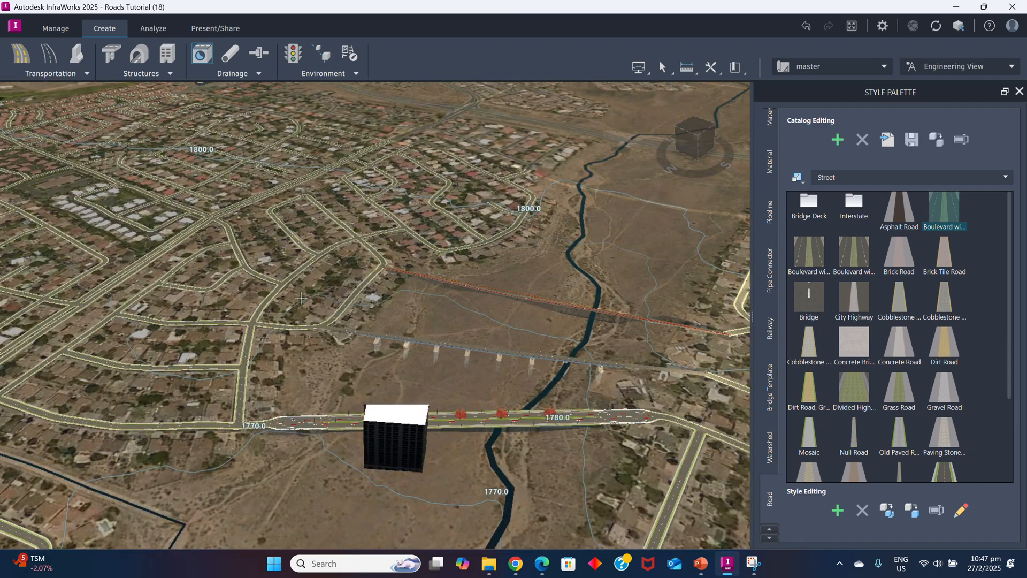
{"action": "scroll", "coordinate": [409, 383], "scroll_direction": "up", "scroll_amount": 2}
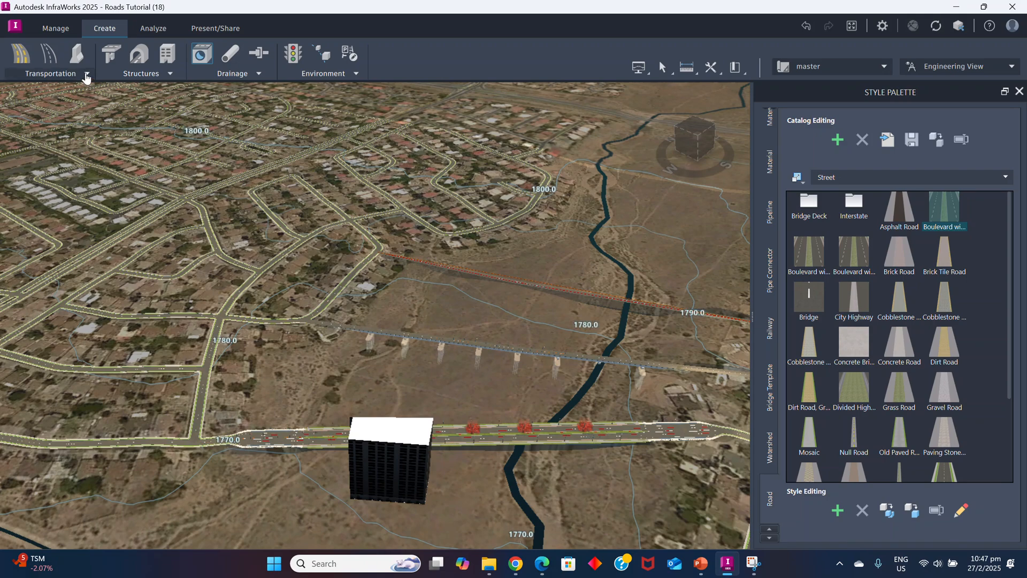
Start a new building and browse its facade draw styles from brick through concrete, marble and metal to simple colours
{"action": "left_click", "coordinate": [171, 74]}
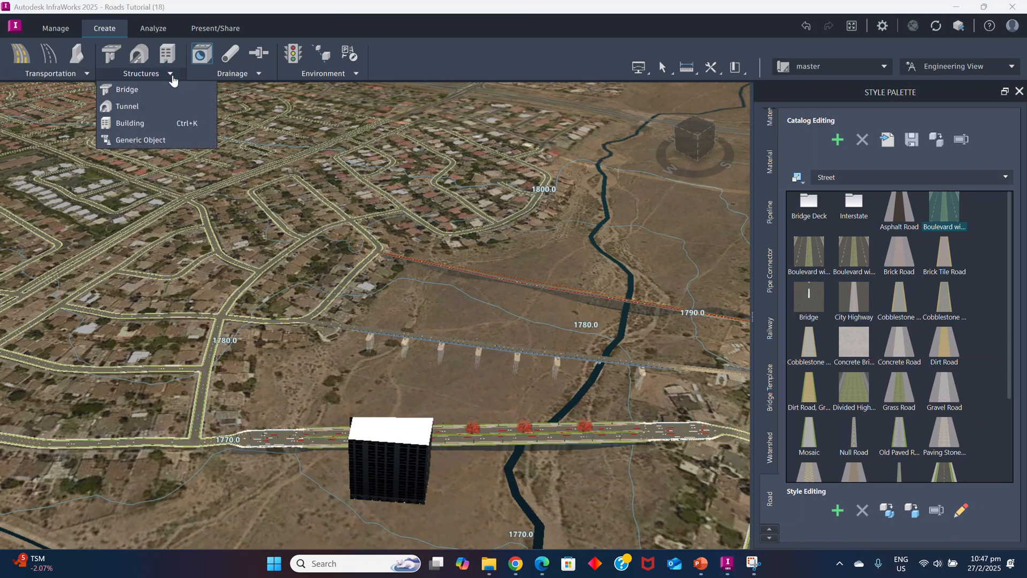
{"action": "left_click", "coordinate": [129, 123]}
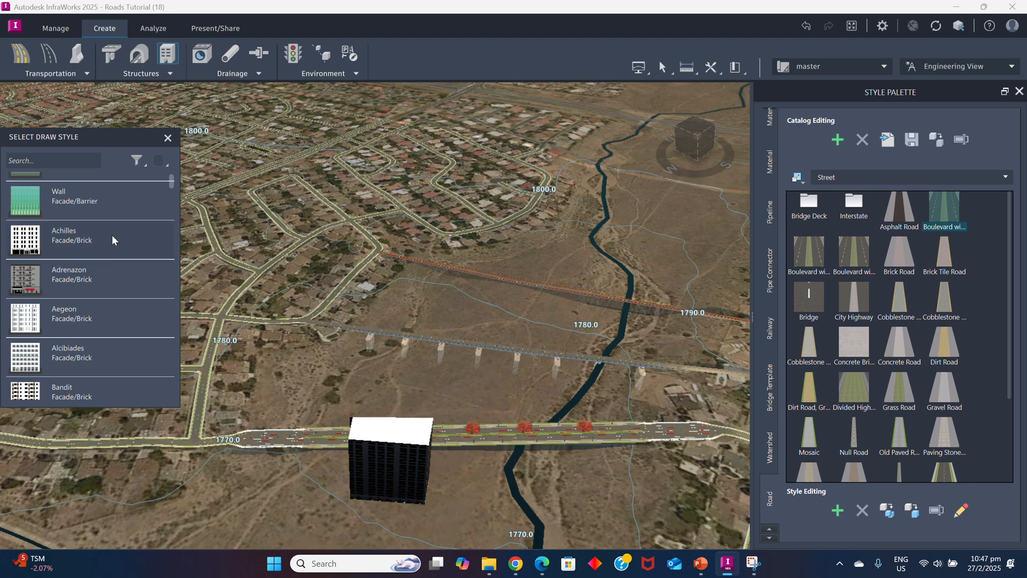
{"action": "scroll", "coordinate": [112, 235], "scroll_direction": "down", "scroll_amount": 5}
{"action": "scroll", "coordinate": [92, 244], "scroll_direction": "down", "scroll_amount": 8}
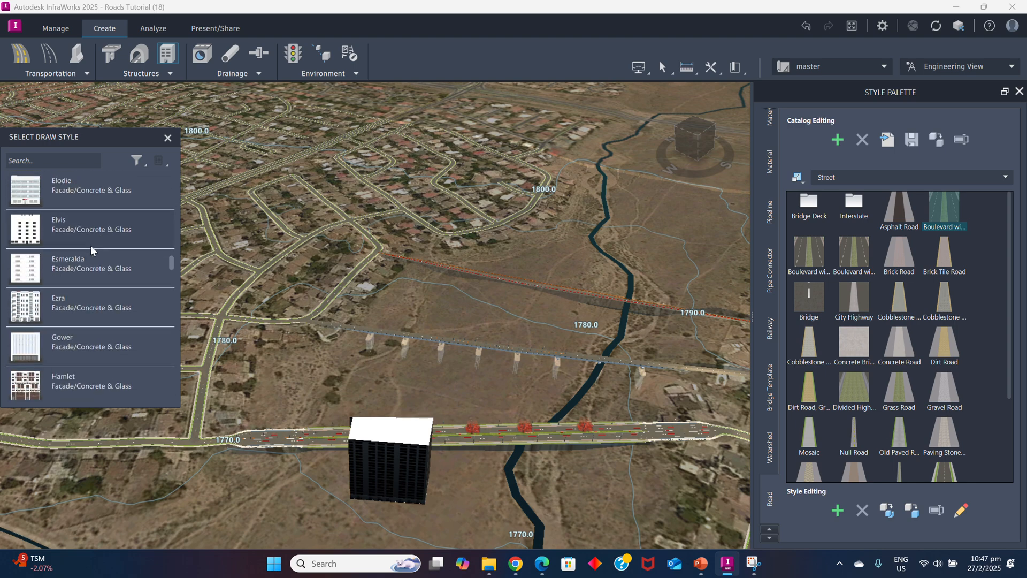
{"action": "scroll", "coordinate": [89, 249], "scroll_direction": "down", "scroll_amount": 10}
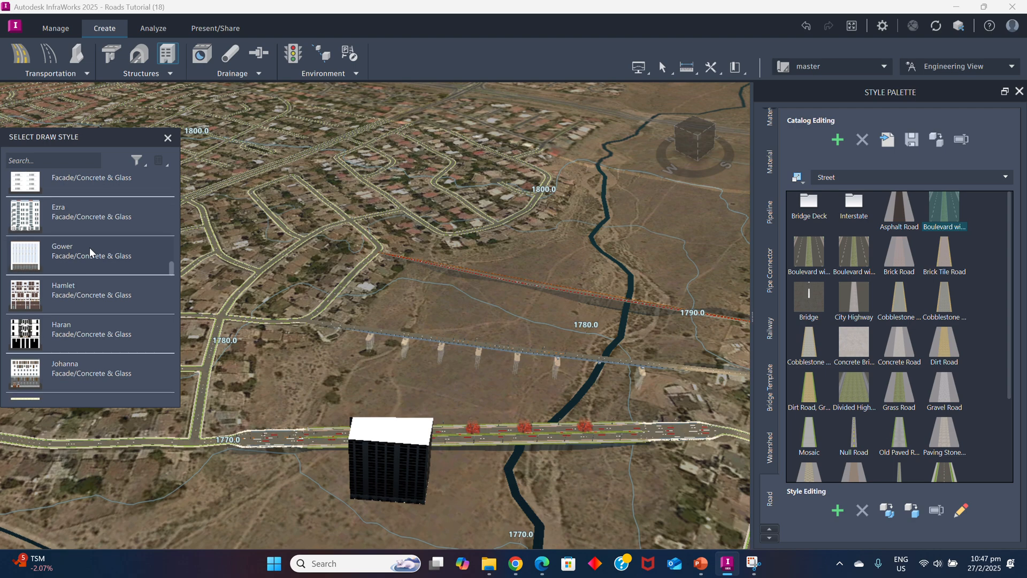
{"action": "scroll", "coordinate": [84, 259], "scroll_direction": "down", "scroll_amount": 6}
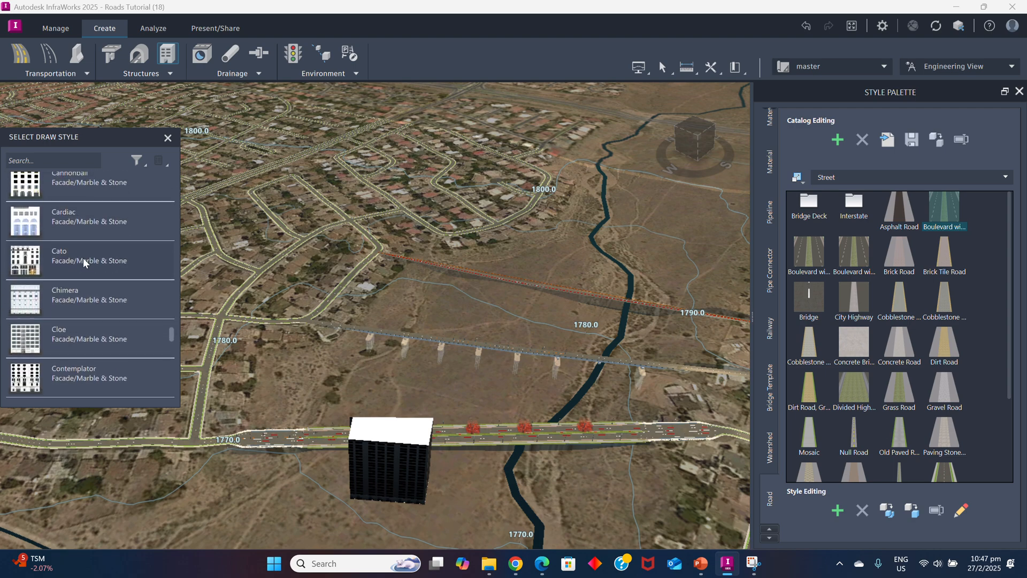
{"action": "scroll", "coordinate": [82, 258], "scroll_direction": "down", "scroll_amount": 8}
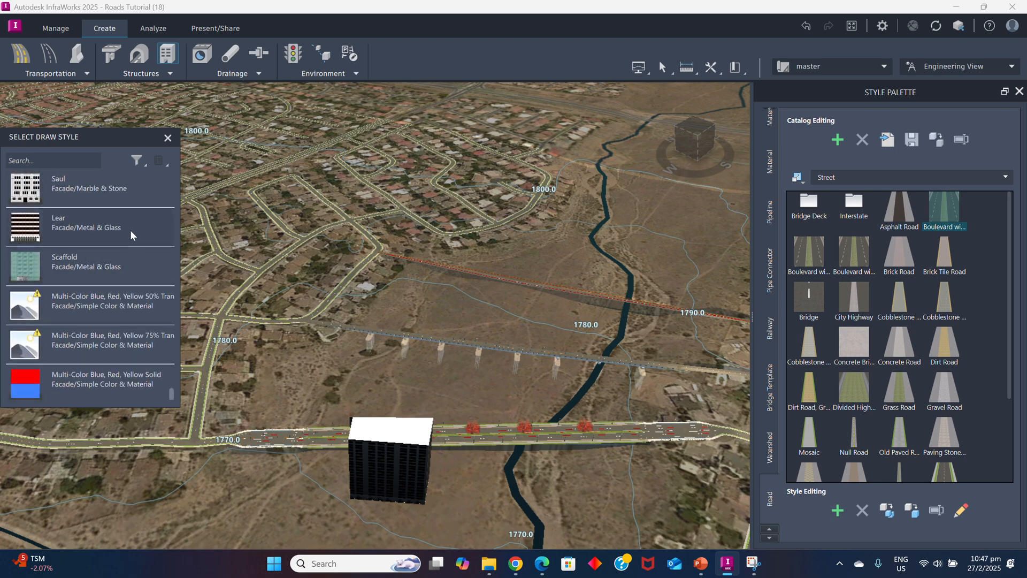
{"action": "scroll", "coordinate": [131, 230], "scroll_direction": "up", "scroll_amount": 15}
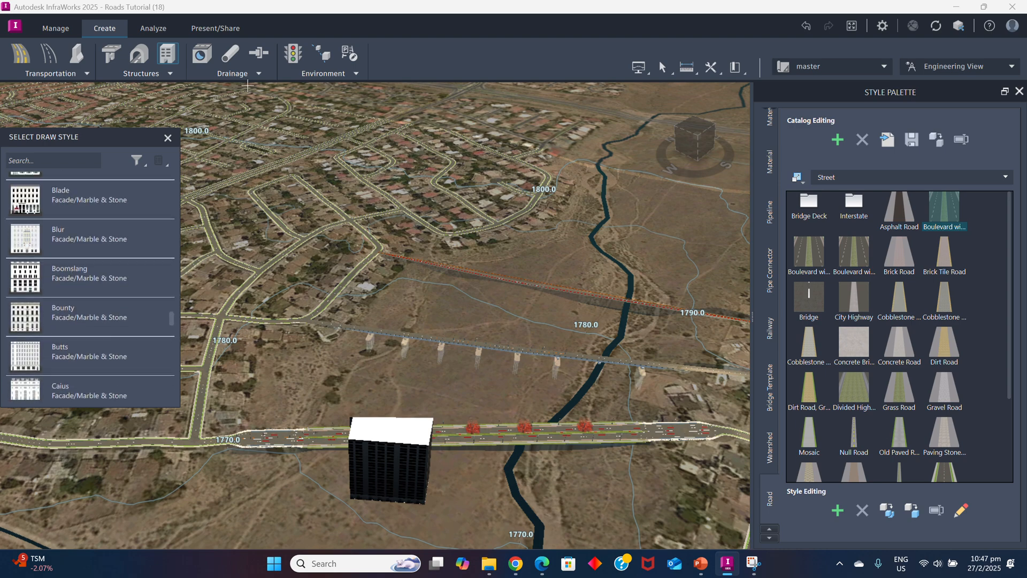
Draw a four-sided building of about 2450 m² on the open ground between the tree-lined road bridge and the piered bridge behind it
{"action": "left_click", "coordinate": [170, 73]}
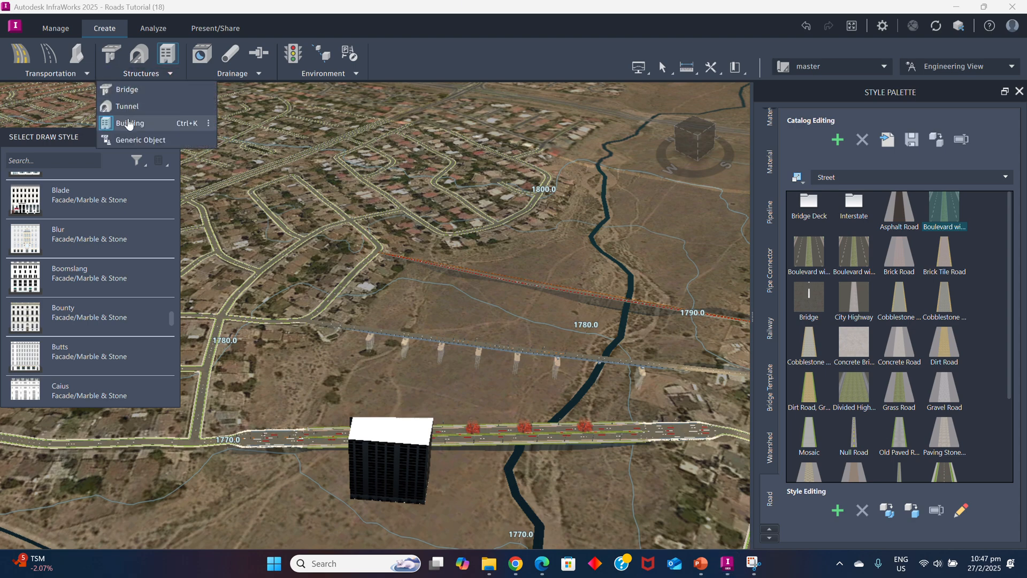
{"action": "left_click", "coordinate": [376, 375]}
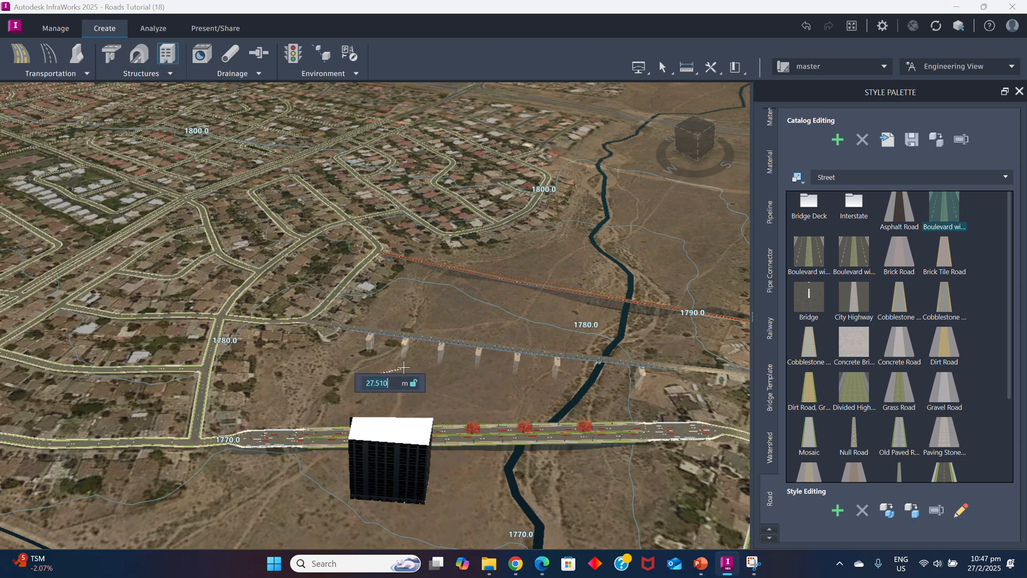
{"action": "left_click", "coordinate": [464, 377]}
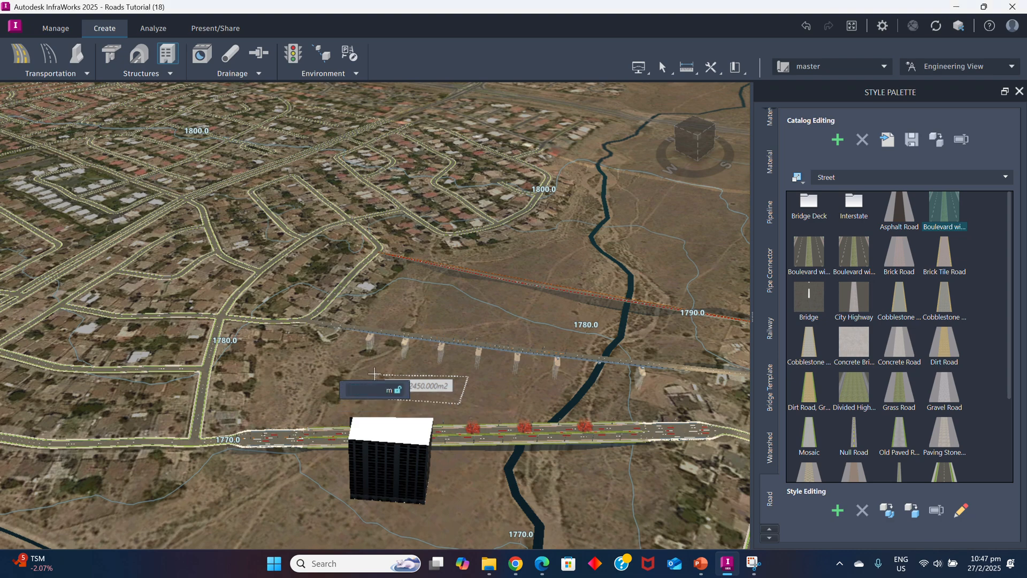
{"action": "left_click", "coordinate": [456, 366]}
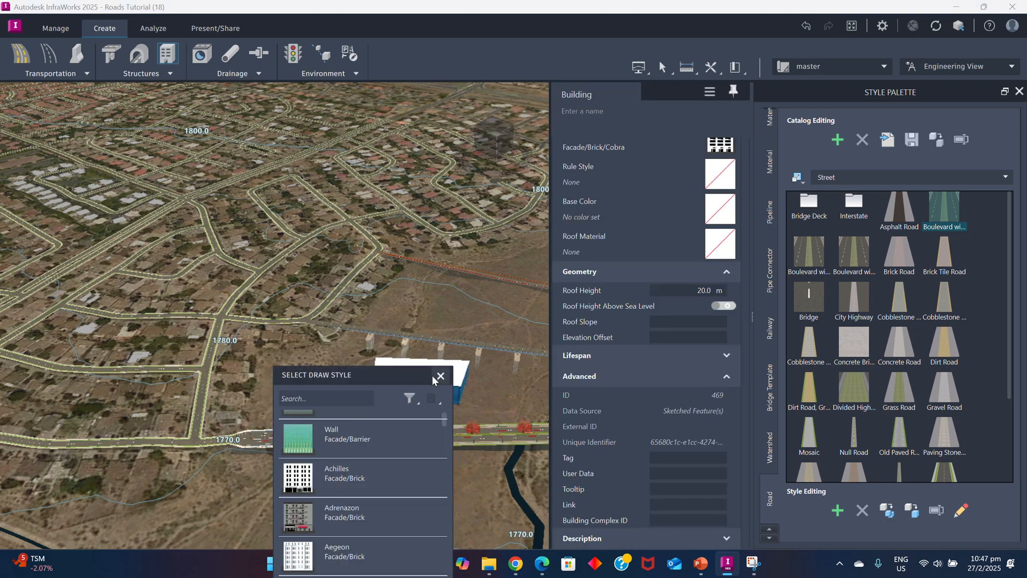
{"action": "left_click", "coordinate": [485, 386]}
{"action": "left_click", "coordinate": [413, 368]}
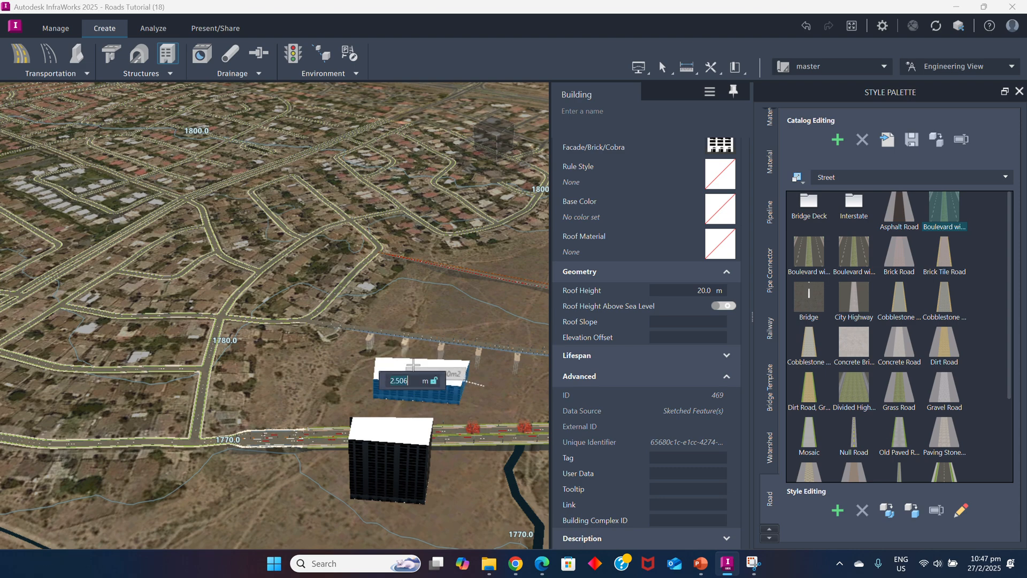
Raise the new building's roof so it becomes a tower clearly taller than the existing building beside the road
{"action": "left_click", "coordinate": [416, 365]}
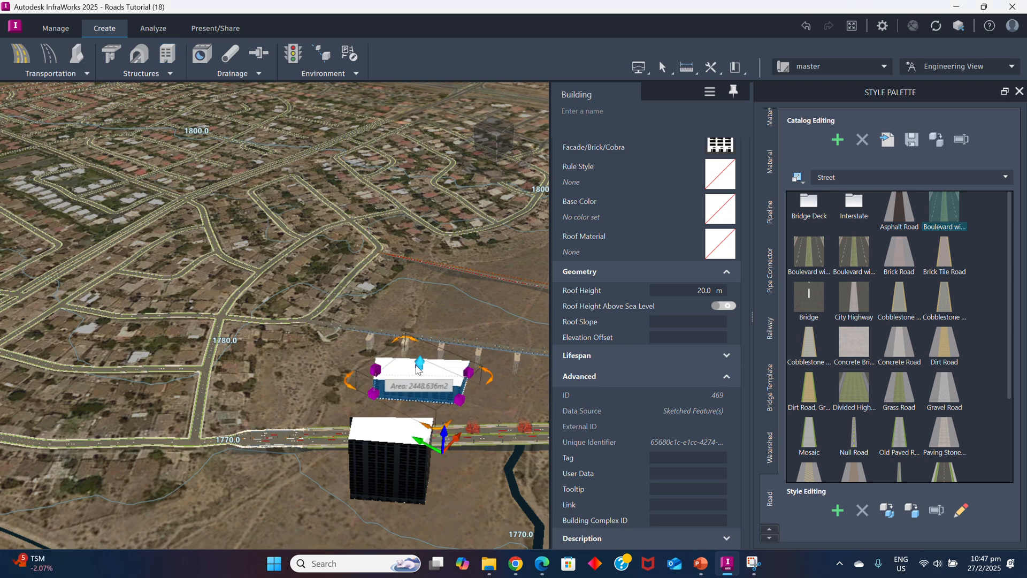
{"action": "left_click_drag", "start_coordinate": [418, 366], "coordinate": [425, 261]}
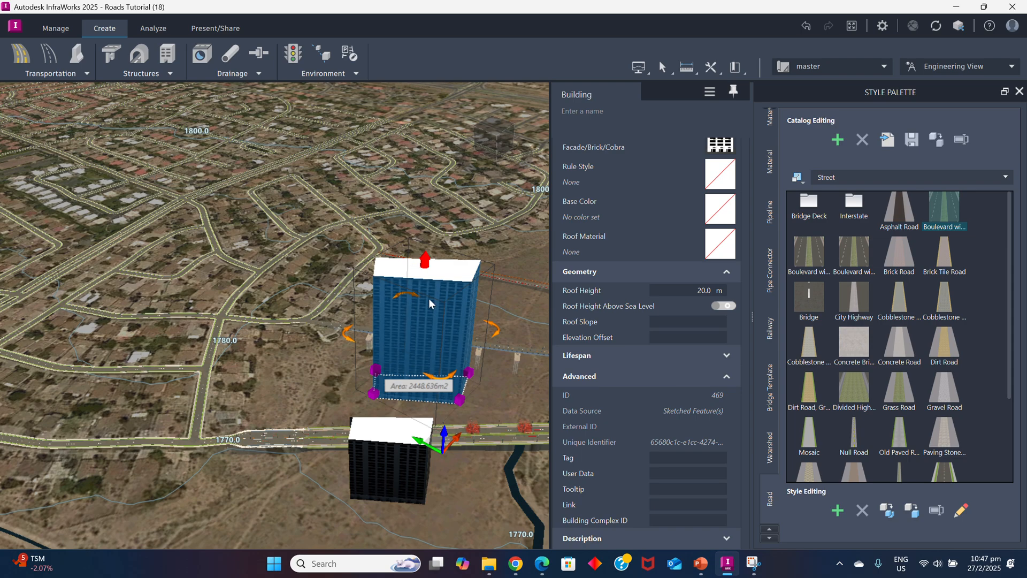
{"action": "left_click", "coordinate": [487, 393]}
Examine the two buildings and their surroundings from near and far, and check the properties of the tree-lined road beside them
{"action": "scroll", "coordinate": [474, 386], "scroll_direction": "down", "scroll_amount": 10}
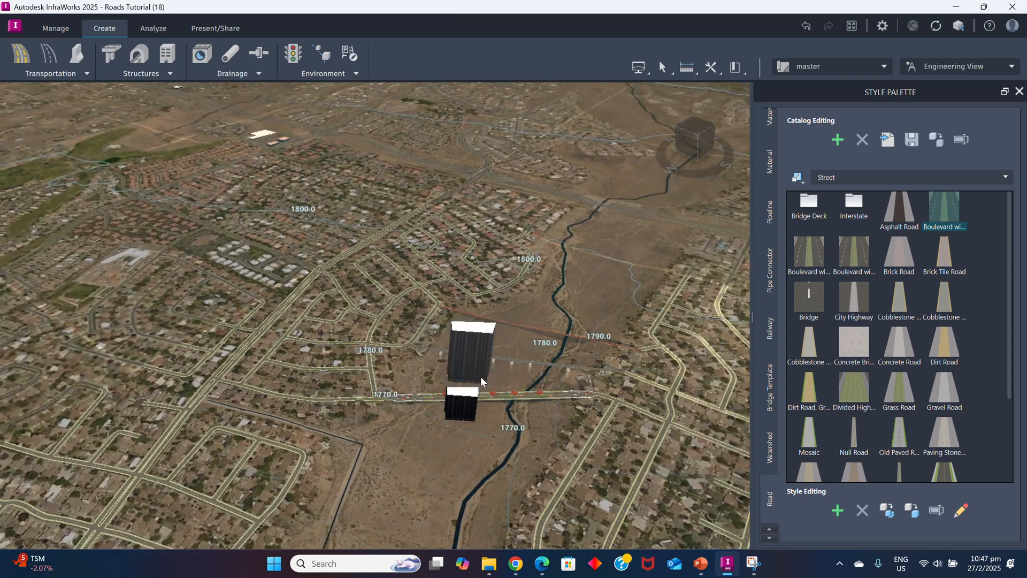
{"action": "scroll", "coordinate": [481, 380], "scroll_direction": "up", "scroll_amount": 5}
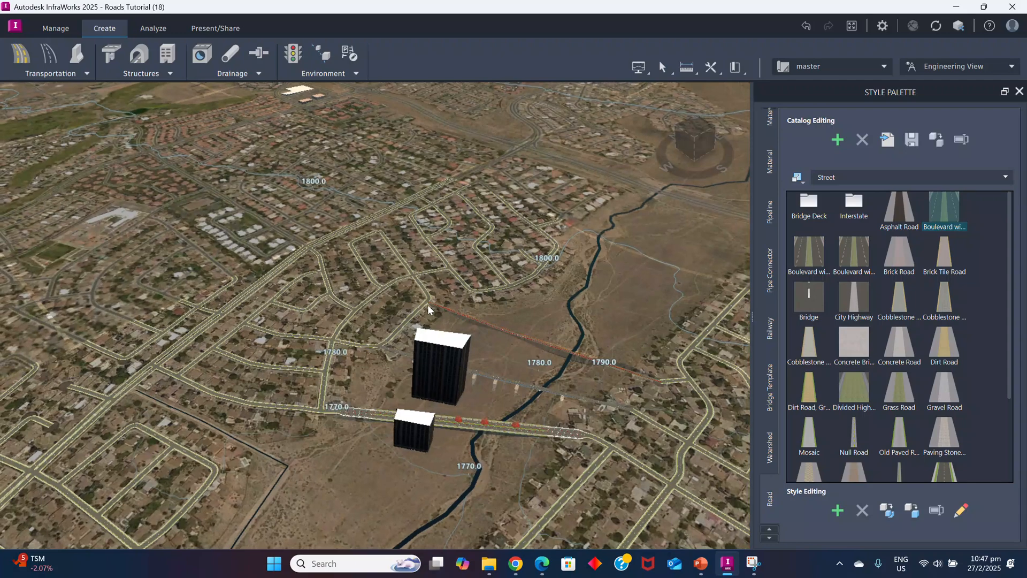
{"action": "scroll", "coordinate": [454, 407], "scroll_direction": "down", "scroll_amount": 1}
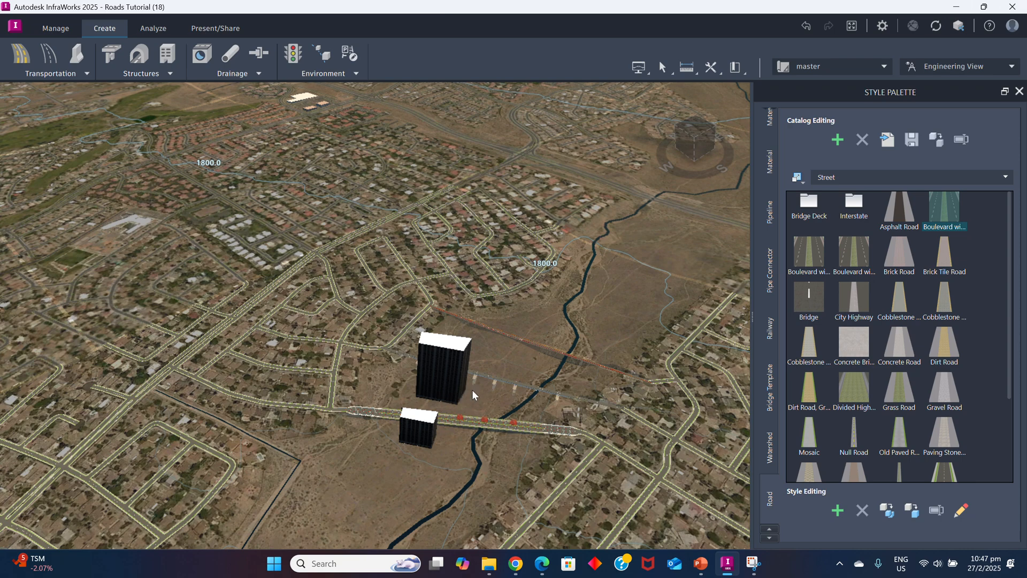
{"action": "scroll", "coordinate": [468, 399], "scroll_direction": "up", "scroll_amount": 3}
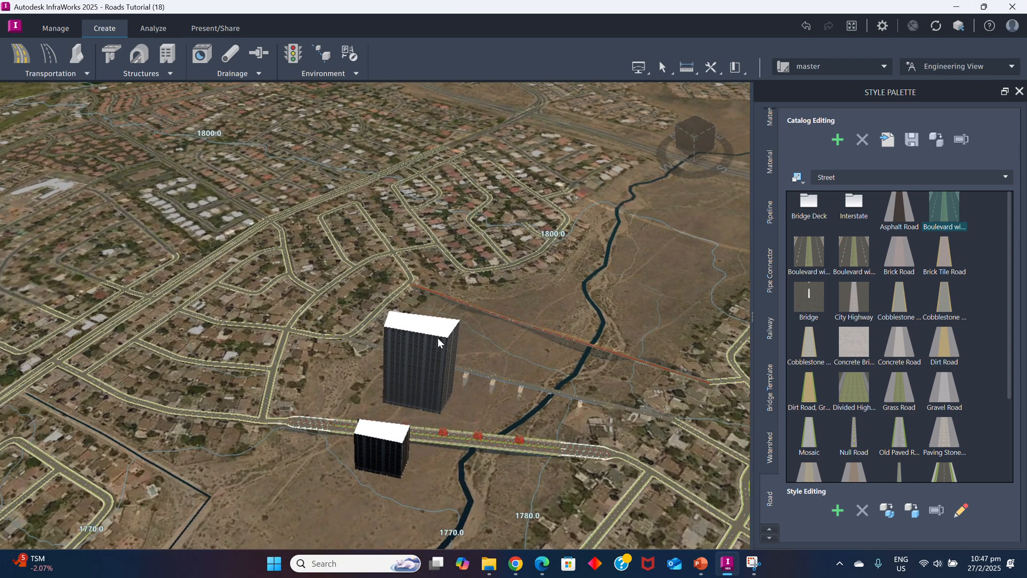
{"action": "scroll", "coordinate": [460, 338], "scroll_direction": "up", "scroll_amount": 3}
{"action": "scroll", "coordinate": [447, 446], "scroll_direction": "down", "scroll_amount": 1}
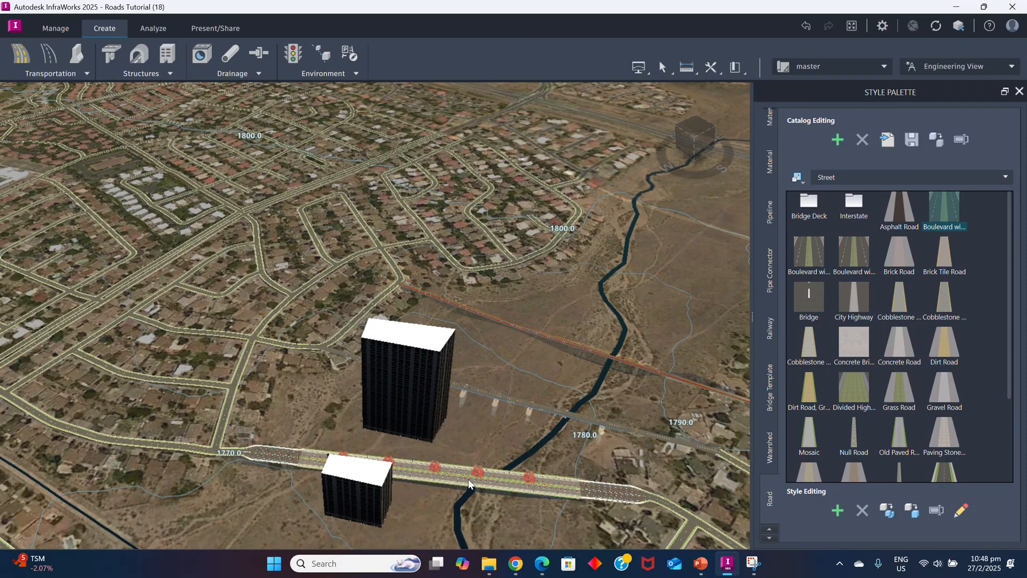
{"action": "left_click", "coordinate": [447, 477]}
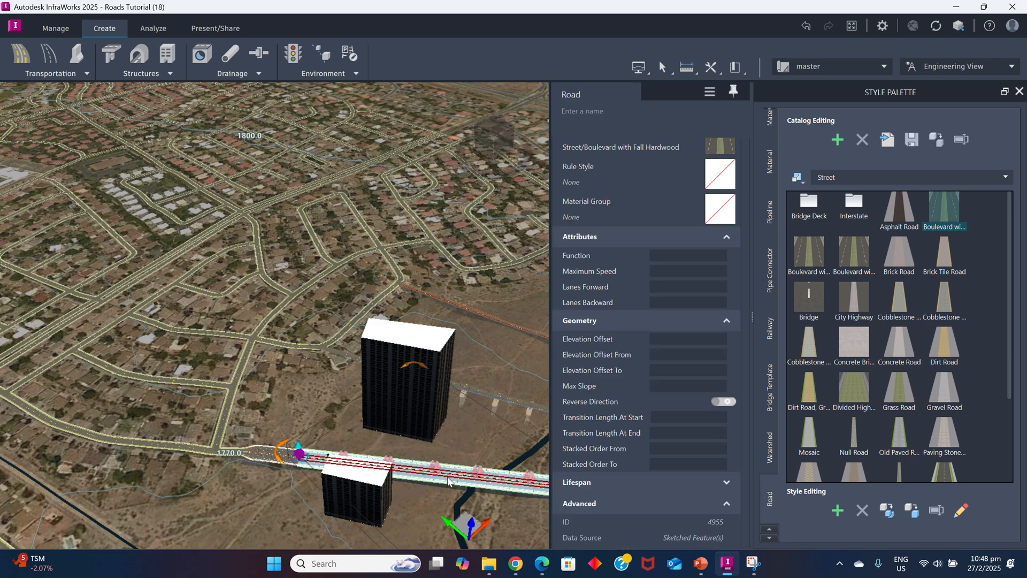
{"action": "left_click", "coordinate": [447, 438]}
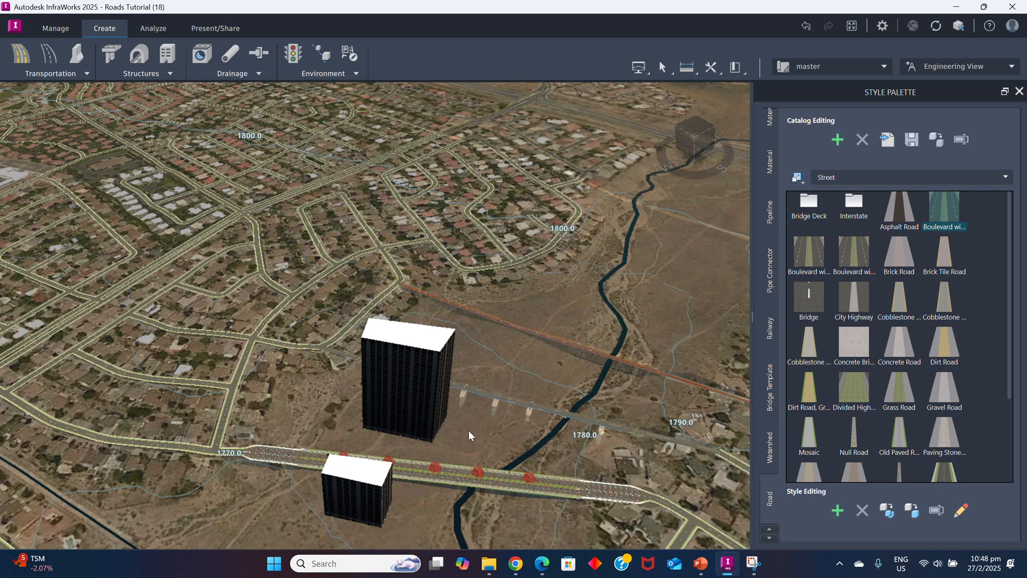